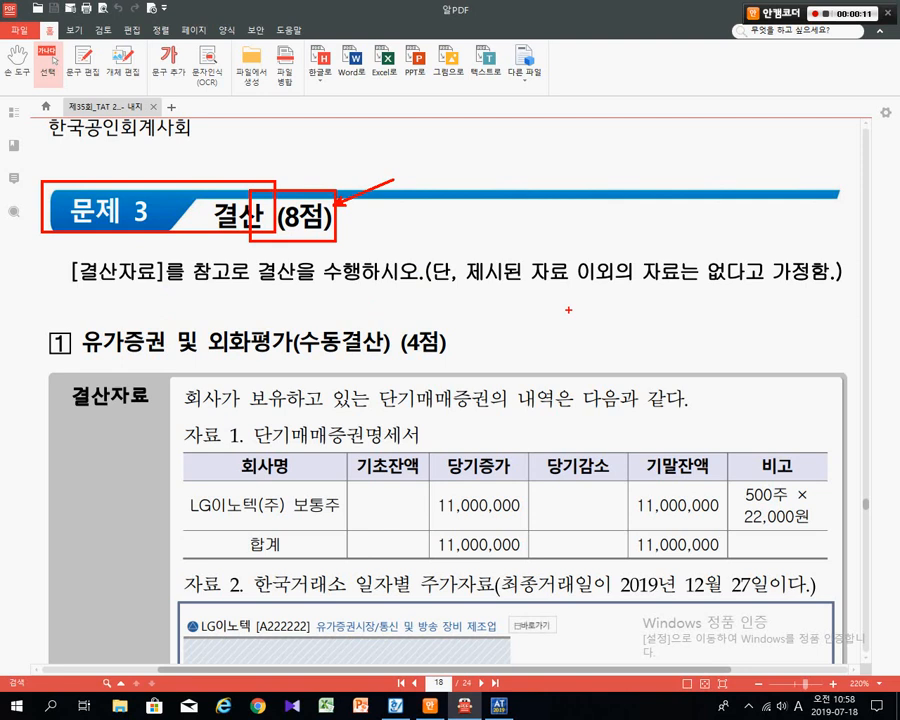
- Box '유가증권 및 외화평가(수동결산)' and '단기매매증권' in red pen, then erase the marks
mouse_move(75, 324)
mouse_down()
mouse_move(221, 358)
mouse_move(396, 360)
mouse_up()
drag(437, 310, 399, 323)
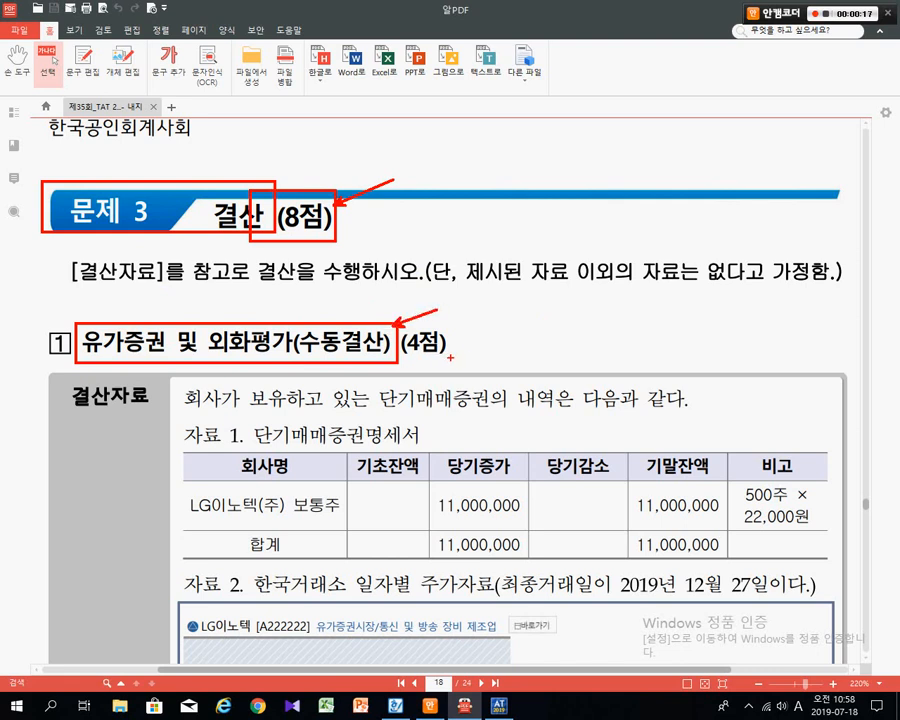
key(e)
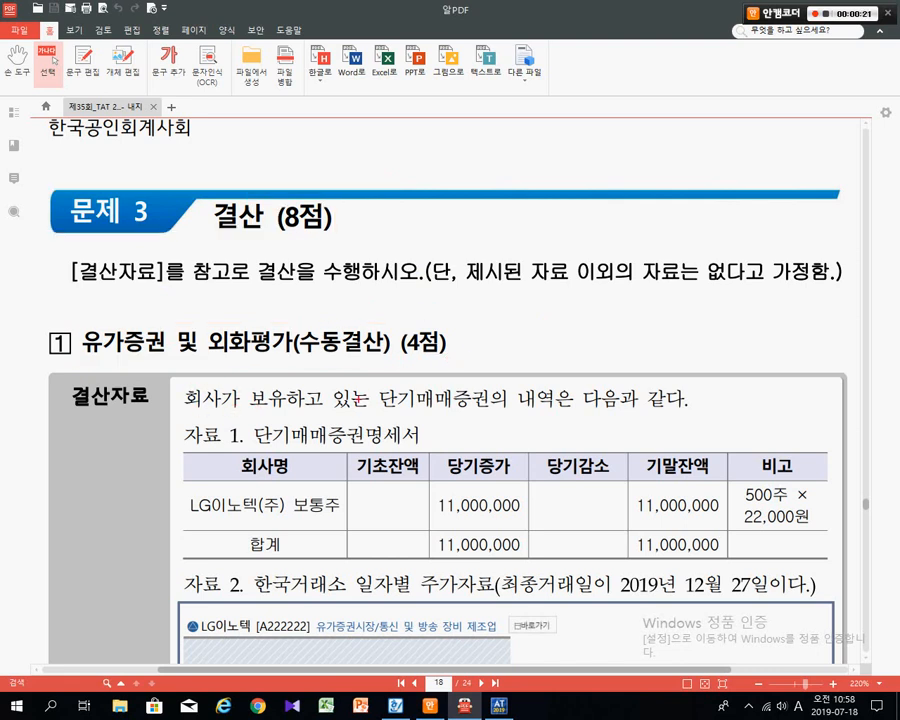
mouse_move(362, 377)
mouse_down()
mouse_move(424, 384)
mouse_move(498, 417)
mouse_move(556, 321)
mouse_up()
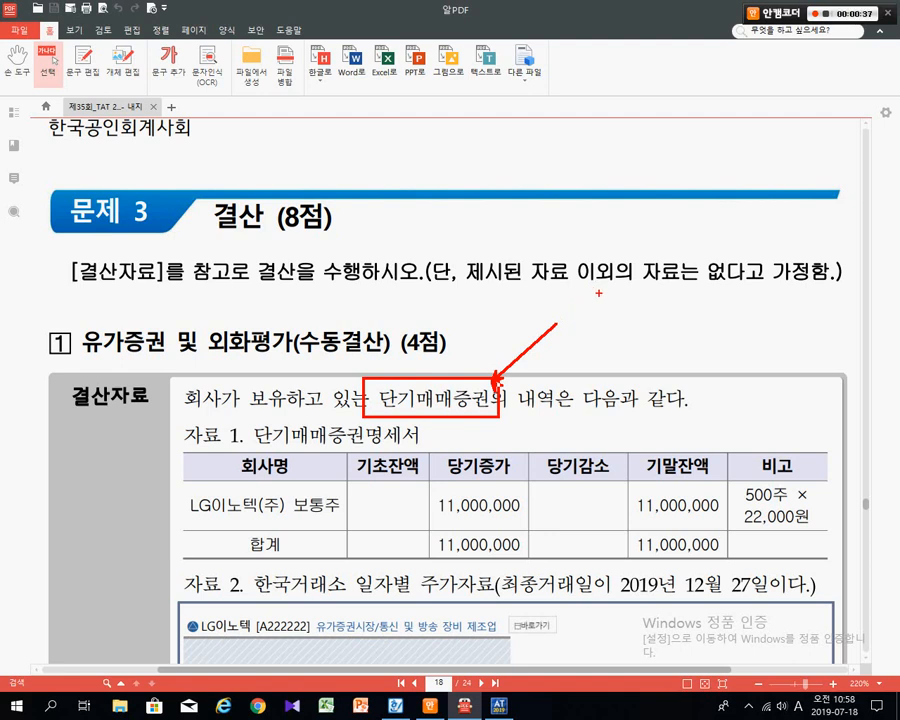
key(Escape)
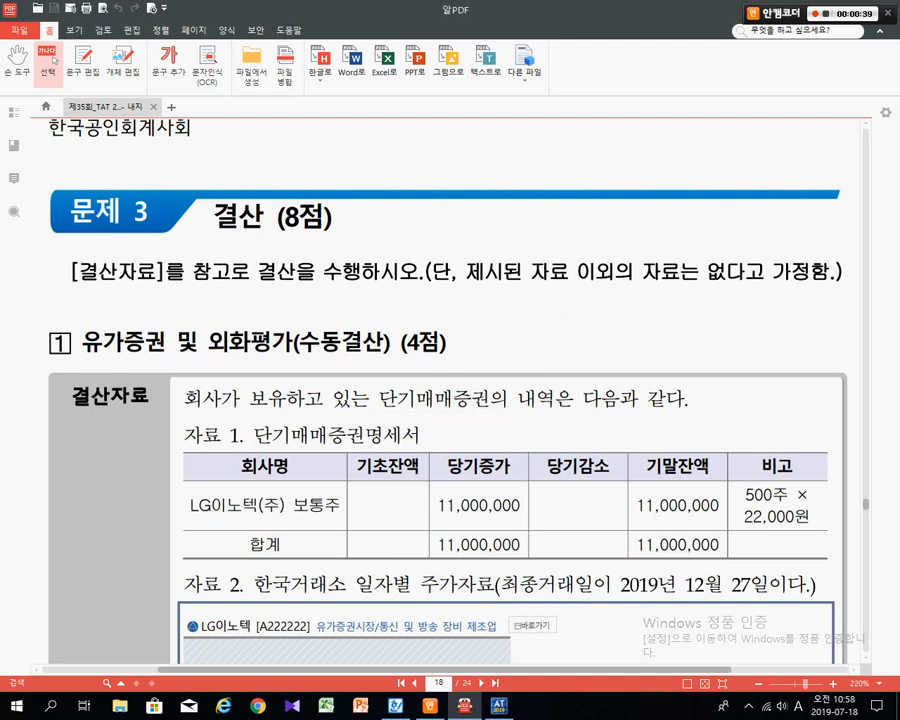
- Box 자료 1's title, LG이노텍(주) 보통주, both 11,000,000 amounts and the 500주 × 22,000원 note
scroll(599, 293, down, 3)
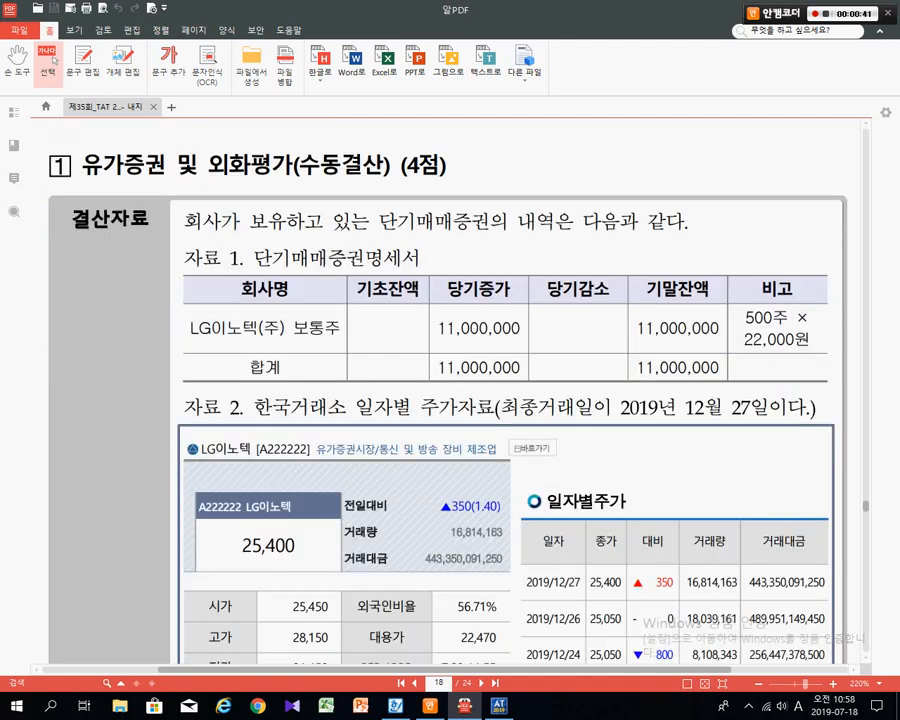
mouse_move(185, 246)
mouse_down()
mouse_move(427, 258)
mouse_move(427, 273)
mouse_up()
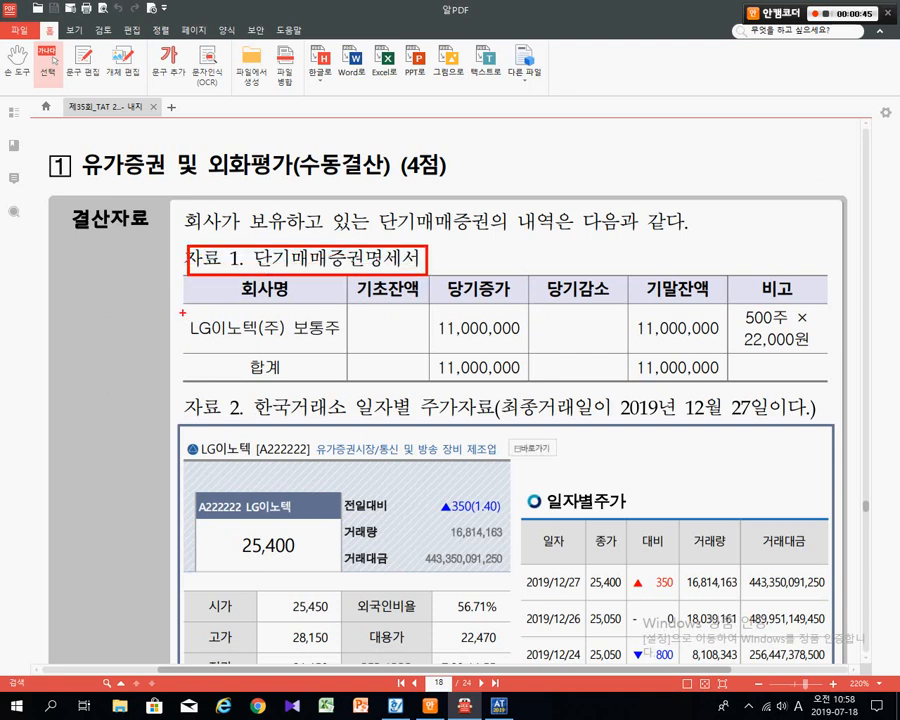
drag(180, 313, 336, 348)
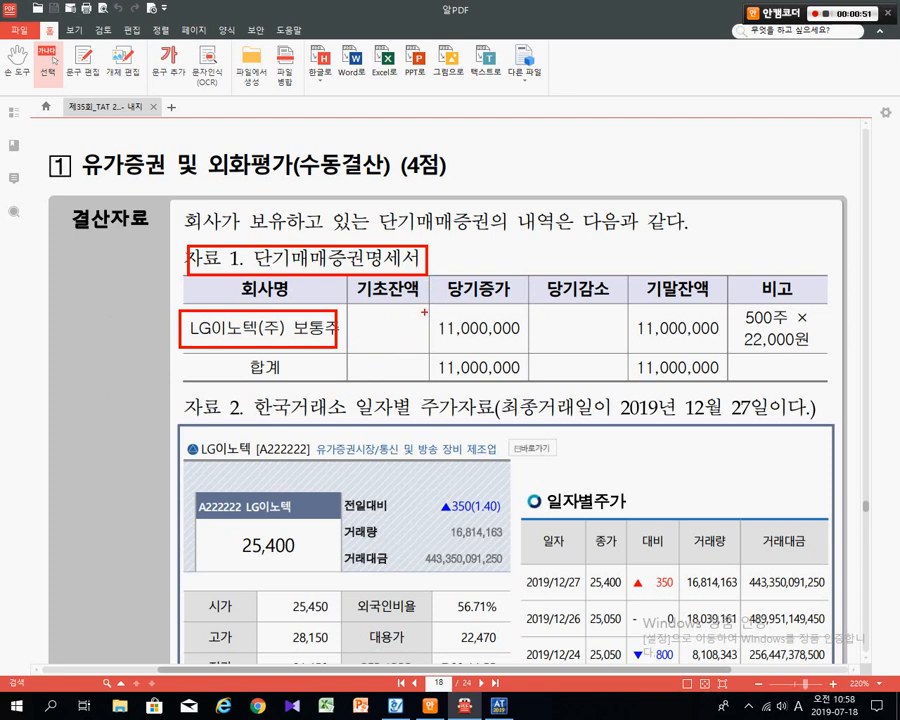
drag(422, 311, 521, 354)
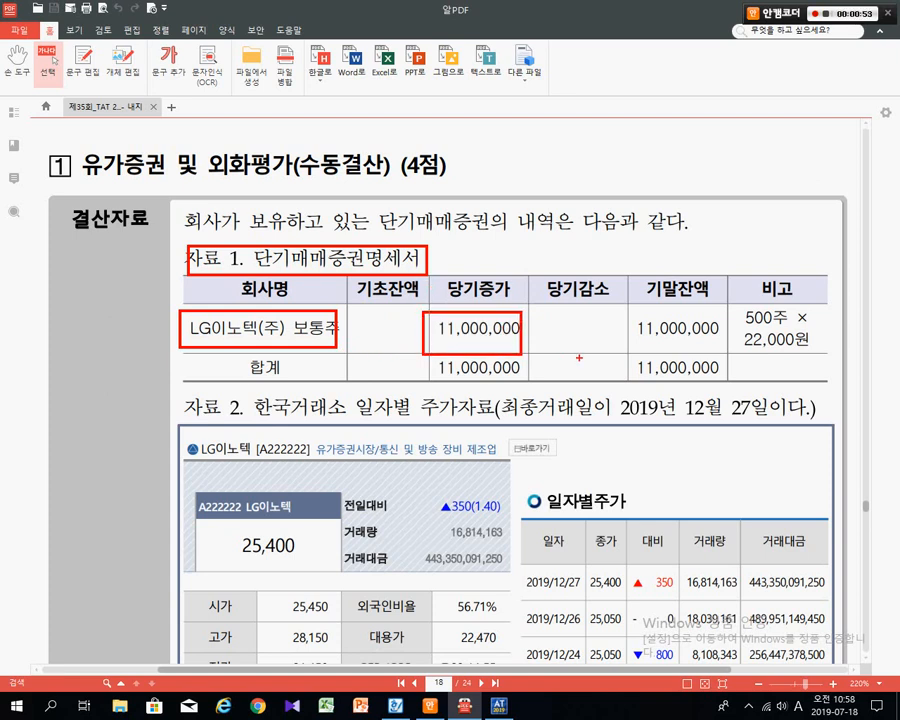
mouse_move(623, 308)
mouse_down()
mouse_move(670, 316)
mouse_move(722, 345)
mouse_up()
drag(733, 301, 822, 352)
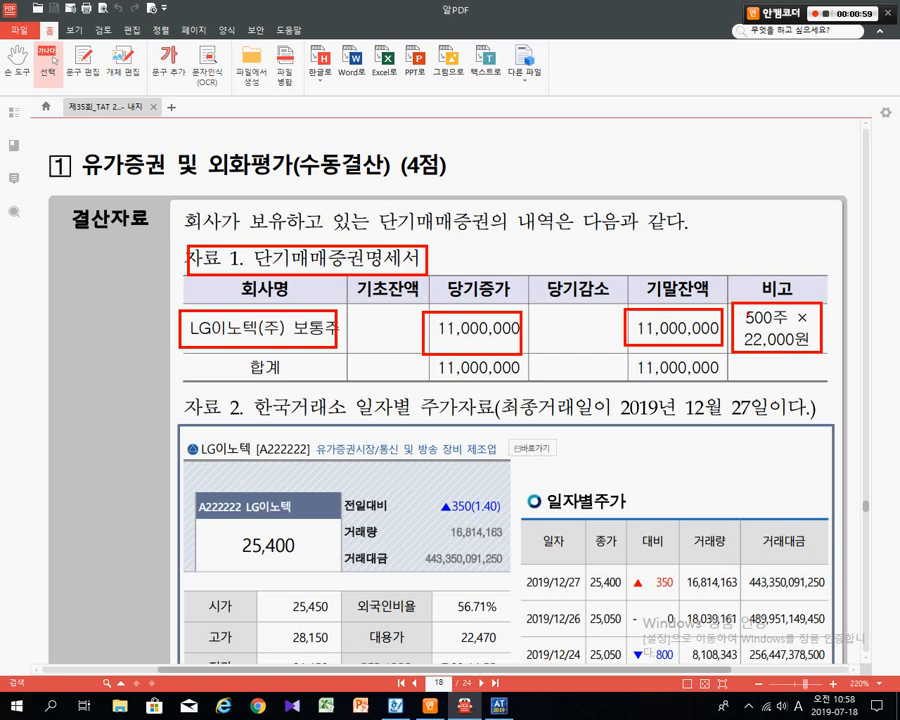
- Draw arrows to the 11,000,000 ending balance, clear the ink, and move down to 자료 2
mouse_move(745, 302)
mouse_down()
mouse_move(713, 277)
mouse_move(706, 300)
mouse_move(712, 294)
mouse_up()
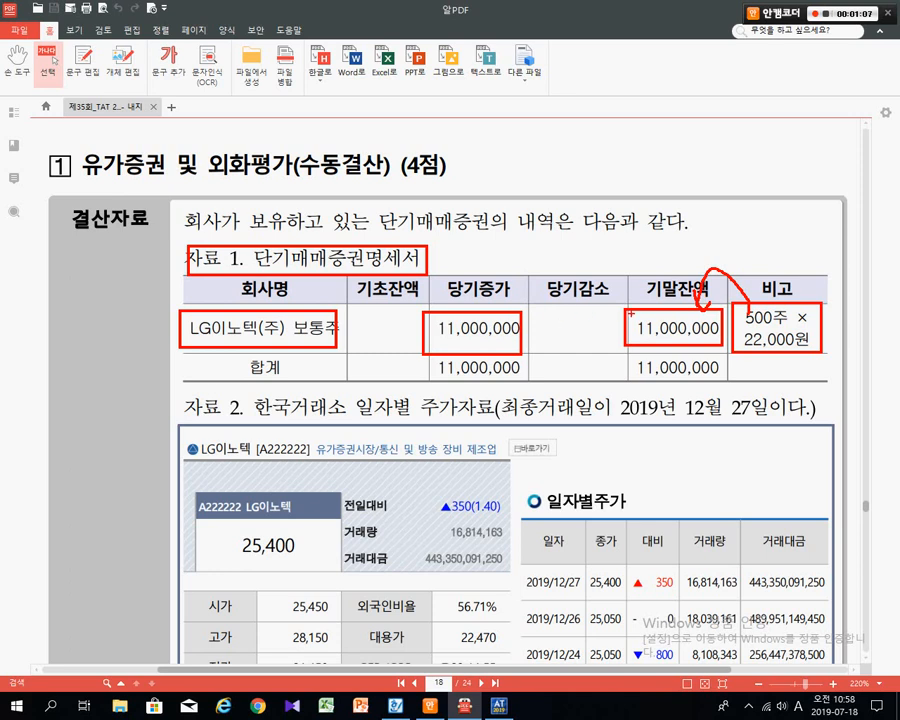
drag(587, 232, 628, 300)
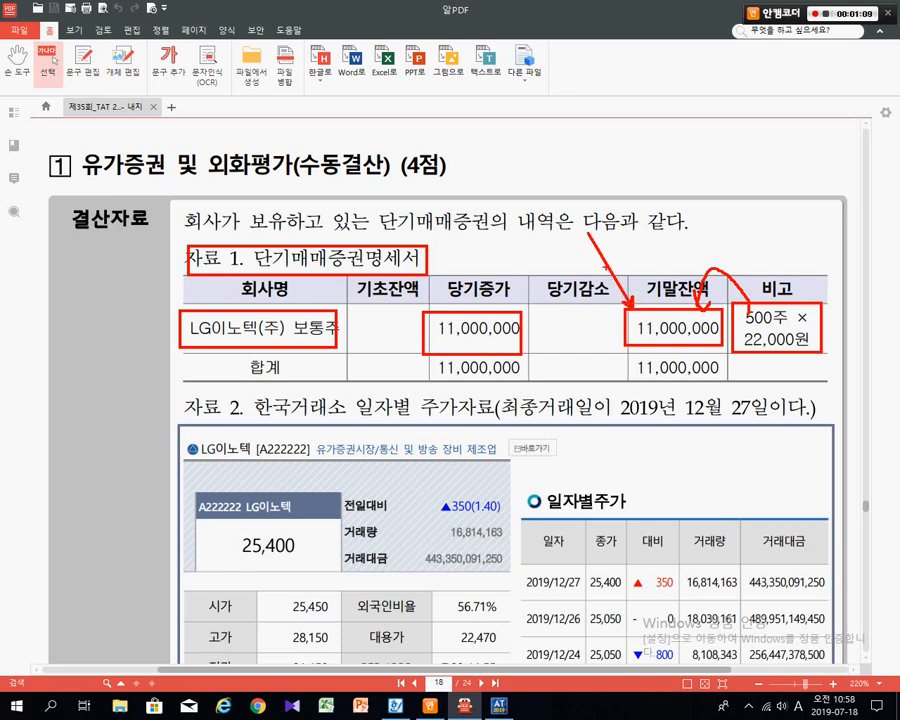
key(Escape)
scroll(605, 267, down, 3)
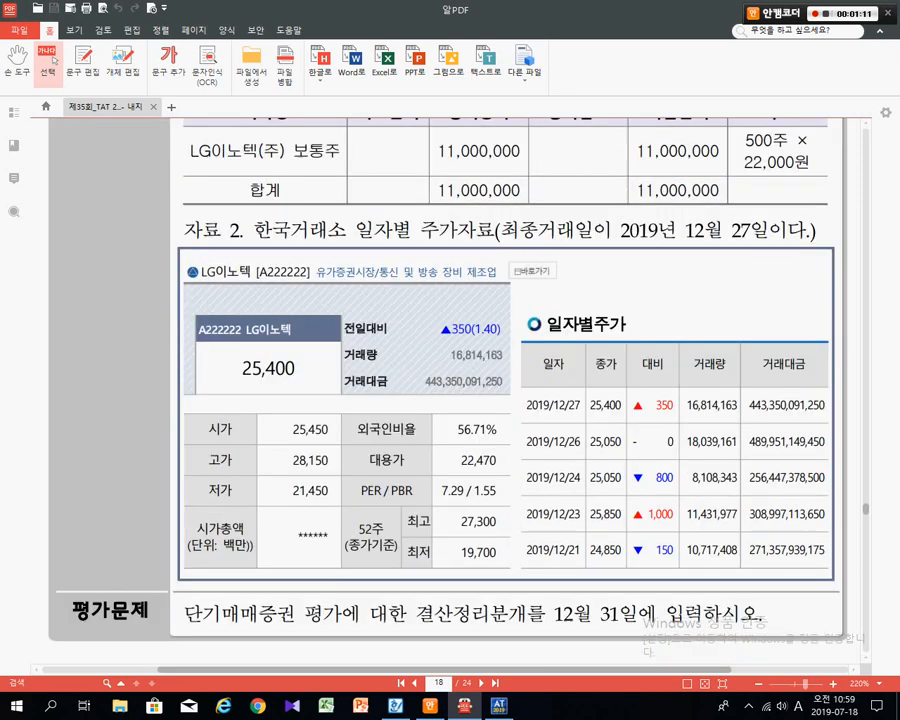
- Box 한국거래소 and 2019년 12월 27, and underline 일자별 주가자료 in the 자료 2 heading
scroll(605, 267, up, 1)
drag(251, 217, 350, 246)
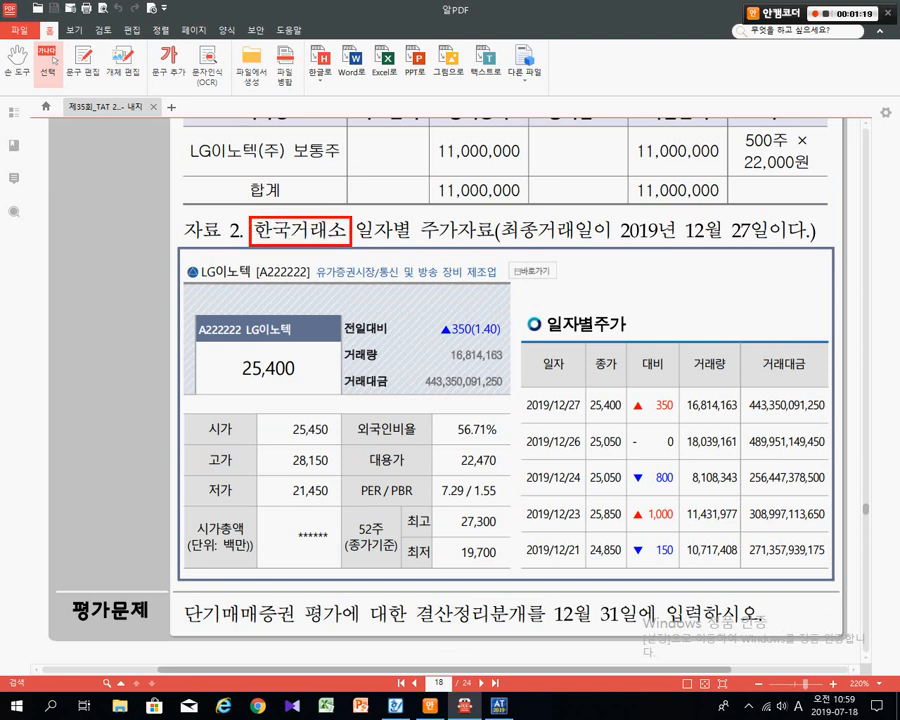
drag(358, 242, 473, 243)
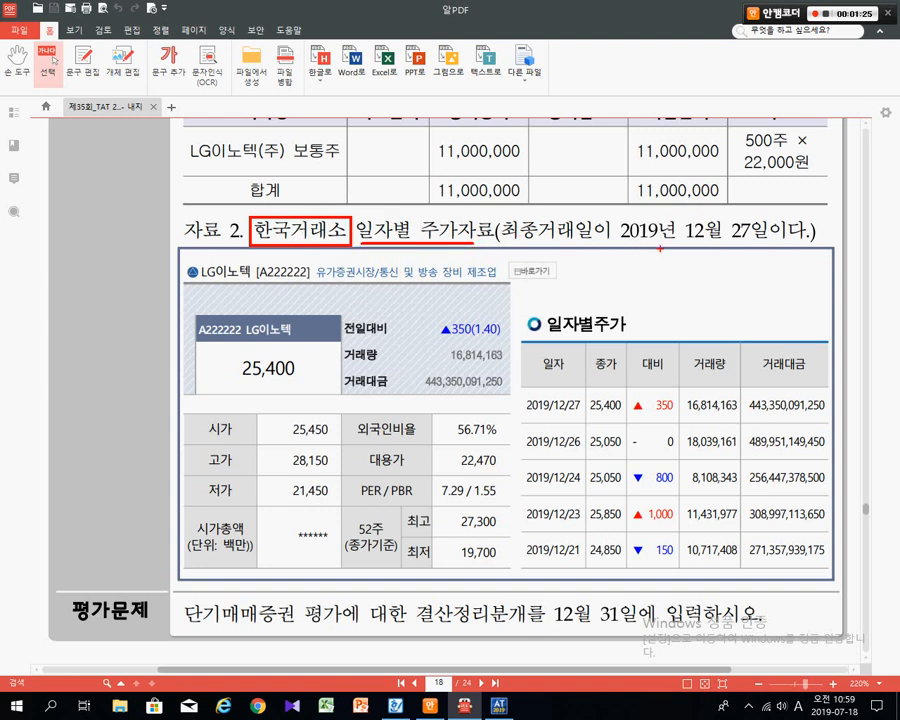
drag(607, 214, 762, 254)
- Handwrite 12/31 beside the 11,000,000 column and frame the whole stock price chart
mouse_move(545, 127)
mouse_down()
mouse_move(545, 154)
mouse_move(584, 151)
mouse_move(581, 181)
mouse_move(614, 165)
mouse_move(612, 182)
mouse_move(628, 182)
mouse_up()
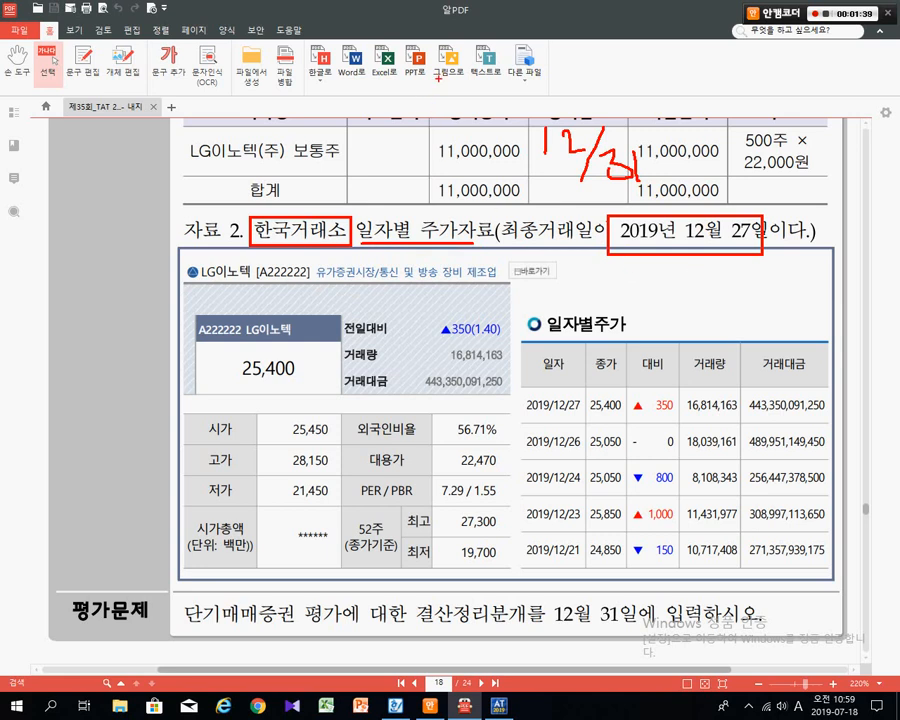
drag(428, 178, 441, 78)
drag(404, 118, 422, 100)
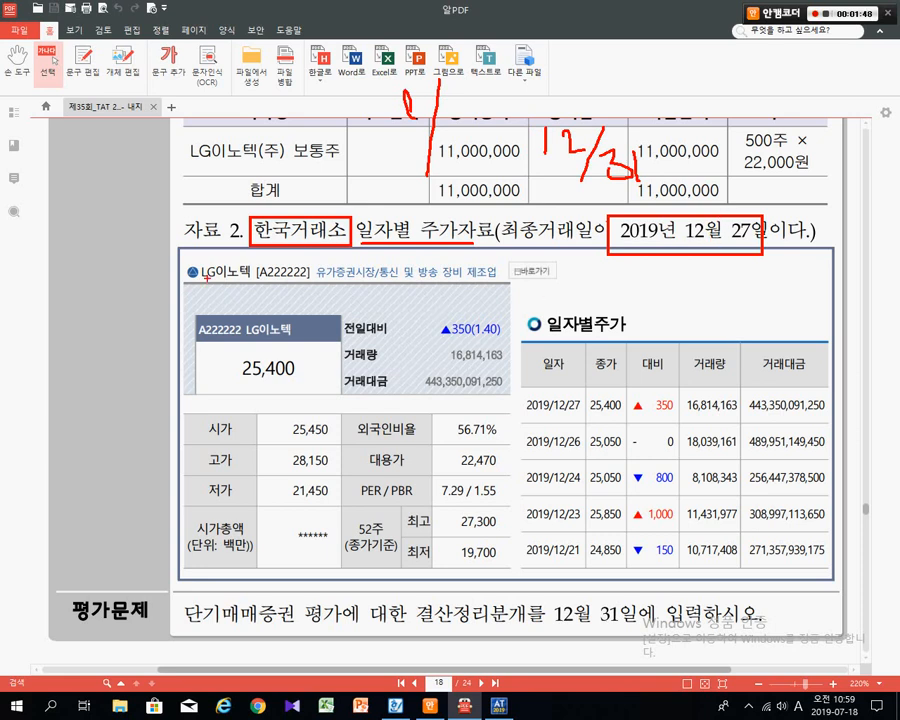
mouse_move(177, 254)
mouse_down()
mouse_move(410, 396)
mouse_move(833, 580)
mouse_up()
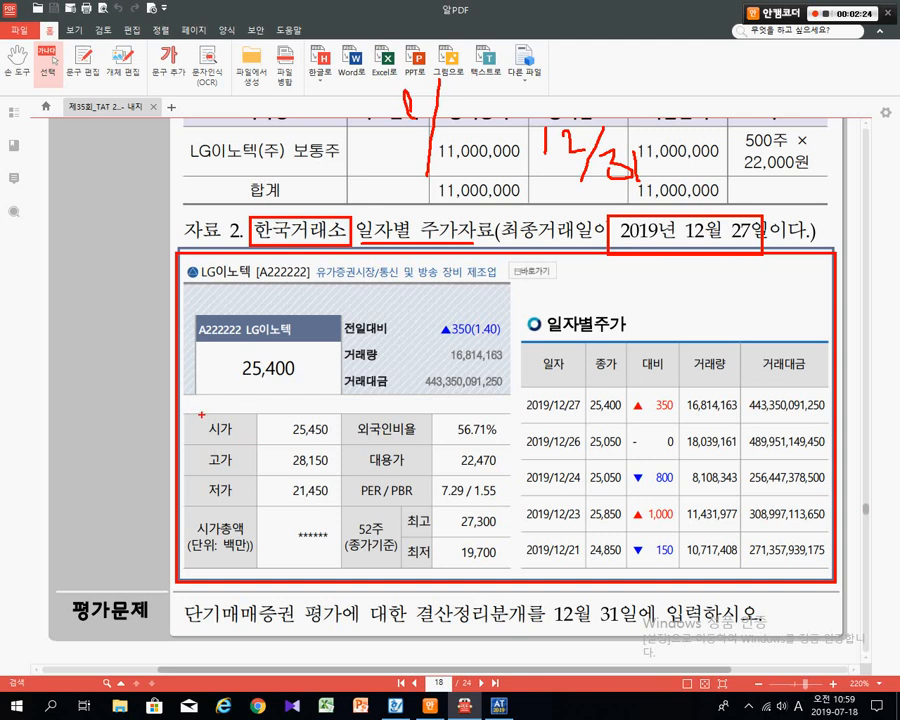
- Box 시가 25,450, 고가 28,150, 저가 21,450, 56.71% and the 25,400 price, with arrows
drag(200, 414, 345, 455)
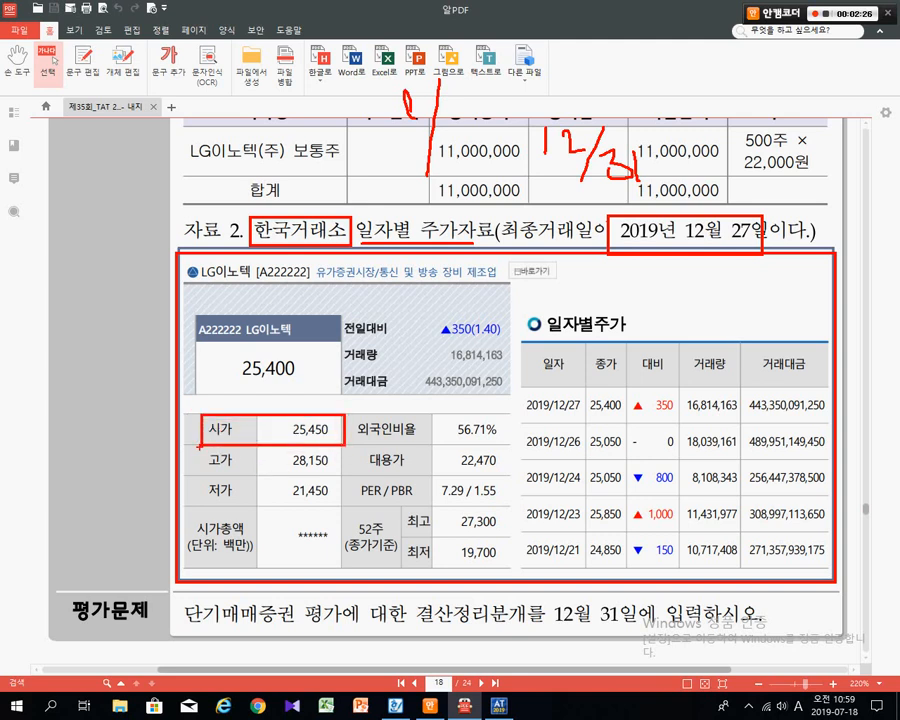
drag(197, 445, 335, 472)
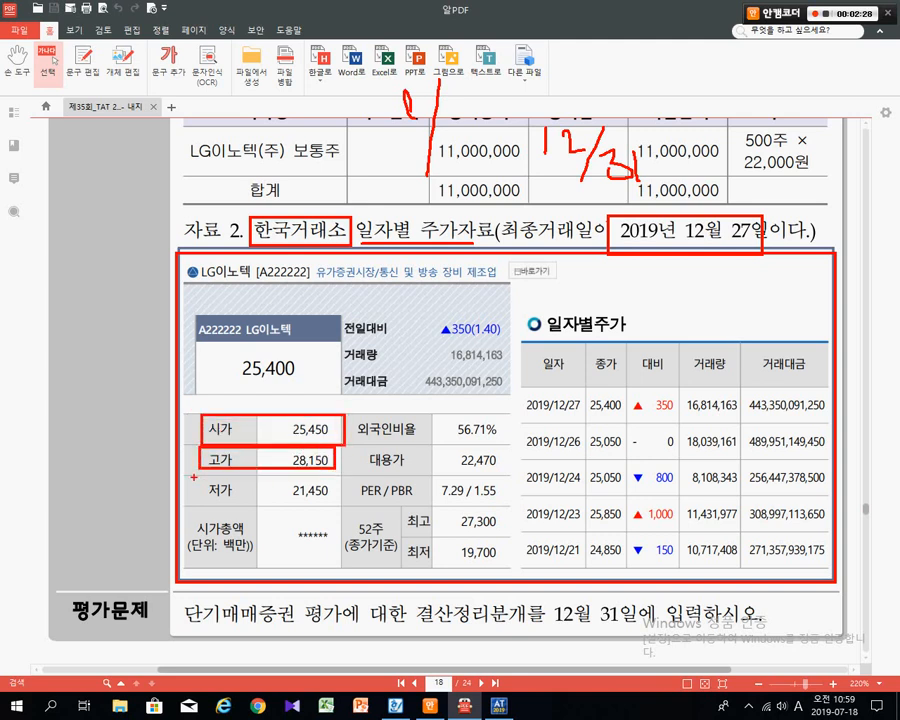
drag(193, 477, 325, 508)
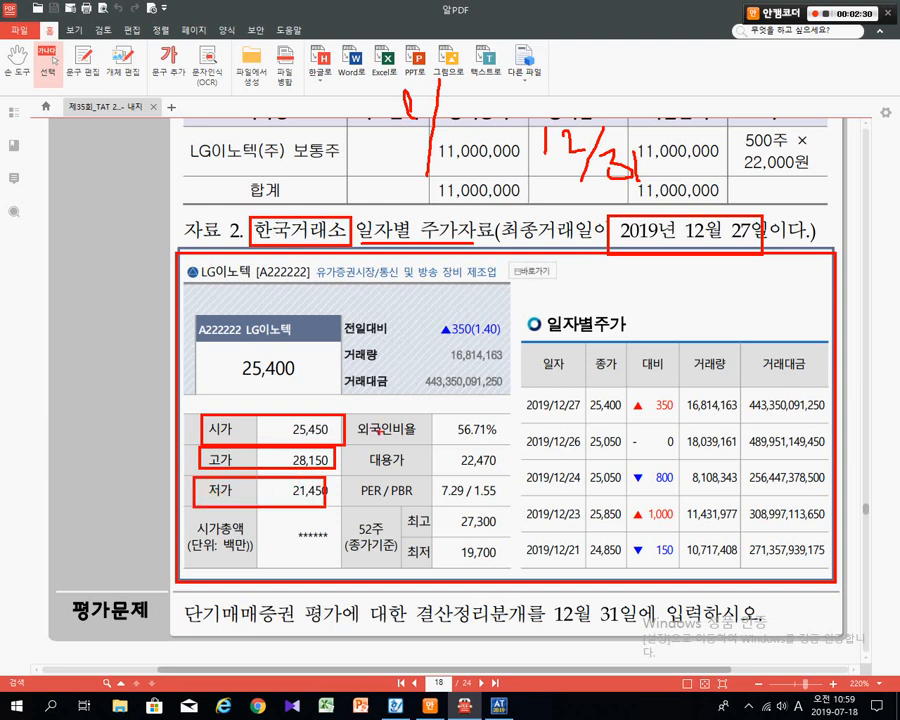
drag(442, 414, 499, 445)
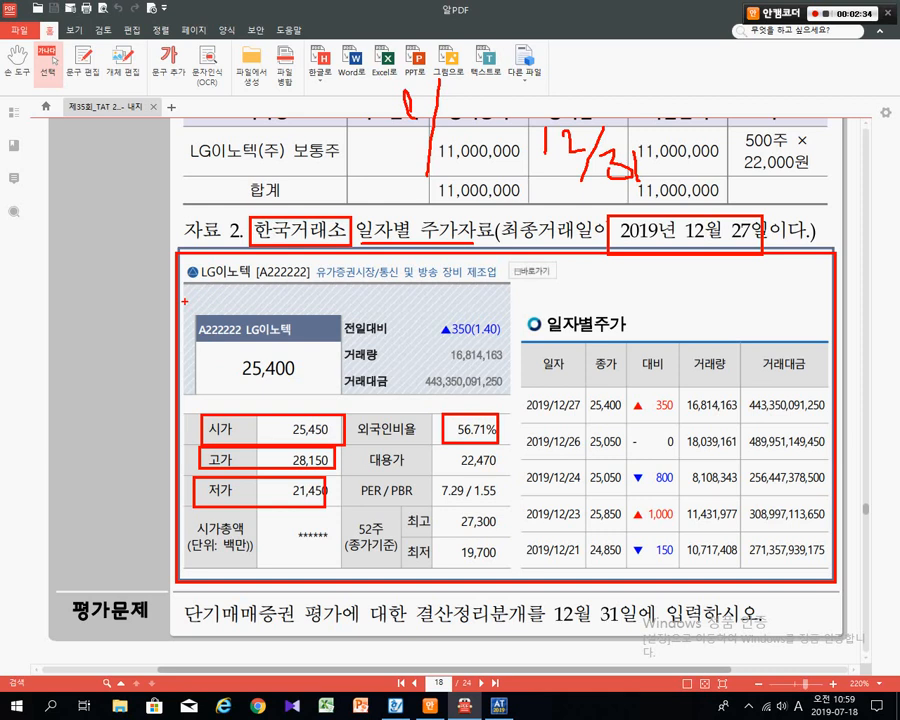
mouse_move(185, 302)
mouse_down()
mouse_move(305, 371)
mouse_move(350, 410)
mouse_up()
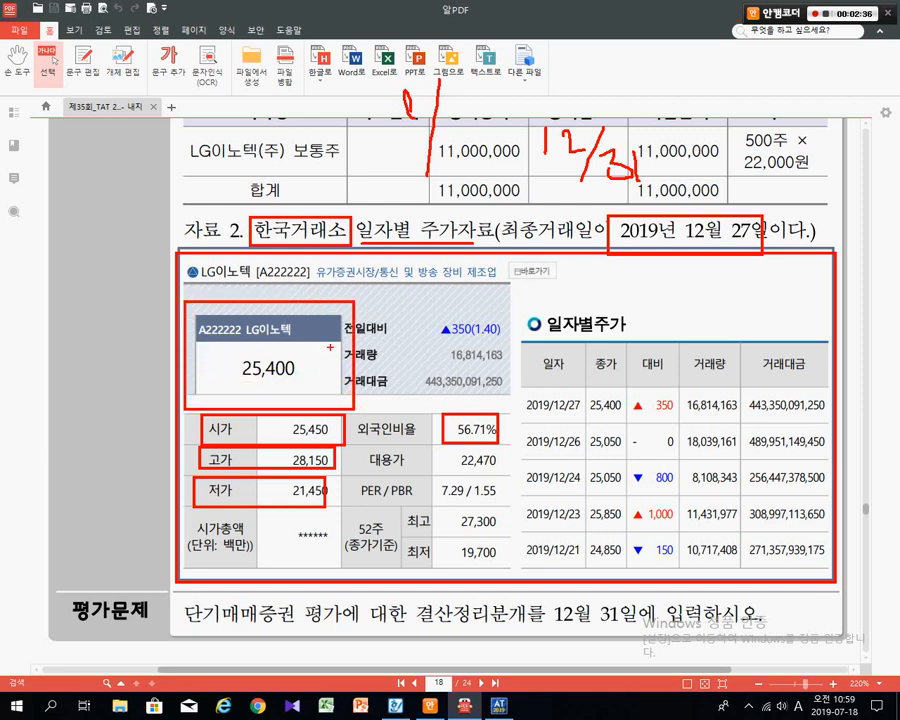
drag(395, 322, 331, 340)
mouse_move(437, 314)
mouse_down()
mouse_move(449, 311)
mouse_move(435, 292)
mouse_up()
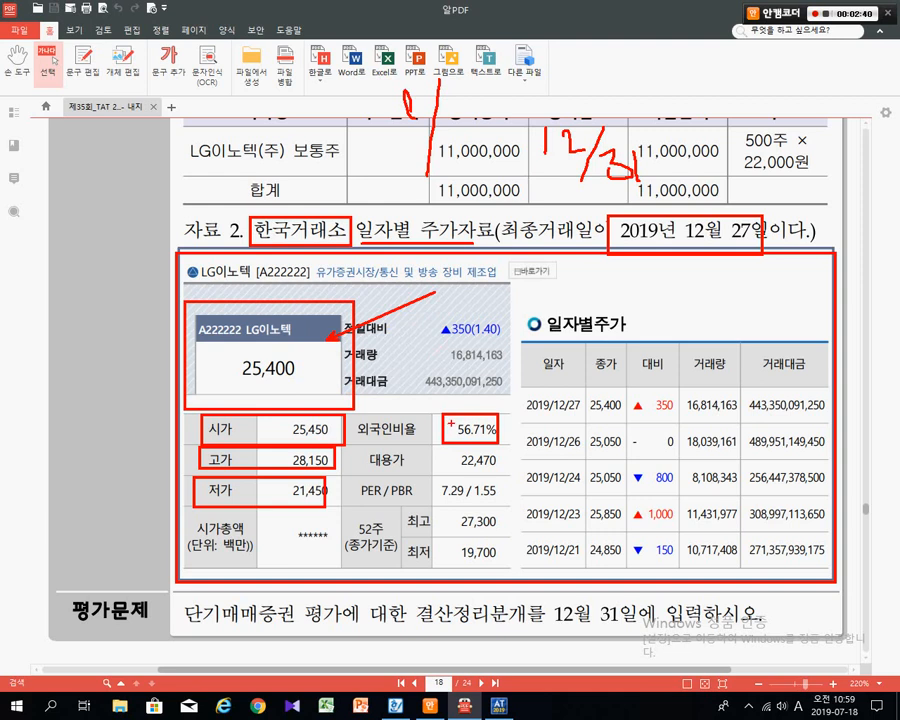
mouse_move(449, 424)
mouse_down()
mouse_move(434, 312)
mouse_move(451, 286)
mouse_up()
- Frame the daily price table, box the 2019/12/21 and 2019/12/27 rows, then erase everything
mouse_move(521, 310)
mouse_down()
mouse_move(722, 340)
mouse_move(818, 545)
mouse_move(819, 583)
mouse_up()
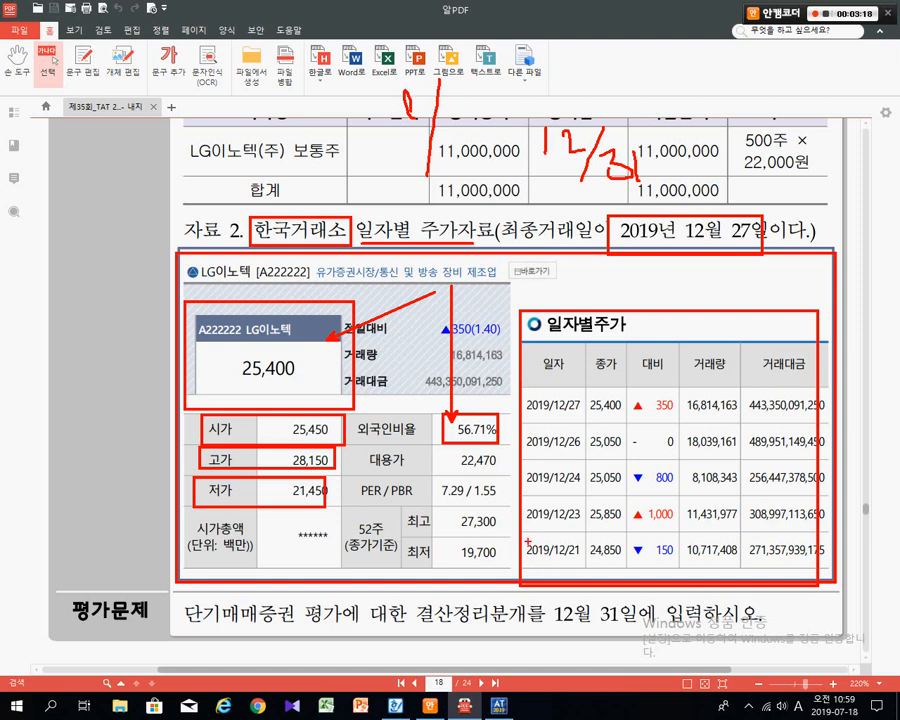
mouse_move(522, 536)
mouse_down()
mouse_move(745, 540)
mouse_move(799, 566)
mouse_up()
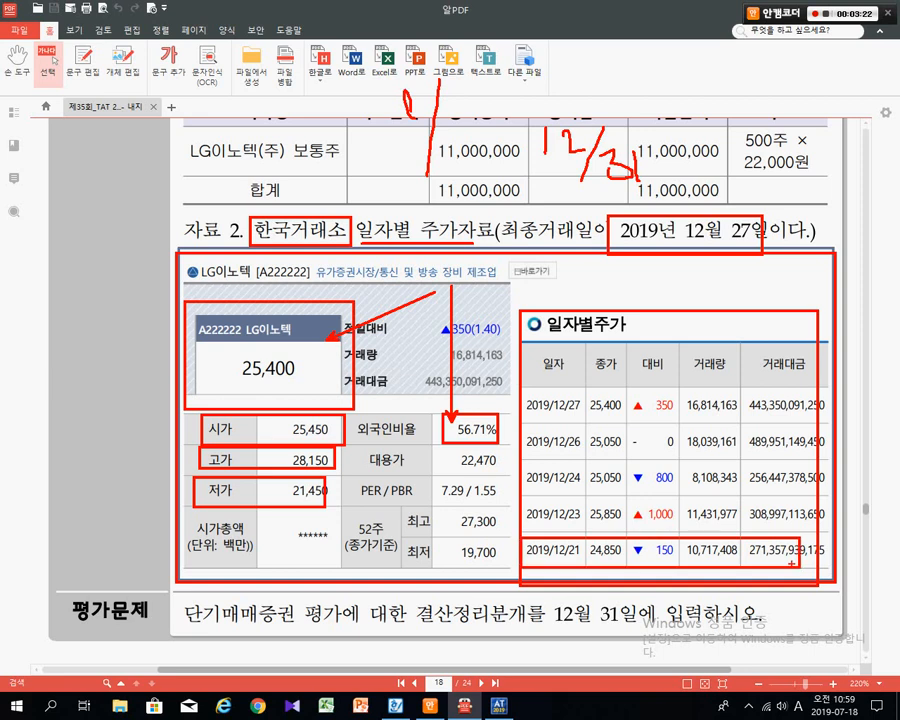
mouse_move(519, 388)
mouse_down()
mouse_move(634, 415)
mouse_move(779, 412)
mouse_move(788, 422)
mouse_up()
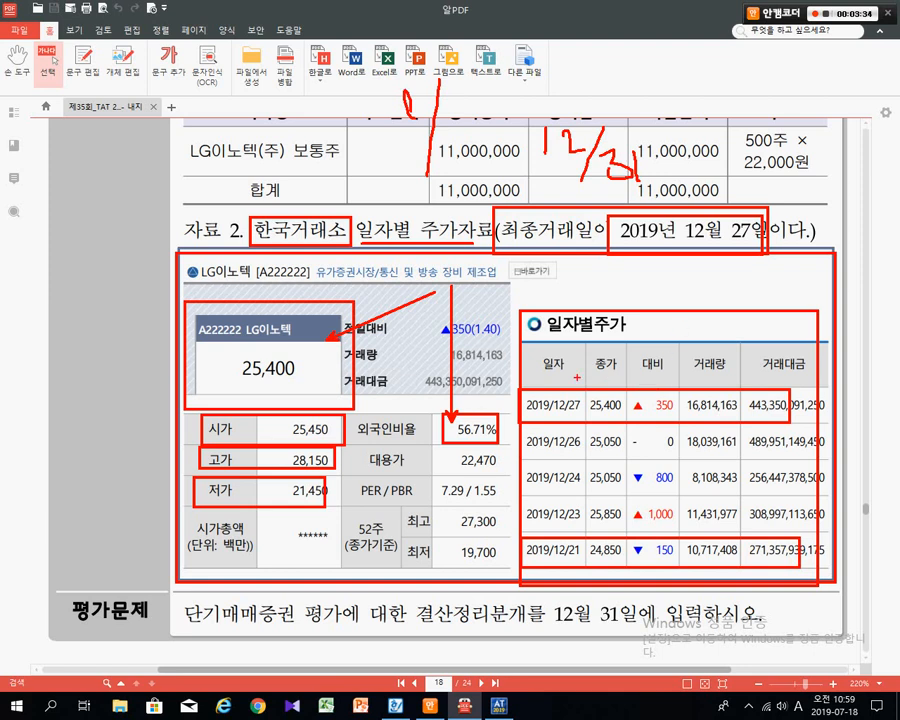
key(Escape)
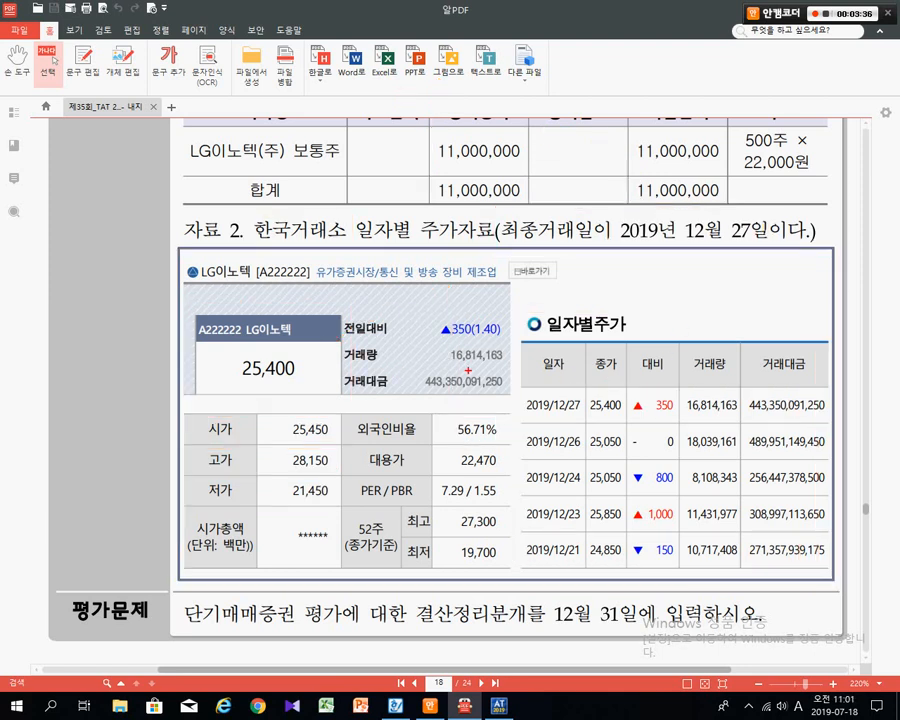
- Box the 12/27, 12/21 and 12/24 rows, cross out older closes, and circle 2019/12/27
mouse_move(508, 381)
mouse_down()
mouse_move(628, 421)
mouse_move(660, 241)
mouse_up()
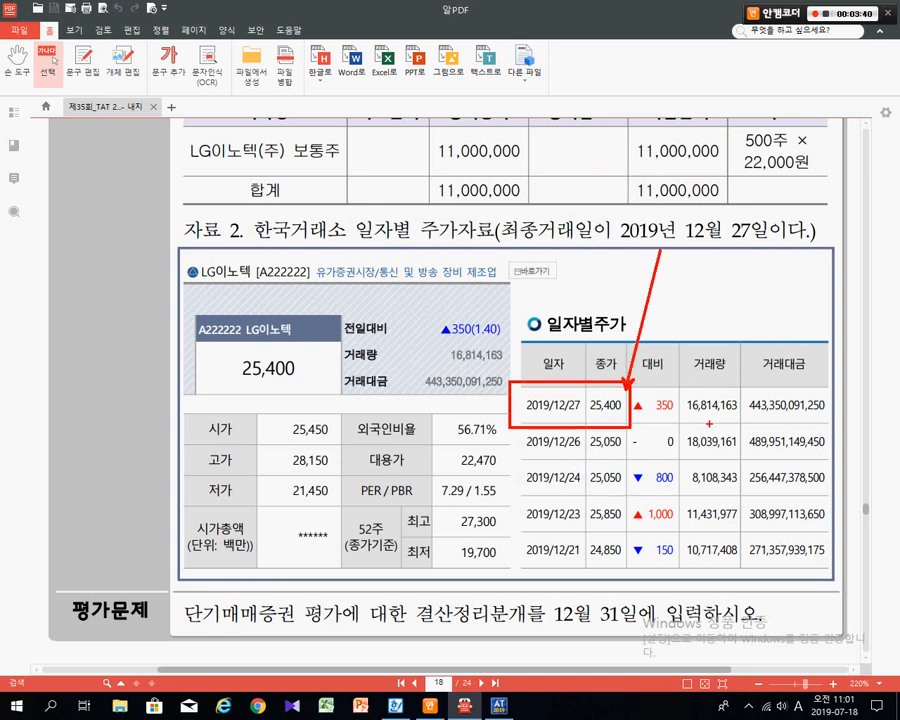
drag(513, 531, 626, 569)
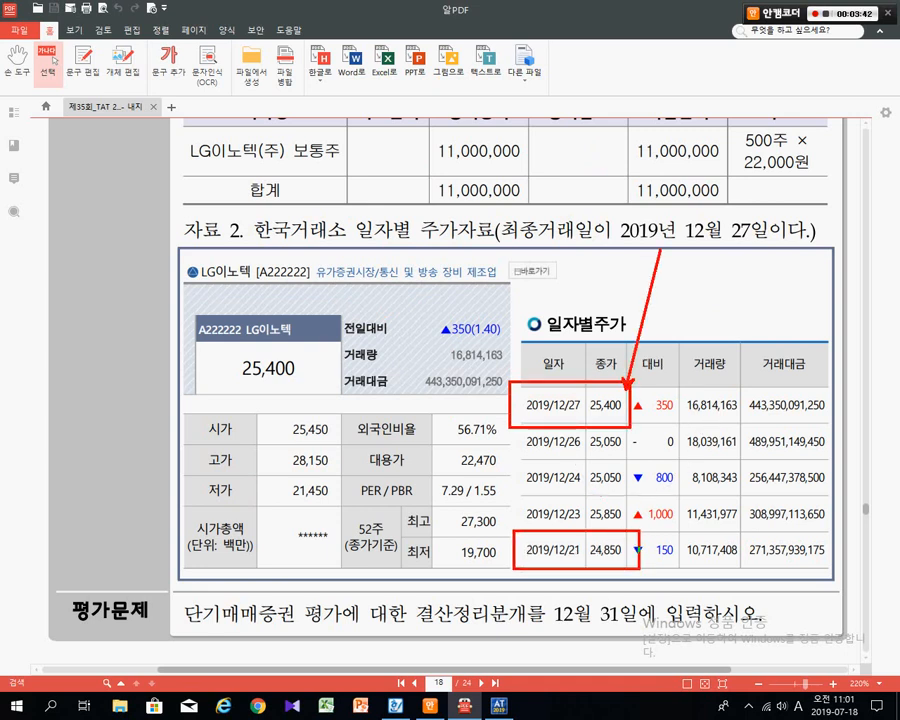
mouse_move(507, 461)
mouse_down()
mouse_move(634, 499)
mouse_move(666, 489)
mouse_move(690, 506)
mouse_move(745, 490)
mouse_move(800, 498)
mouse_up()
drag(627, 497, 600, 555)
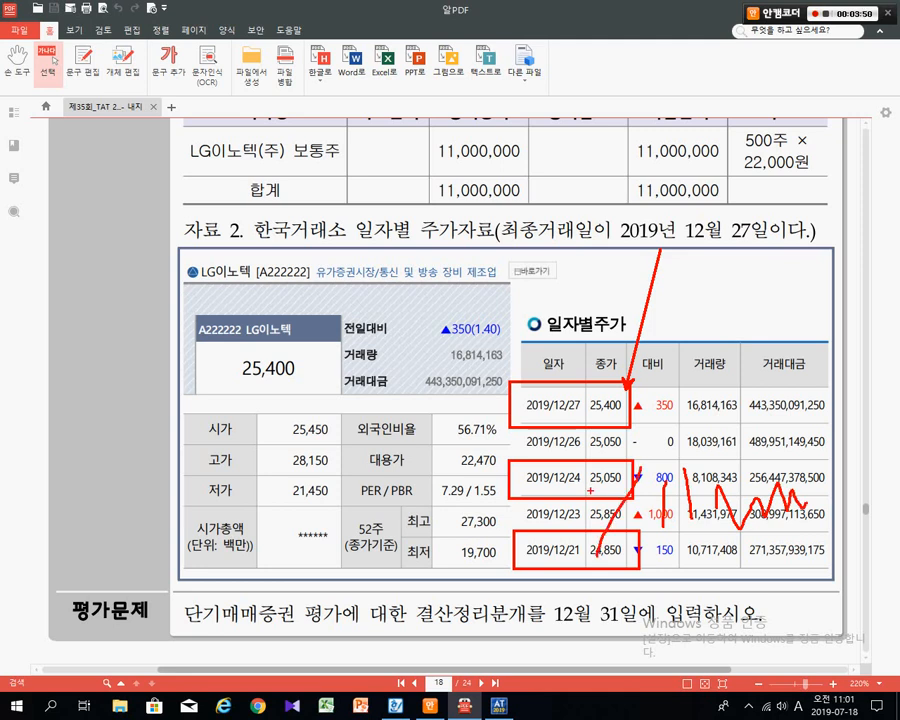
drag(592, 505, 630, 538)
drag(478, 272, 561, 385)
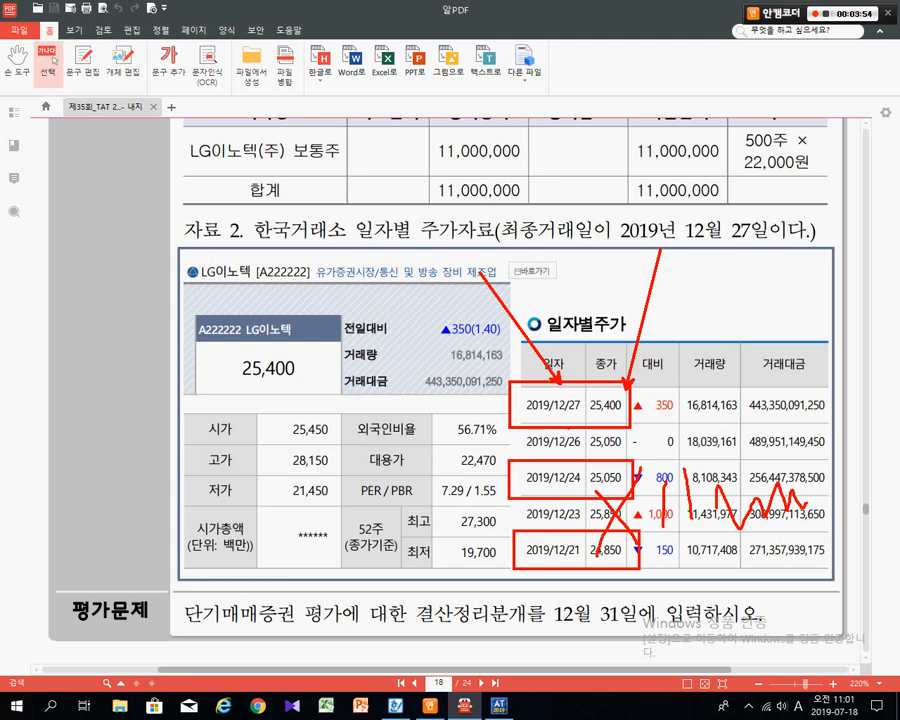
mouse_move(581, 380)
mouse_down()
mouse_move(594, 414)
mouse_move(592, 392)
mouse_move(622, 378)
mouse_move(620, 412)
mouse_up()
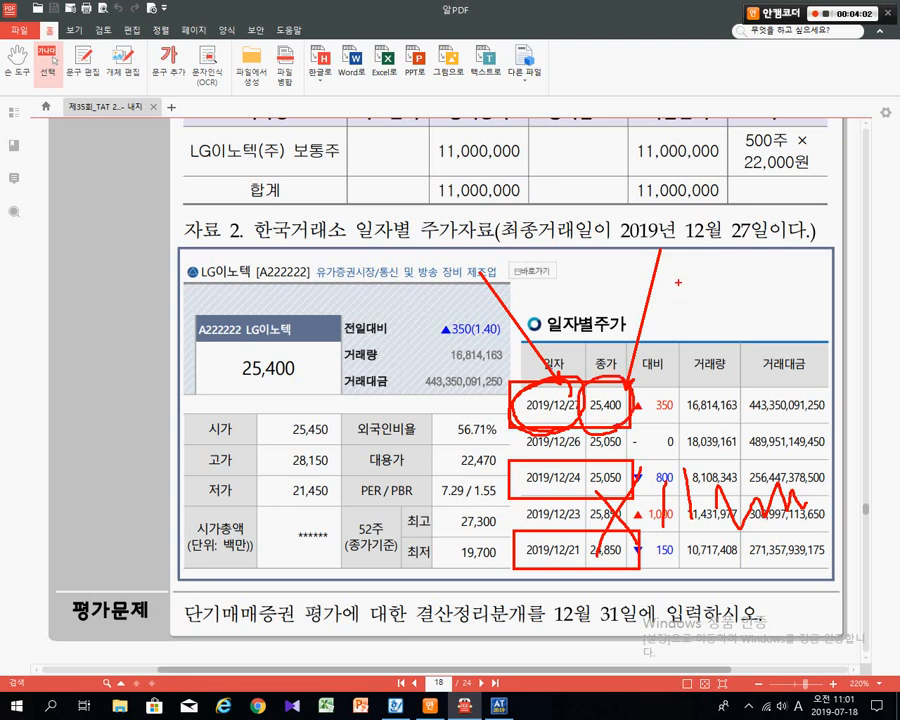
- Handwrite 12/31 and 25,400 beside the price table, then clear the ink
mouse_move(688, 257)
mouse_down()
mouse_move(690, 285)
mouse_move(706, 271)
mouse_move(719, 300)
mouse_move(742, 291)
mouse_move(736, 303)
mouse_move(760, 311)
mouse_up()
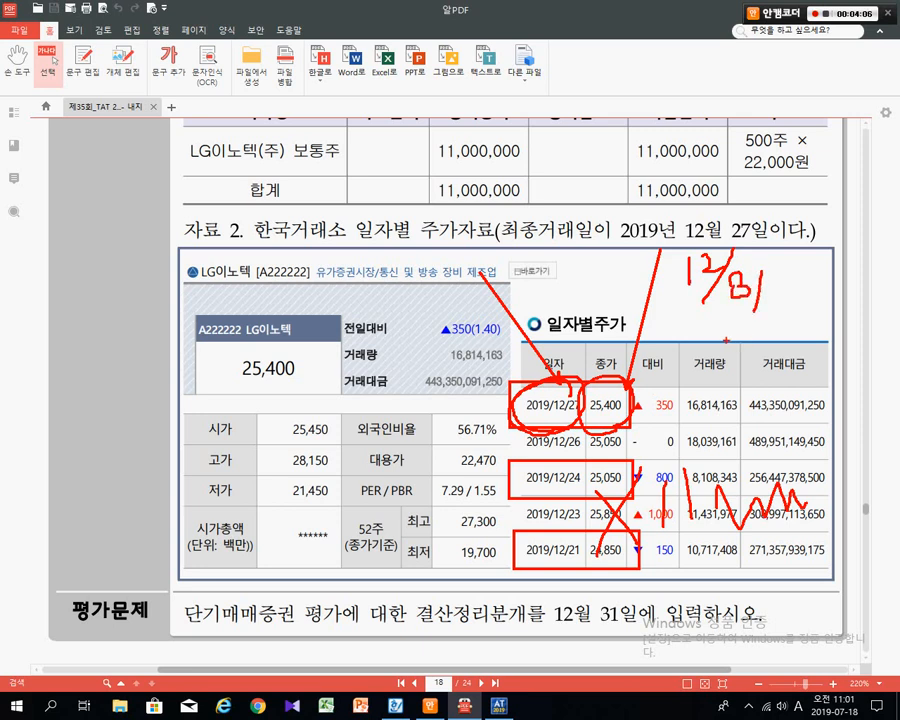
mouse_move(669, 332)
mouse_down()
mouse_move(675, 349)
mouse_move(709, 343)
mouse_up()
drag(715, 321, 732, 319)
drag(746, 343, 742, 361)
mouse_move(764, 317)
mouse_down()
mouse_move(780, 346)
mouse_move(812, 335)
mouse_move(824, 318)
mouse_up()
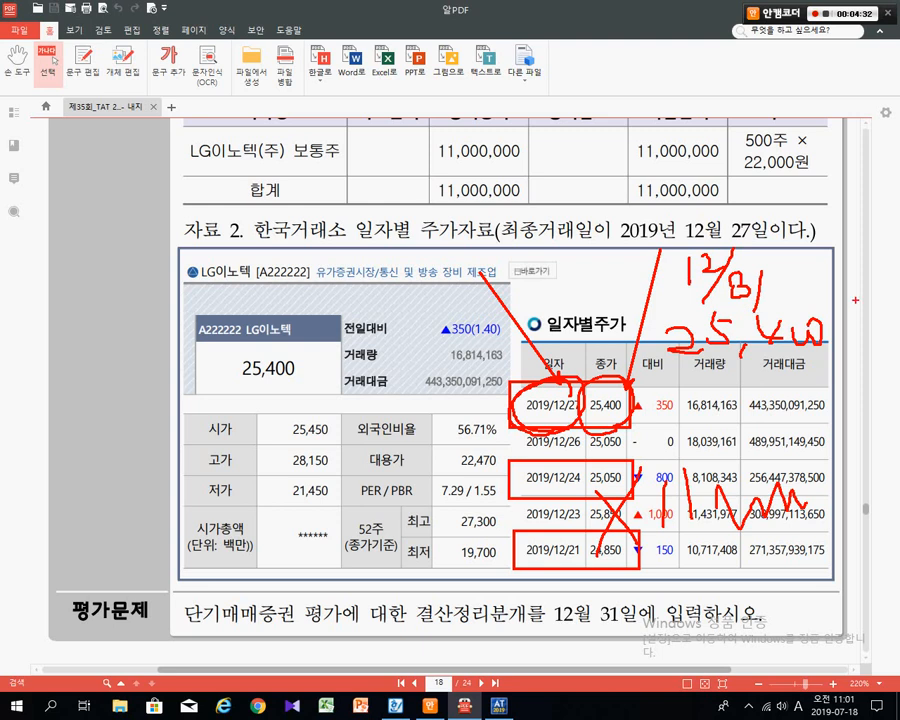
key(Escape)
- Circle the 25,400 close, write ×500, and note the 12,700천 year-end valuation
key(ctrl+2)
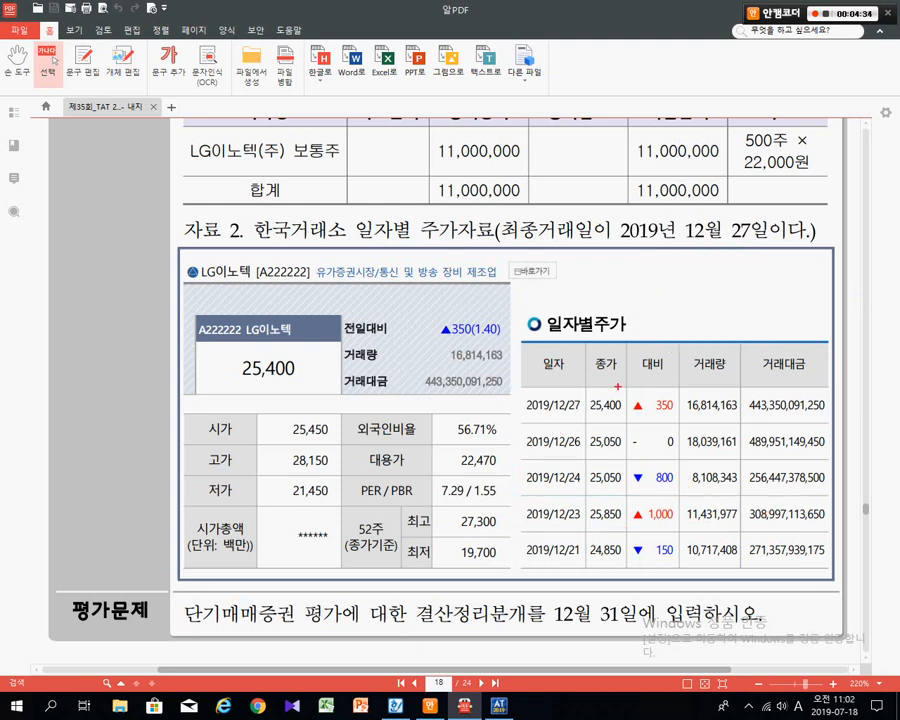
mouse_move(521, 388)
mouse_down()
mouse_move(631, 390)
mouse_move(569, 388)
mouse_move(622, 370)
mouse_up()
mouse_move(676, 354)
mouse_down()
mouse_move(652, 392)
mouse_move(668, 390)
mouse_up()
mouse_move(712, 350)
mouse_down()
mouse_move(686, 390)
mouse_move(746, 378)
mouse_move(762, 362)
mouse_move(778, 388)
mouse_up()
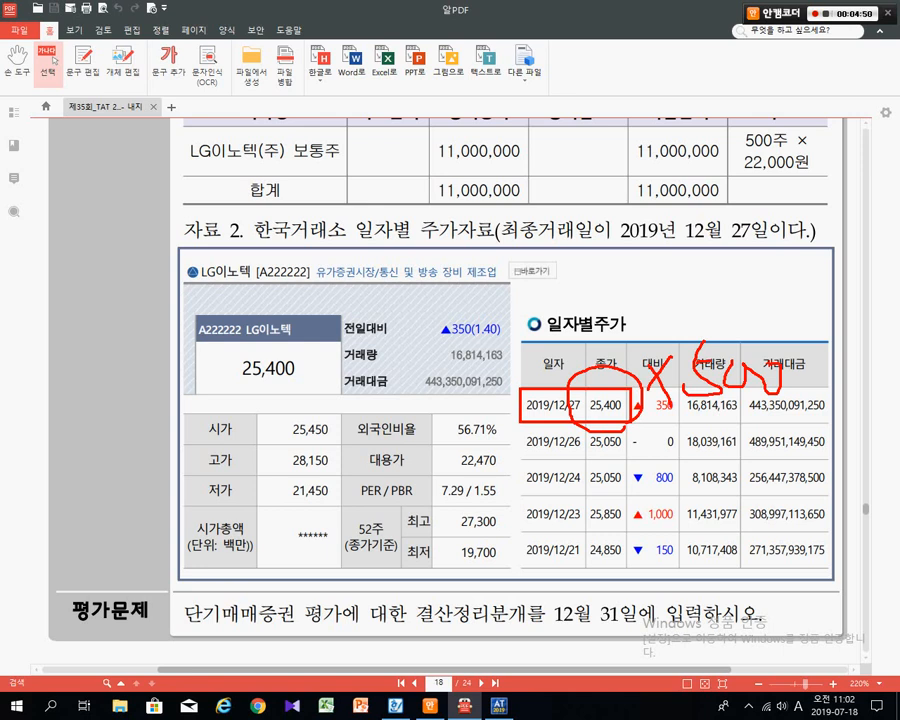
mouse_move(503, 195)
mouse_down()
mouse_move(488, 238)
mouse_move(518, 196)
mouse_move(561, 232)
mouse_move(562, 246)
mouse_up()
mouse_move(605, 210)
mouse_down()
mouse_move(631, 228)
mouse_move(626, 246)
mouse_up()
drag(673, 220, 691, 221)
mouse_move(750, 240)
mouse_down()
mouse_move(772, 236)
mouse_move(763, 275)
mouse_up()
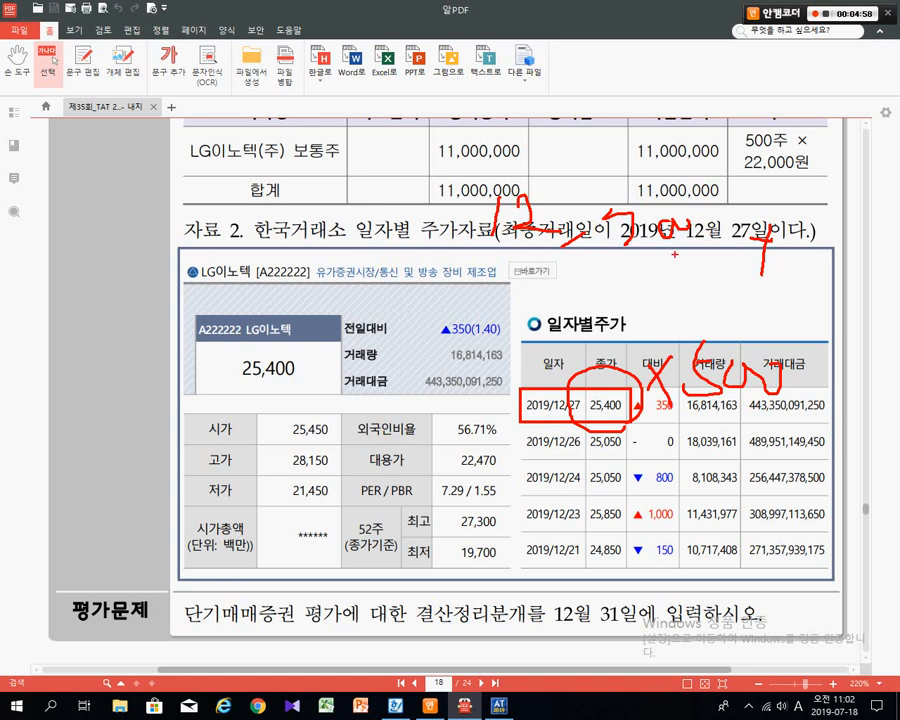
- Box the 11,000,000 book value and valuation, write the +1,700천 gain, then clear the ink
mouse_move(617, 131)
mouse_down()
mouse_move(679, 133)
mouse_move(725, 167)
mouse_up()
mouse_move(457, 170)
mouse_down()
mouse_move(690, 242)
mouse_move(802, 289)
mouse_up()
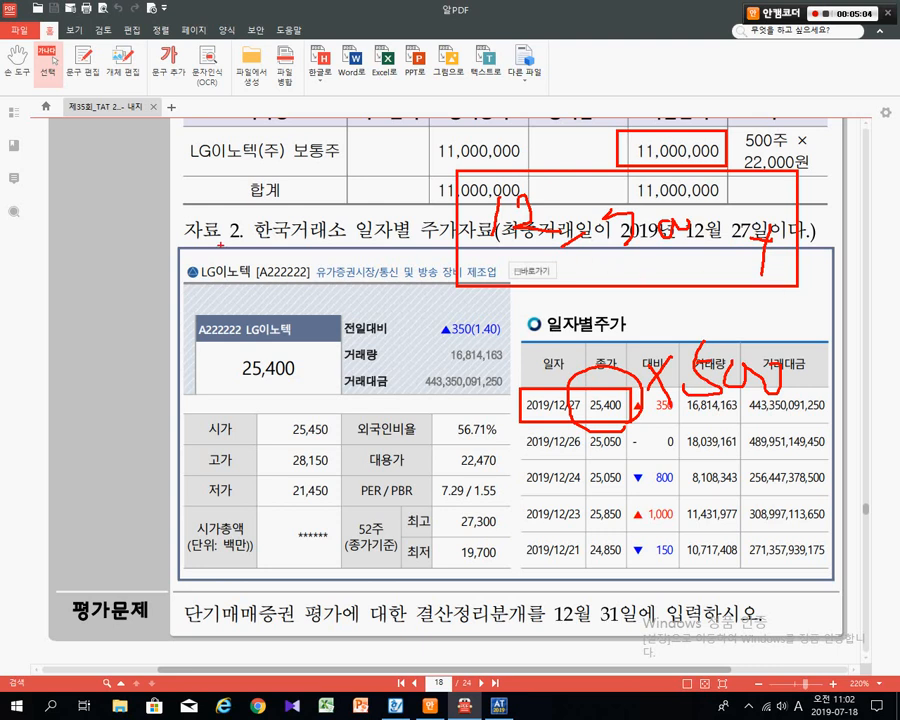
mouse_move(173, 182)
mouse_down()
mouse_move(208, 182)
mouse_move(197, 214)
mouse_up()
mouse_move(241, 168)
mouse_down()
mouse_move(222, 202)
mouse_move(268, 212)
mouse_move(272, 190)
mouse_move(338, 188)
mouse_move(320, 215)
mouse_up()
drag(153, 150, 418, 246)
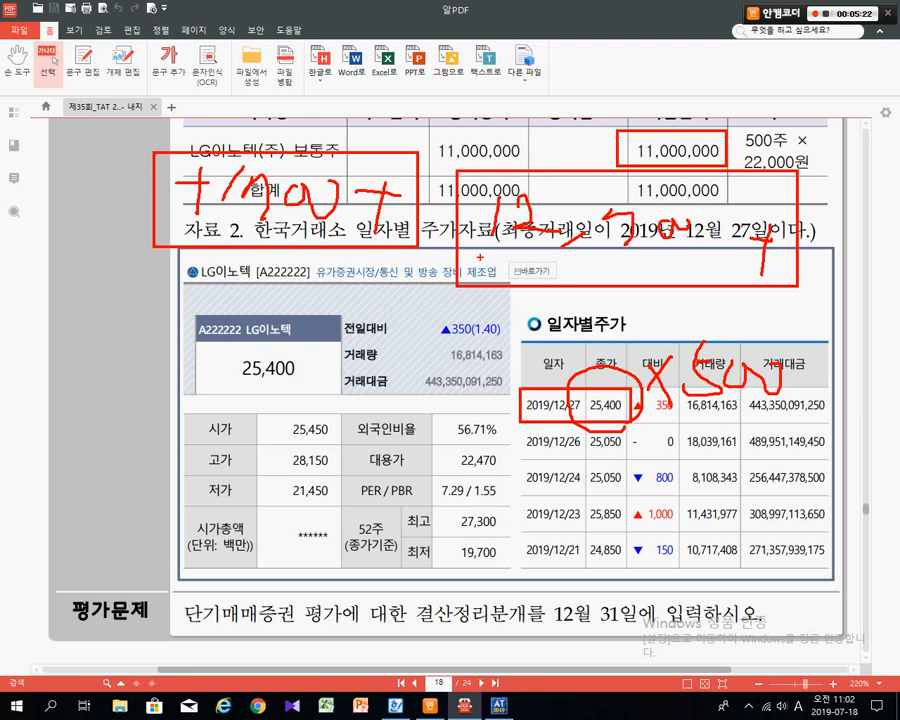
key(Escape)
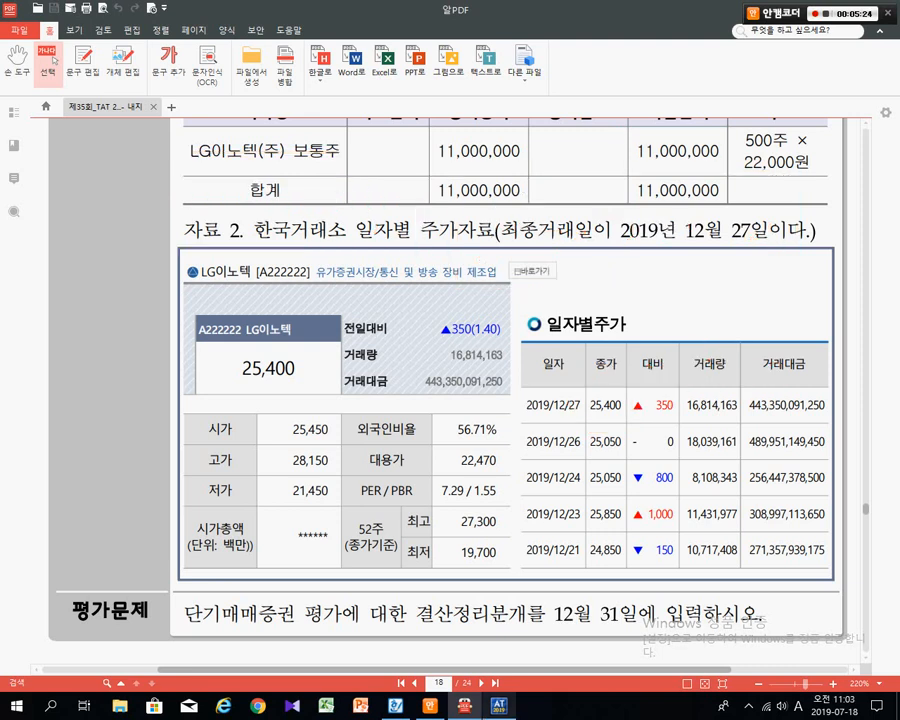
- In 일반전표입력, enter the debit line: account 107 단기매매증권 for 1,700,000
key(alt+Tab)
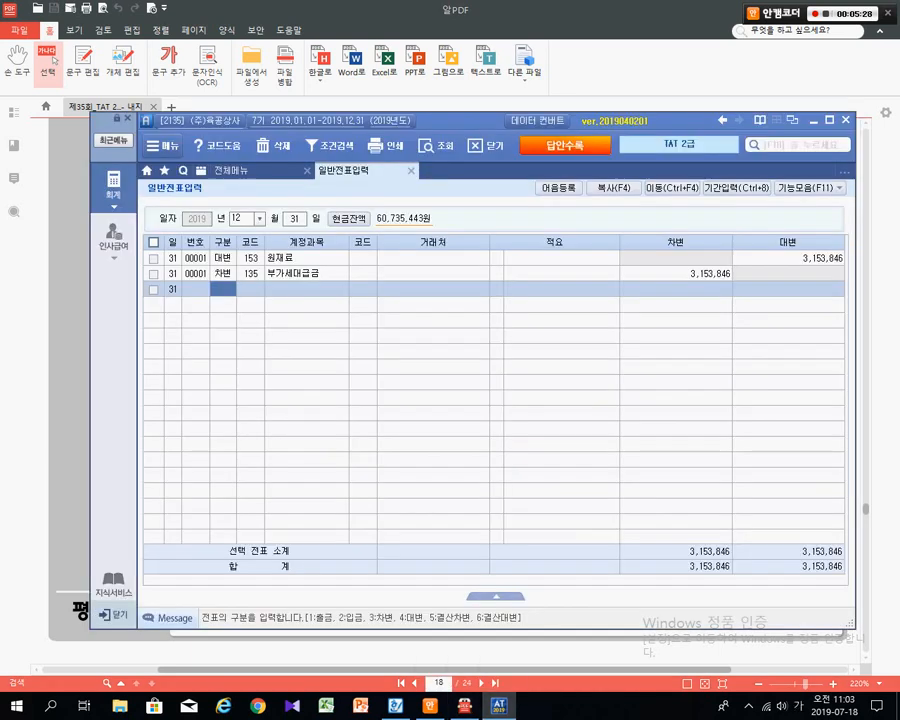
text(3)
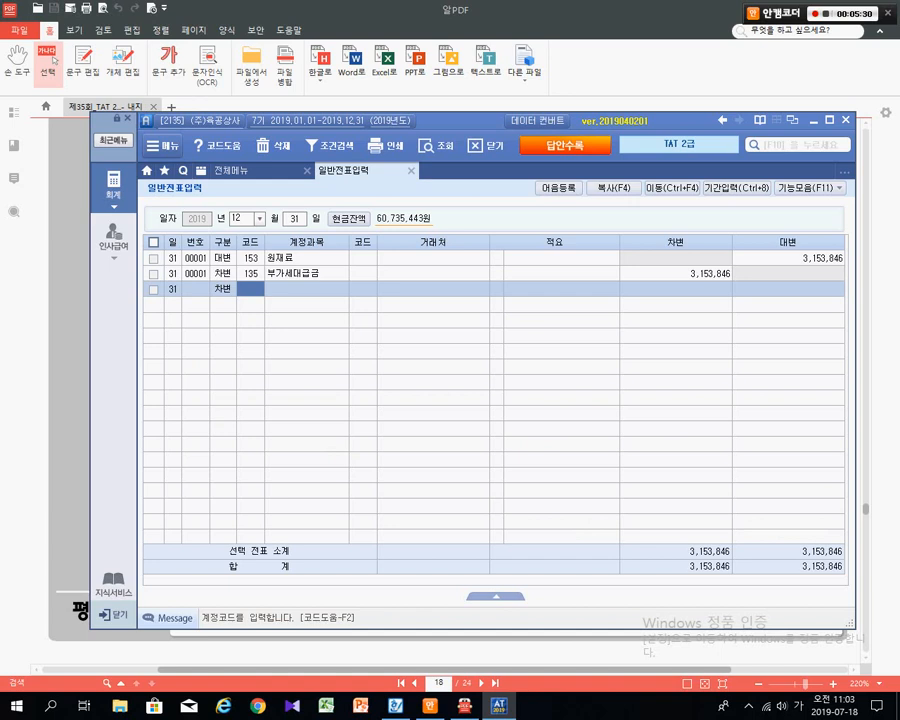
text(107)
key(Return)
key(Return)
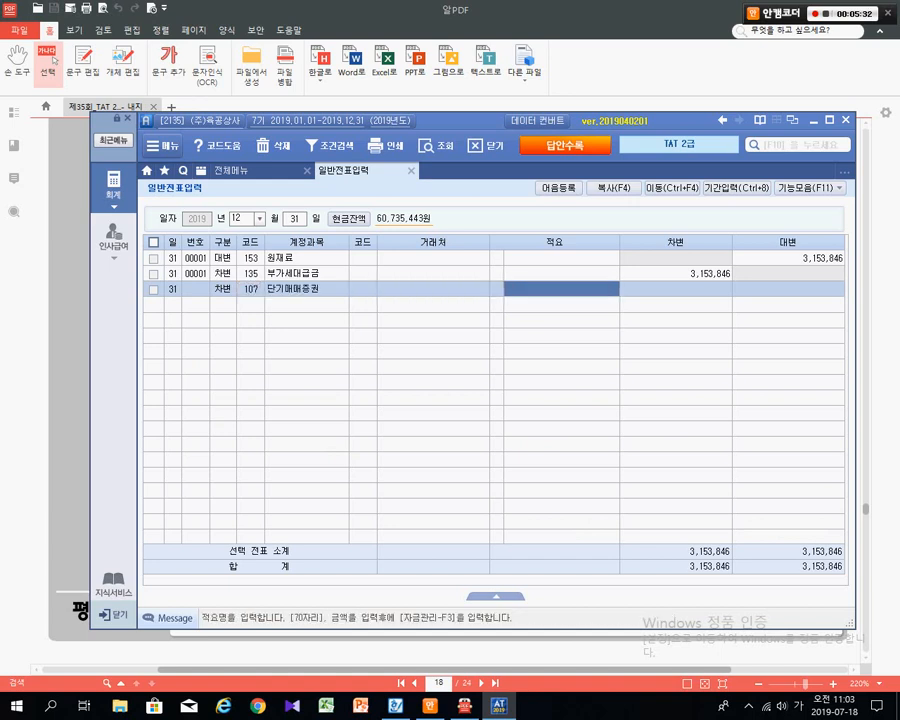
key(Return)
text(17,000)
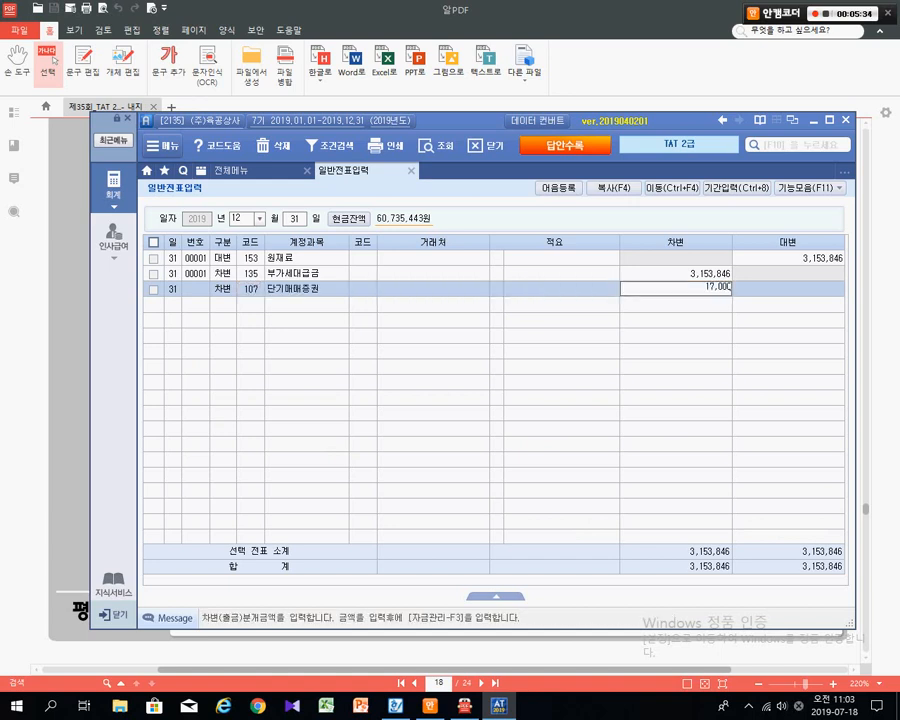
text(,000)
key(BackSpace)
key(Return)
- Add the credit line: account 905 단기매매증권평가익 for 1,700,000, balancing the entry
key(4)
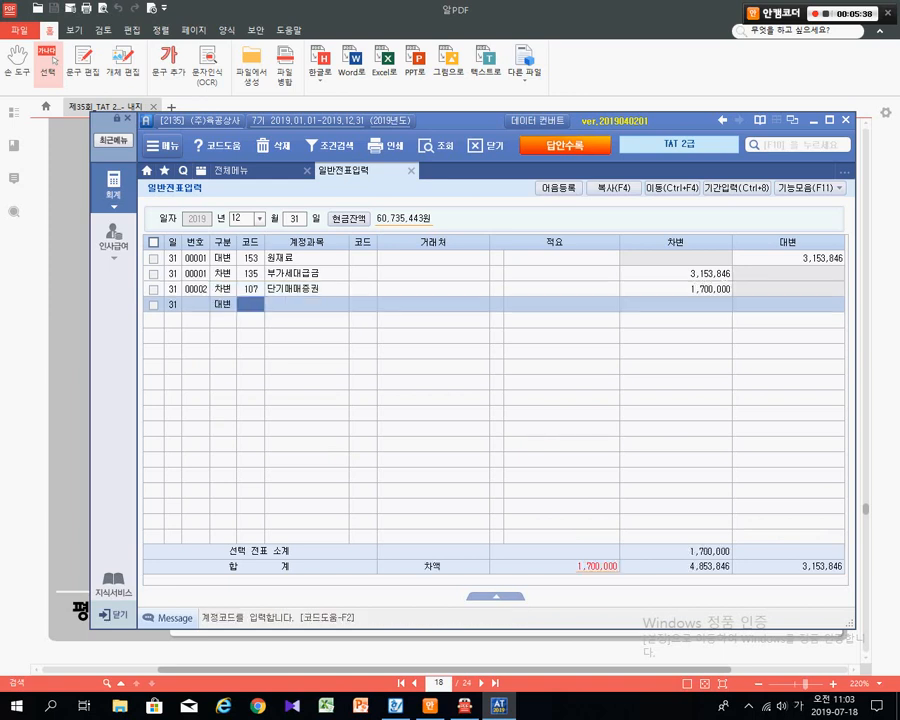
text(단기)
key(Return)
key(Down)
key(Down)
key(Down)
key(Down)
key(Down)
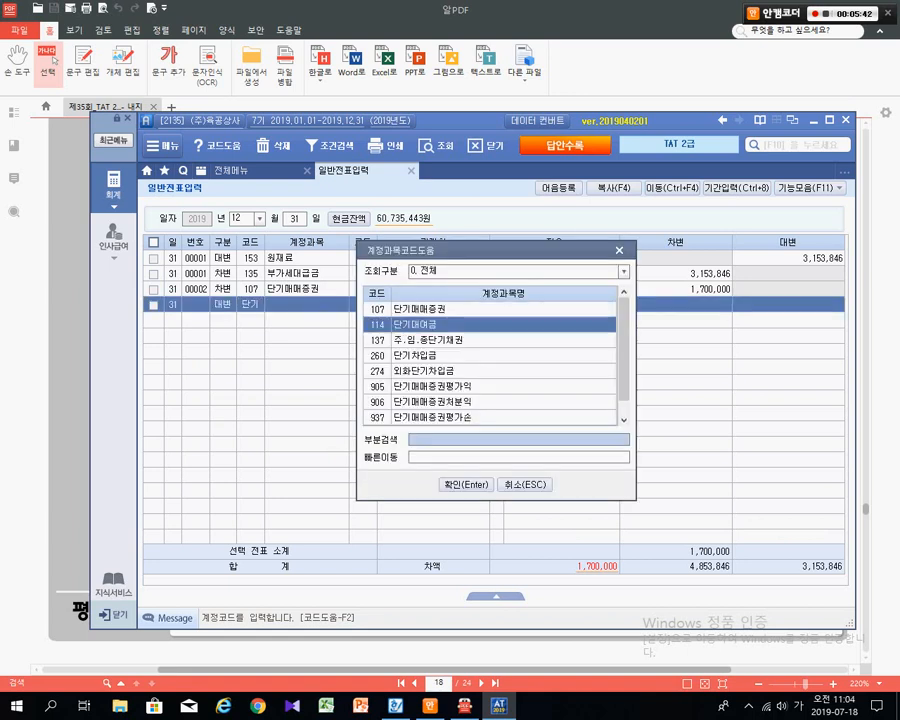
key(Return)
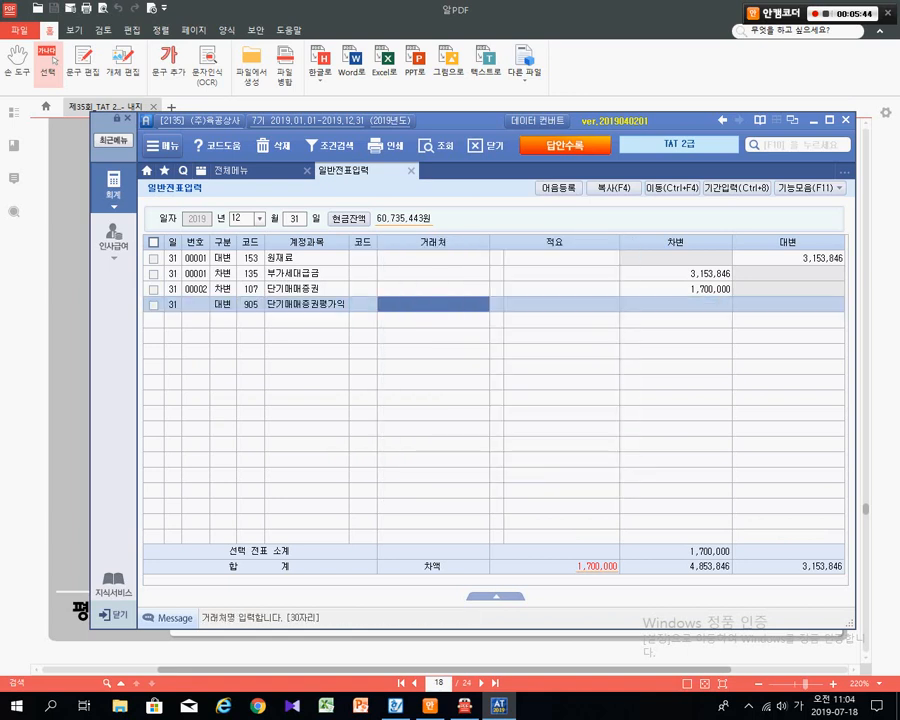
key(Return)
key(Return)
text(1700000)
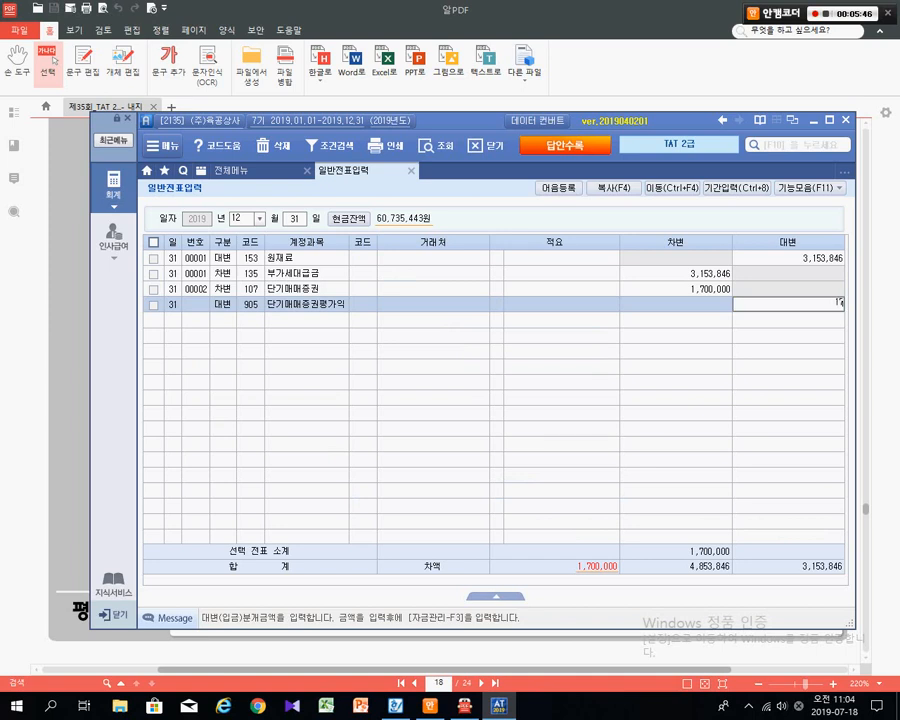
key(Return)
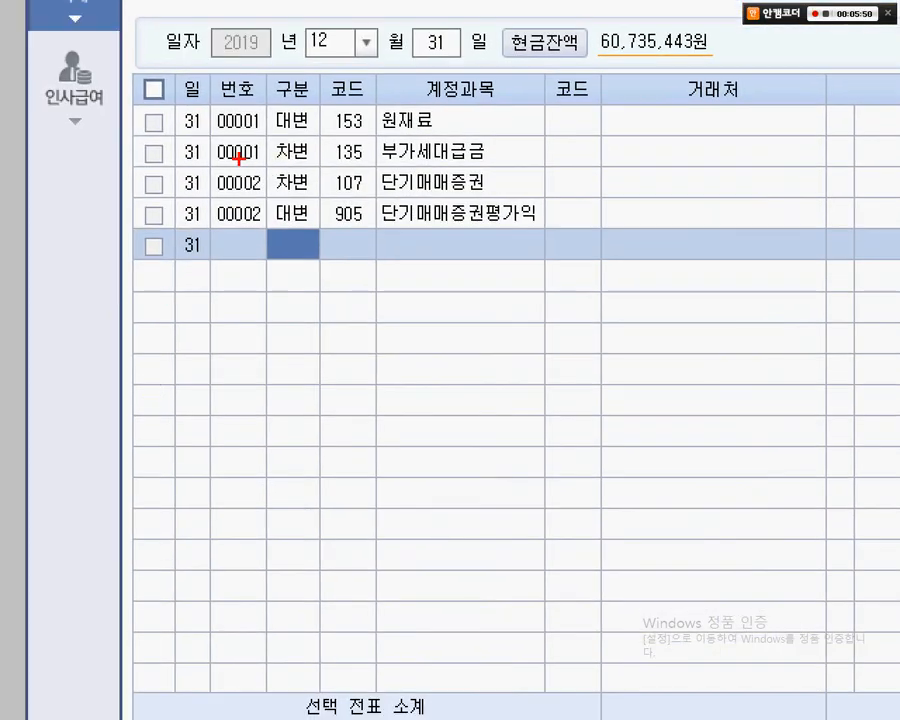
- Highlight the new 00002 rows and the 1,700,000 amount, then lower the journal window to reveal the PDF
drag(238, 158, 555, 238)
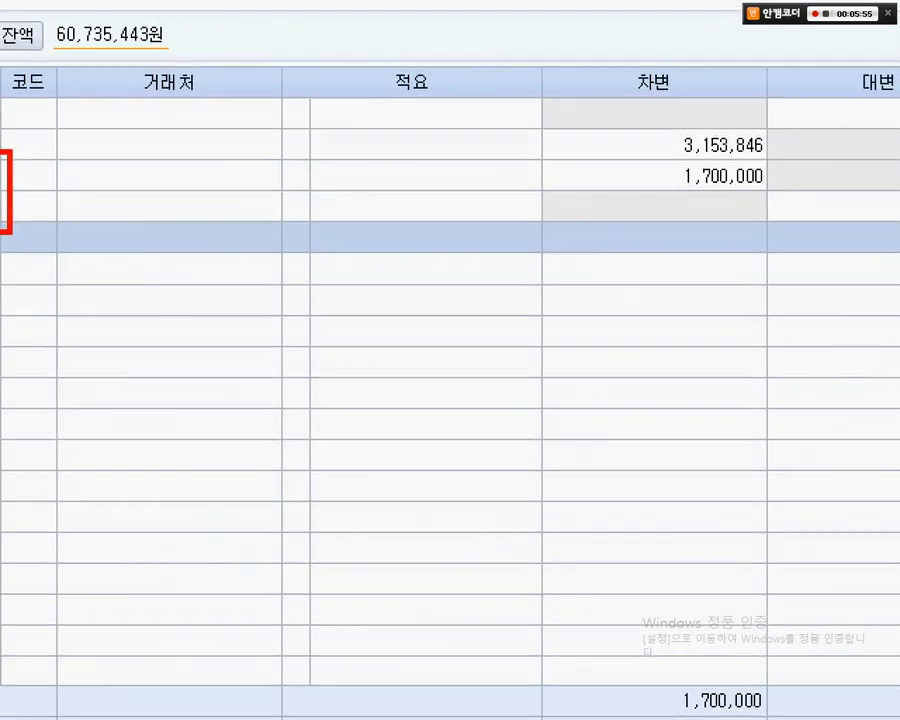
mouse_move(424, 146)
mouse_down()
mouse_move(639, 193)
mouse_move(826, 249)
mouse_up()
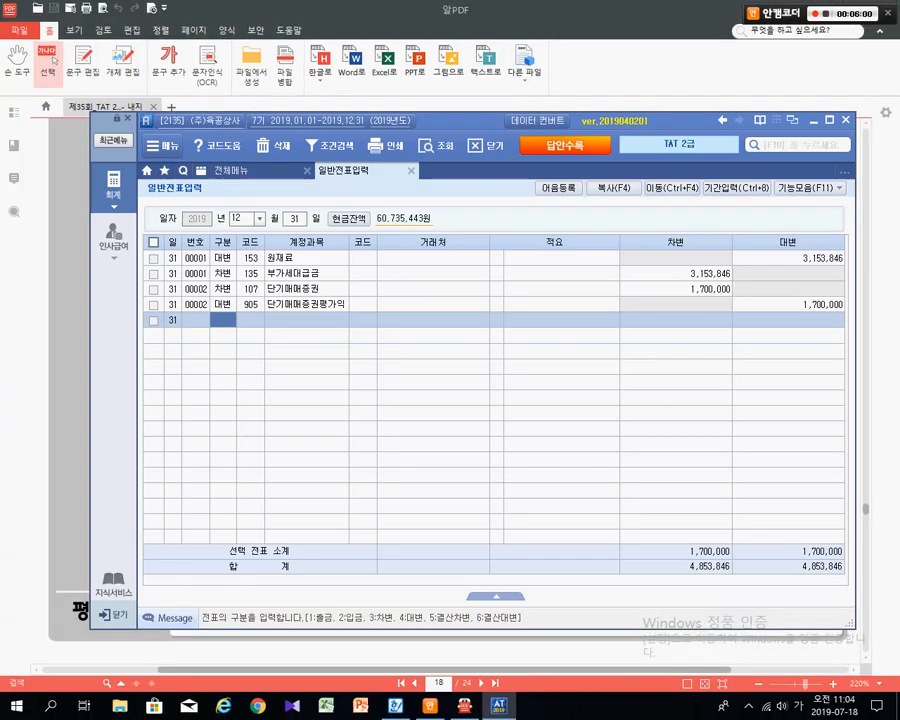
drag(460, 121, 456, 267)
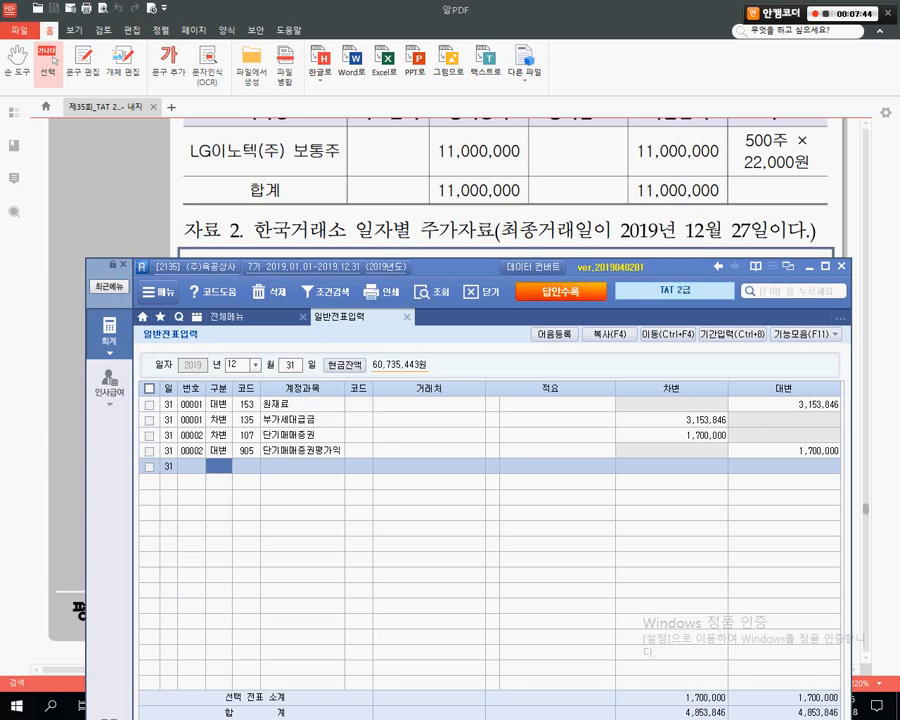
click(54, 60)
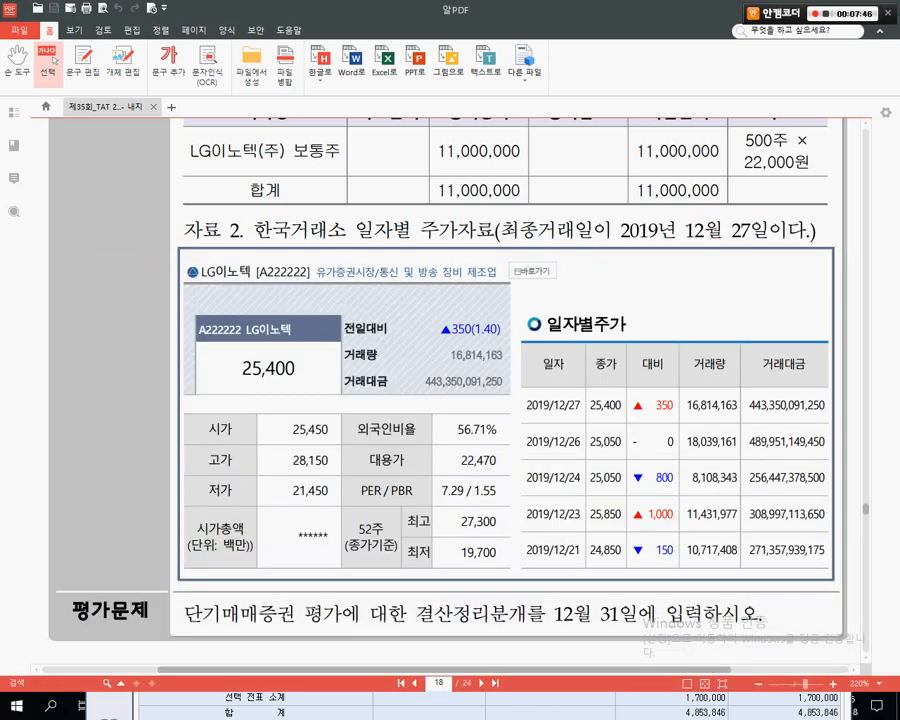
key(Page_Down)
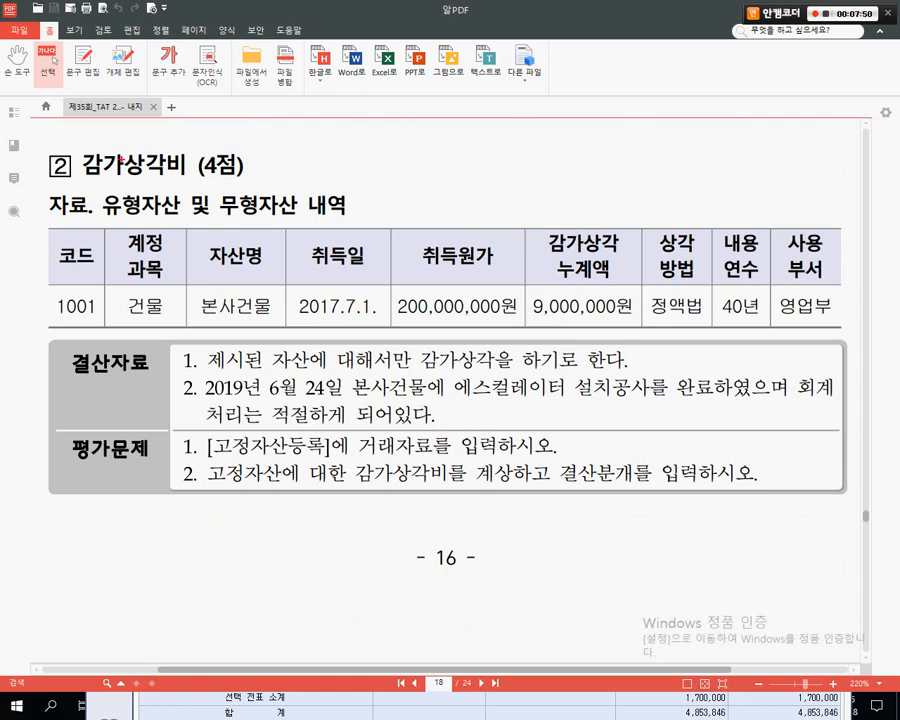
drag(77, 149, 245, 186)
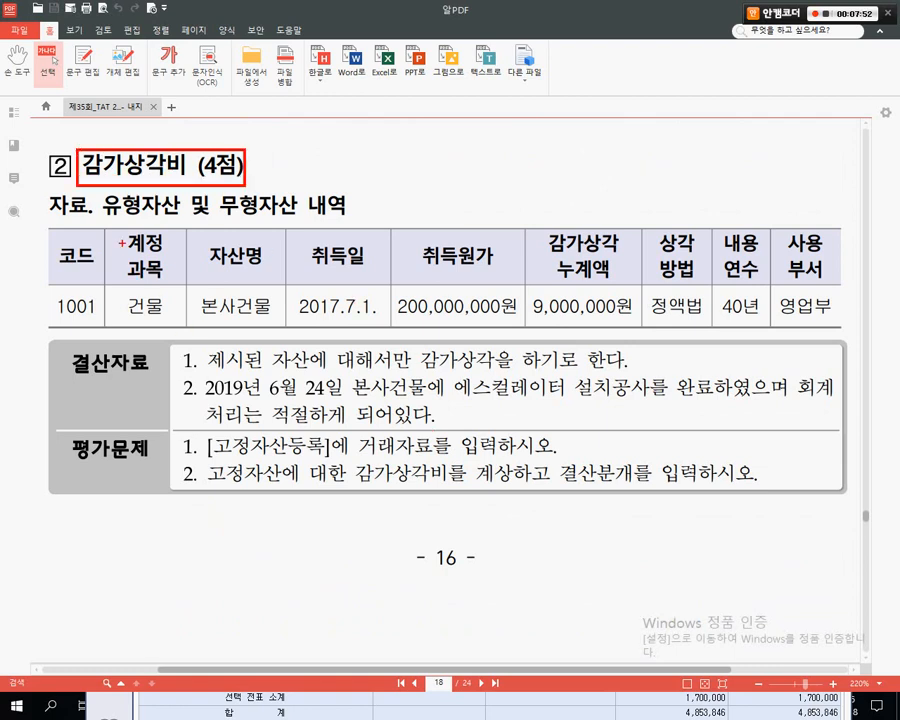
drag(116, 229, 163, 329)
drag(185, 224, 272, 336)
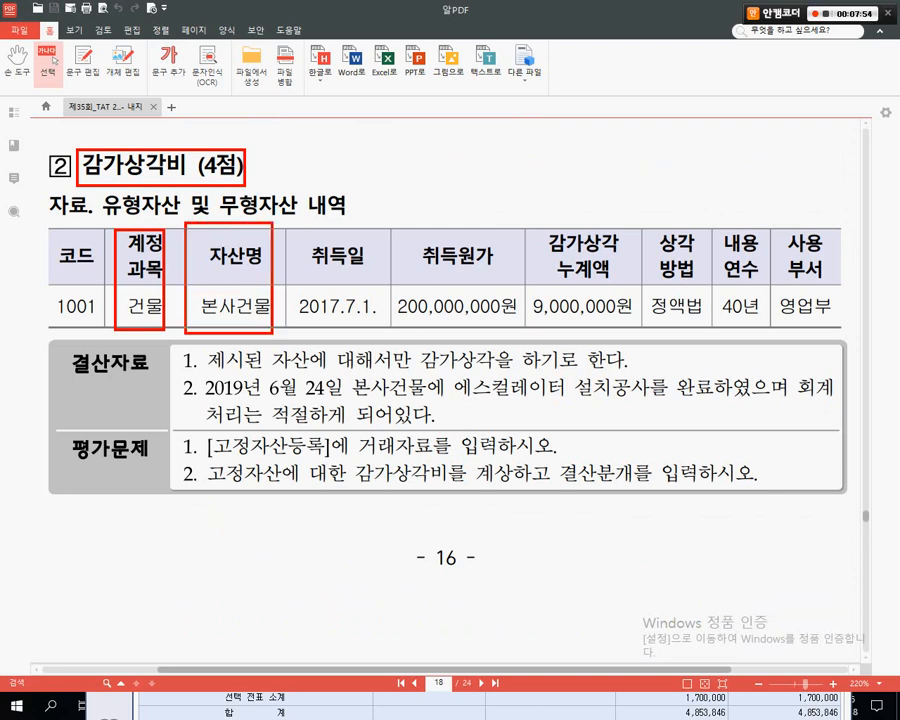
drag(287, 228, 375, 333)
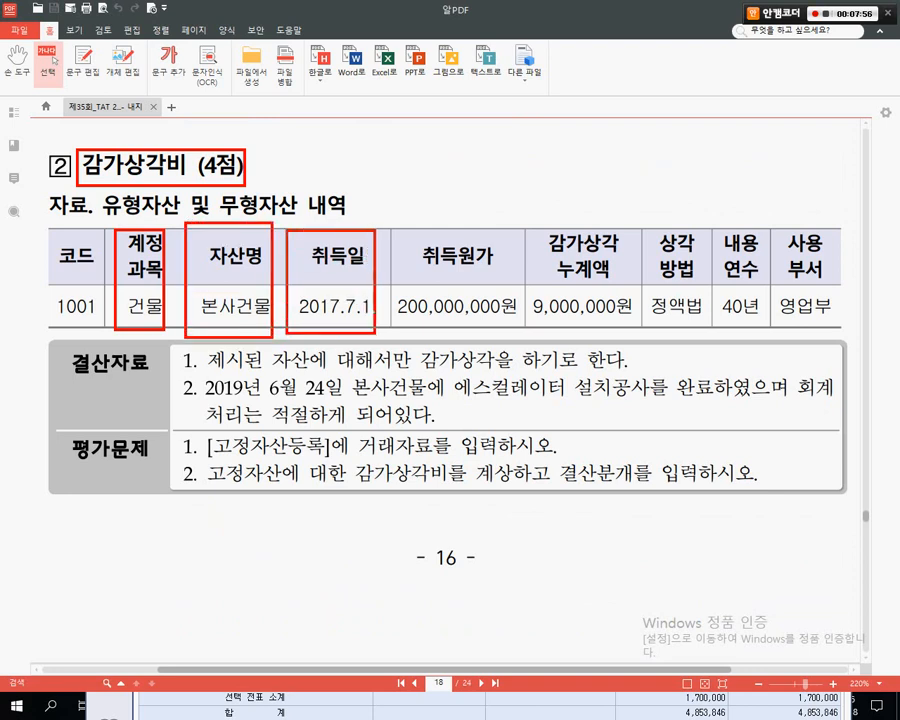
drag(411, 237, 509, 325)
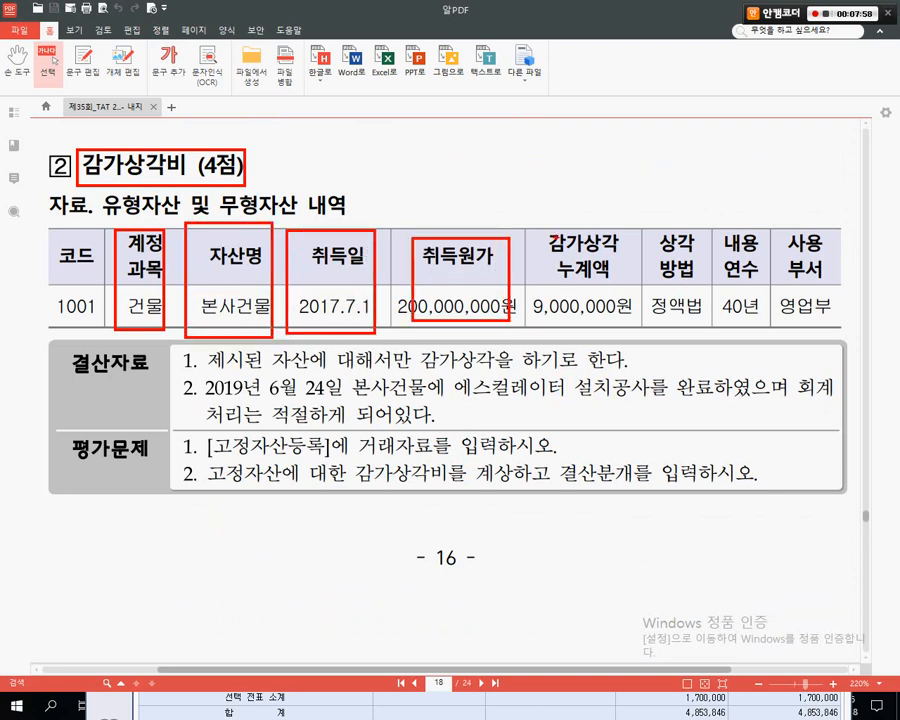
drag(548, 230, 598, 320)
drag(657, 229, 797, 316)
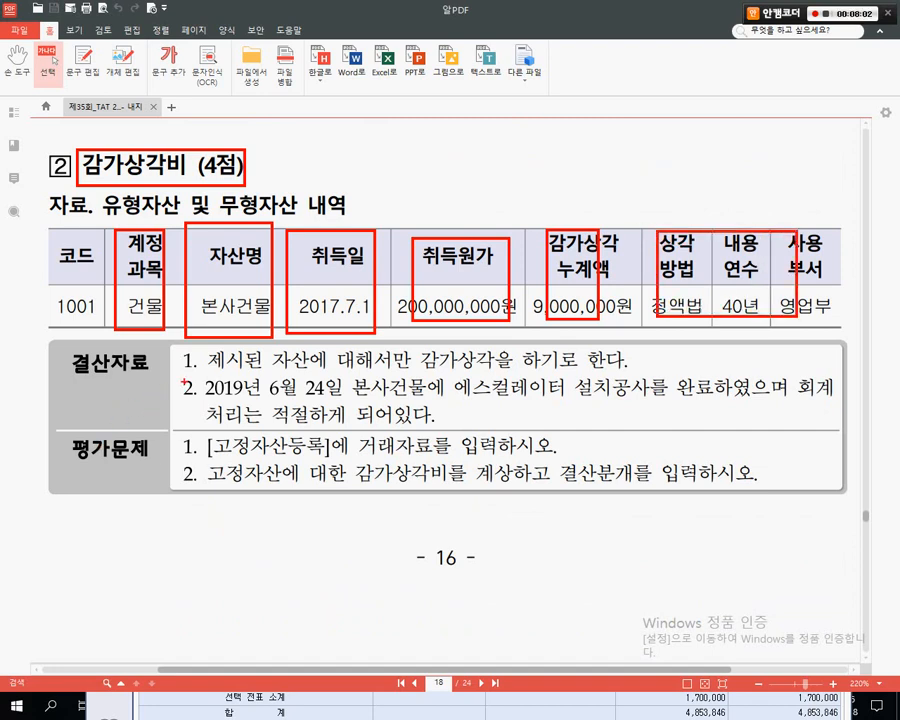
drag(181, 381, 640, 367)
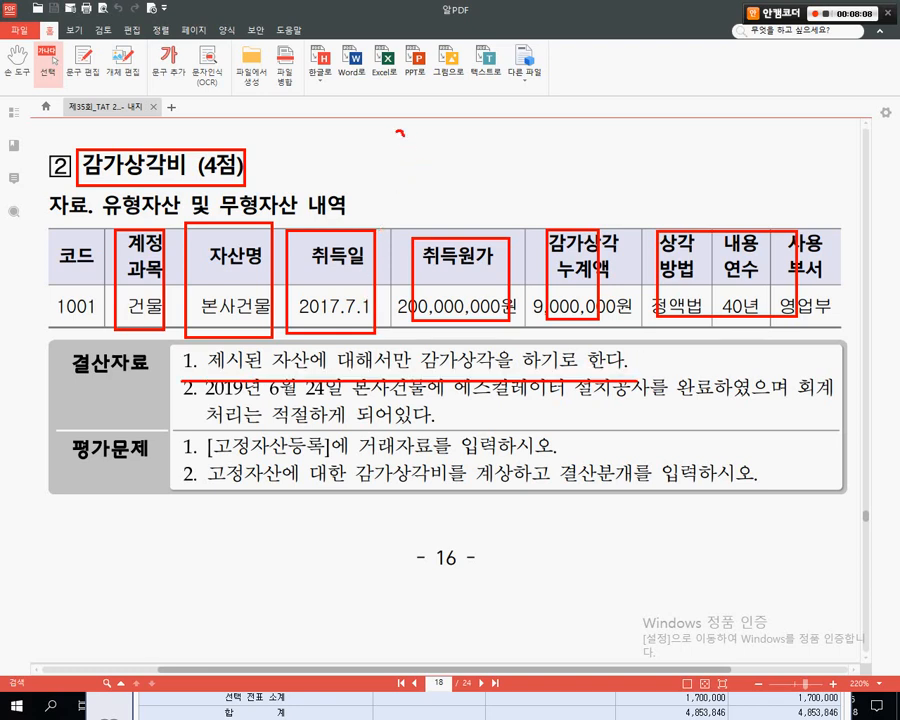
mouse_move(399, 139)
mouse_down()
mouse_move(416, 153)
mouse_move(426, 140)
mouse_move(452, 156)
mouse_move(478, 150)
mouse_move(475, 158)
mouse_up()
drag(329, 143, 350, 214)
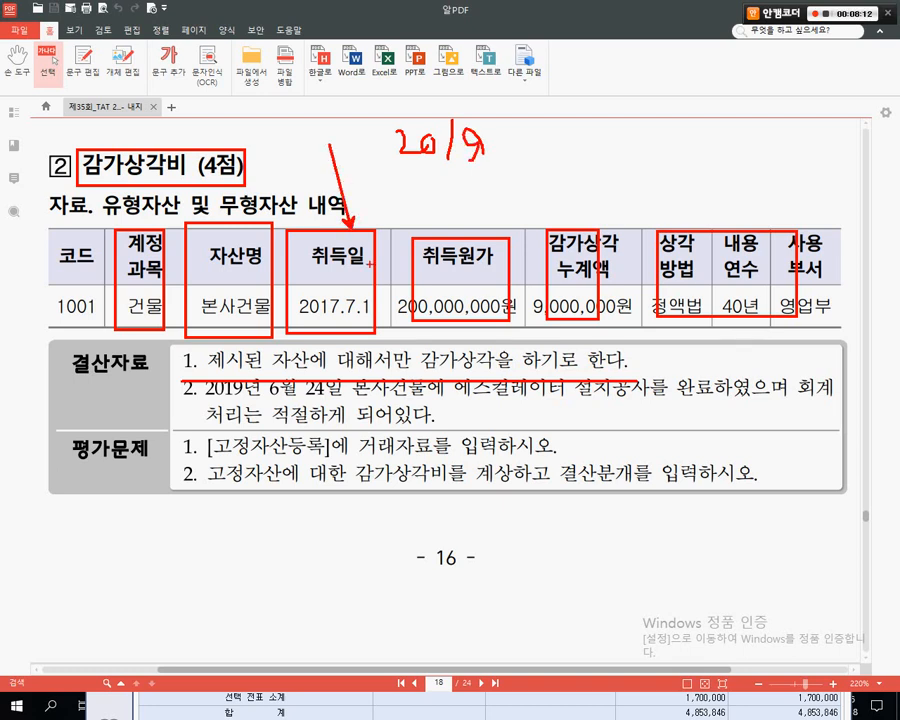
drag(615, 177, 581, 229)
drag(471, 200, 541, 200)
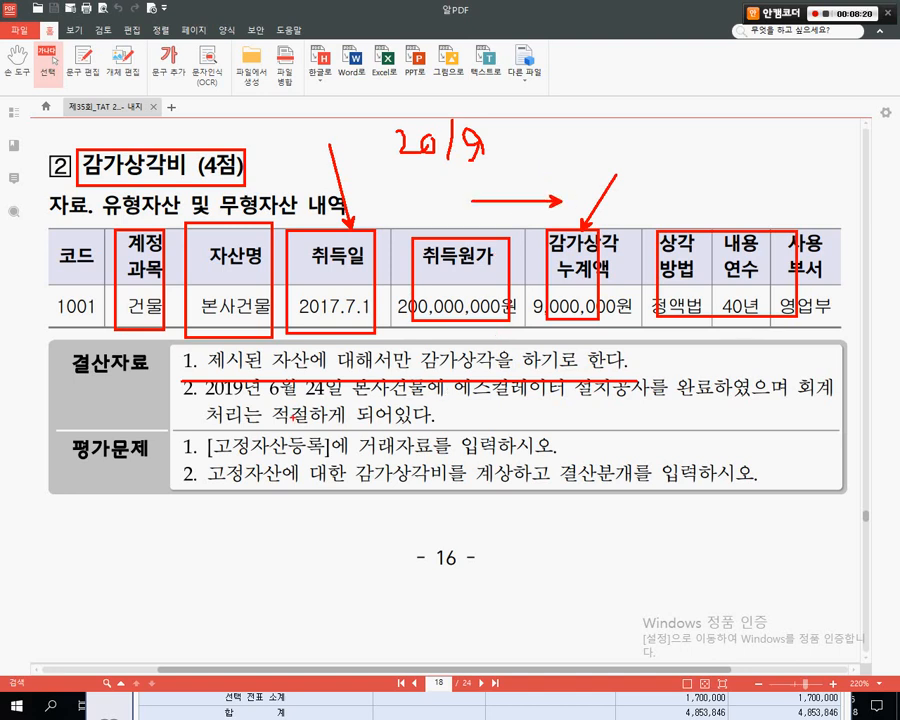
key(Escape)
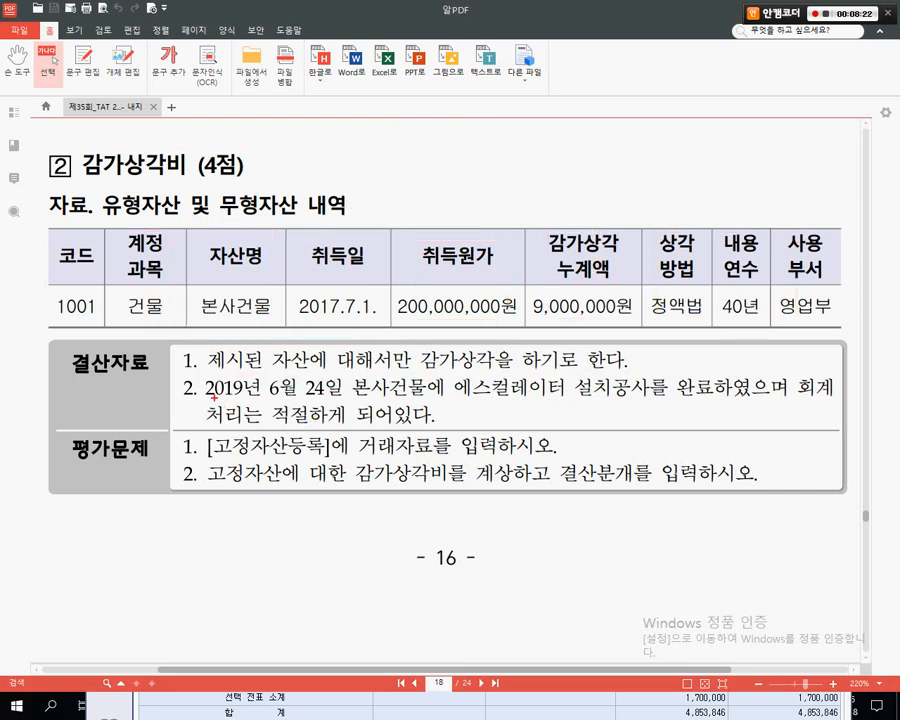
mouse_move(192, 396)
mouse_down()
mouse_move(322, 405)
mouse_move(765, 403)
mouse_up()
drag(205, 420, 425, 424)
drag(449, 371, 655, 404)
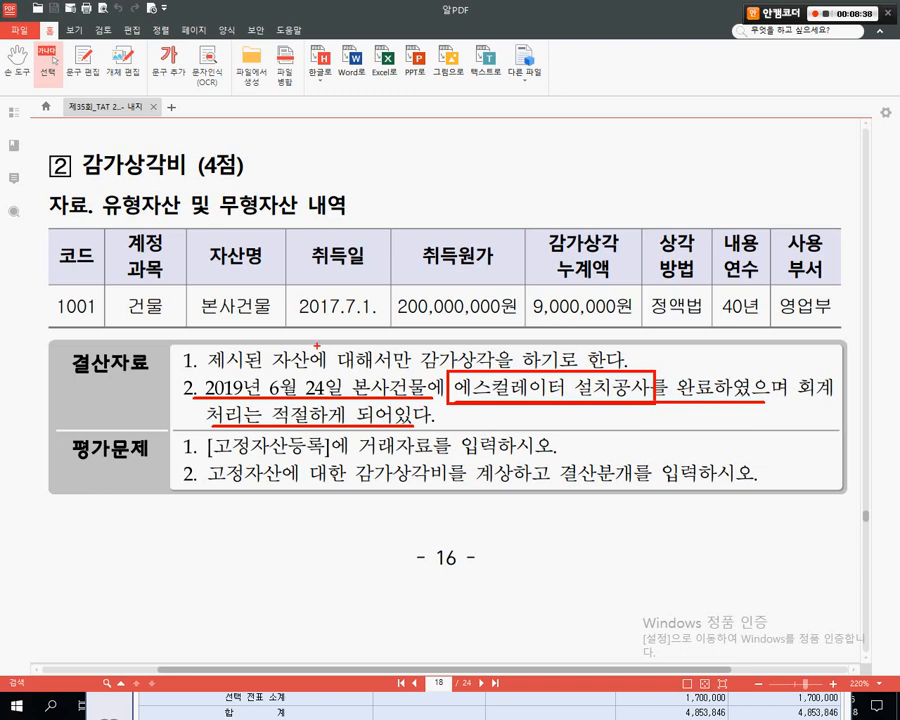
mouse_move(146, 335)
mouse_down()
mouse_move(167, 335)
mouse_move(100, 315)
mouse_move(125, 262)
mouse_move(178, 300)
mouse_move(150, 326)
mouse_up()
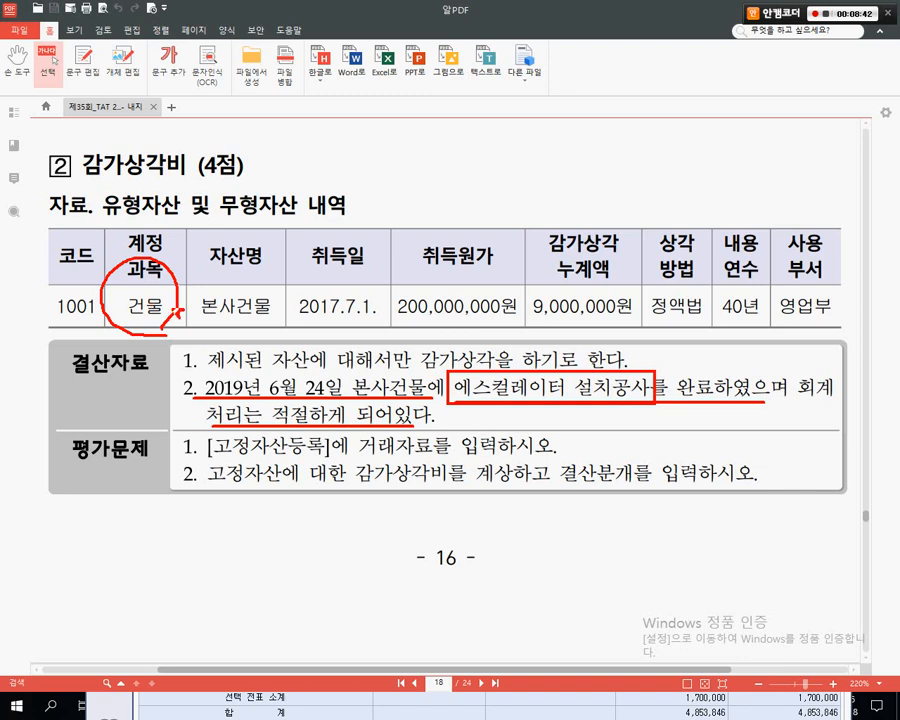
drag(447, 368, 173, 309)
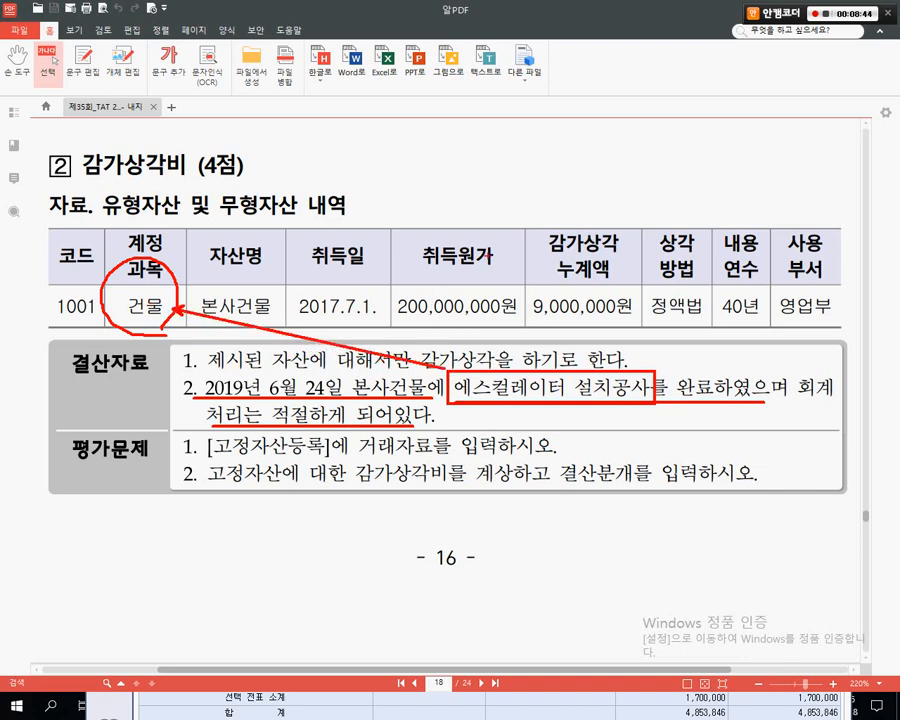
drag(489, 186, 497, 268)
mouse_move(205, 452)
mouse_down()
mouse_move(227, 461)
mouse_move(543, 460)
mouse_up()
key(Escape)
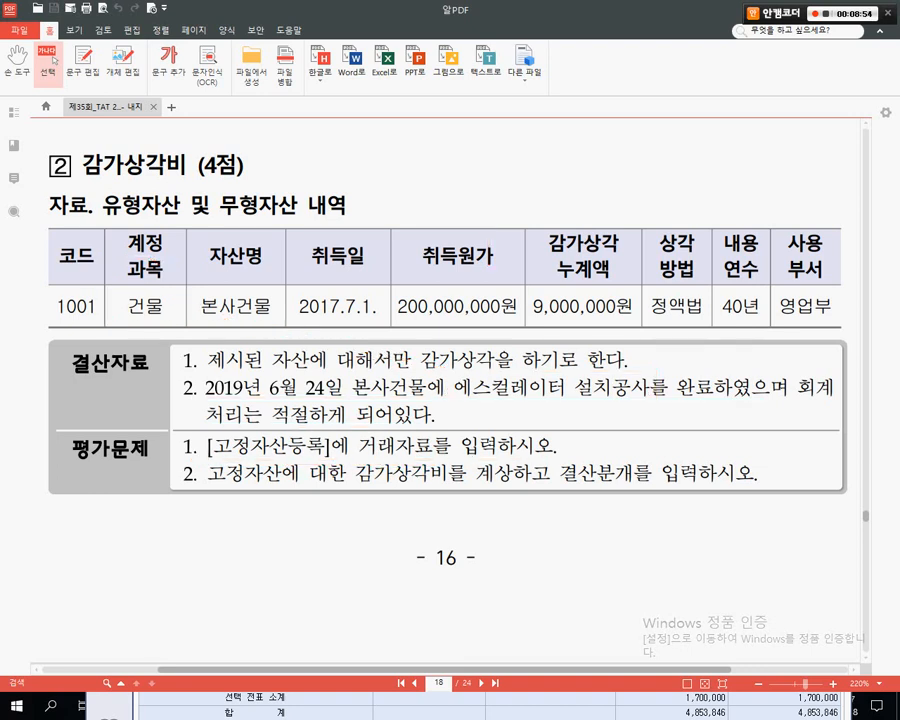
key(ctrl+2)
mouse_move(45, 217)
mouse_down()
mouse_move(756, 334)
mouse_move(846, 334)
mouse_up()
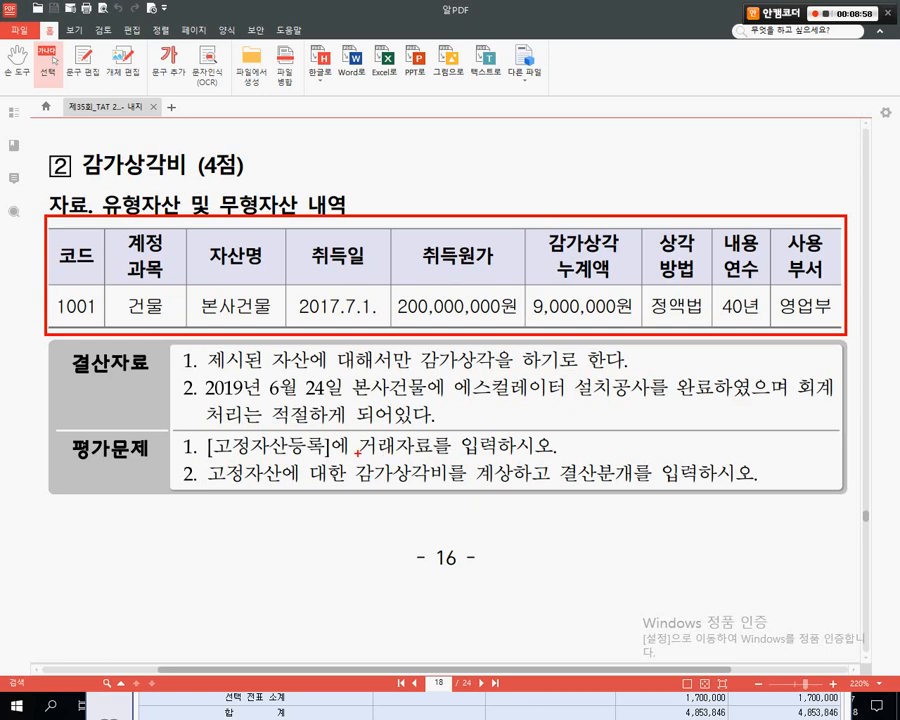
drag(357, 454, 500, 457)
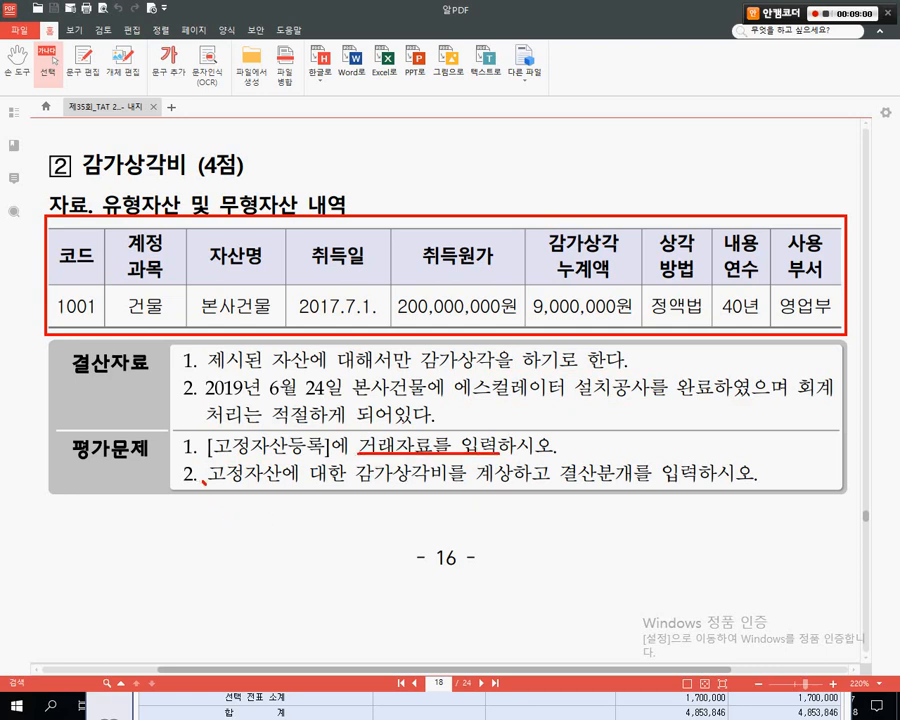
drag(205, 481, 768, 489)
drag(648, 468, 691, 407)
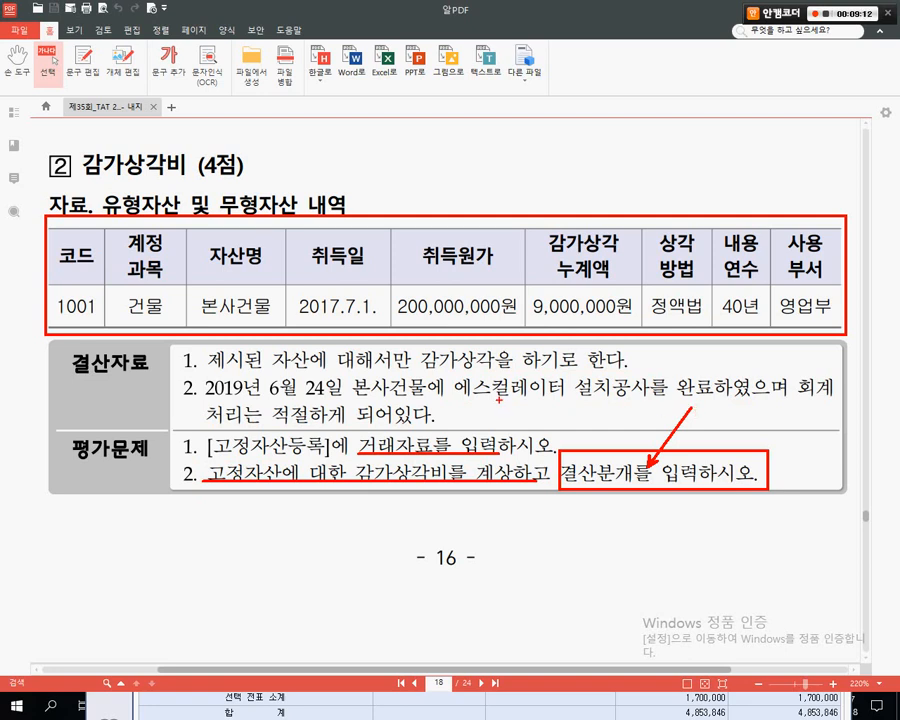
key(Escape)
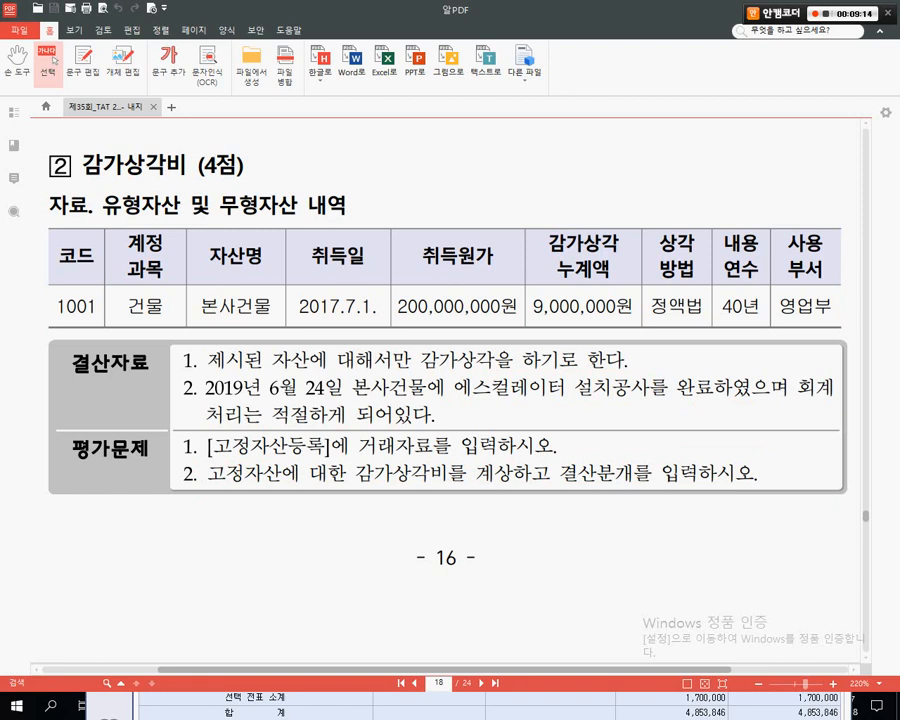
- Handwrite 12/31 beside the heading and box 2019년 6월 24일 in item 2, then clear it
mouse_move(370, 125)
mouse_down()
mouse_move(370, 168)
mouse_move(406, 175)
mouse_up()
mouse_move(417, 120)
mouse_down()
mouse_move(402, 178)
mouse_move(429, 160)
mouse_move(418, 185)
mouse_move(455, 174)
mouse_up()
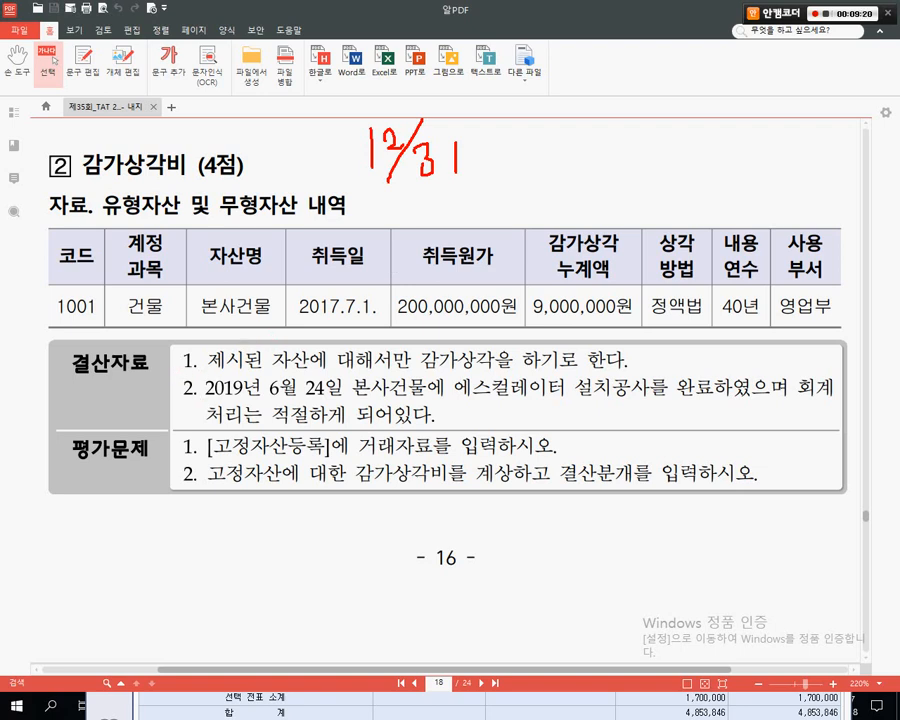
mouse_move(176, 375)
mouse_down()
mouse_move(345, 388)
mouse_move(345, 403)
mouse_up()
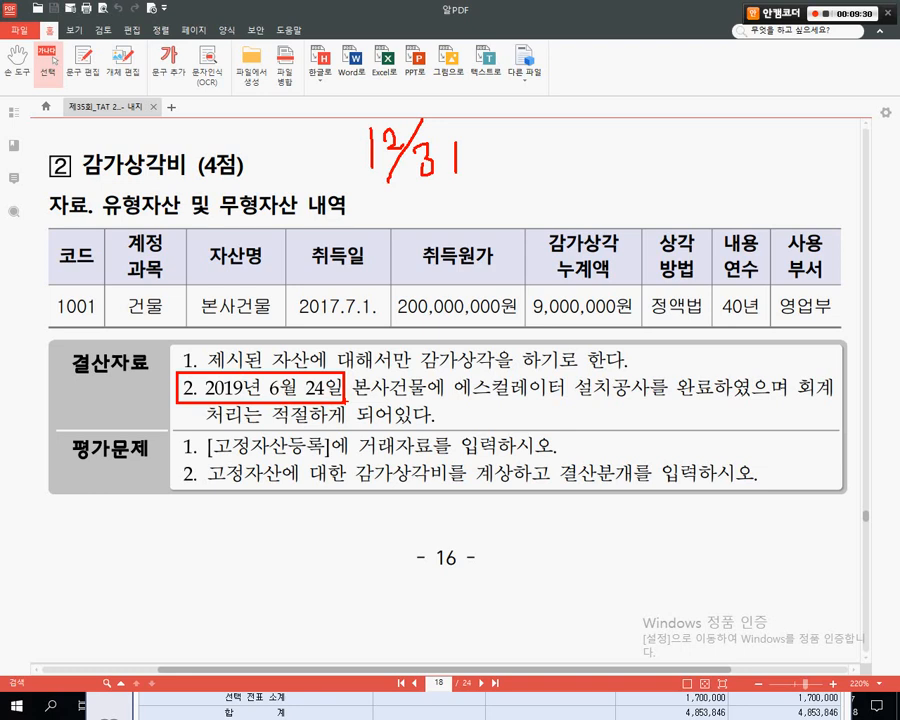
key(Escape)
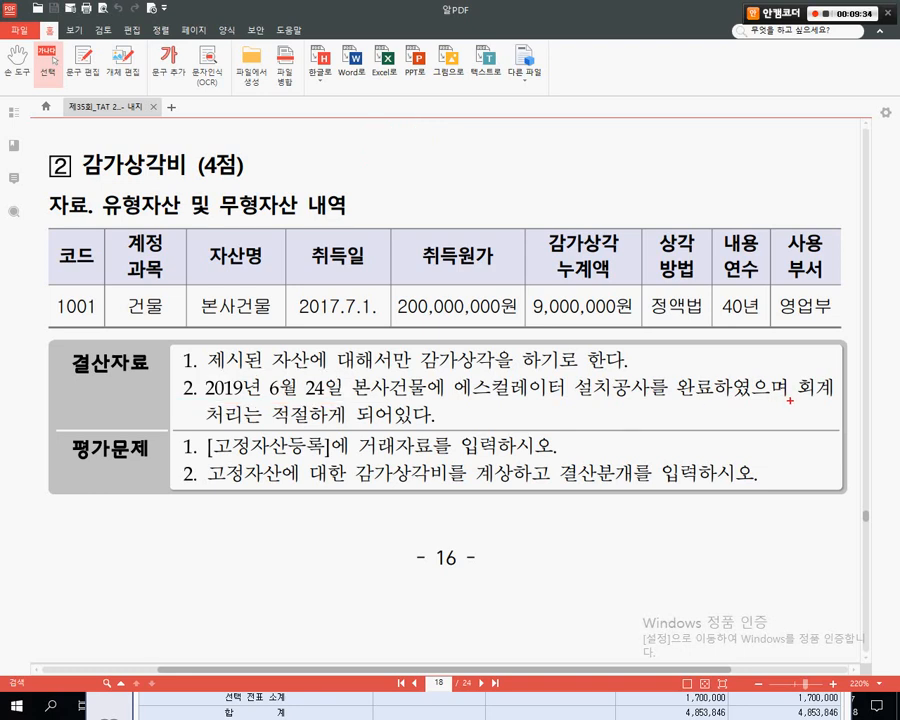
- Underline the accounting treatment remark, clear the ink, and return to Smart A 일반전표입력
drag(793, 403, 840, 404)
mouse_move(207, 424)
mouse_down()
mouse_move(374, 436)
mouse_move(528, 419)
mouse_up()
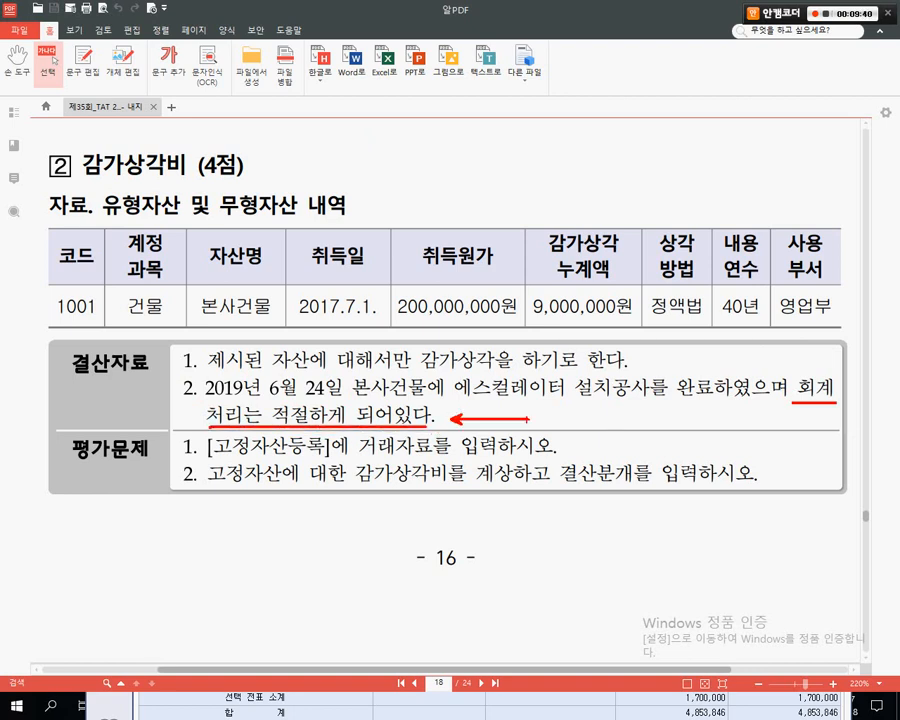
key(Escape)
key(alt+Tab)
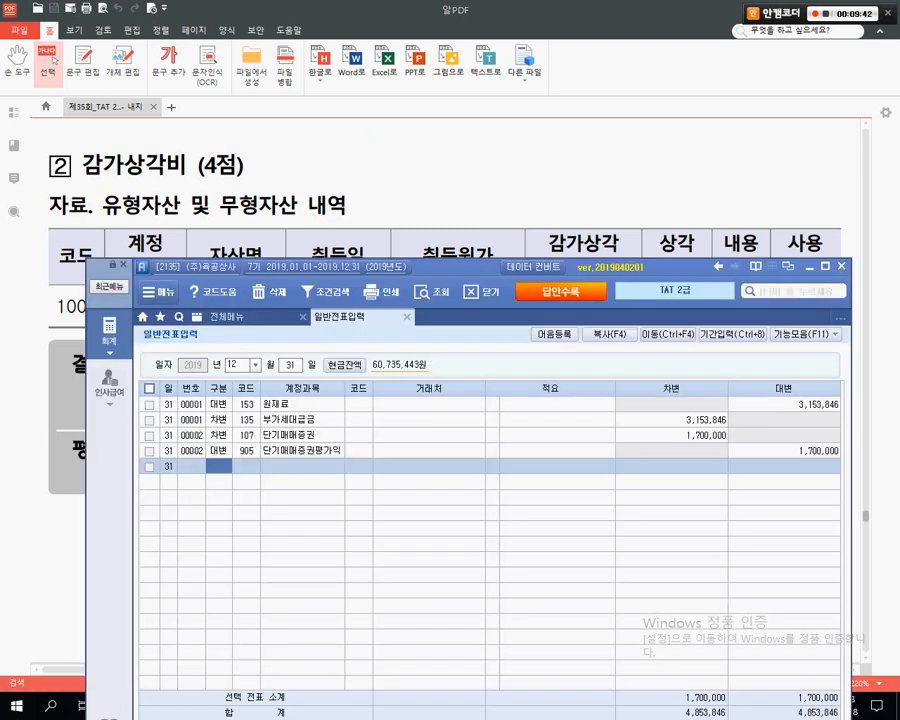
- Enter date 06/24, then close 일반전표입력 and open 매입매출전표입력 from the menu
key(Escape)
text(0624)
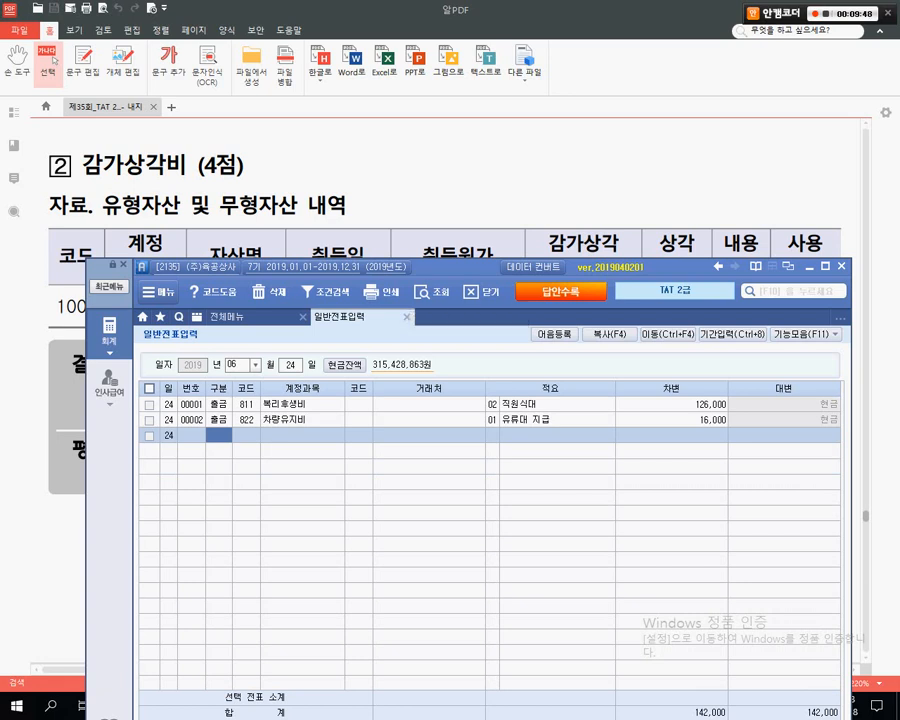
click(55, 60)
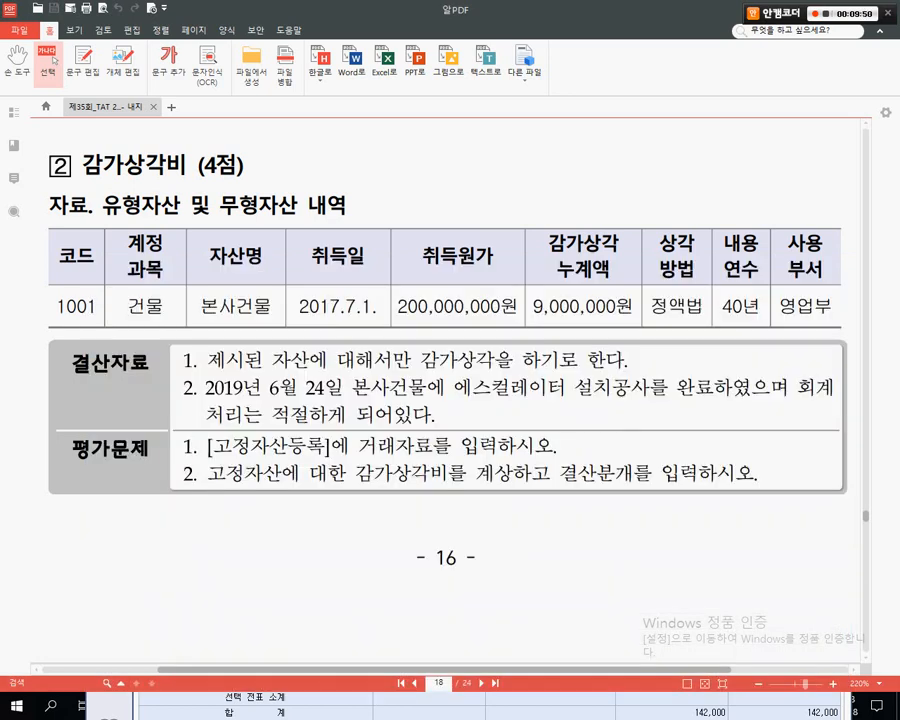
key(alt+Tab)
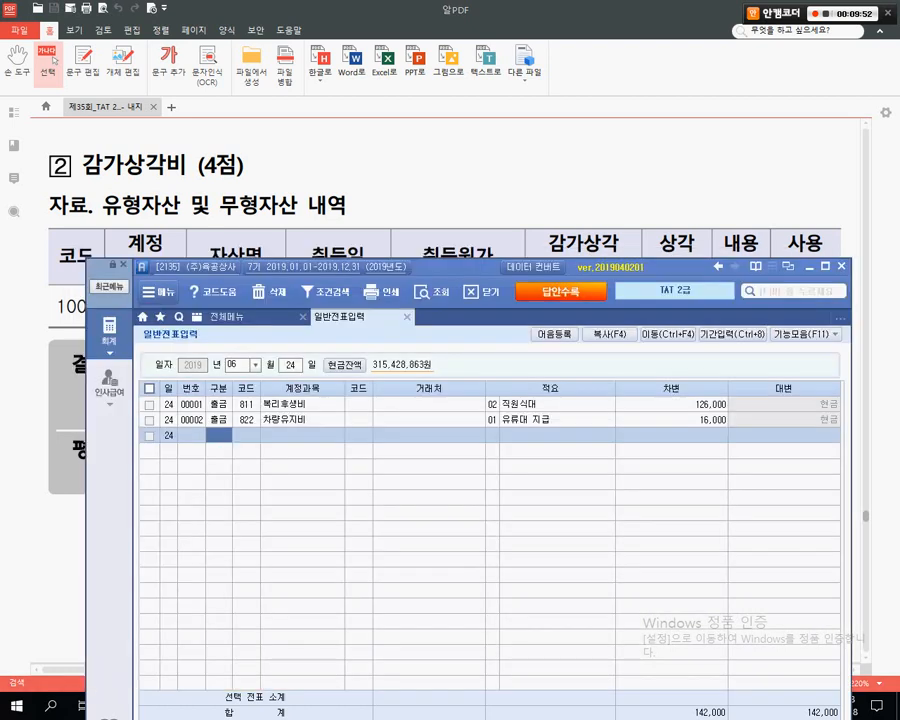
key(Escape)
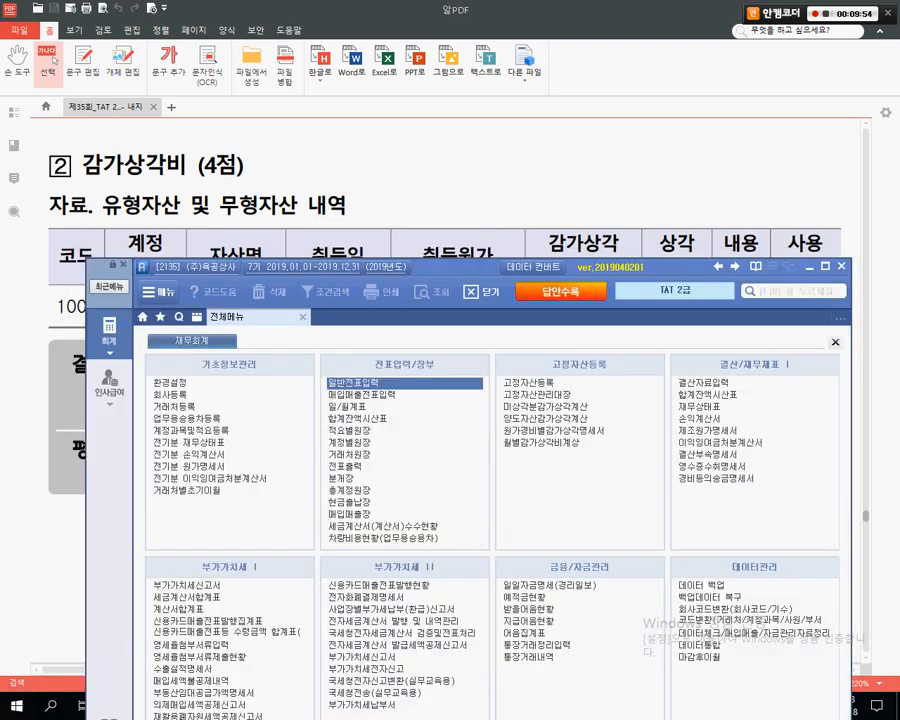
key(Down)
key(Return)
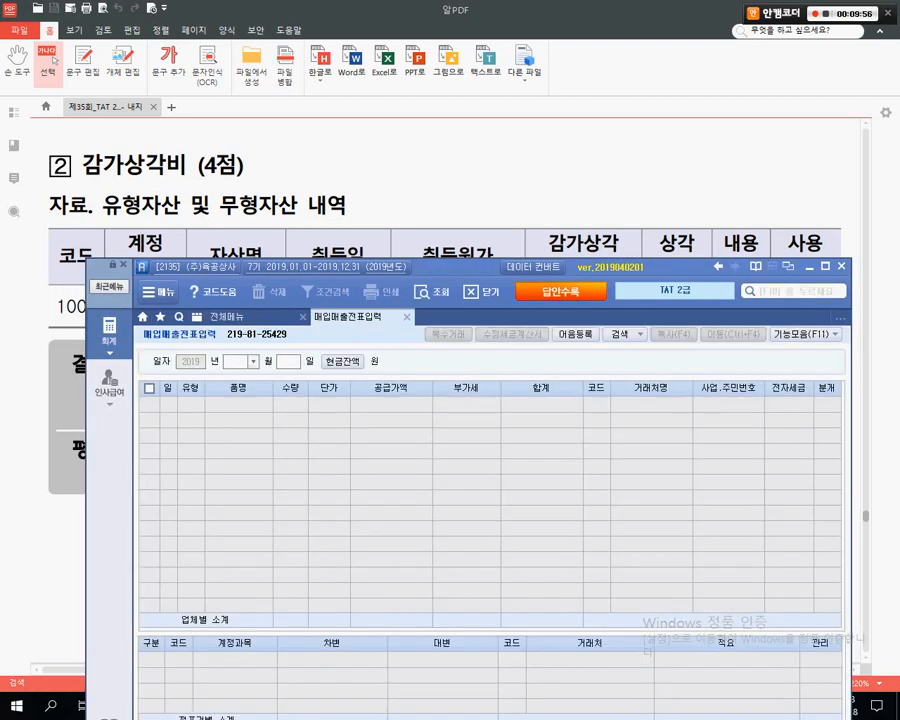
text(06)
key(Return)
text(24)
key(Return)
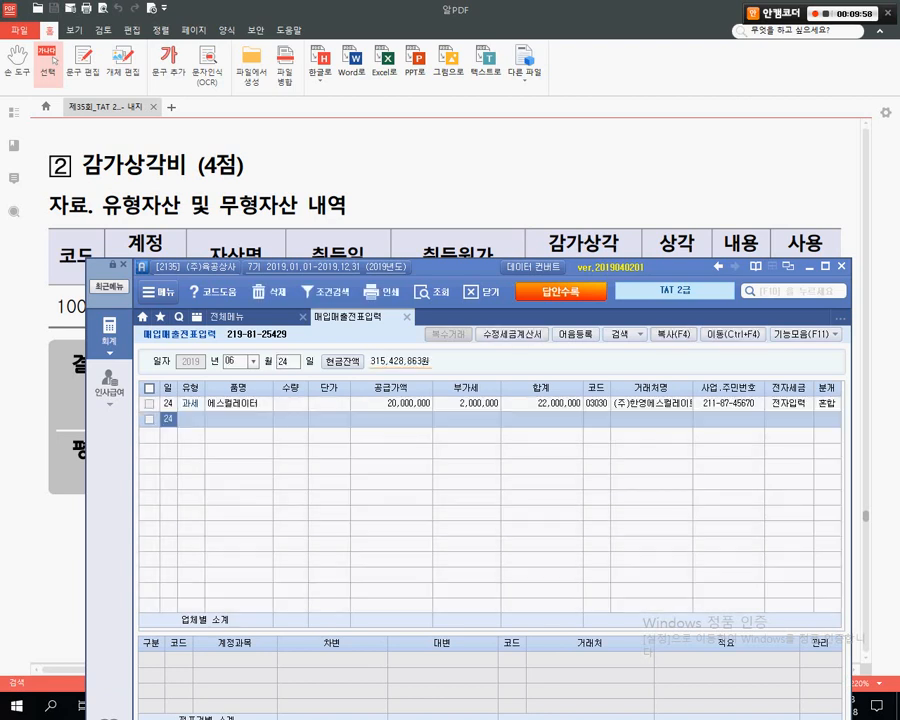
click(408, 403)
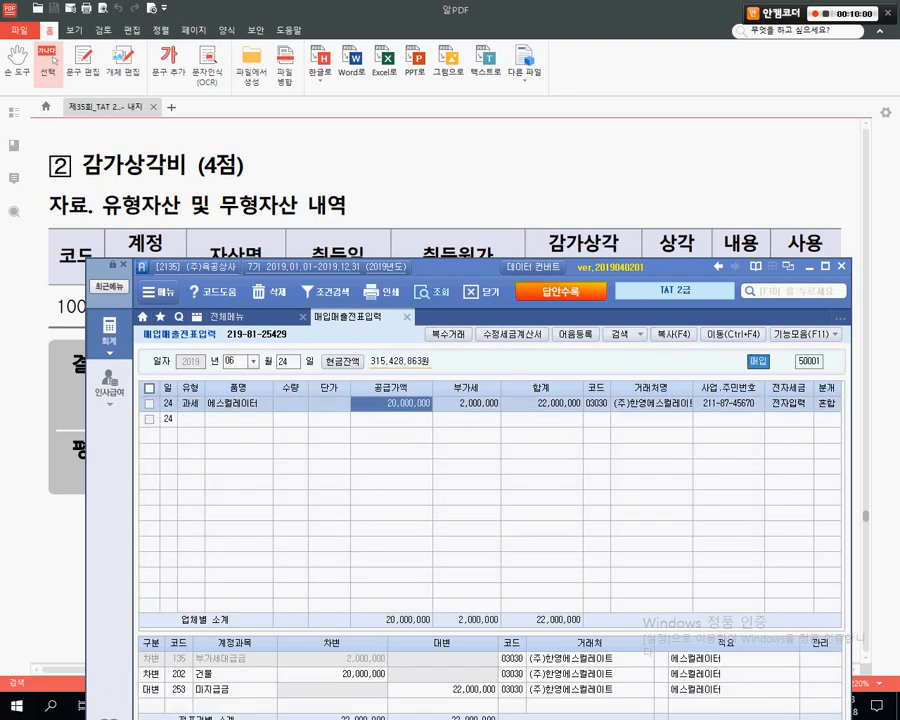
drag(262, 267, 265, 157)
drag(424, 157, 424, 153)
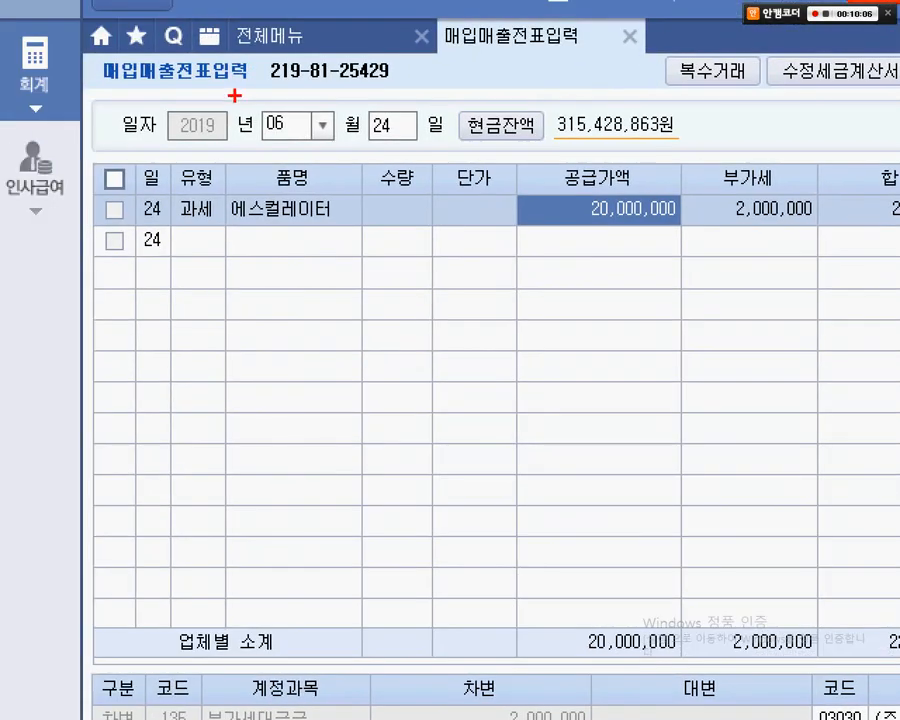
drag(235, 95, 449, 152)
drag(209, 186, 361, 235)
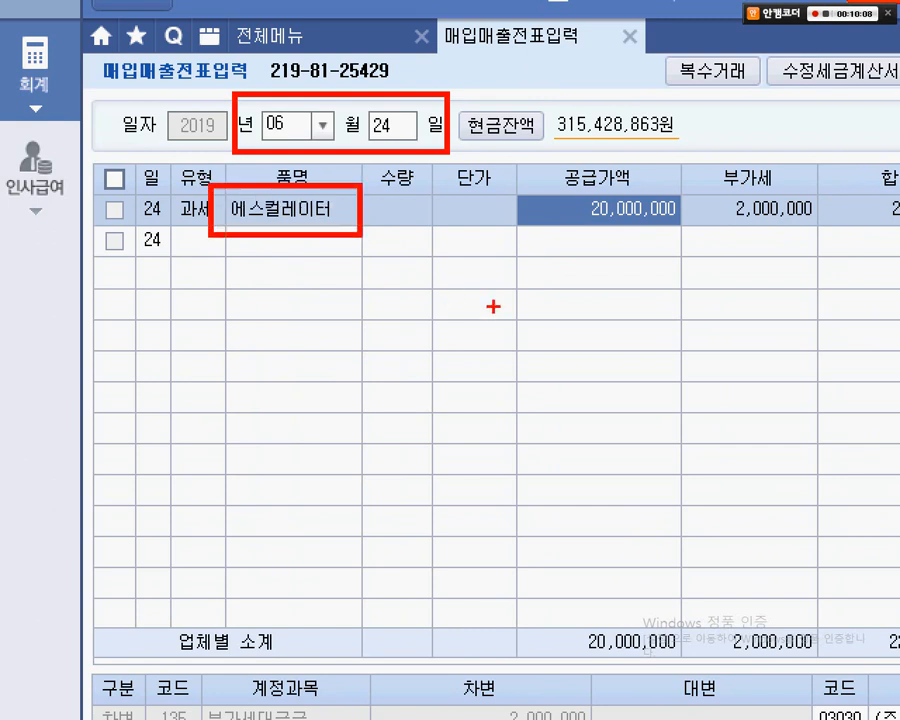
mouse_move(529, 137)
mouse_down()
mouse_move(680, 229)
mouse_move(678, 244)
mouse_up()
drag(623, 227, 541, 383)
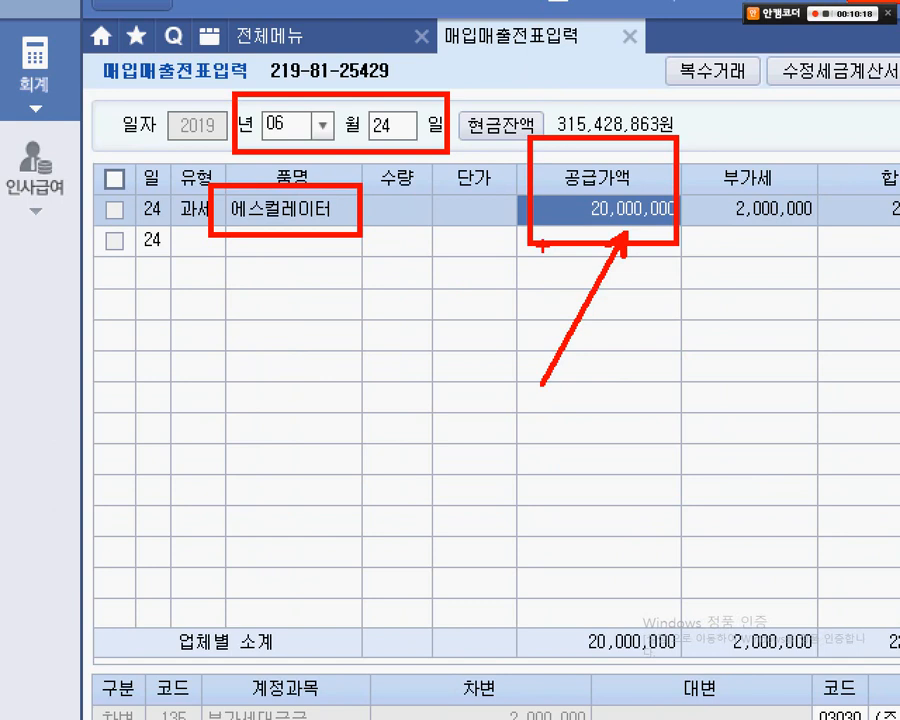
mouse_move(541, 245)
mouse_down()
mouse_move(526, 290)
mouse_move(297, 267)
mouse_move(345, 291)
mouse_up()
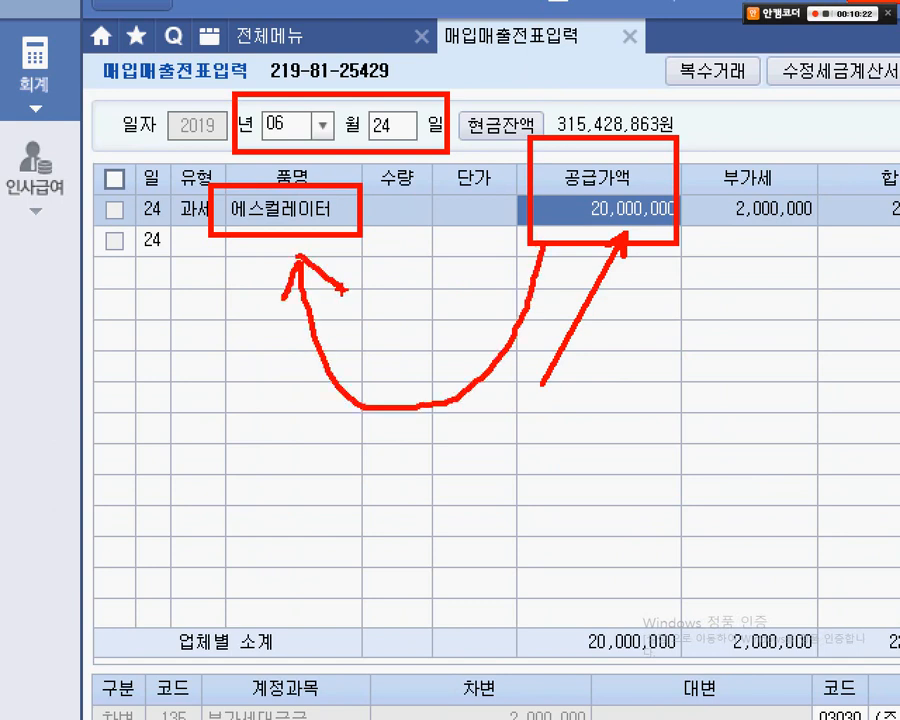
mouse_move(741, 245)
mouse_down()
mouse_move(720, 200)
mouse_move(803, 216)
mouse_move(745, 252)
mouse_up()
drag(776, 100, 743, 257)
drag(728, 130, 787, 260)
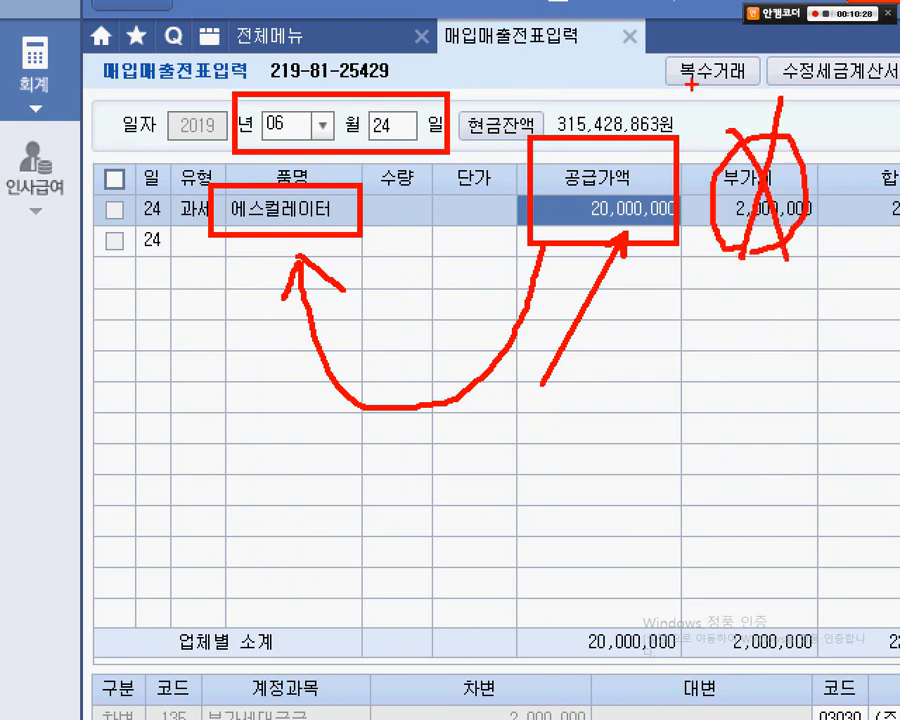
mouse_move(687, 70)
mouse_down()
mouse_move(679, 376)
mouse_move(703, 452)
mouse_move(687, 455)
mouse_up()
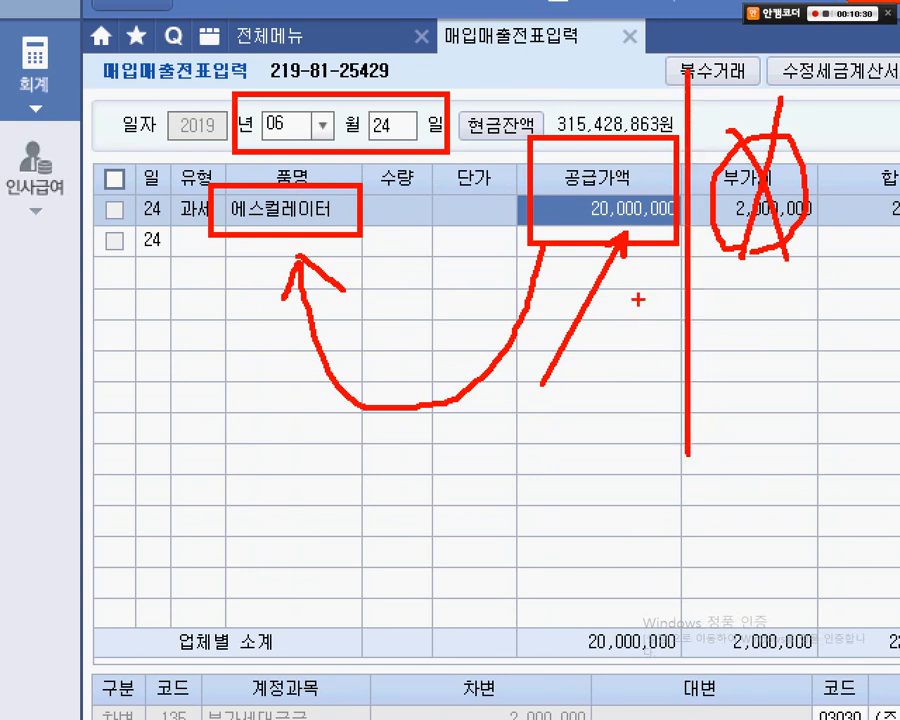
drag(565, 249, 604, 538)
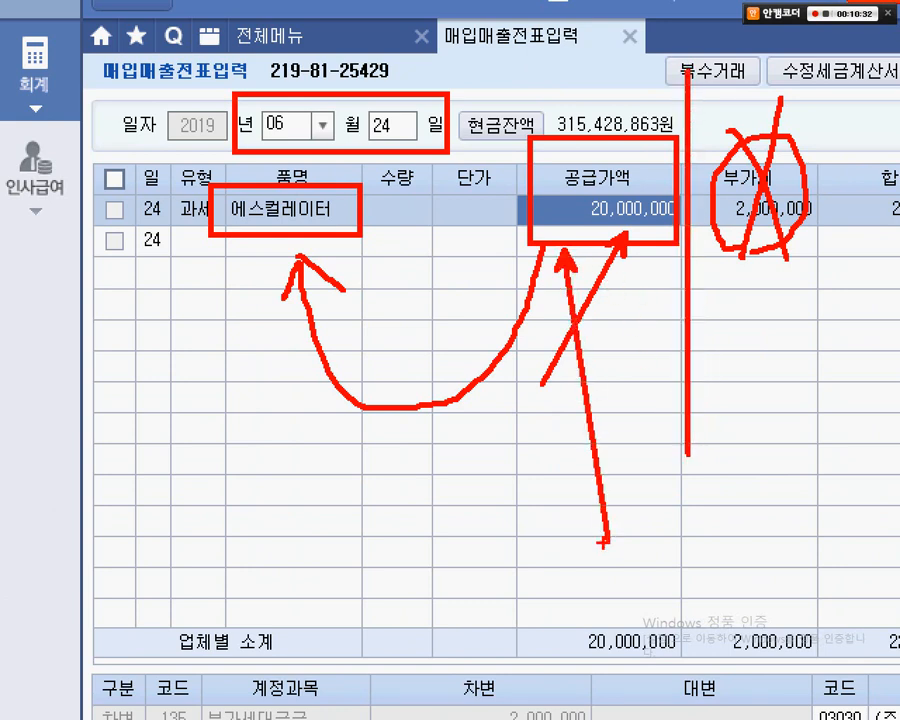
mouse_move(316, 530)
mouse_down()
mouse_move(331, 496)
mouse_move(370, 550)
mouse_up()
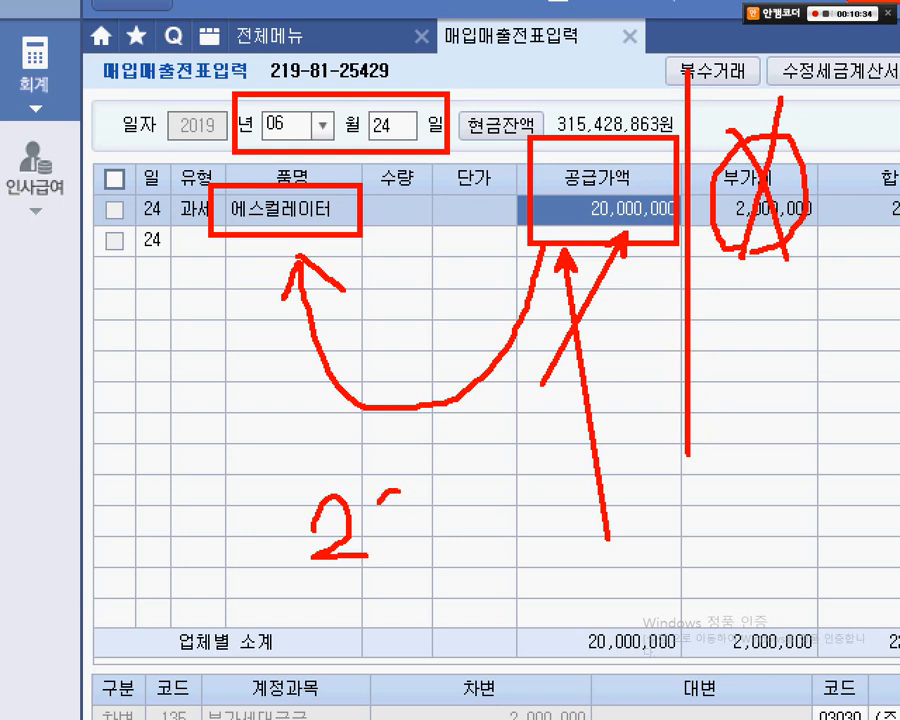
drag(400, 492, 396, 494)
mouse_move(487, 527)
mouse_down()
mouse_move(547, 527)
mouse_move(513, 566)
mouse_up()
drag(548, 541, 598, 544)
drag(584, 519, 583, 580)
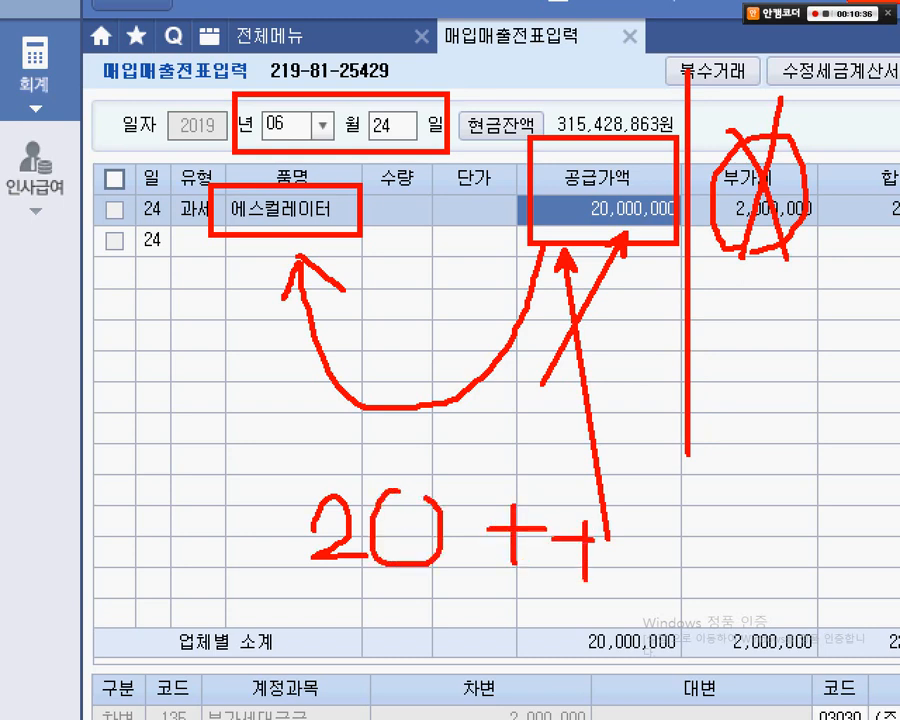
key(Escape)
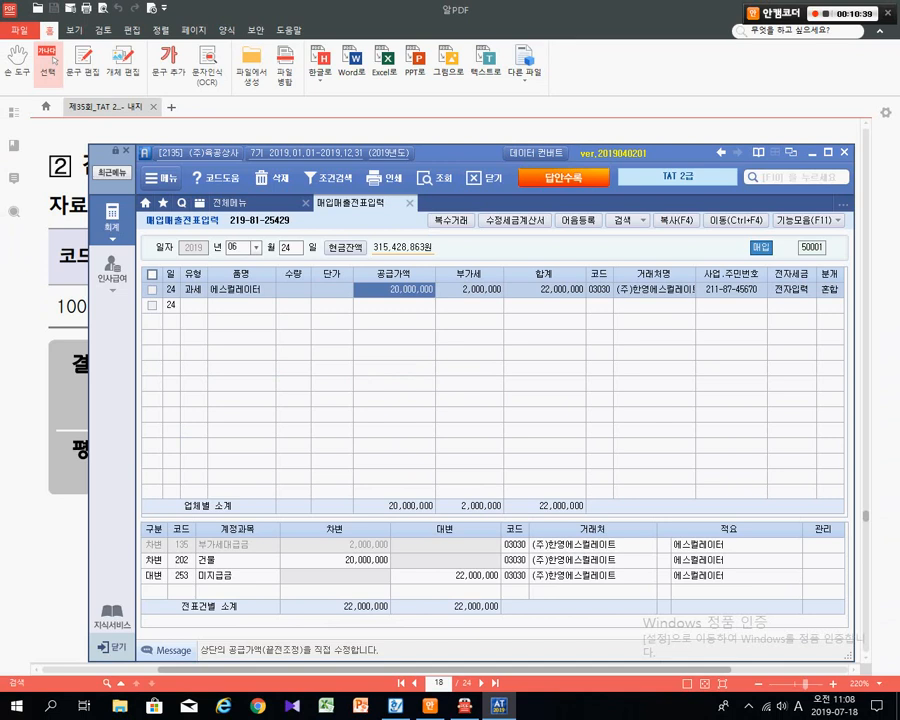
- Bring 알PDF's page-16 감가상각비 problem forward and mark the question and 본사건물 asset table
key(alt+Tab)
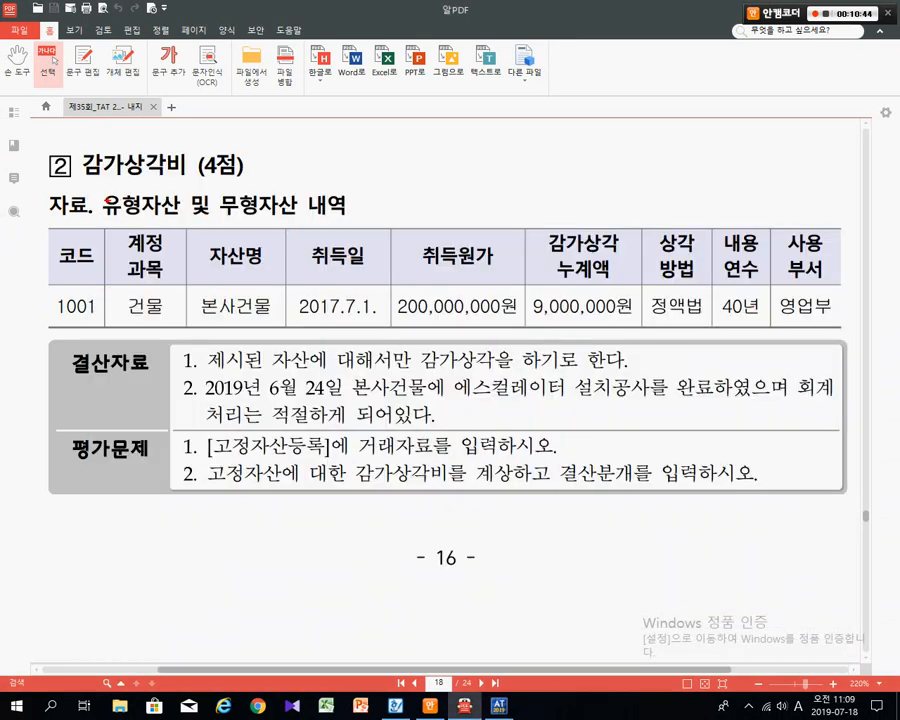
drag(189, 457, 563, 460)
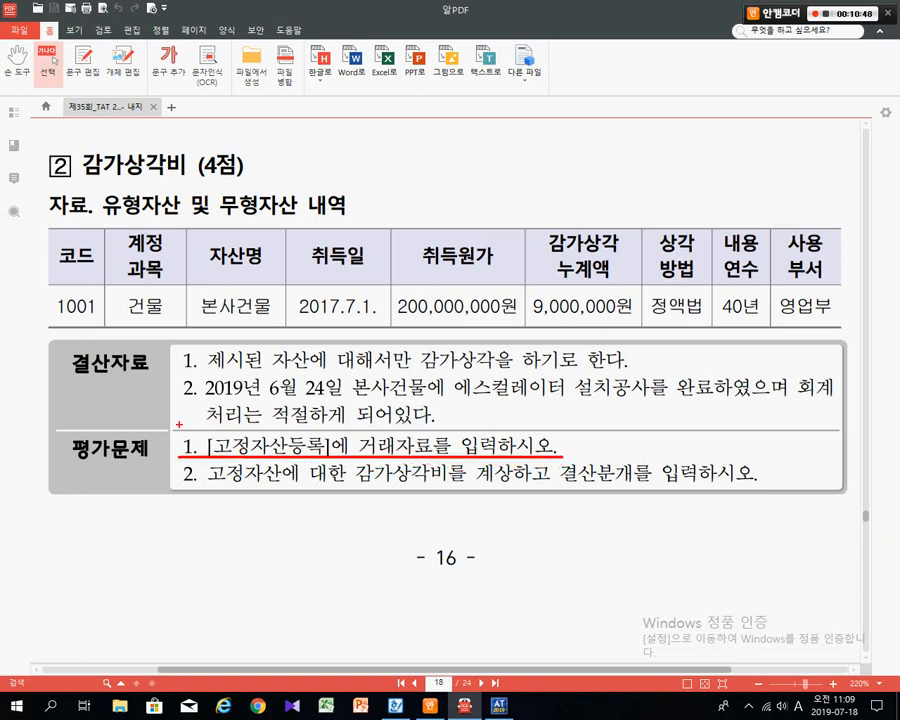
drag(179, 424, 563, 460)
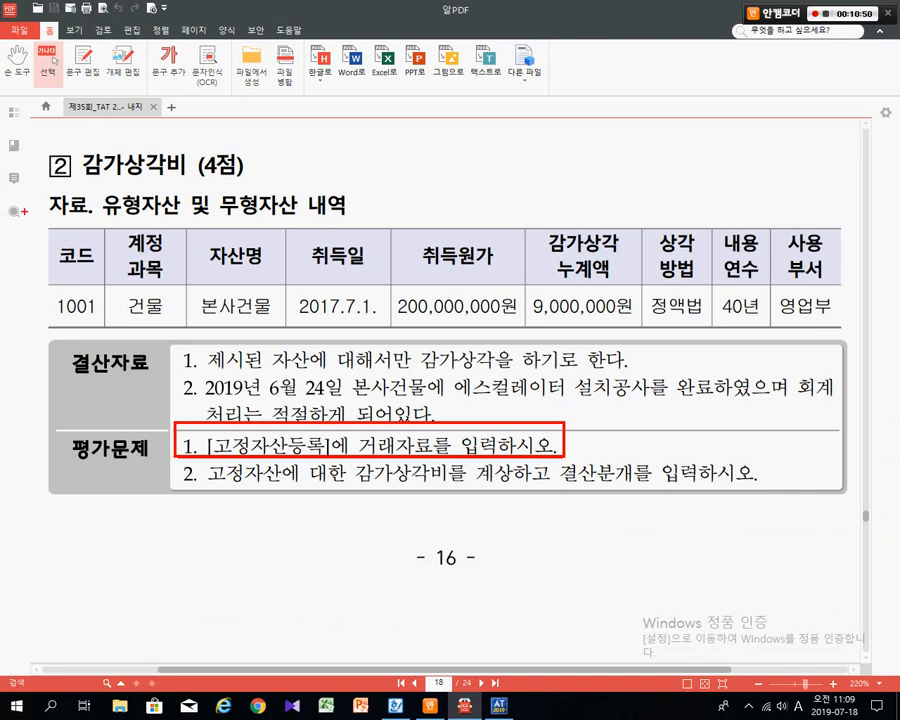
drag(27, 213, 848, 333)
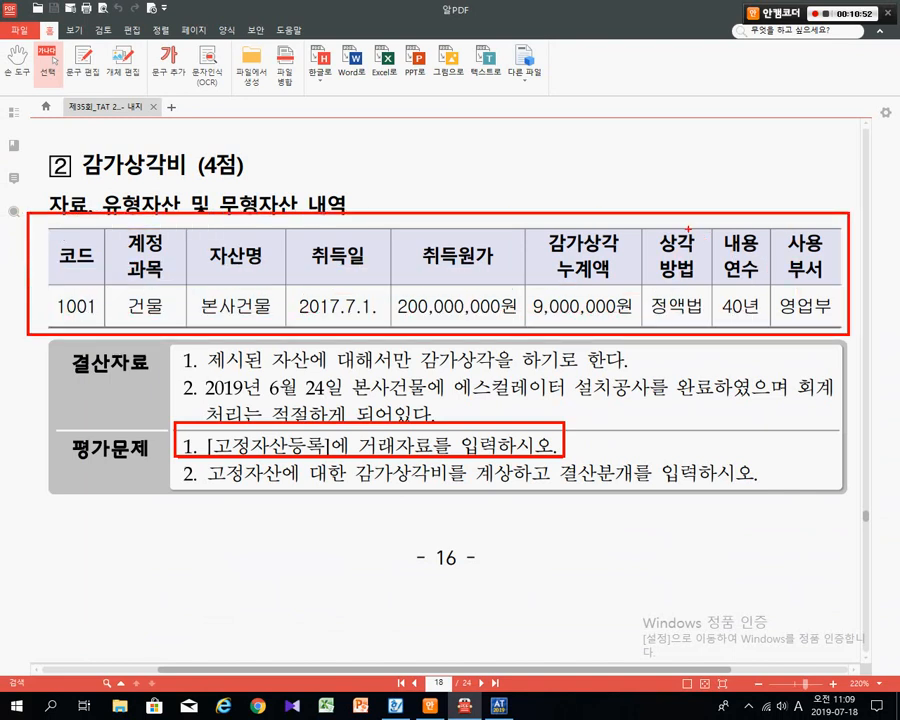
drag(708, 156, 685, 229)
key(Escape)
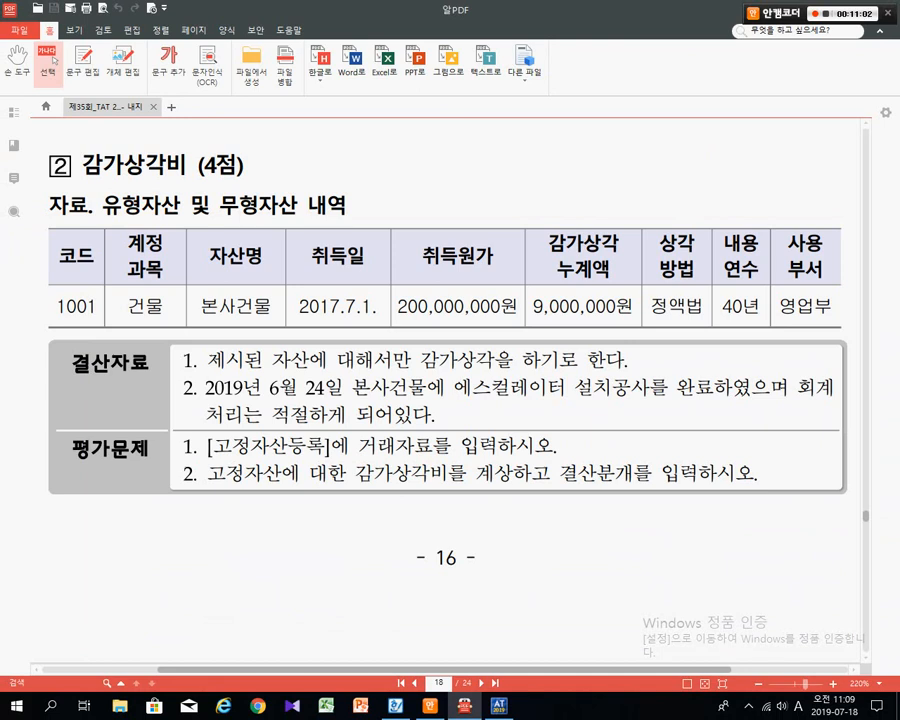
- Back in Smart A, close a stray 일반전표입력 tab and open 고정자산등록 from 전체메뉴
key(alt+Tab)
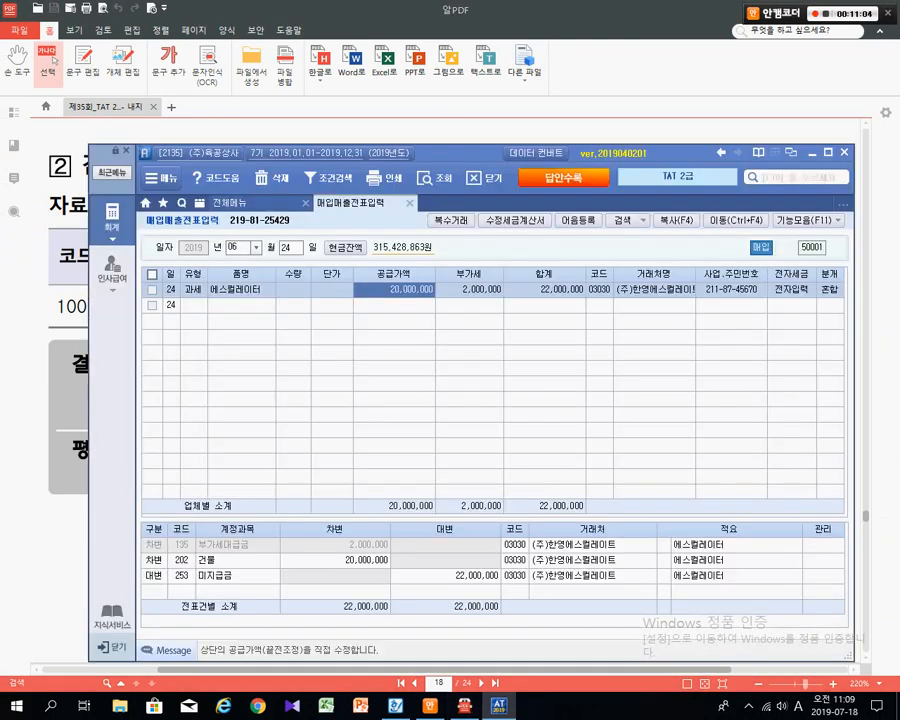
click(232, 203)
key(ctrl+1)
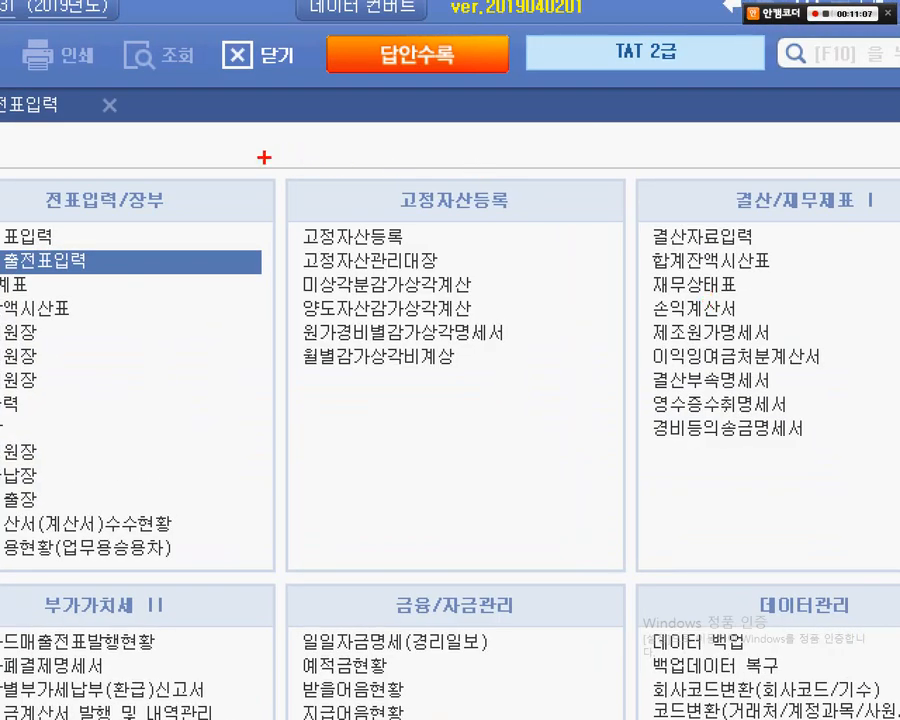
drag(264, 157, 655, 567)
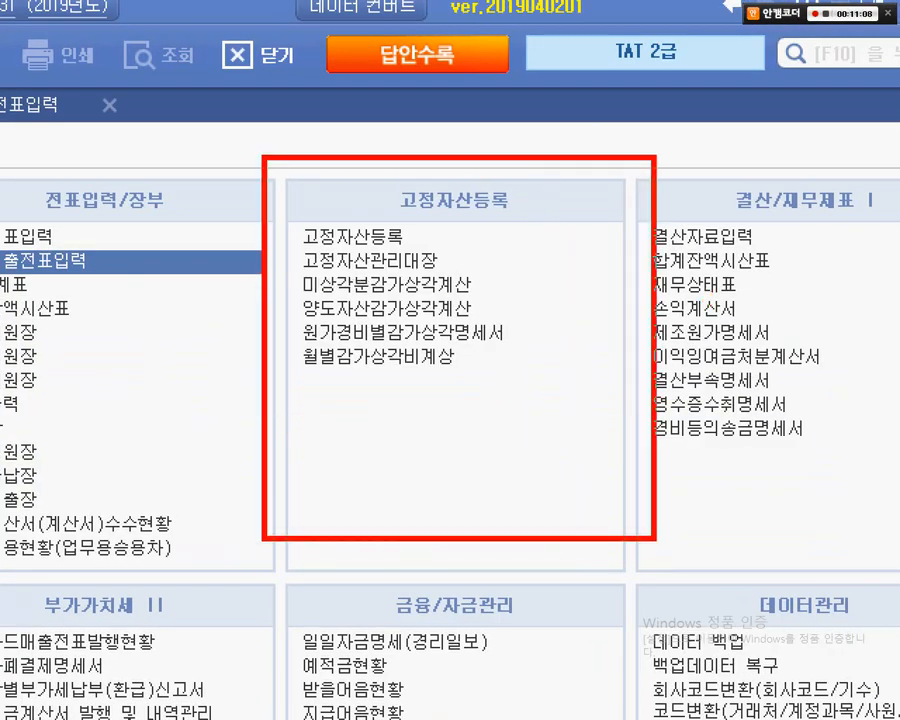
drag(289, 215, 435, 251)
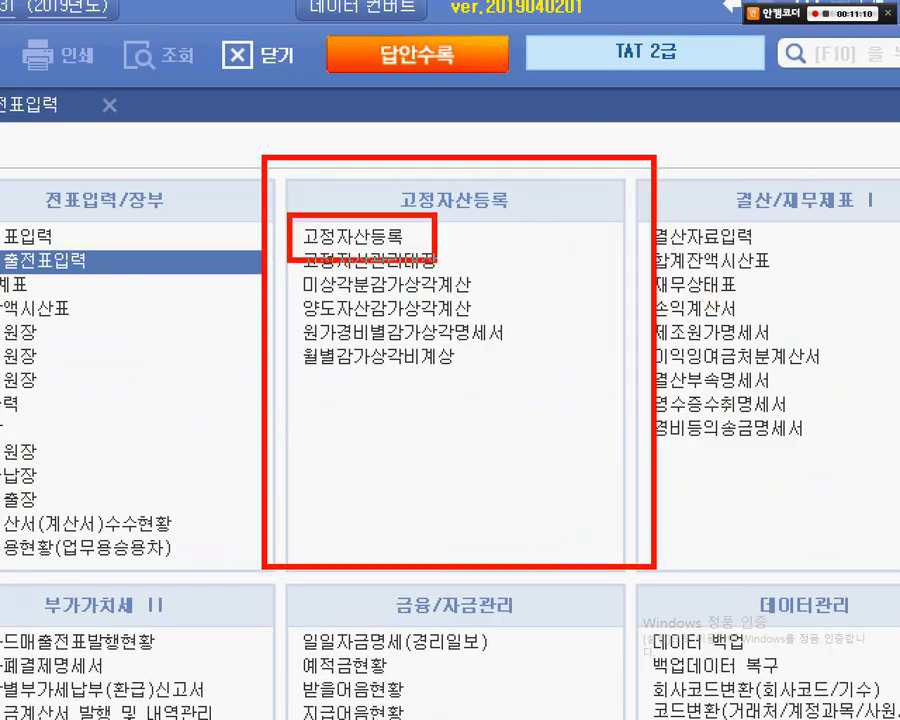
drag(300, 235, 80, 198)
key(Escape)
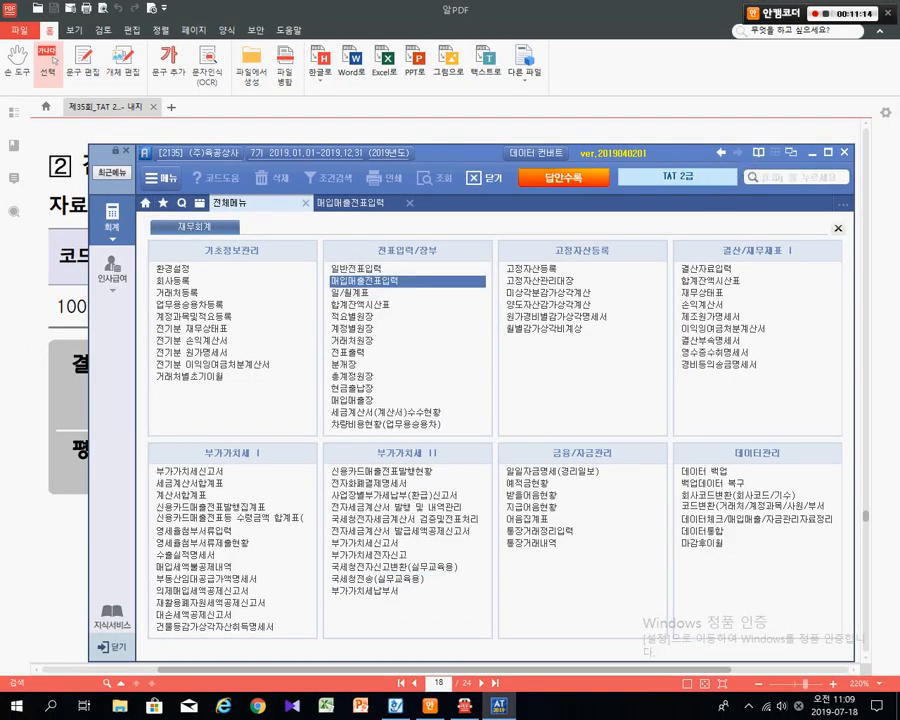
click(357, 269)
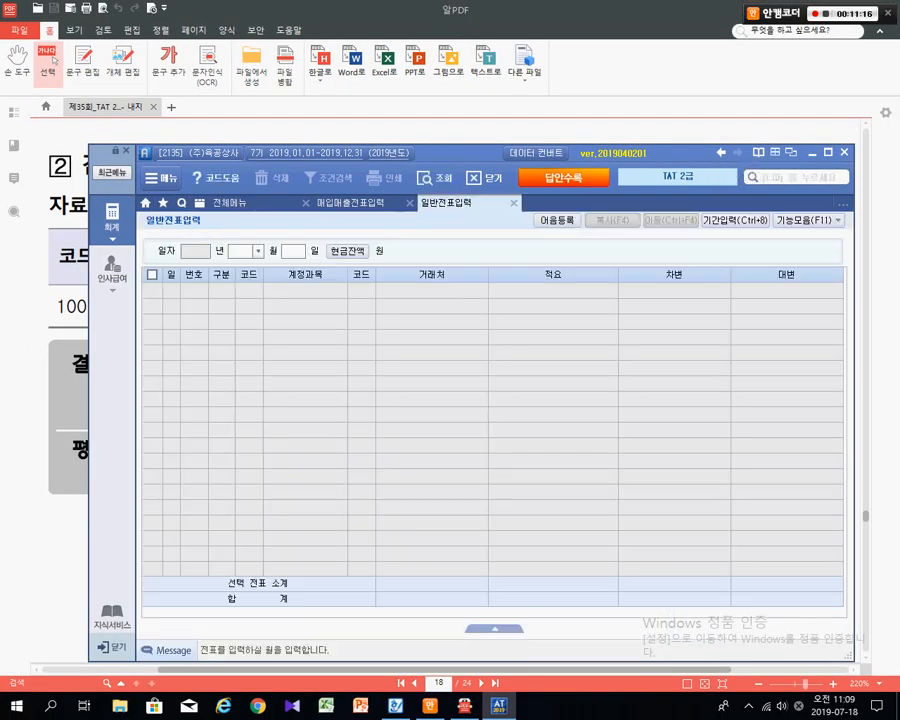
key(Escape)
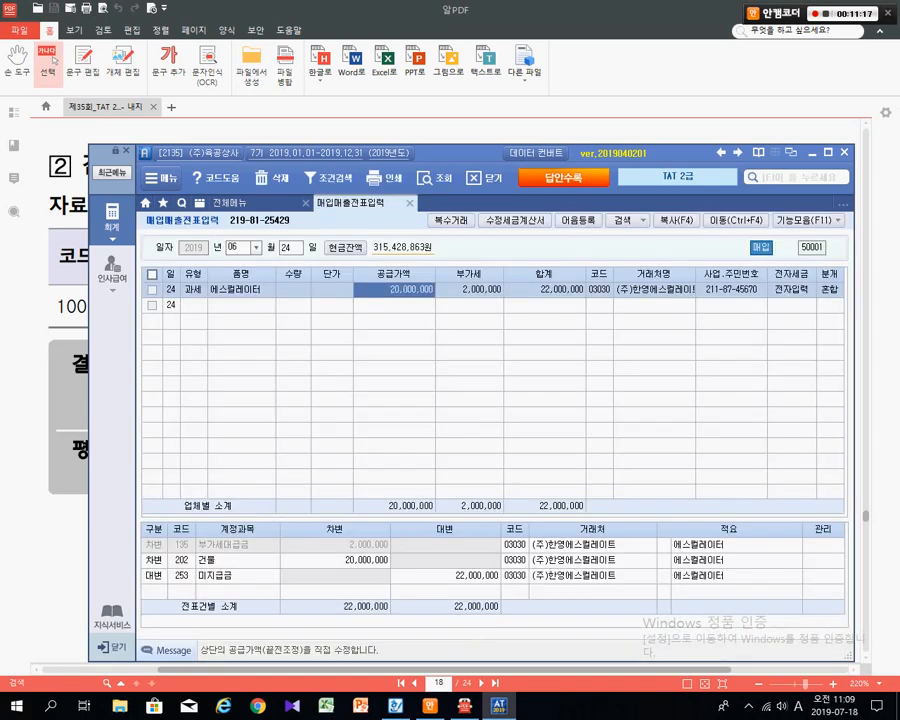
click(240, 203)
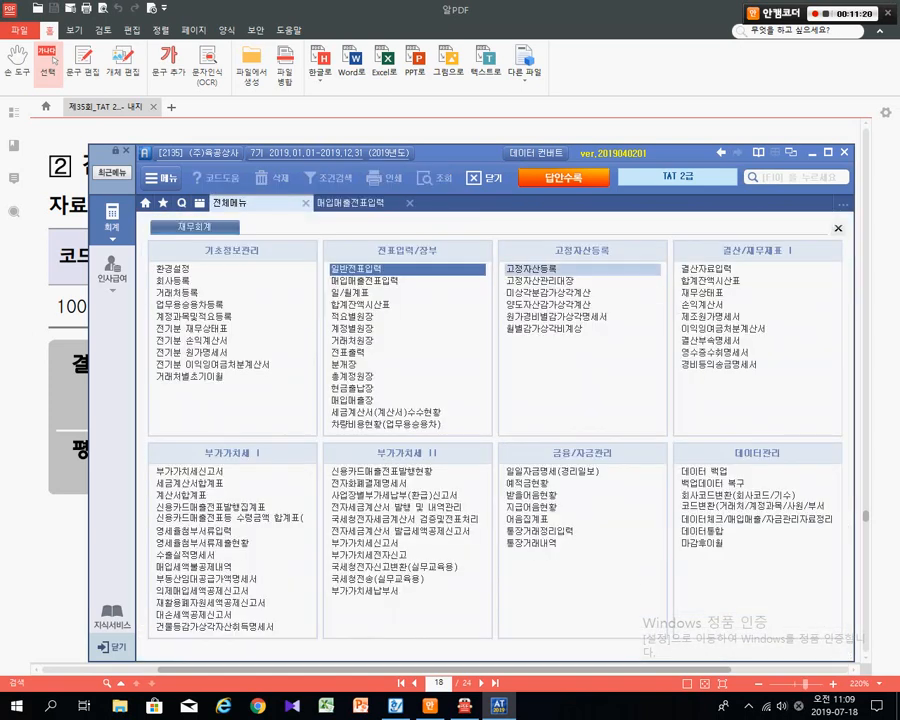
click(531, 269)
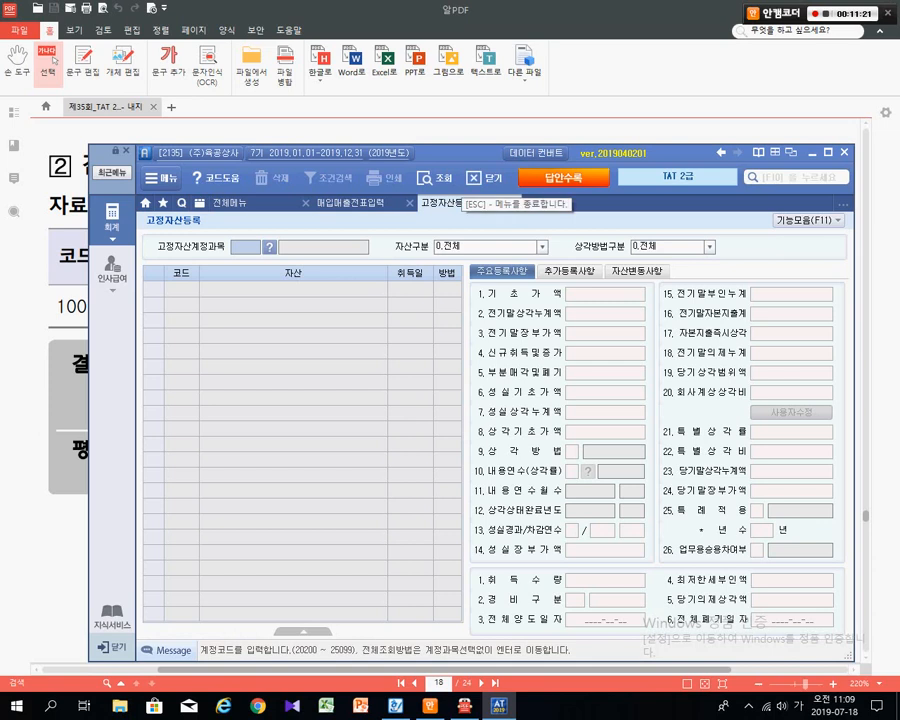
- Check the PDF, enter account 202 so 건물 fills in, then move to row 1
drag(470, 154, 435, 349)
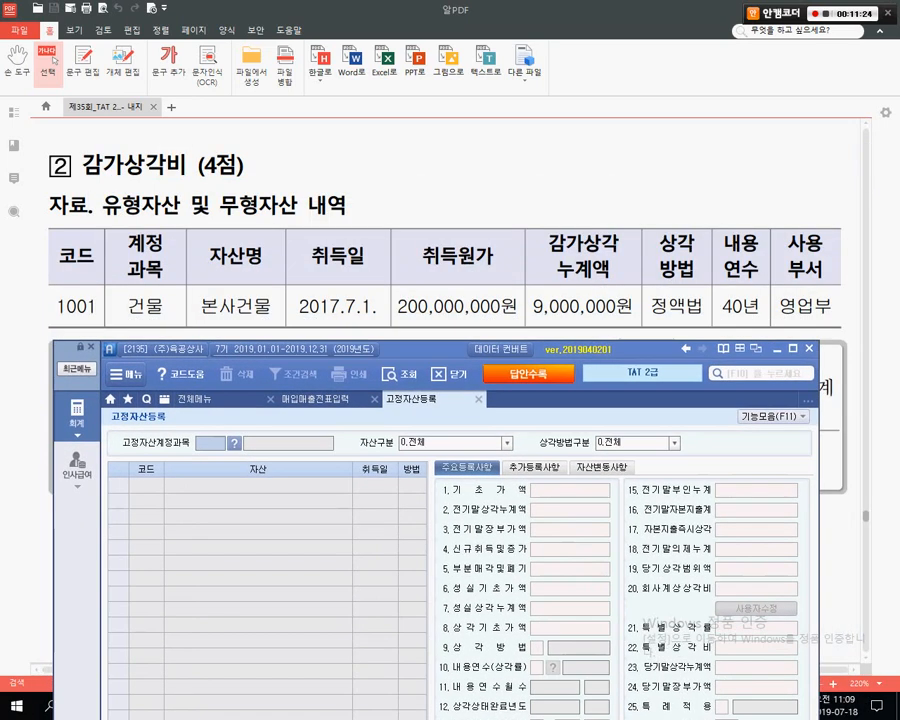
click(437, 305)
scroll(450, 400, down, 3)
scroll(390, 380, up, 1)
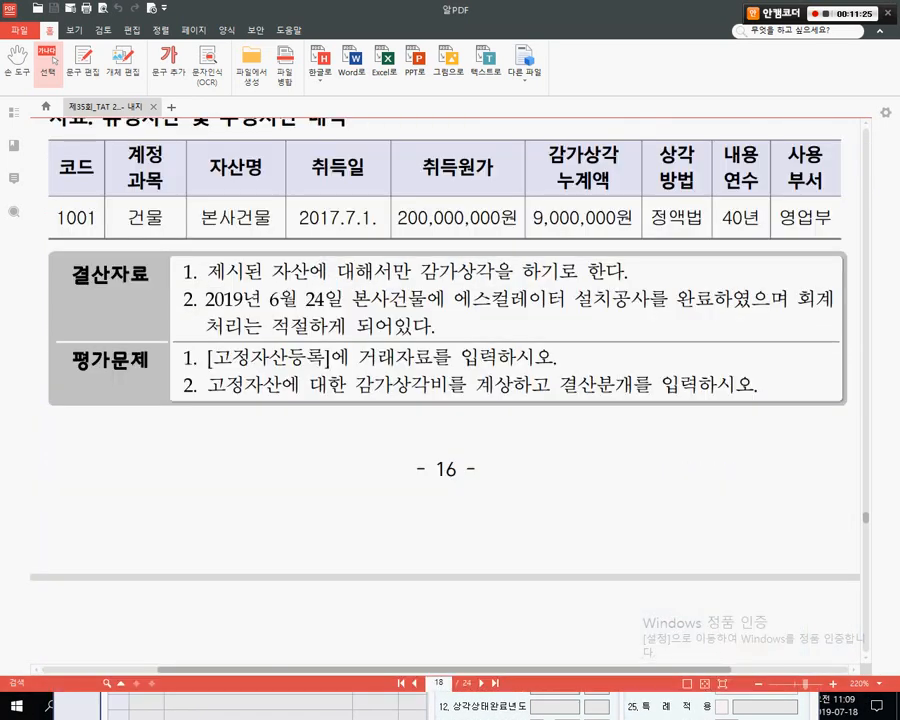
key(alt+Tab)
text(202)
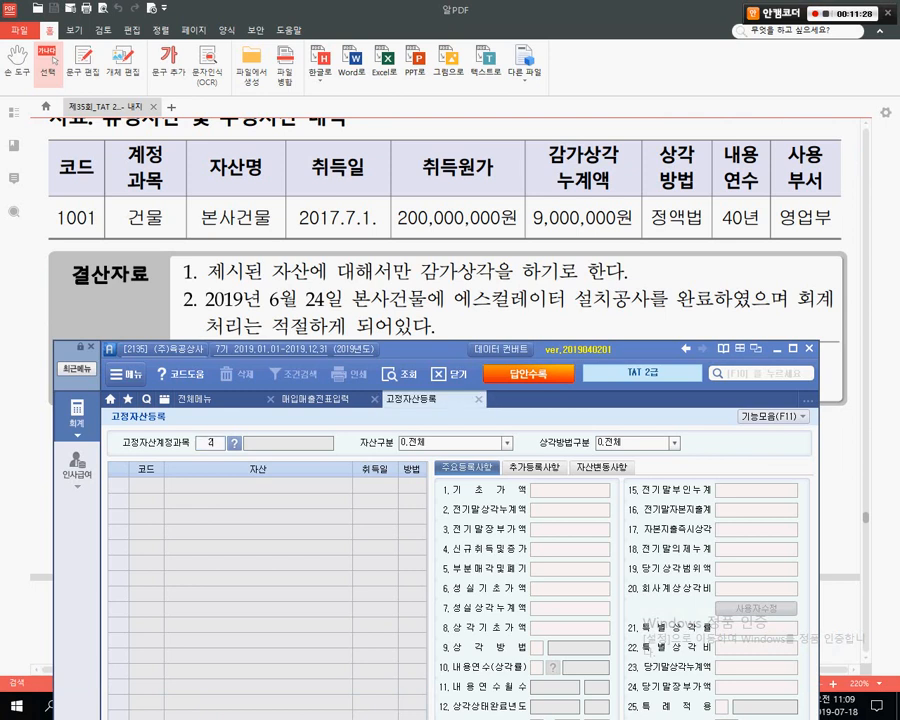
key(Return)
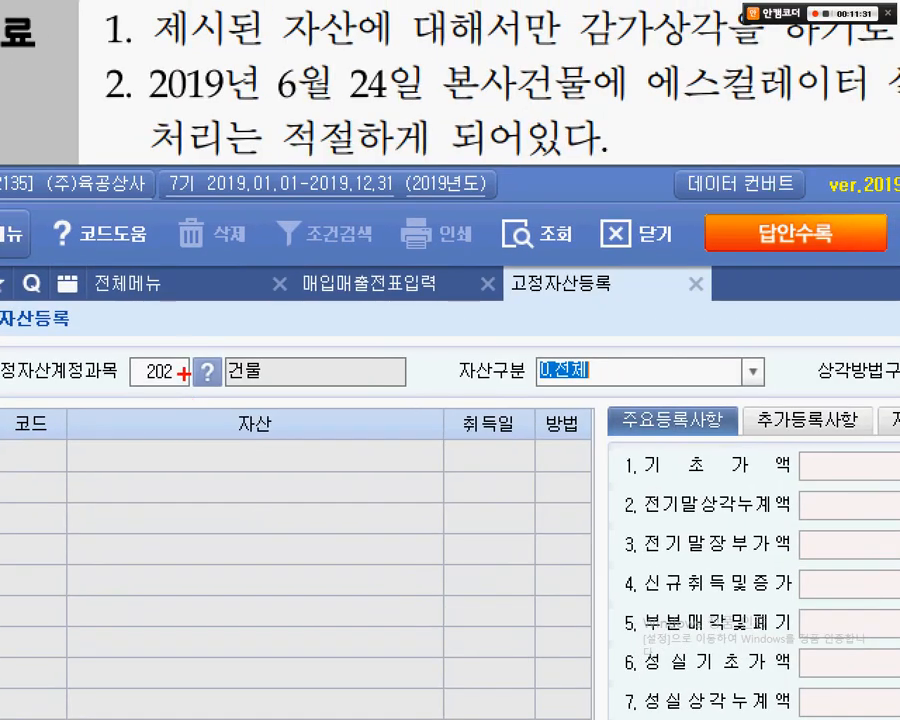
drag(221, 426, 256, 433)
drag(252, 354, 253, 414)
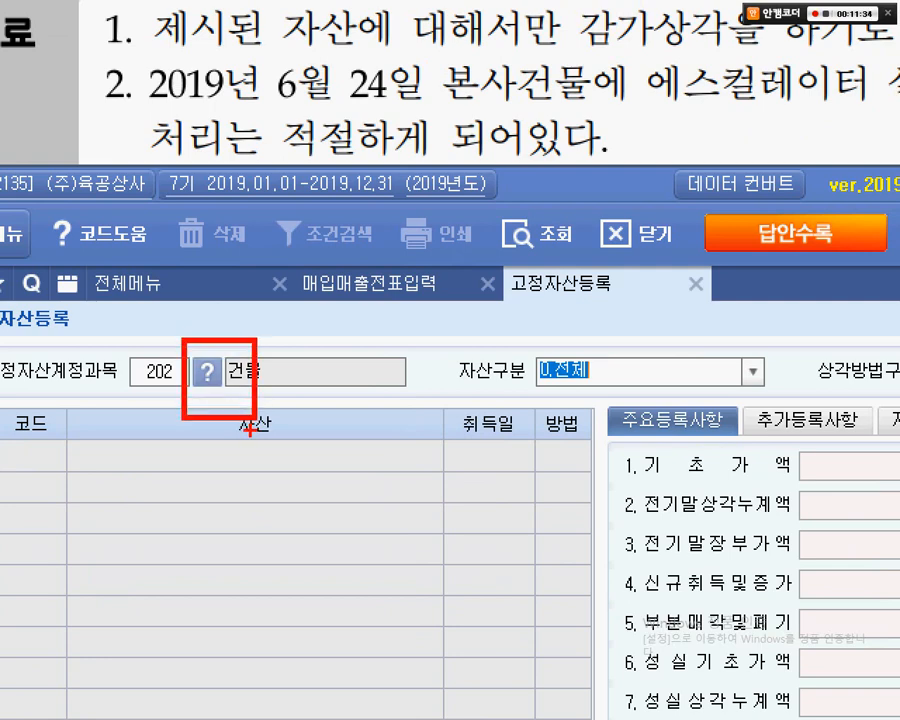
key(Escape)
key(Return)
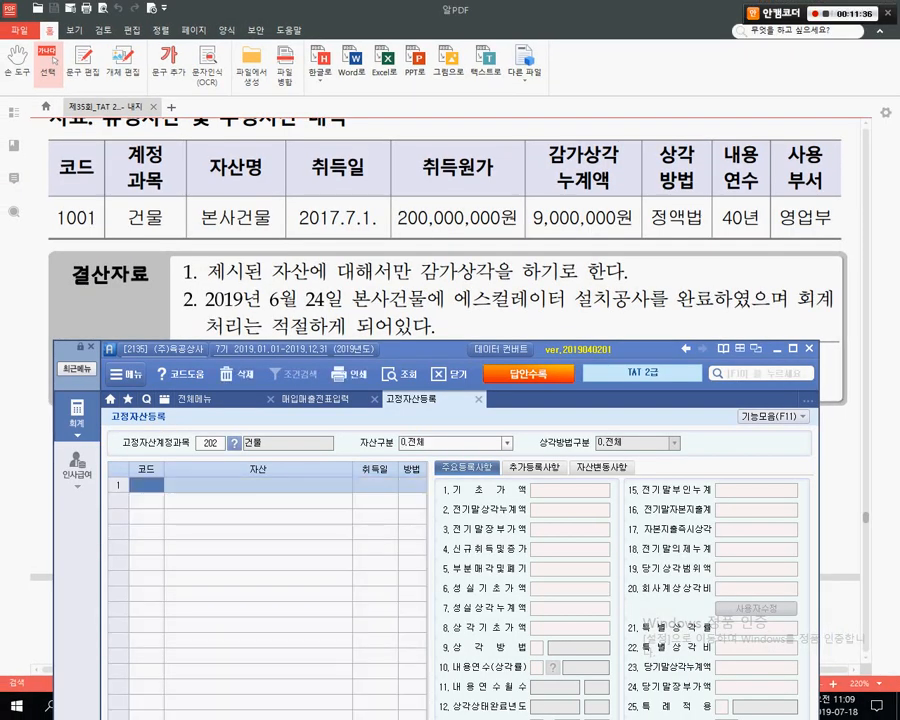
- Reposition the Smart A window over the exam page and mark the reference asset data
drag(430, 350, 433, 260)
key(ctrl+1)
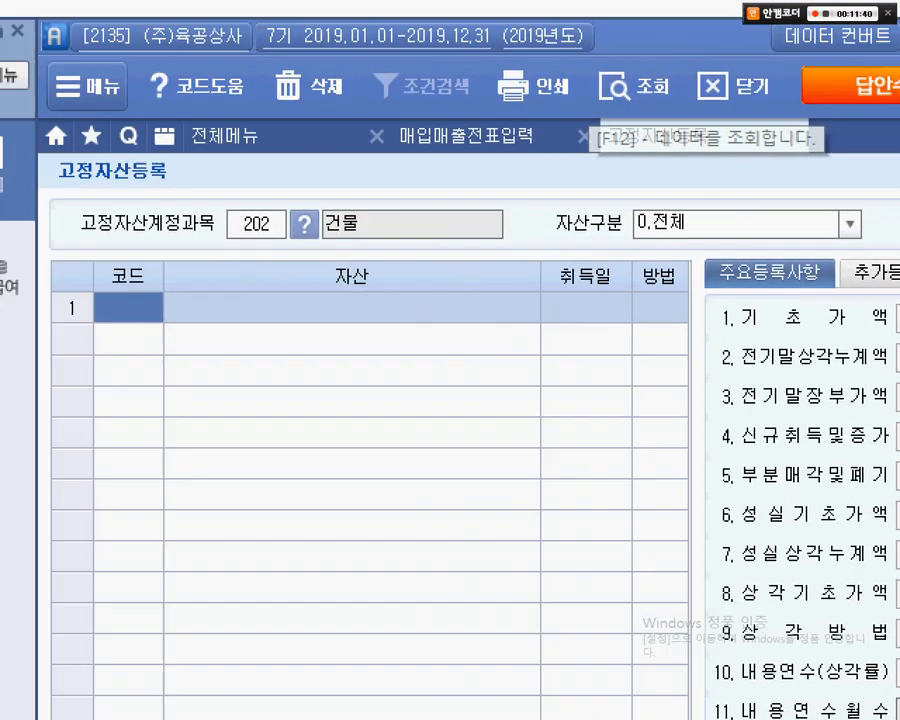
click(111, 445)
drag(166, 182, 440, 266)
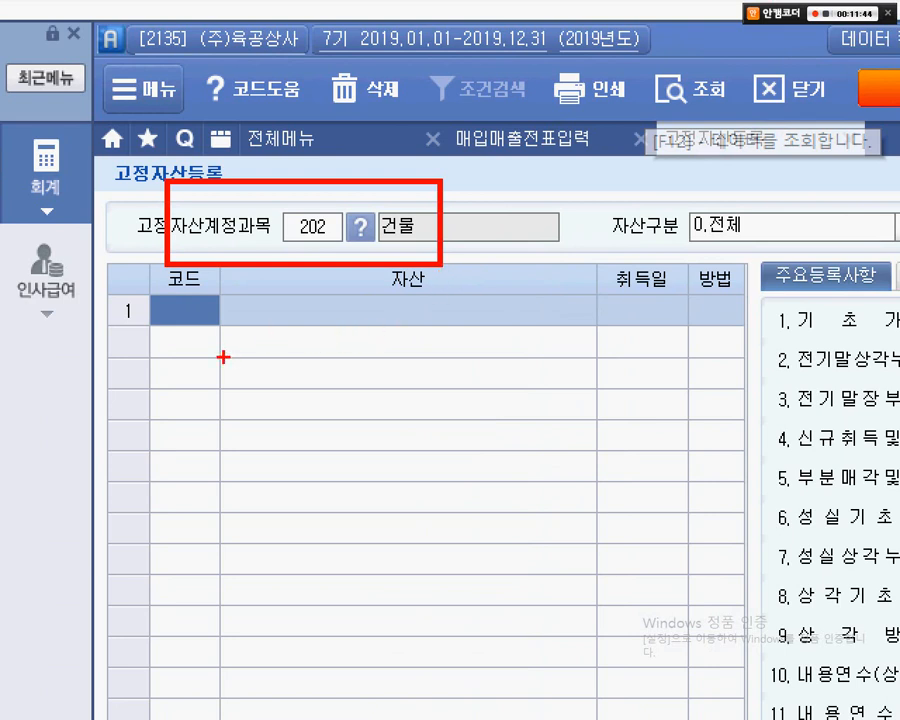
drag(157, 336, 448, 334)
right_click(483, 448)
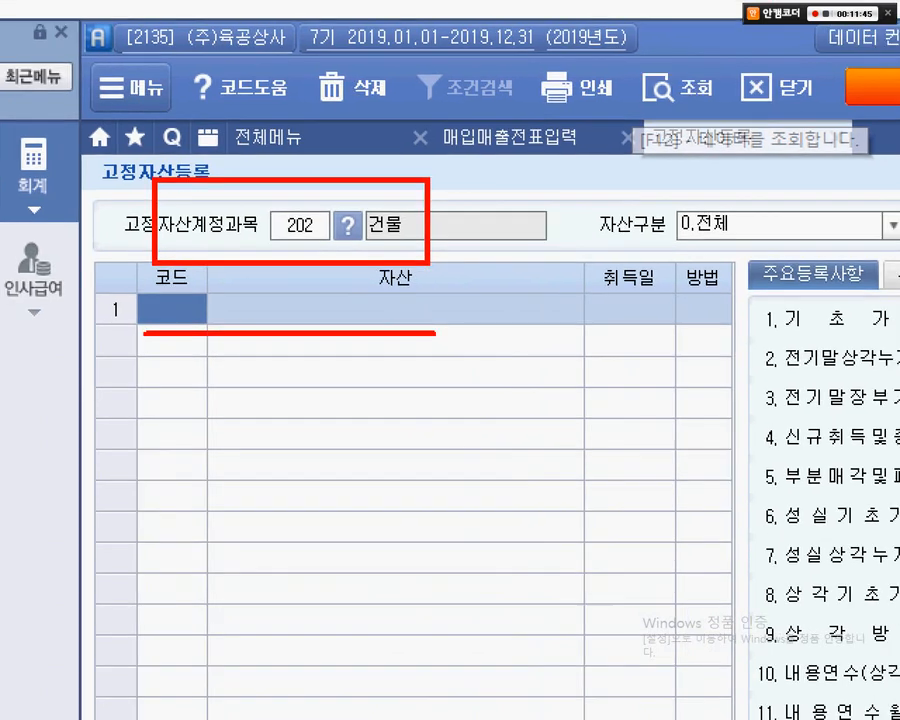
click(448, 392)
mouse_move(378, 284)
mouse_down()
mouse_move(631, 448)
mouse_move(603, 663)
mouse_move(683, 660)
mouse_up()
mouse_move(380, 652)
mouse_down()
mouse_move(622, 352)
mouse_move(665, 272)
mouse_up()
drag(381, 286, 680, 652)
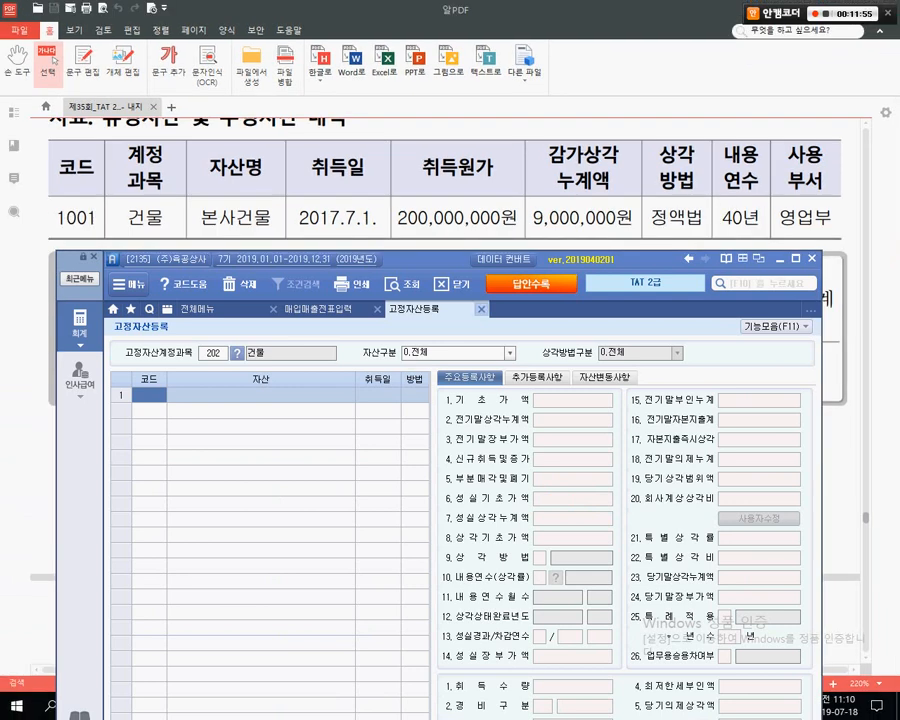
- Reopen 고정자산등록 and call up the 계정과목코드도움 lookup on the account field with F2
key(Escape)
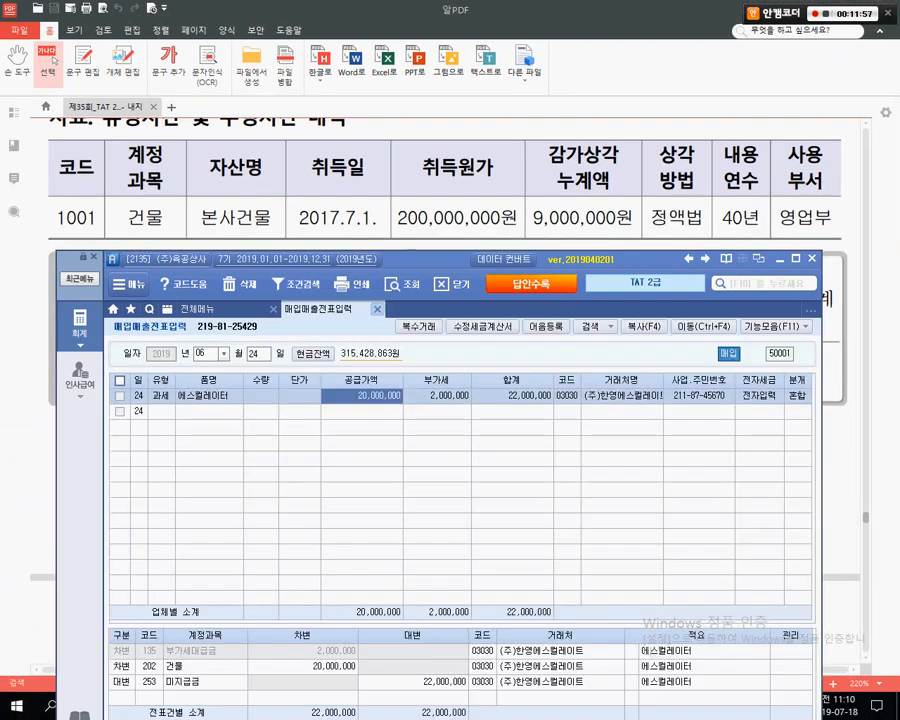
key(Escape)
key(Return)
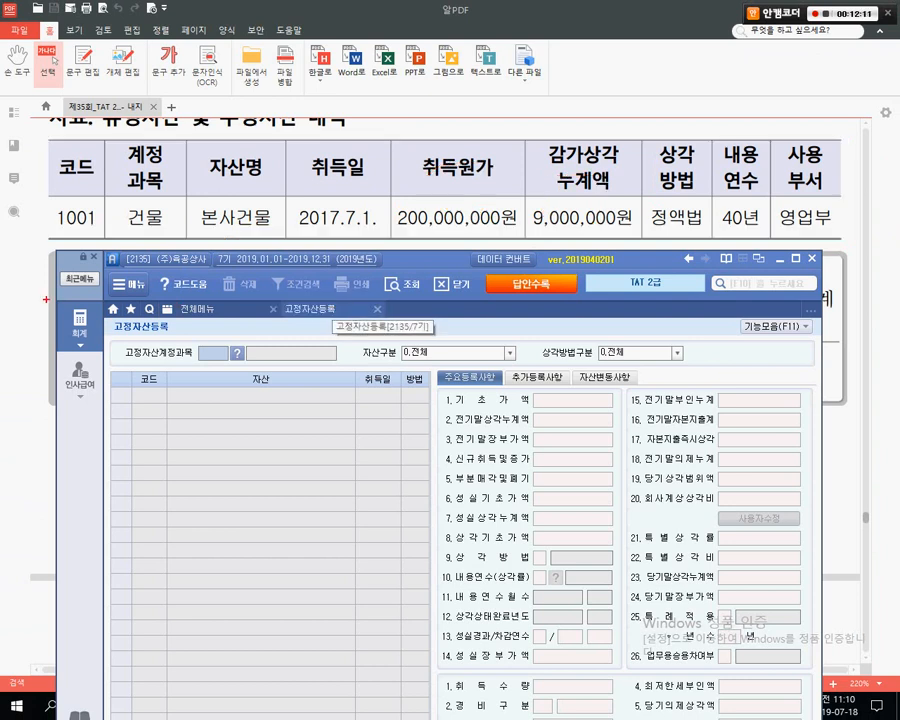
drag(134, 233, 158, 232)
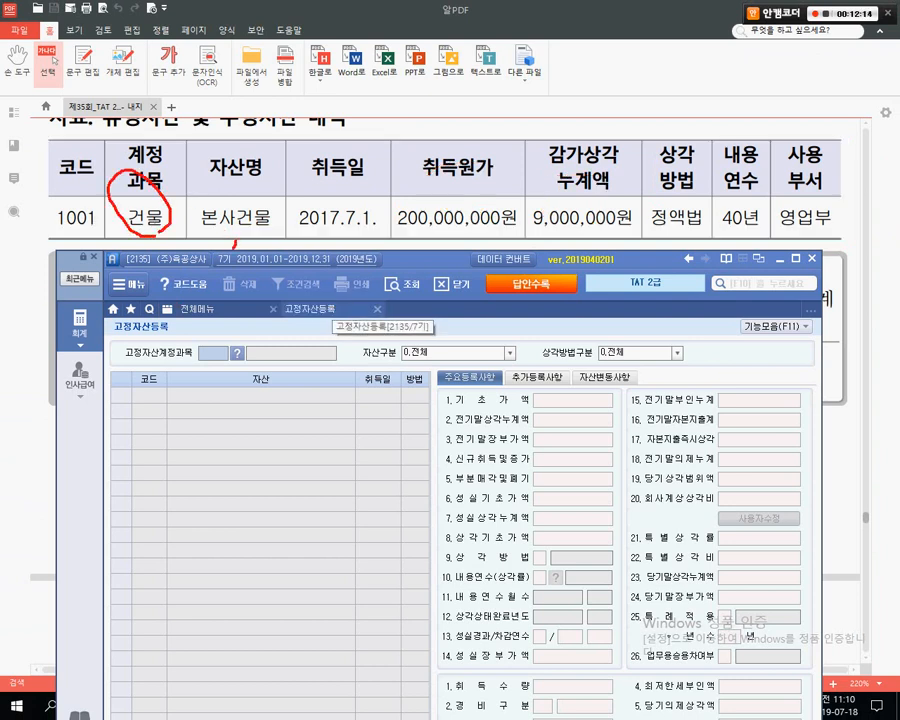
mouse_move(233, 248)
mouse_down()
mouse_move(250, 205)
mouse_move(230, 221)
mouse_up()
mouse_move(97, 229)
mouse_down()
mouse_move(38, 216)
mouse_move(74, 186)
mouse_up()
mouse_move(77, 207)
mouse_down()
mouse_move(76, 190)
mouse_move(195, 158)
mouse_up()
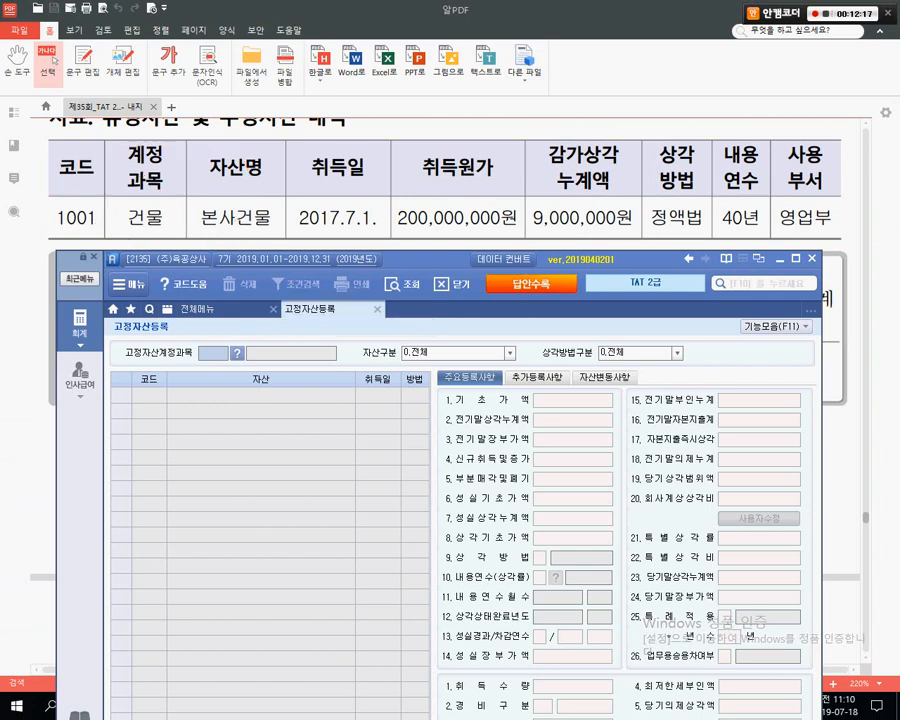
key(F2)
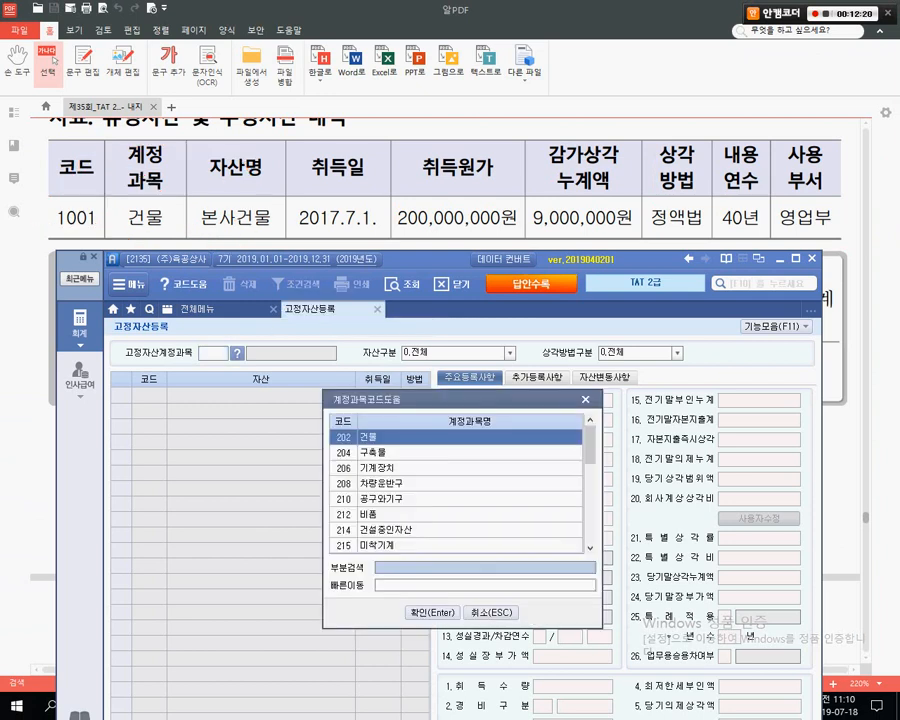
- Search 건물 in the account lookup and pick 202 건물 as the 고정자산계정과목
text(건물)
key(Return)
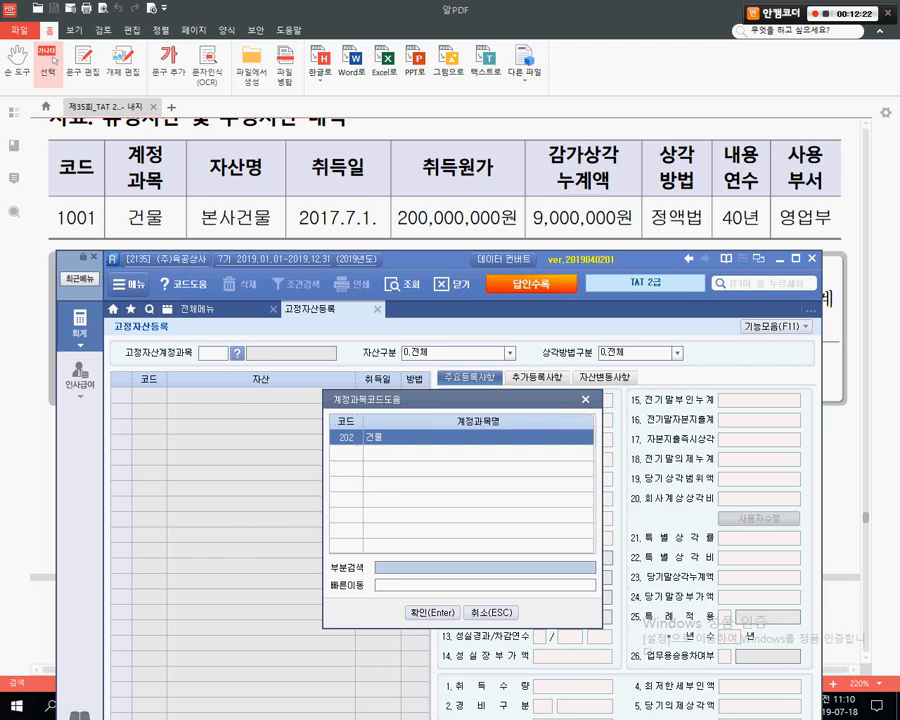
key(Return)
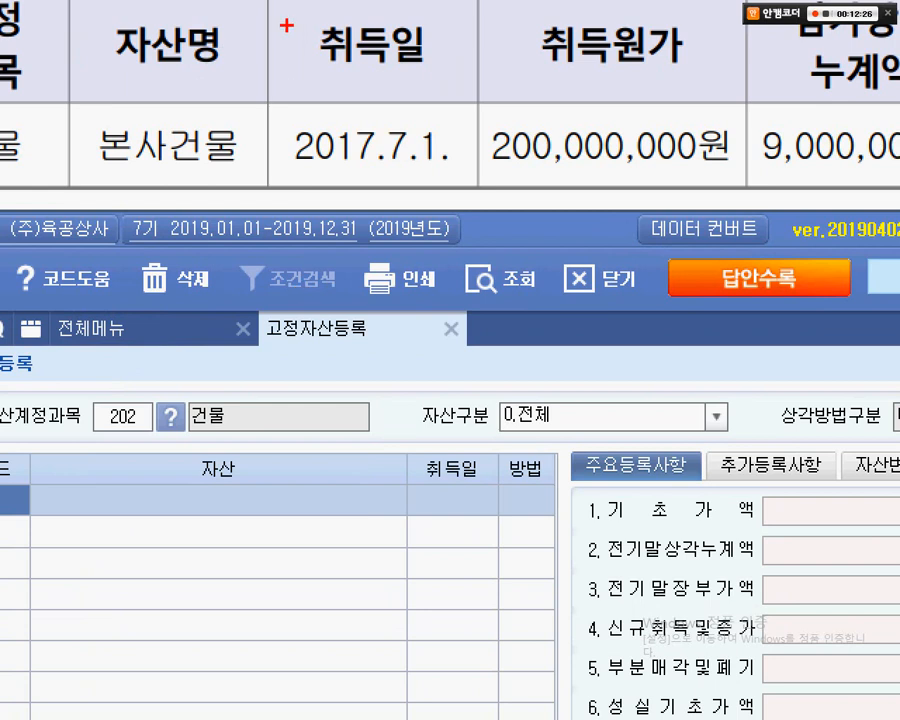
drag(293, 153, 346, 162)
mouse_move(390, 37)
mouse_down()
mouse_move(418, 171)
mouse_move(451, 172)
mouse_up()
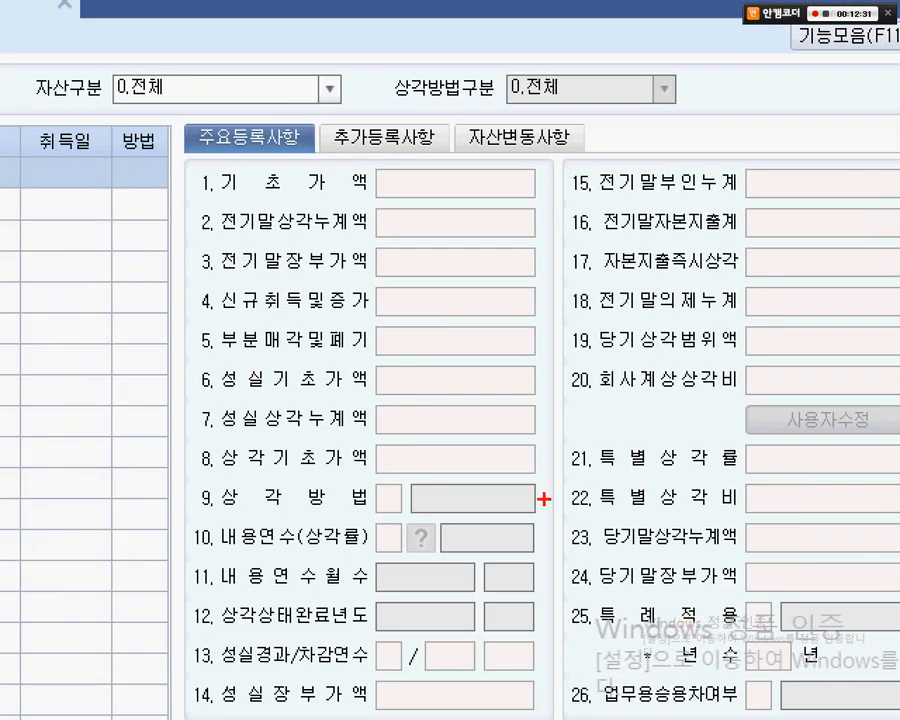
mouse_move(179, 148)
mouse_down()
mouse_move(581, 475)
mouse_move(558, 651)
mouse_up()
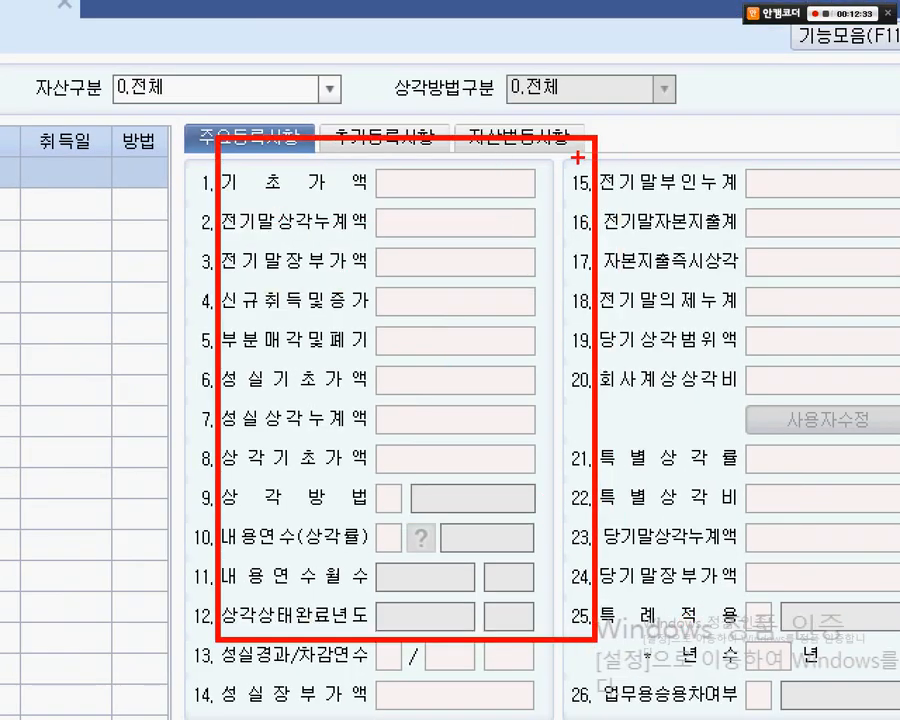
drag(581, 137, 276, 660)
mouse_move(272, 178)
mouse_down()
mouse_move(578, 718)
mouse_move(530, 524)
mouse_move(580, 588)
mouse_up()
key(Escape)
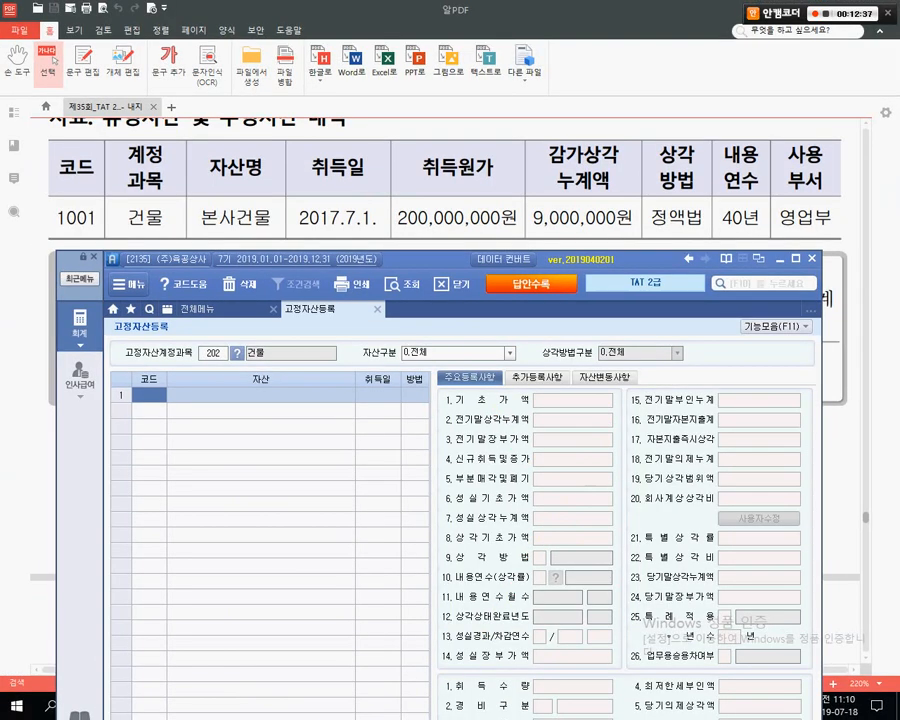
- Close and reopen 고정자산등록, then compare it with the PDF's 본사건물 row (1001, 2017.7.1., 200,000,000원)
mouse_move(193, 141)
mouse_down()
mouse_move(251, 155)
mouse_move(270, 235)
mouse_up()
mouse_move(72, 150)
mouse_down()
mouse_move(80, 238)
mouse_move(100, 196)
mouse_move(122, 228)
mouse_move(158, 240)
mouse_up()
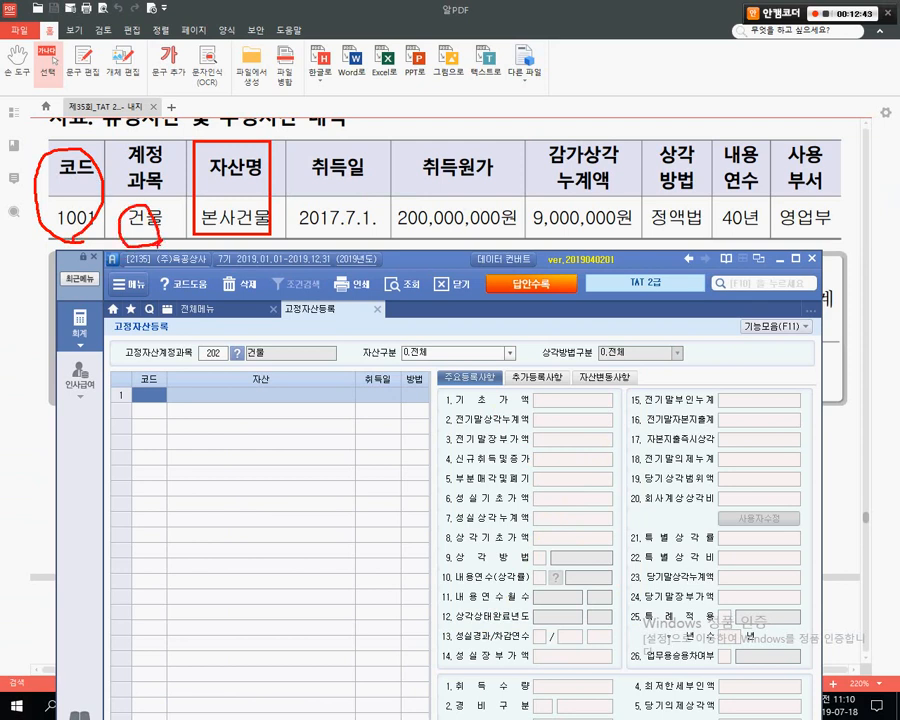
key(Escape)
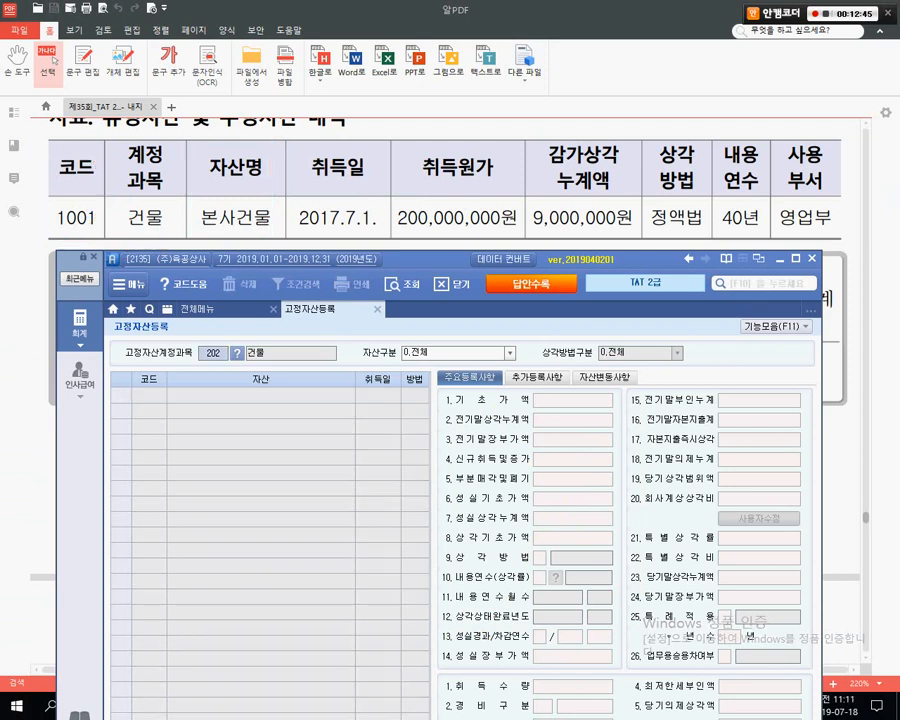
key(Escape)
key(Return)
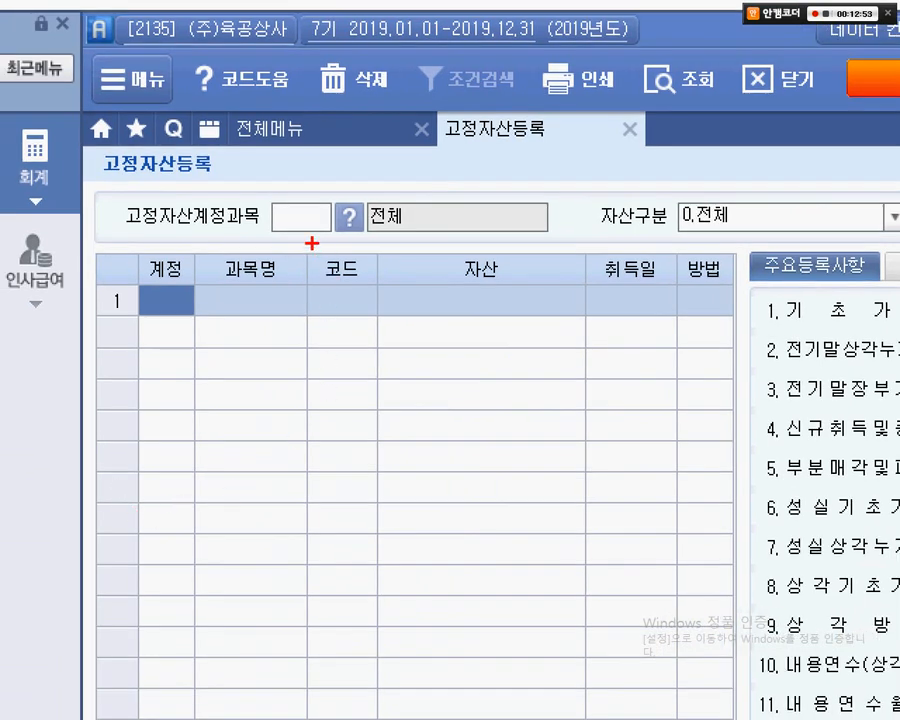
mouse_move(313, 249)
mouse_down()
mouse_move(683, 366)
mouse_move(767, 377)
mouse_up()
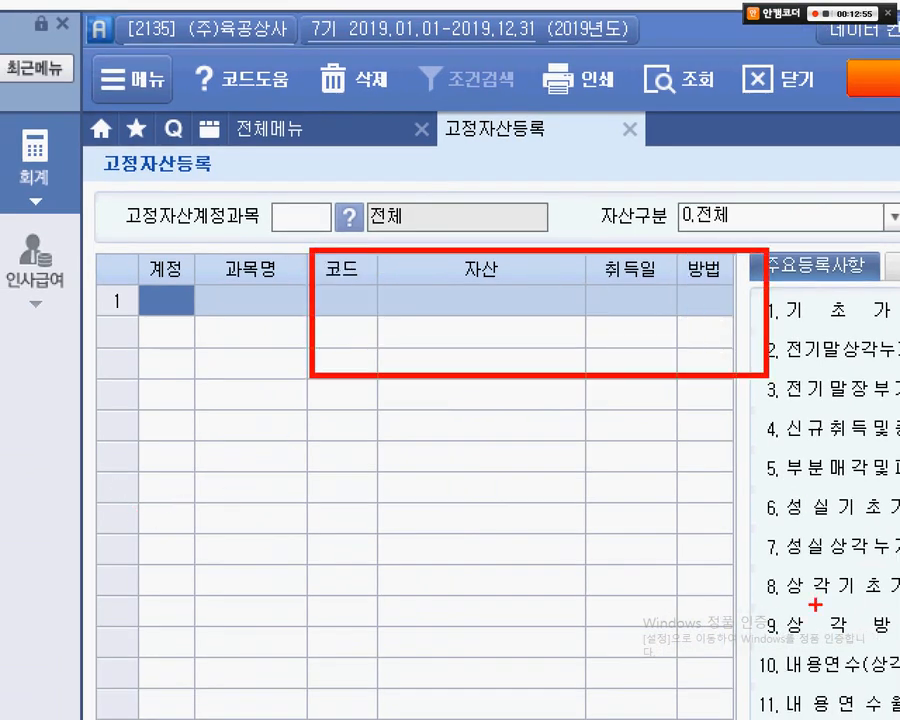
mouse_move(98, 233)
mouse_down()
mouse_move(193, 245)
mouse_move(285, 358)
mouse_up()
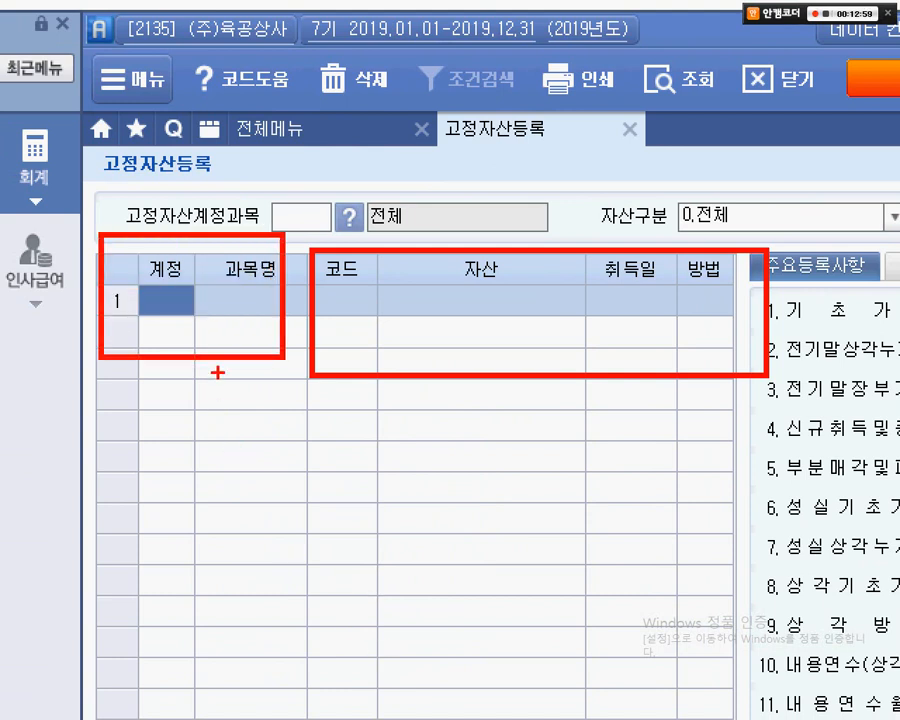
drag(221, 338, 221, 487)
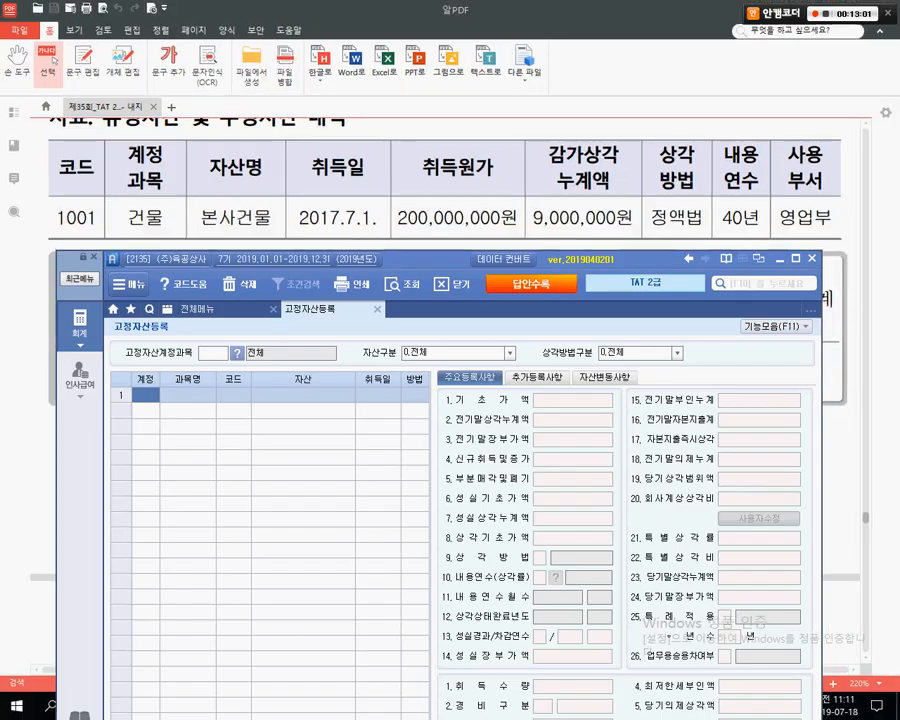
drag(420, 259, 417, 269)
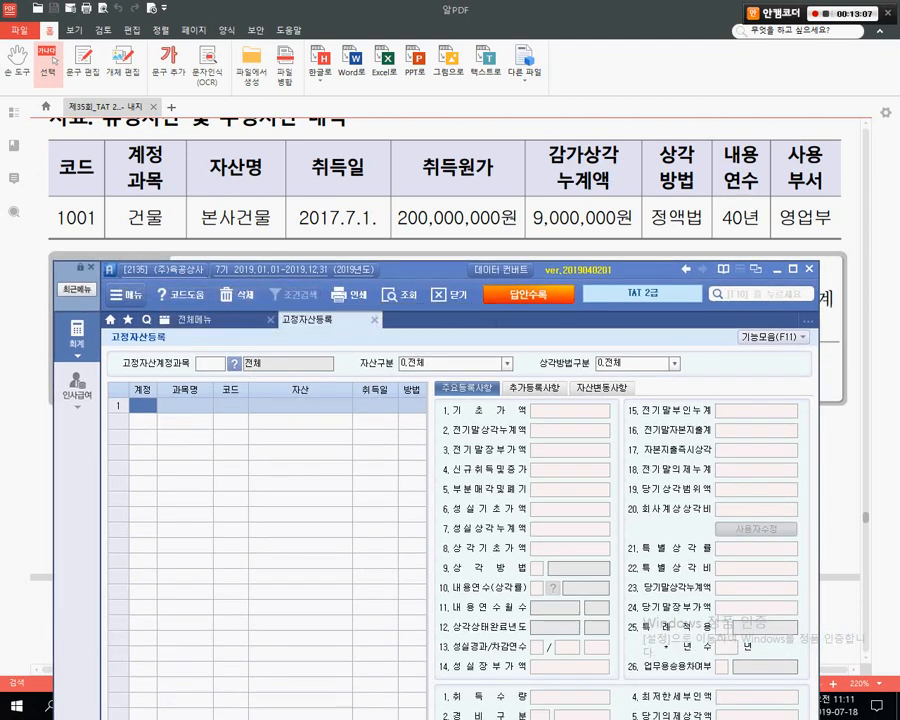
- Assign row 1 the account 202 건물 through the F2 account lookup
click(143, 404)
key(Return)
key(F2)
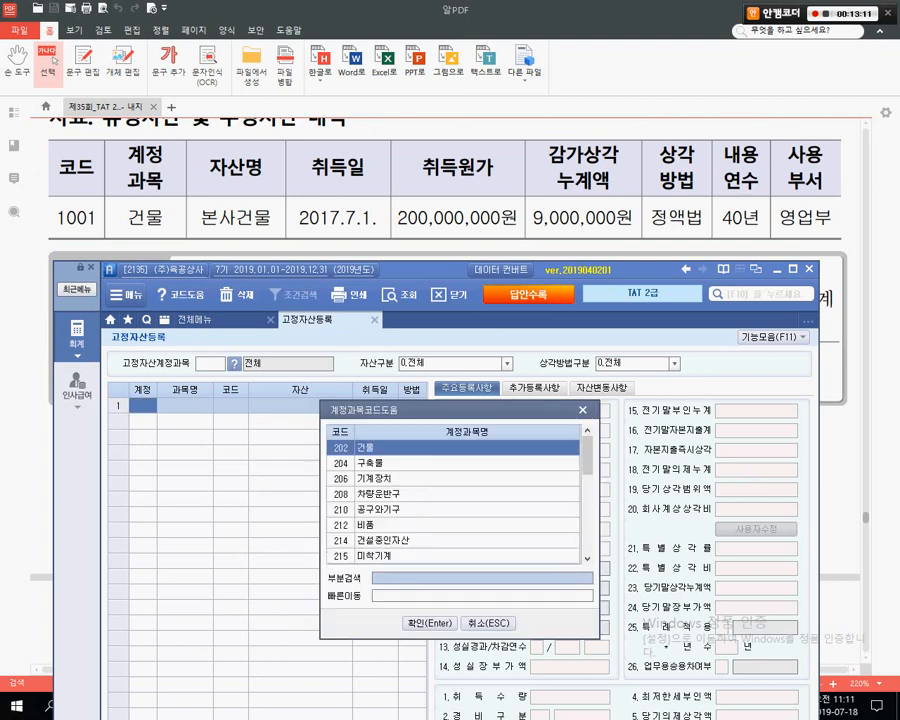
text(건물)
key(Return)
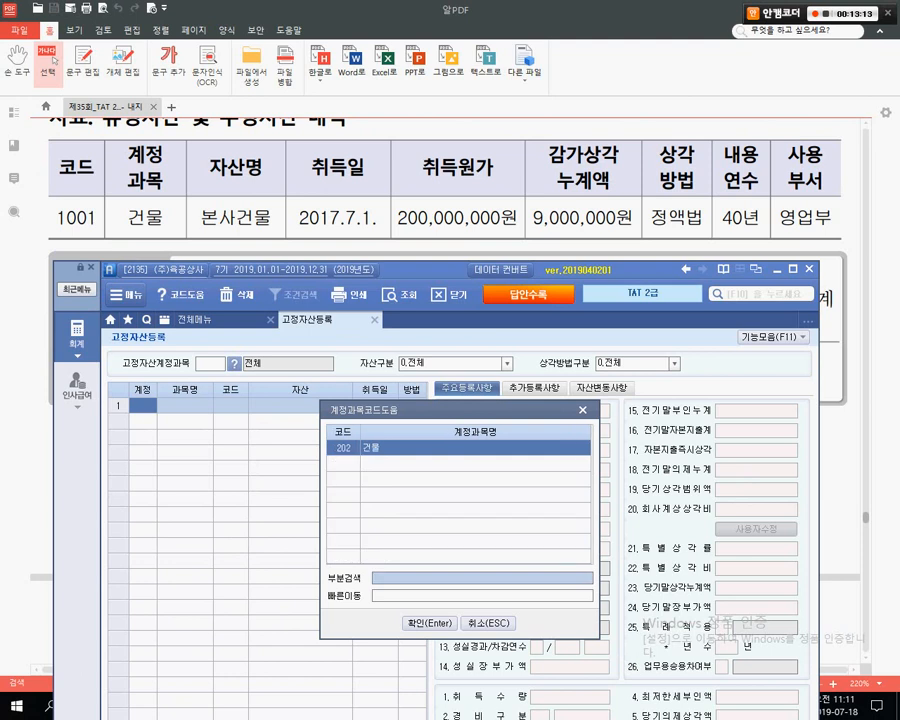
key(Return)
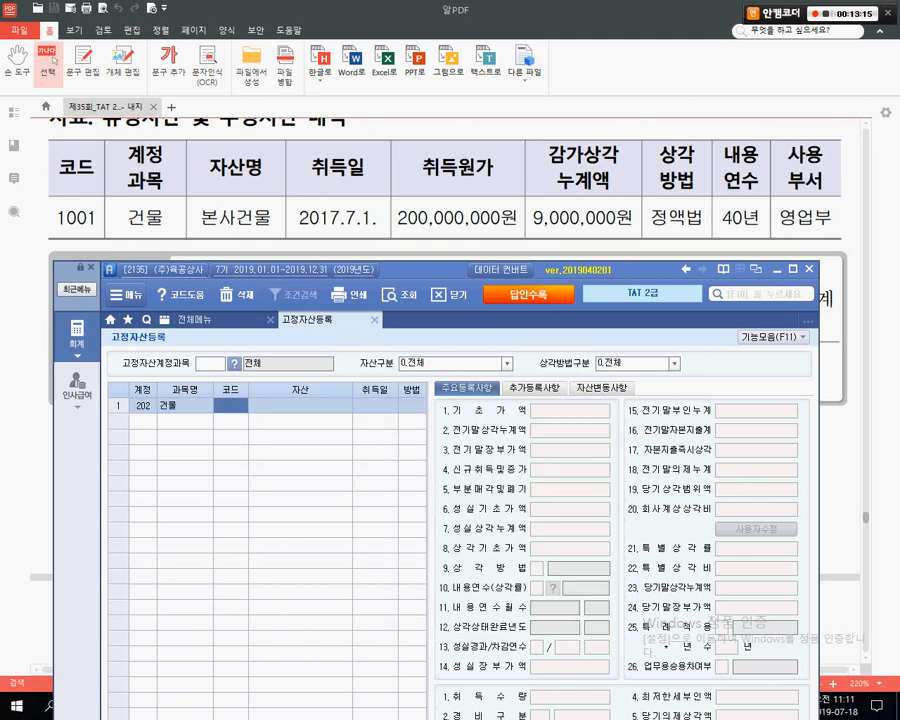
key(ctrl+1)
click(175, 551)
mouse_move(74, 205)
mouse_down()
mouse_move(216, 233)
mouse_move(237, 279)
mouse_up()
key(Escape)
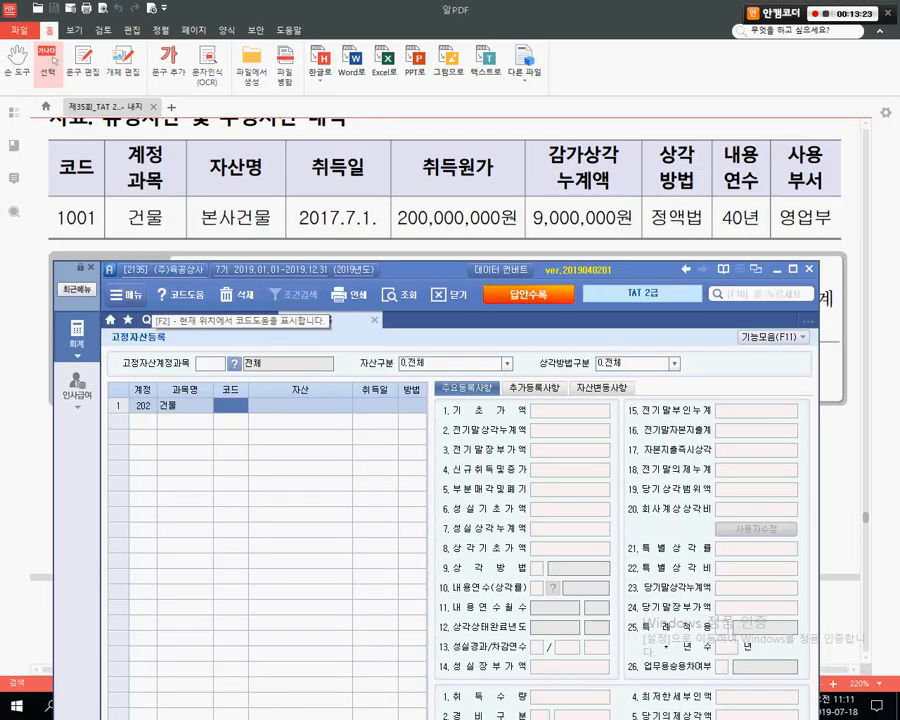
- Enter asset code 001001, name 본사건물 and acquisition date 2017-07-01
text(1001)
key(Return)
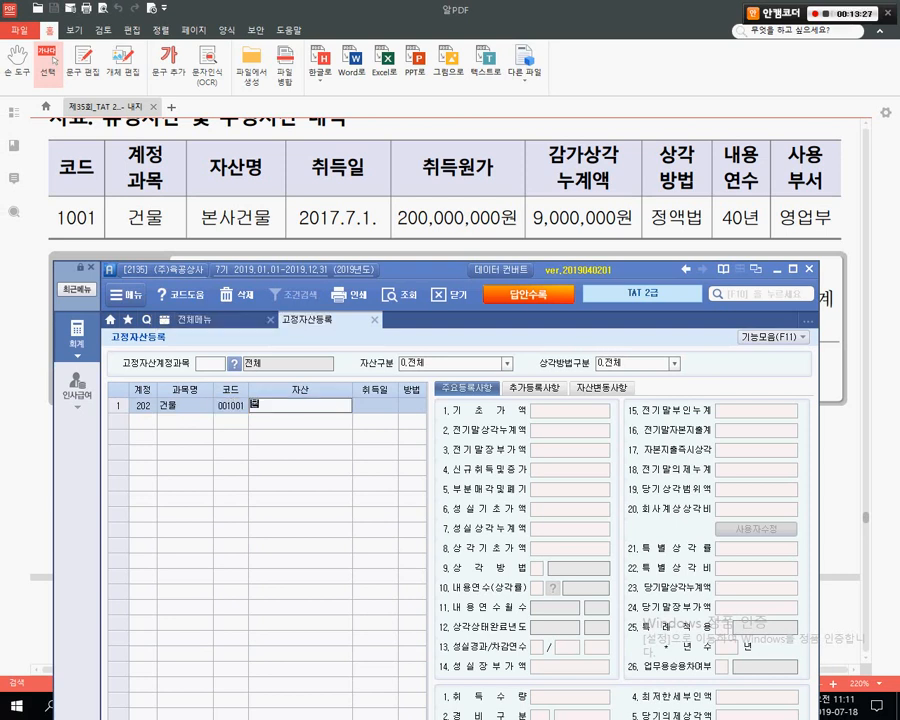
text(본사건)
key(Return)
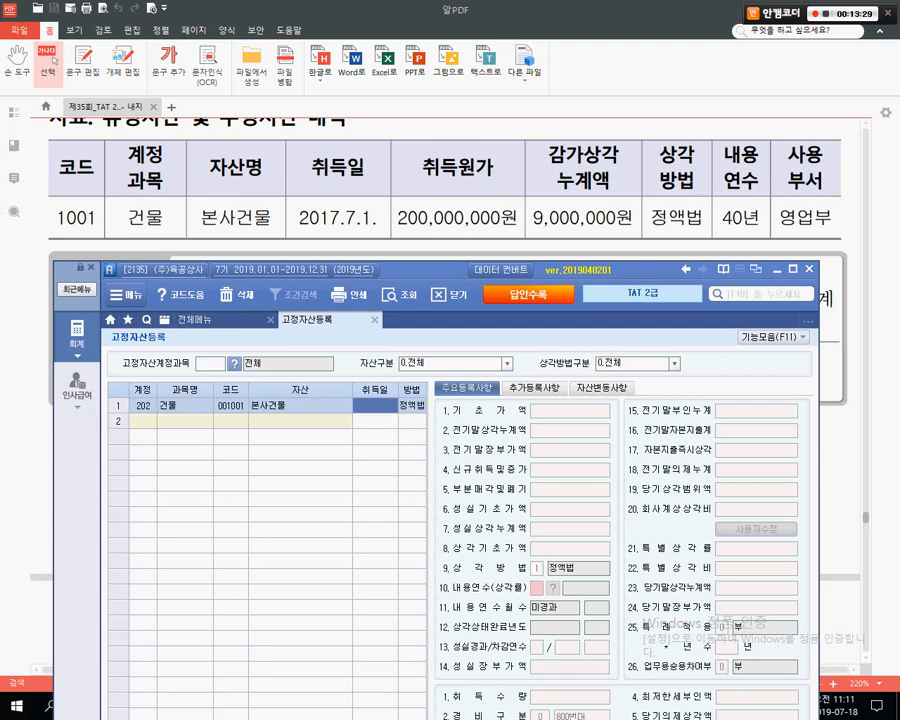
key(ctrl)
drag(291, 177, 383, 234)
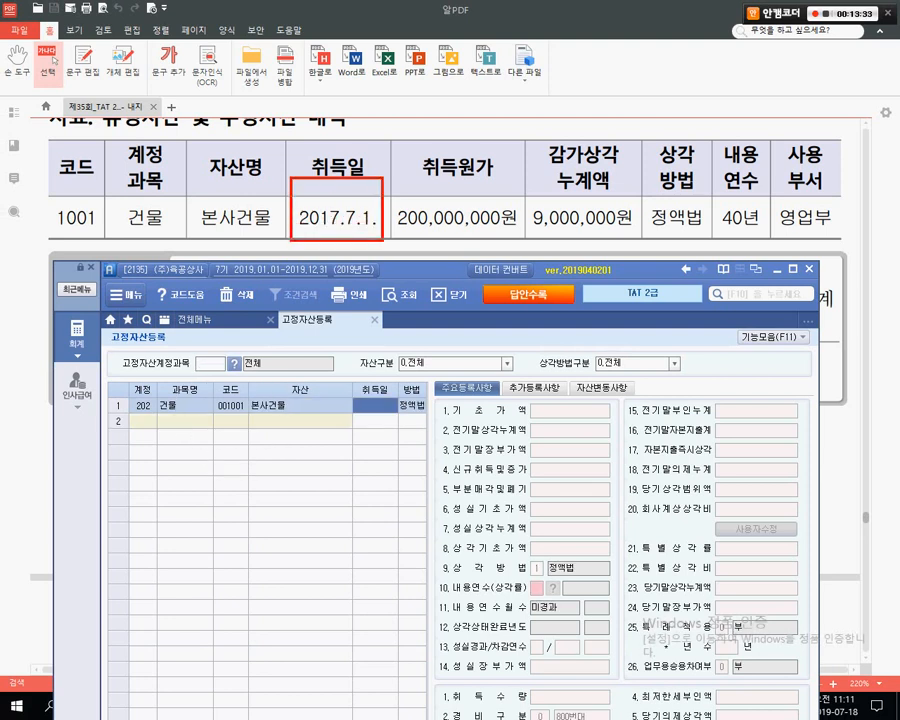
key(Escape)
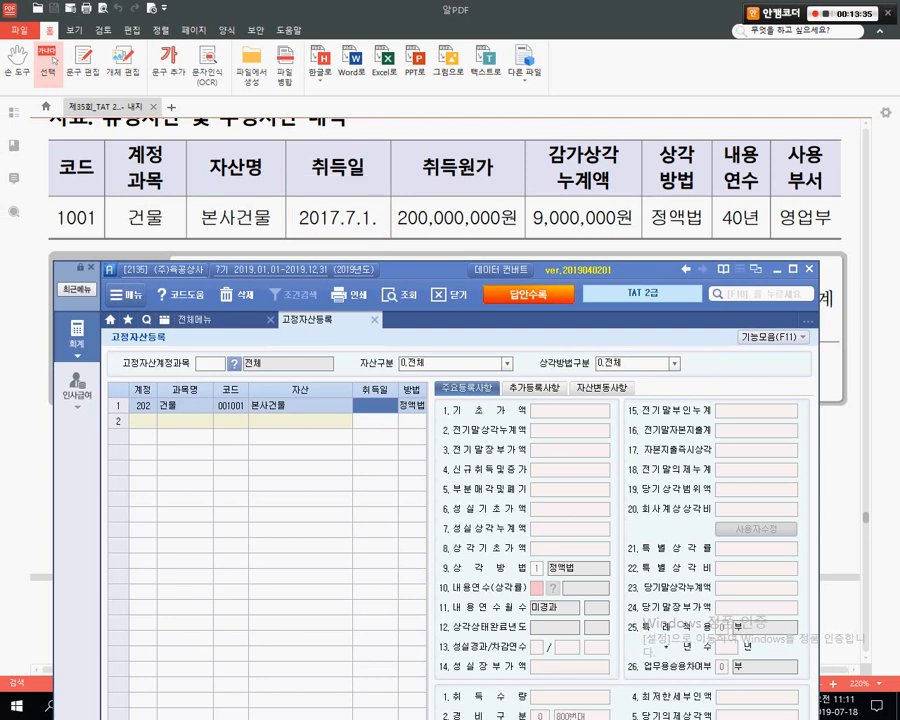
text(2017-07-)
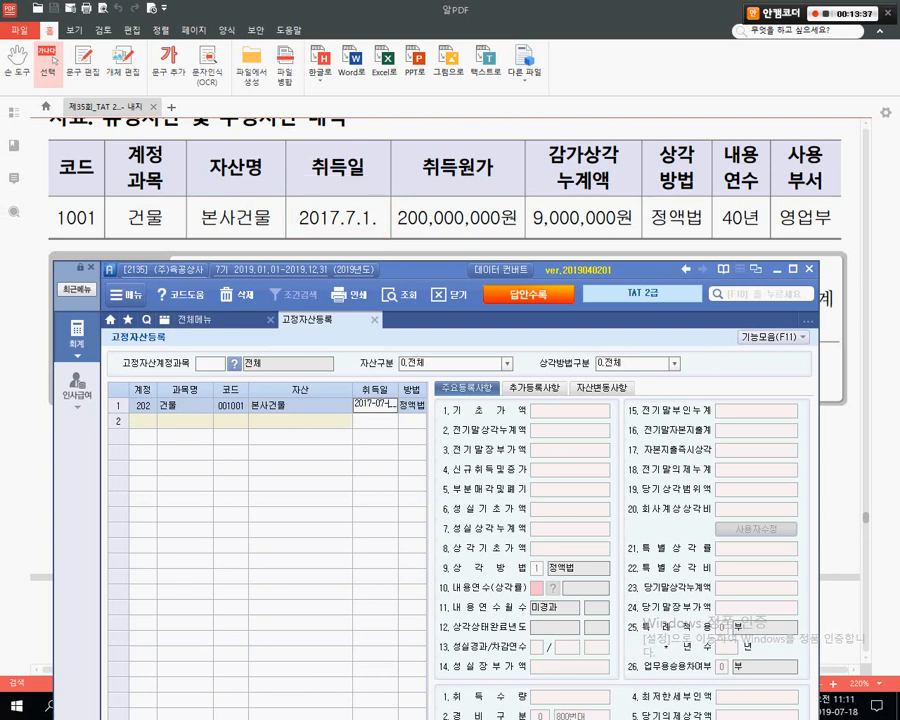
text(01)
key(Return)
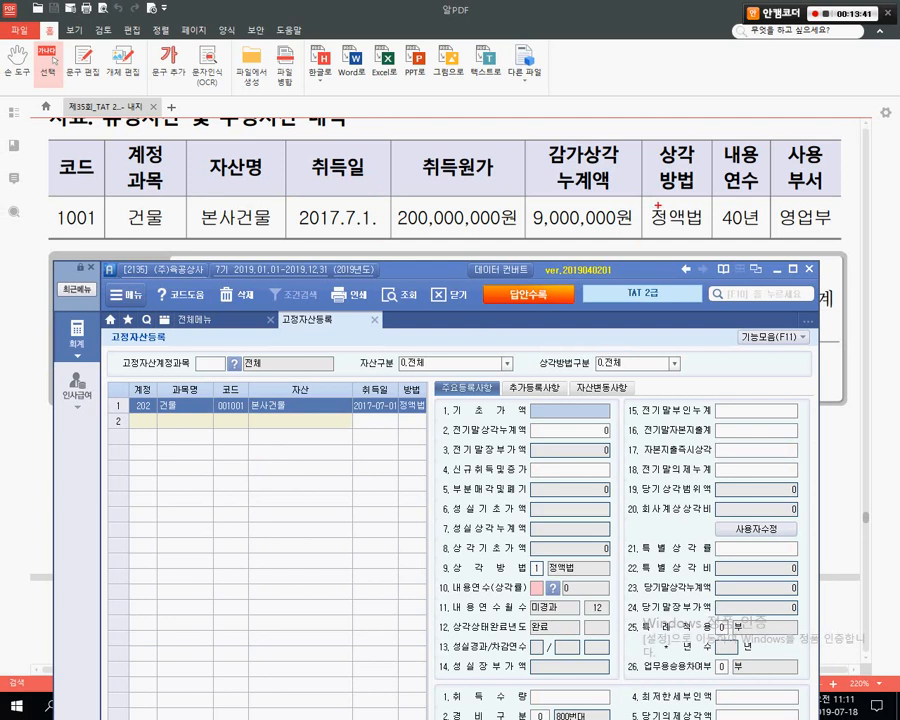
- Enter 200,000,000 기초가액 and 9,000,000 전기말상각누계액 for 본사건물
drag(645, 178, 713, 234)
drag(388, 378, 446, 430)
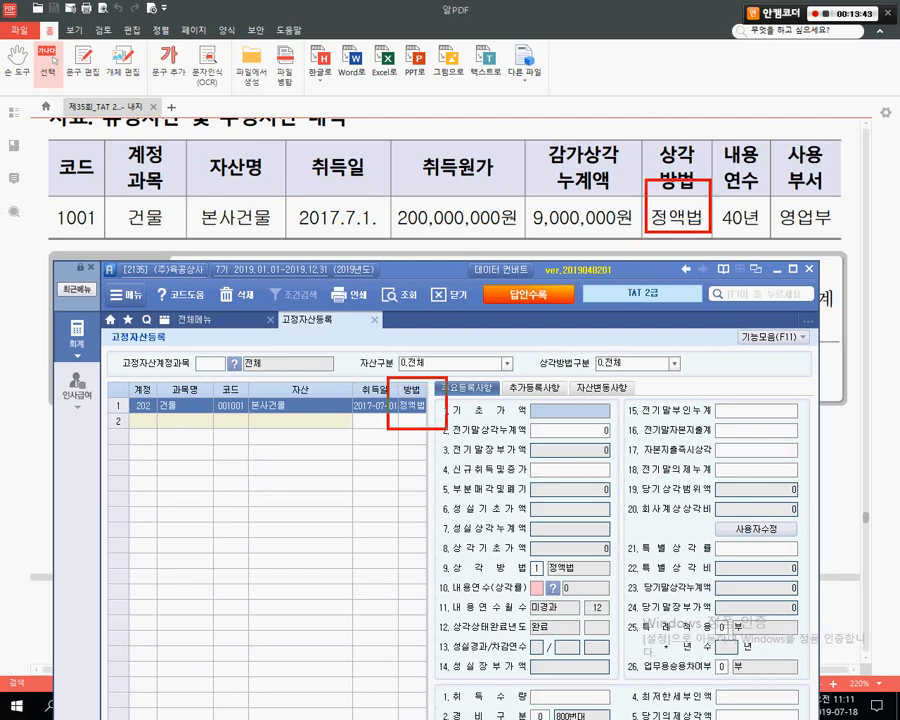
key(ctrl+z)
key(ctrl+z)
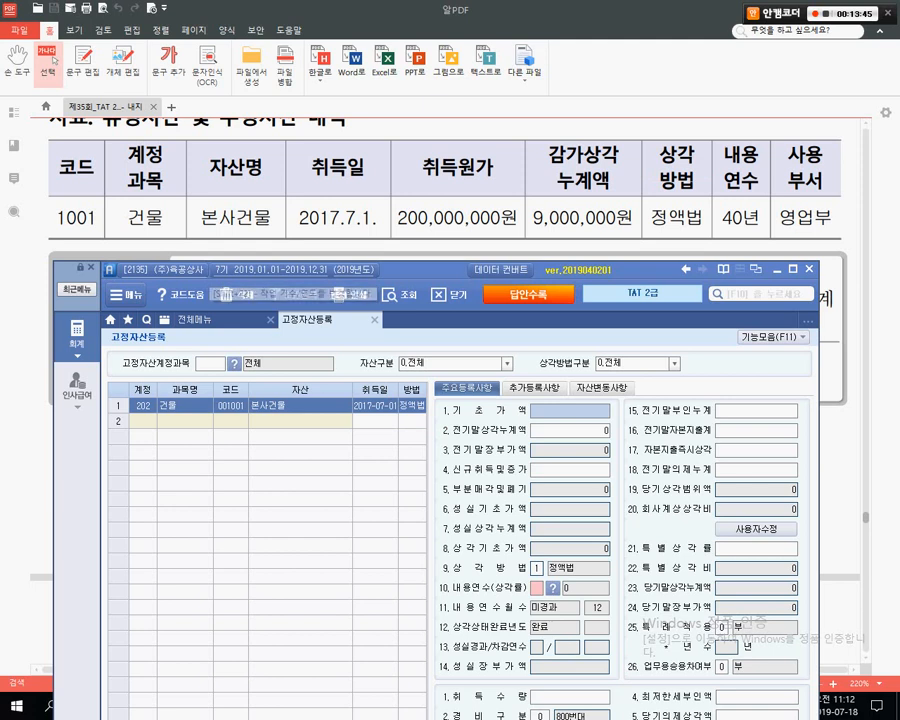
mouse_move(398, 123)
mouse_down()
mouse_move(414, 204)
mouse_move(521, 241)
mouse_up()
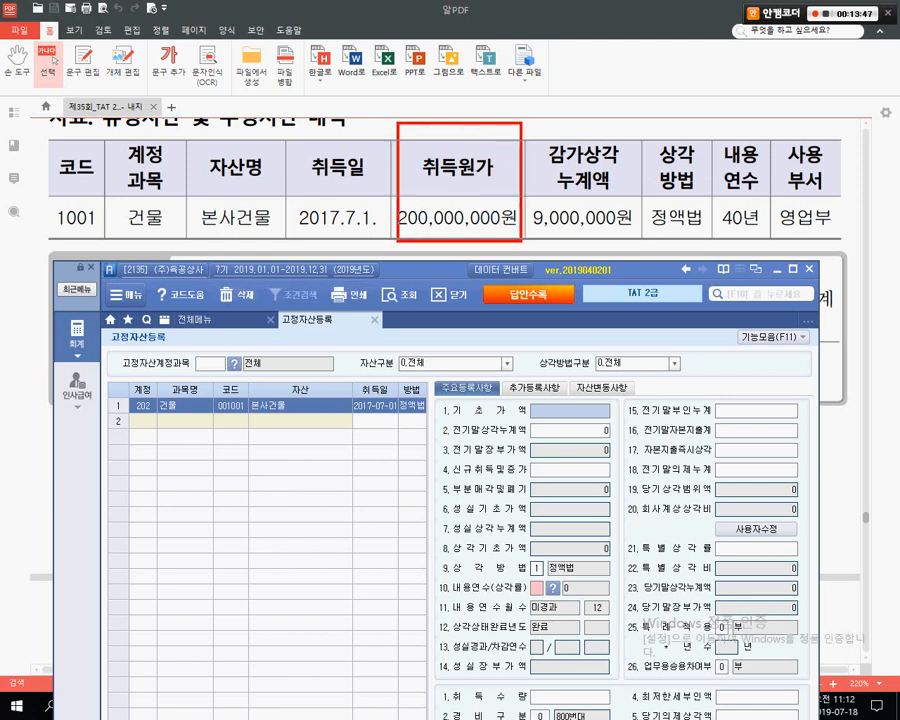
key(ctrl+z)
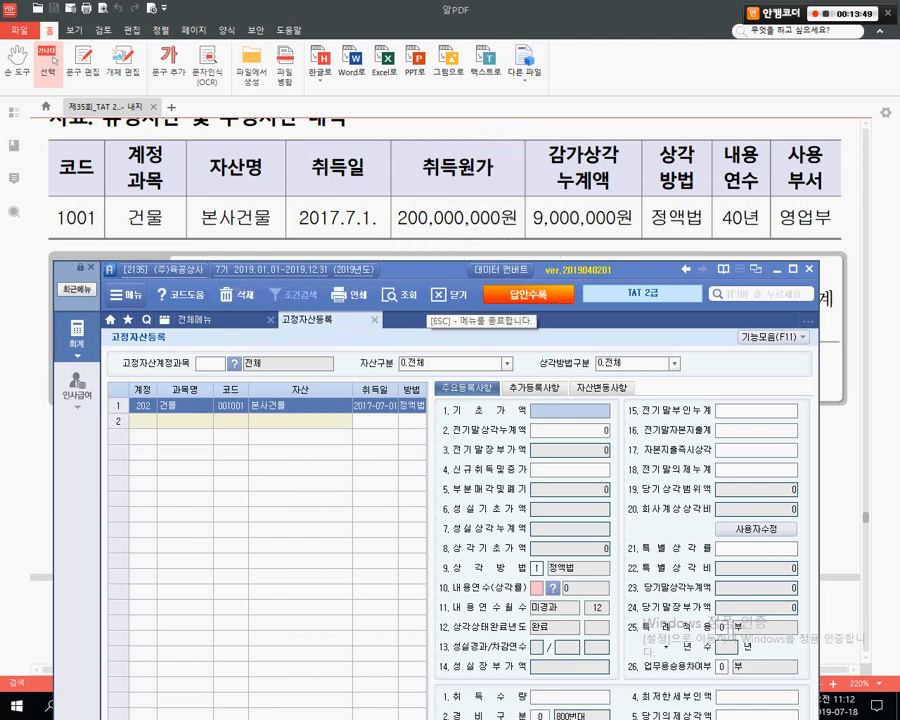
text(200000000)
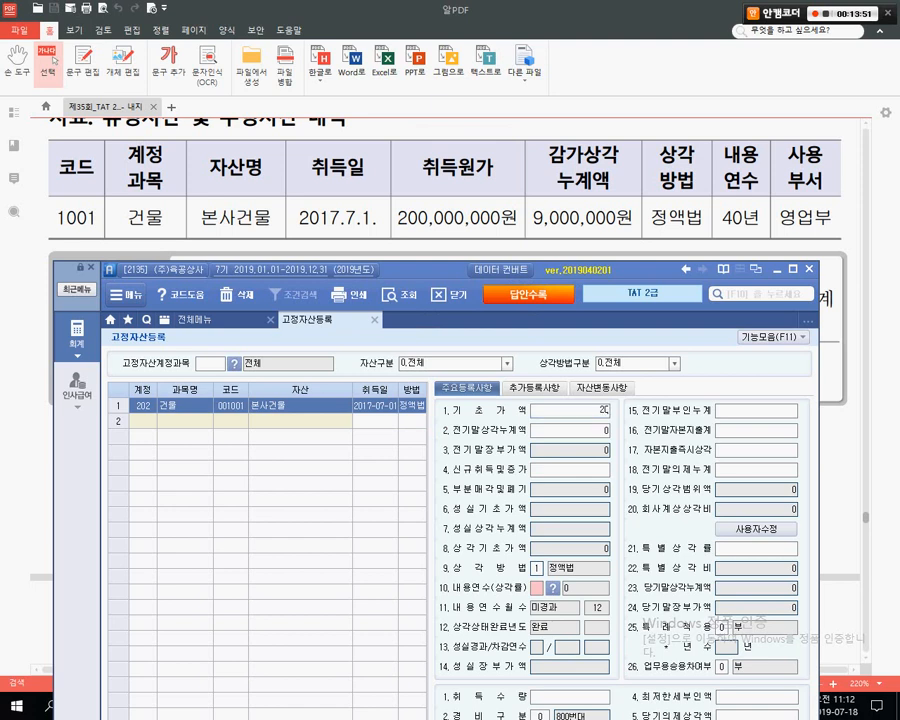
key(Return)
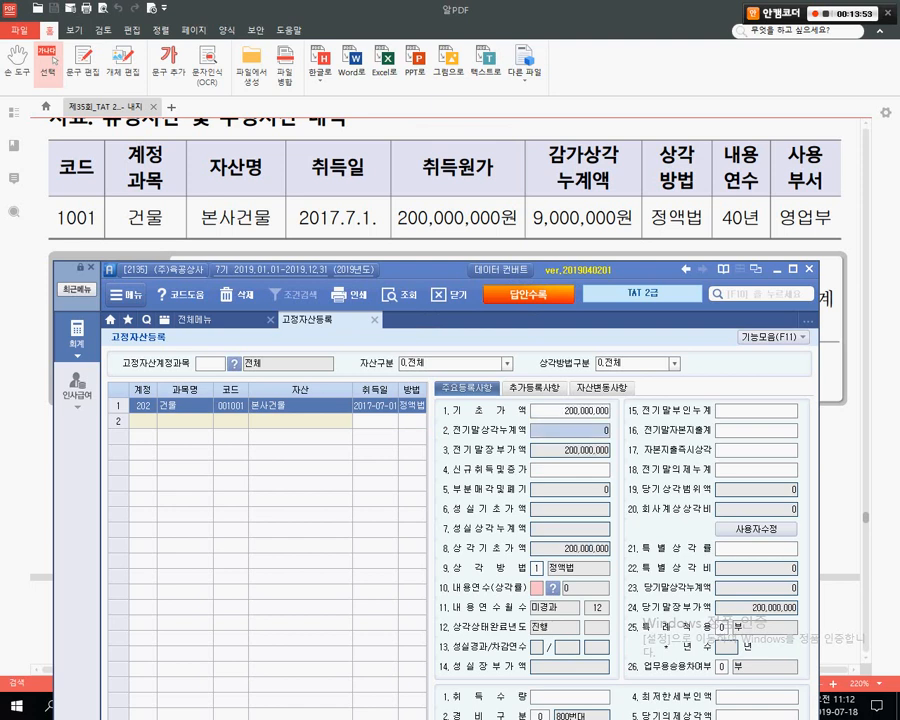
text(9000000)
key(Return)
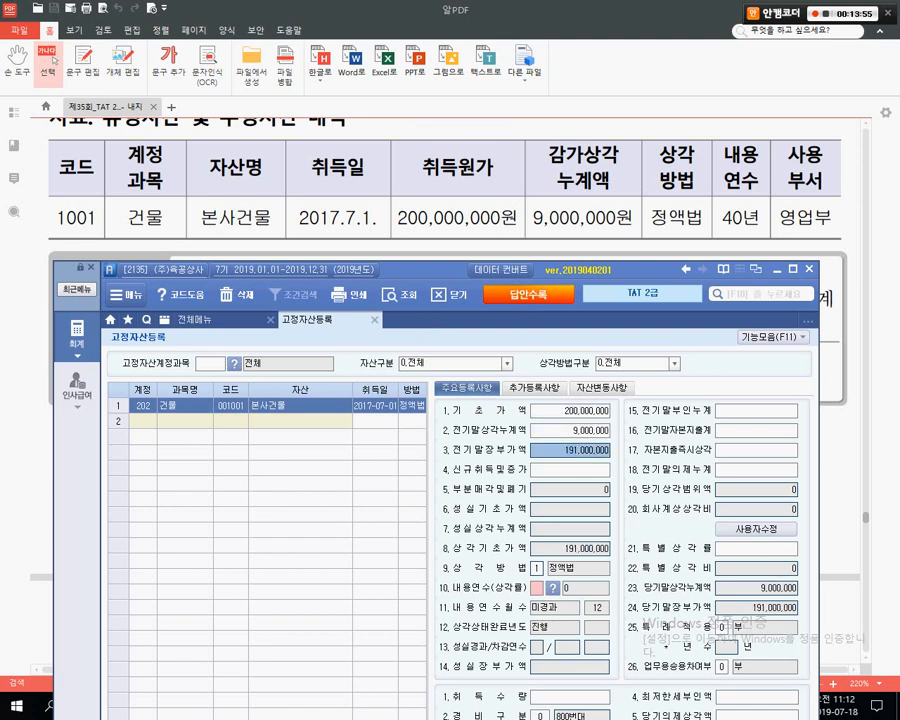
key(Return)
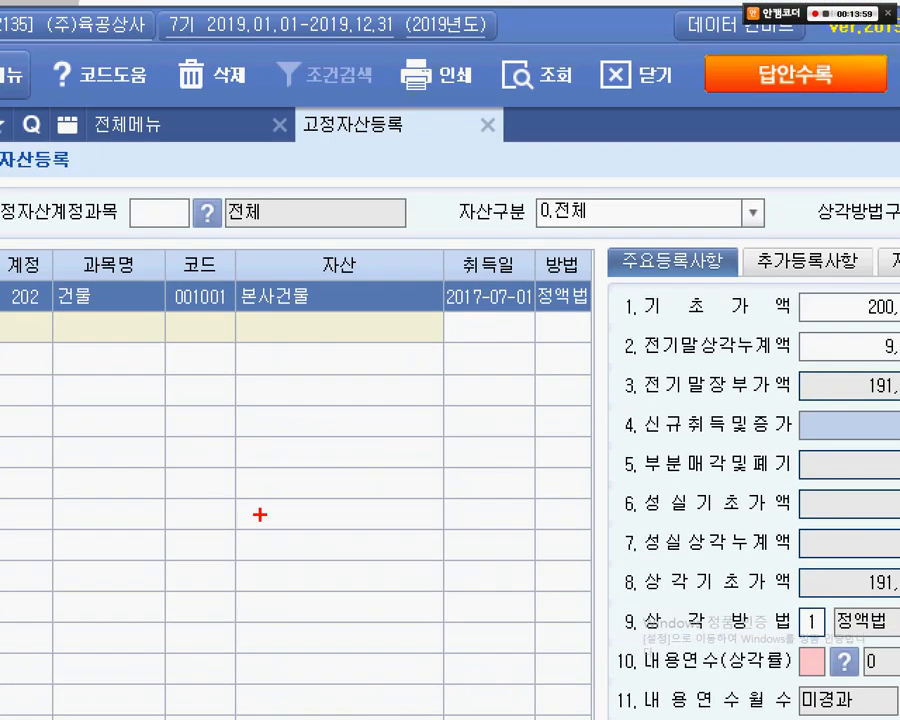
drag(57, 262, 576, 342)
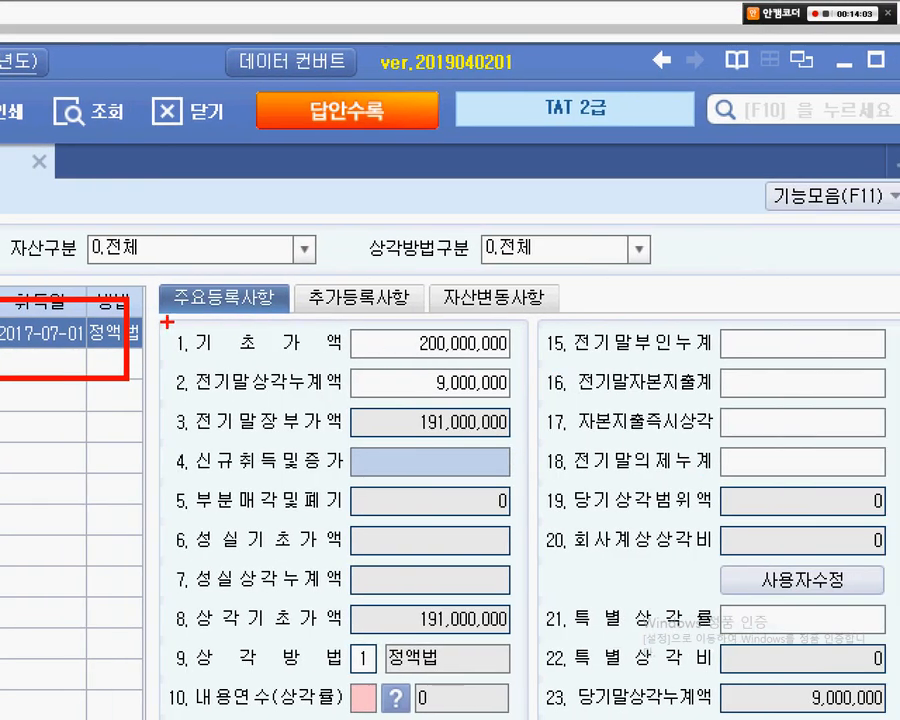
drag(616, 284, 860, 302)
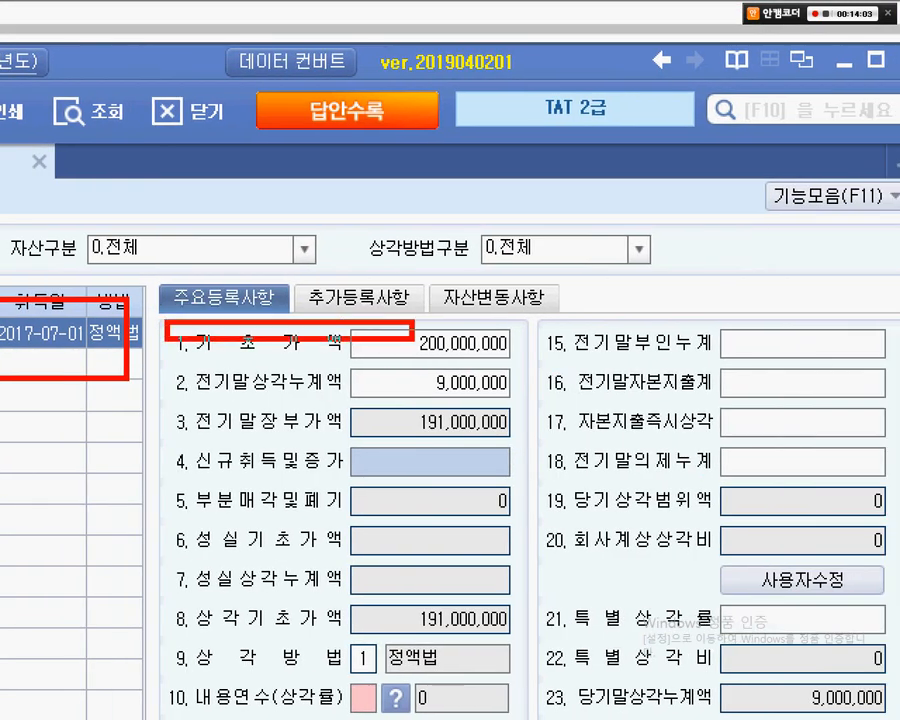
drag(413, 338, 530, 415)
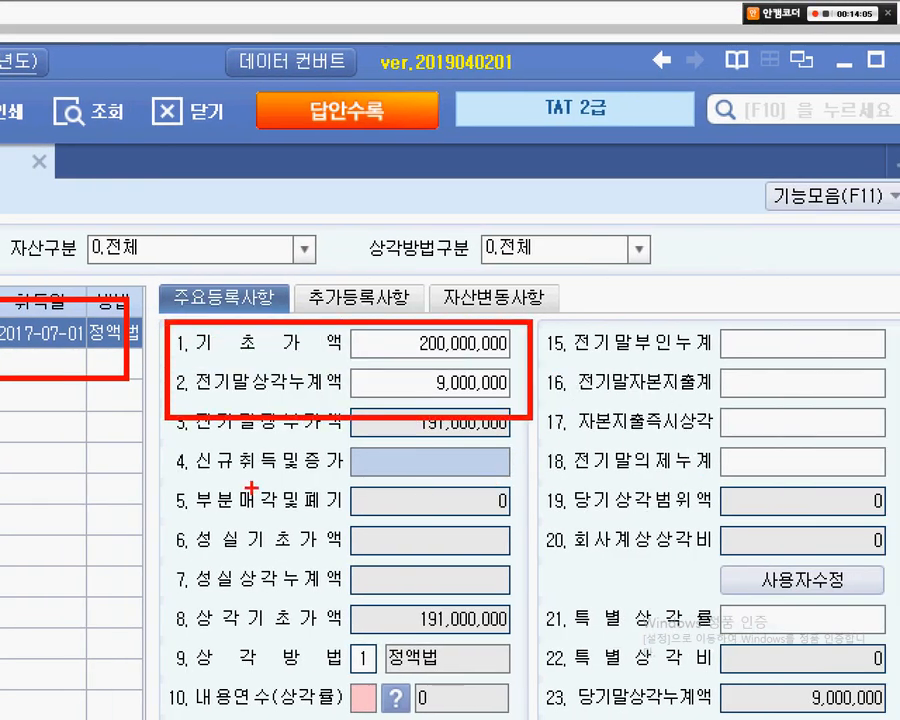
mouse_move(150, 438)
mouse_down()
mouse_move(490, 445)
mouse_move(546, 493)
mouse_up()
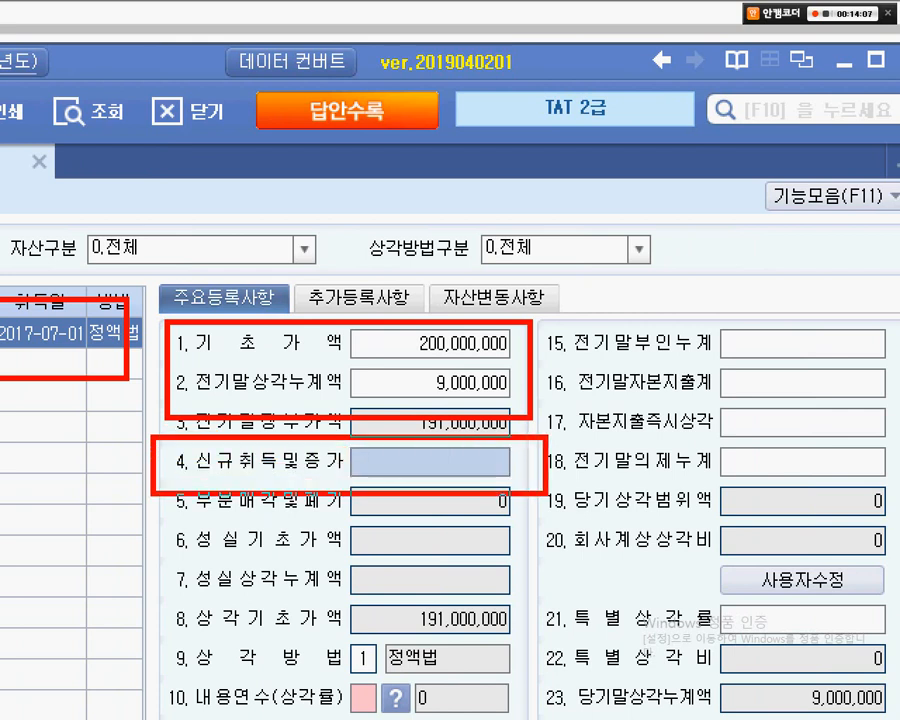
drag(690, 279, 528, 462)
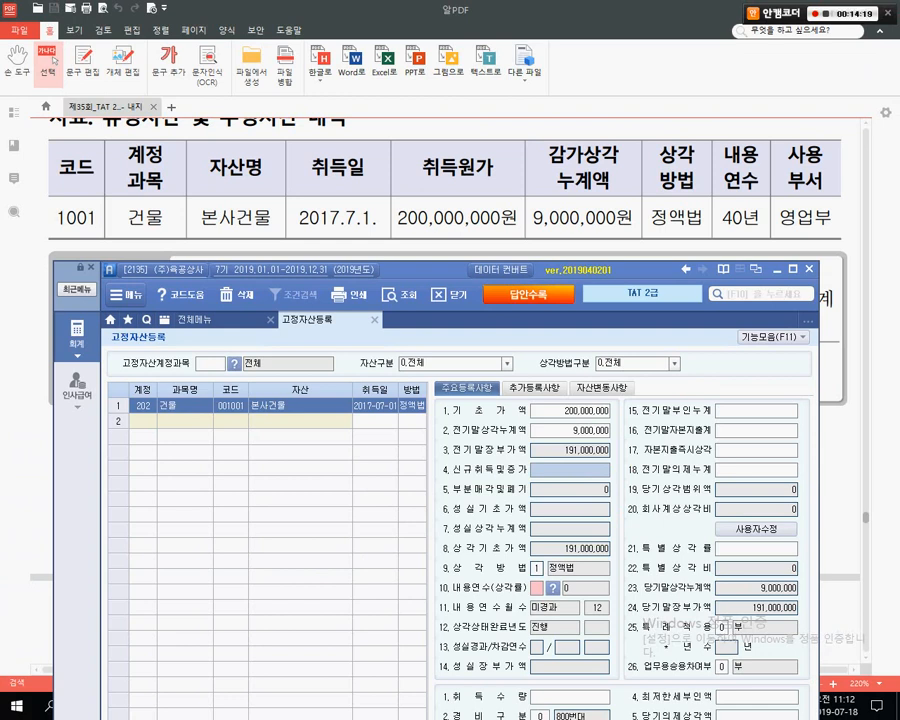
- Enter 20,000,000 in 4.신규취득및증가 and bring the form's lower fields into view
text(20000000)
key(Return)
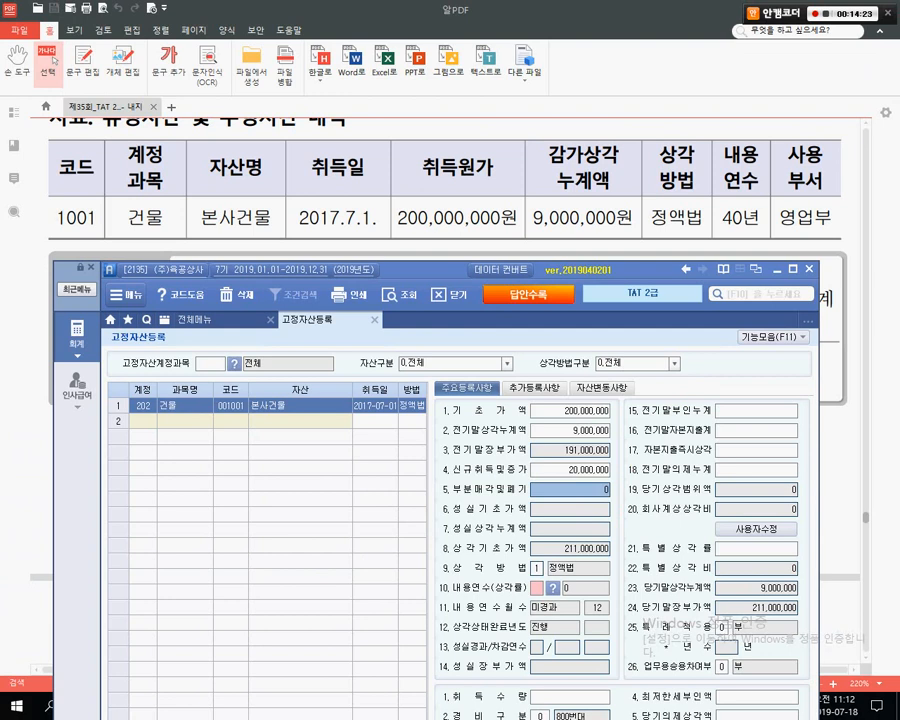
drag(428, 270, 426, 162)
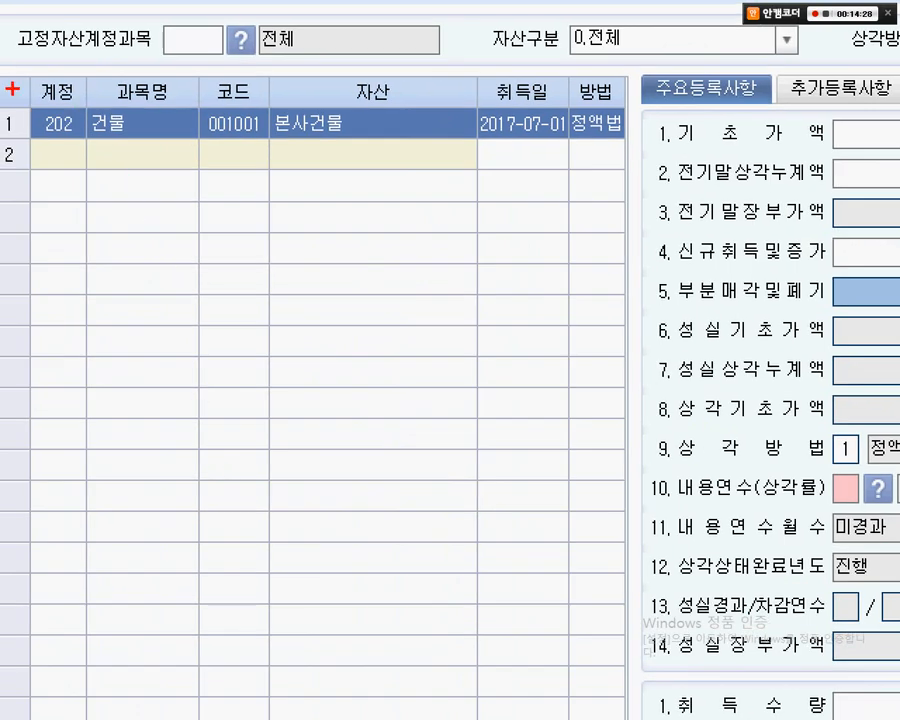
mouse_move(6, 86)
mouse_down()
mouse_move(118, 94)
mouse_move(181, 165)
mouse_up()
drag(129, 67, 87, 219)
drag(68, 63, 129, 158)
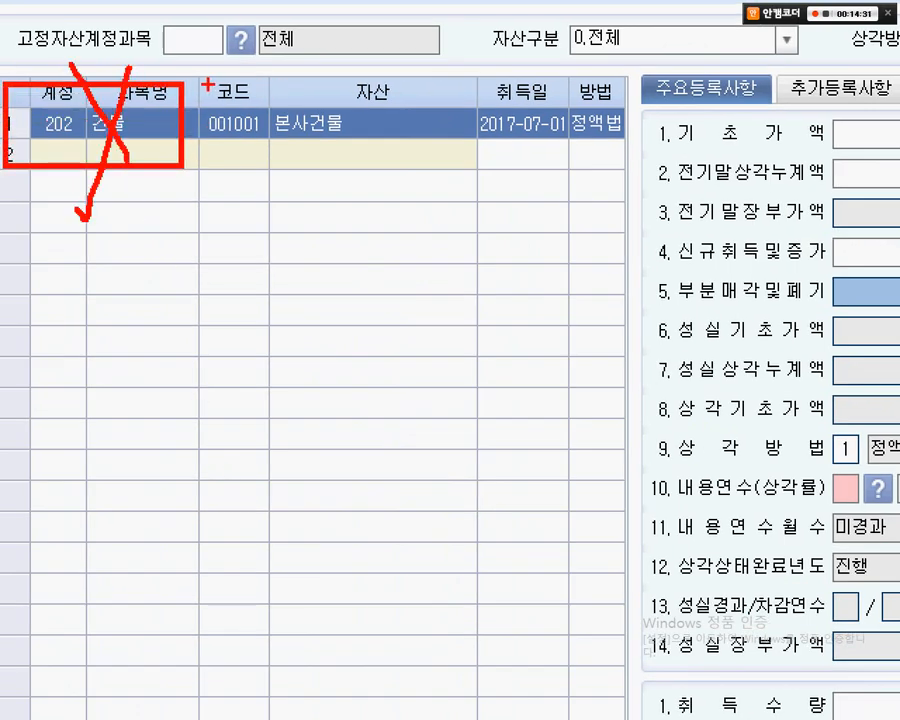
mouse_move(206, 83)
mouse_down()
mouse_move(486, 112)
mouse_move(617, 179)
mouse_up()
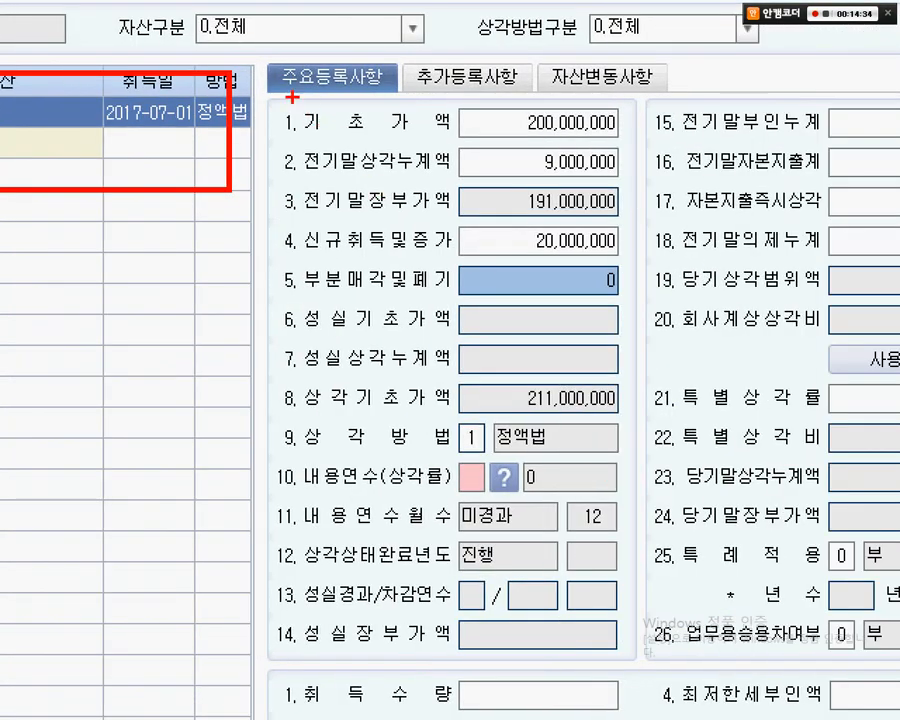
mouse_move(268, 94)
mouse_down()
mouse_move(432, 117)
mouse_move(655, 213)
mouse_up()
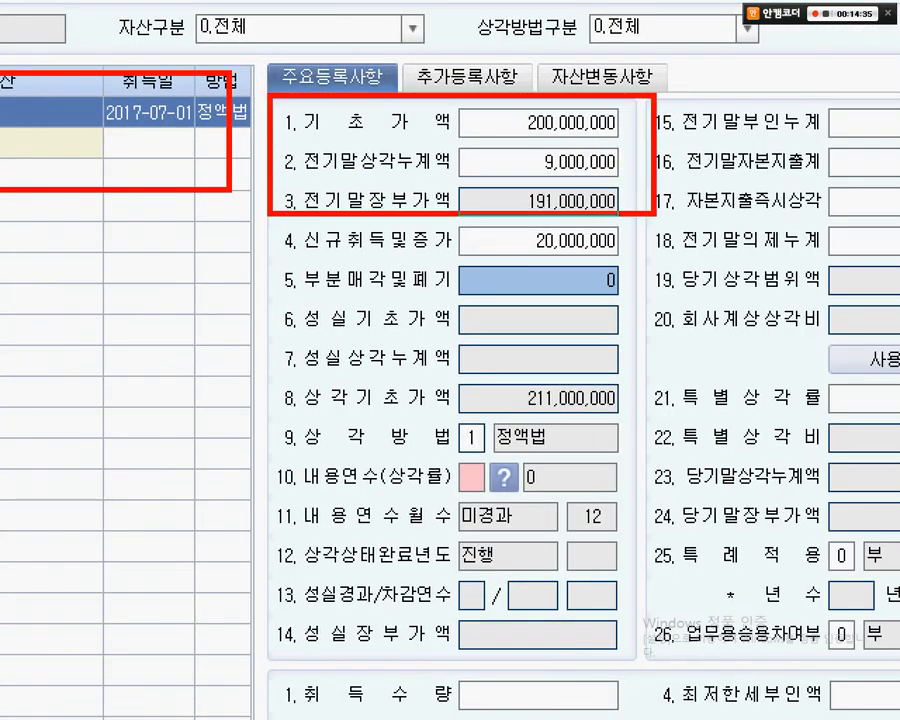
drag(557, 131, 433, 160)
drag(478, 78, 553, 134)
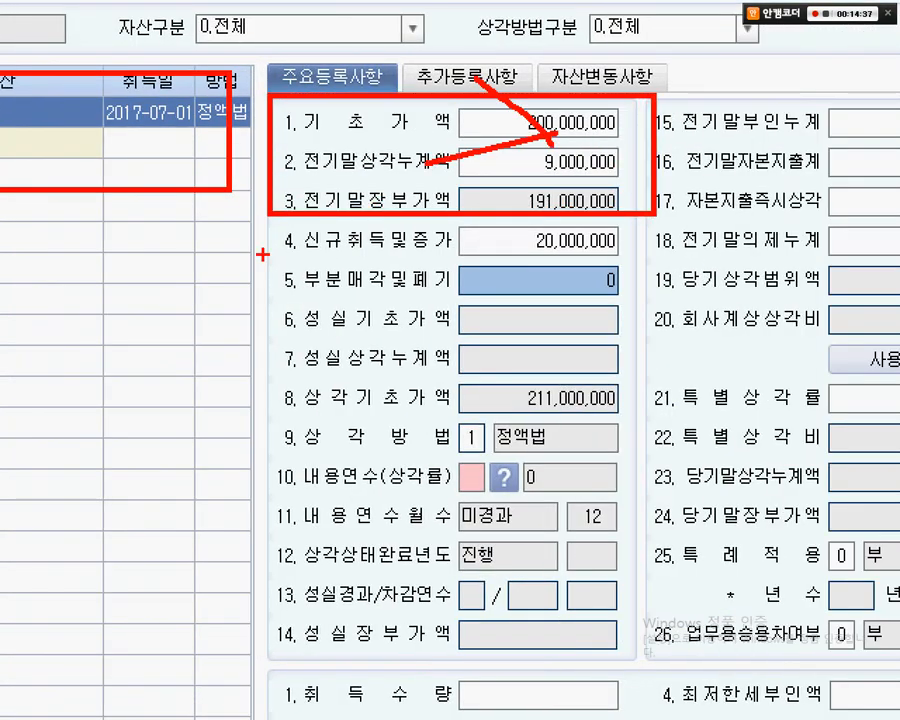
drag(248, 213, 656, 258)
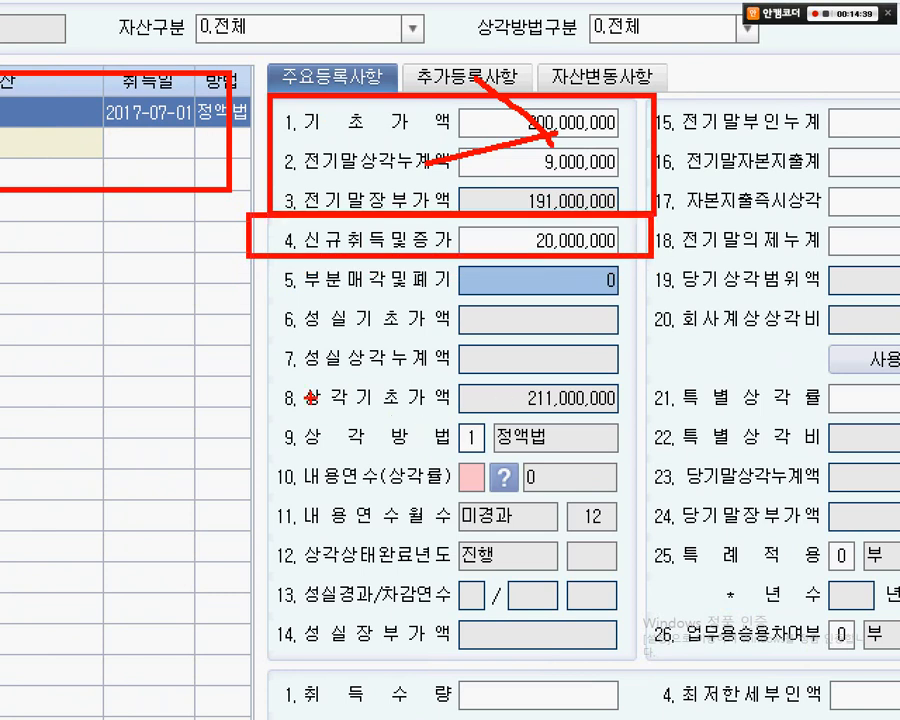
drag(256, 411, 612, 457)
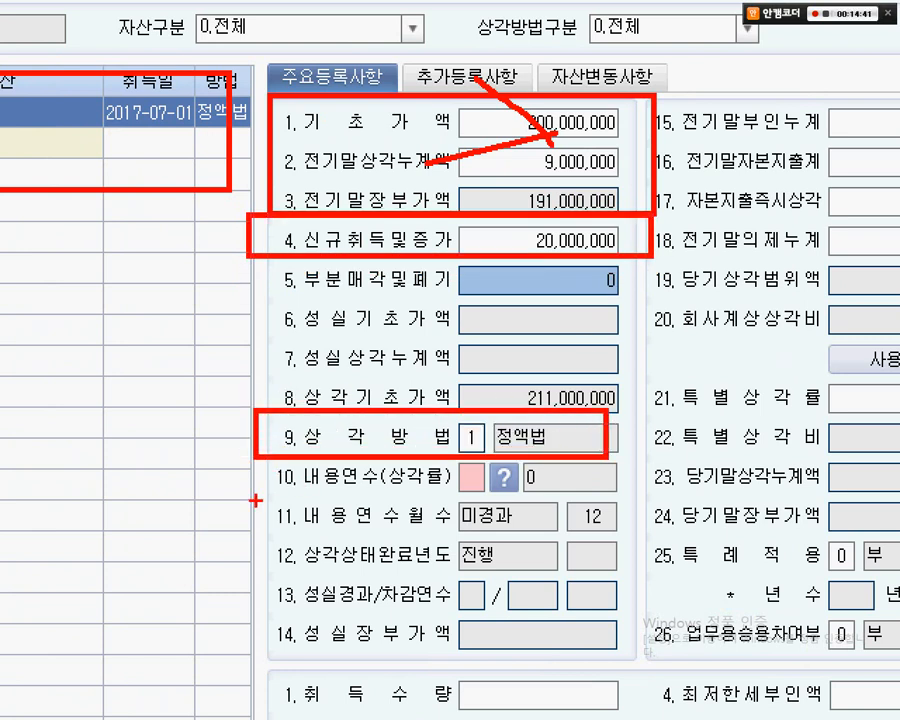
drag(254, 490, 642, 496)
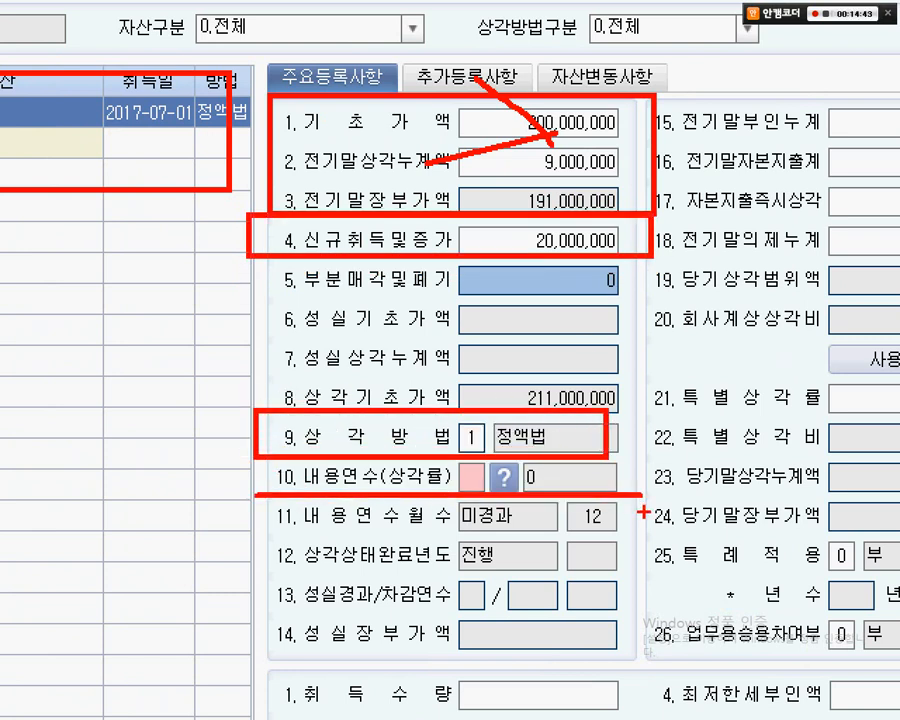
- Mark the lower fields showing the new 211,000,000 상각기초가액 and 당기말장부가액
key(Escape)
key(ctrl+1)
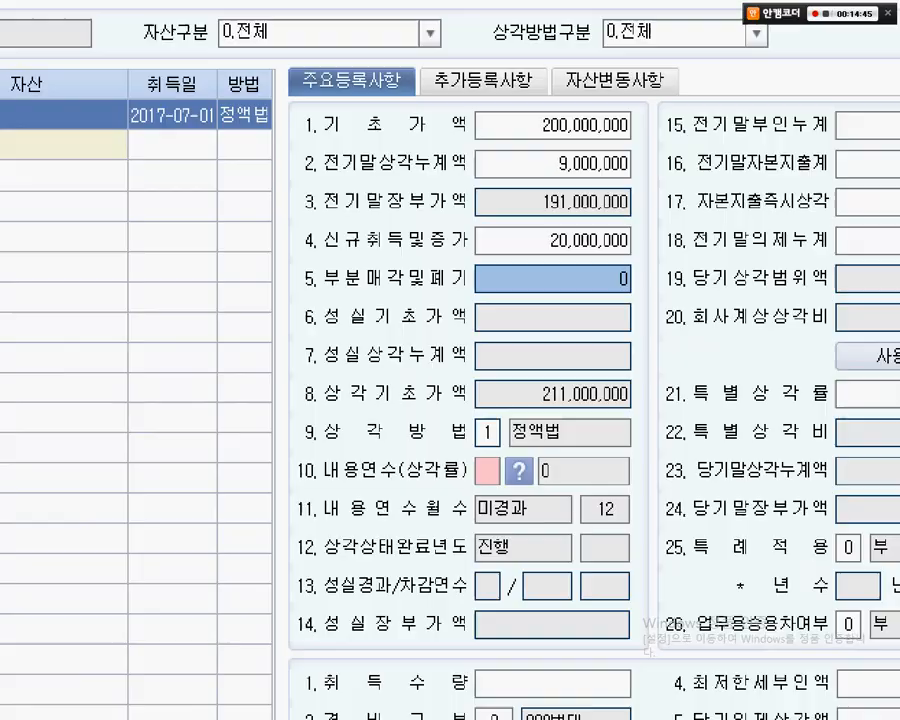
drag(50, 62, 244, 166)
mouse_move(521, 85)
mouse_down()
mouse_move(603, 62)
mouse_move(606, 137)
mouse_up()
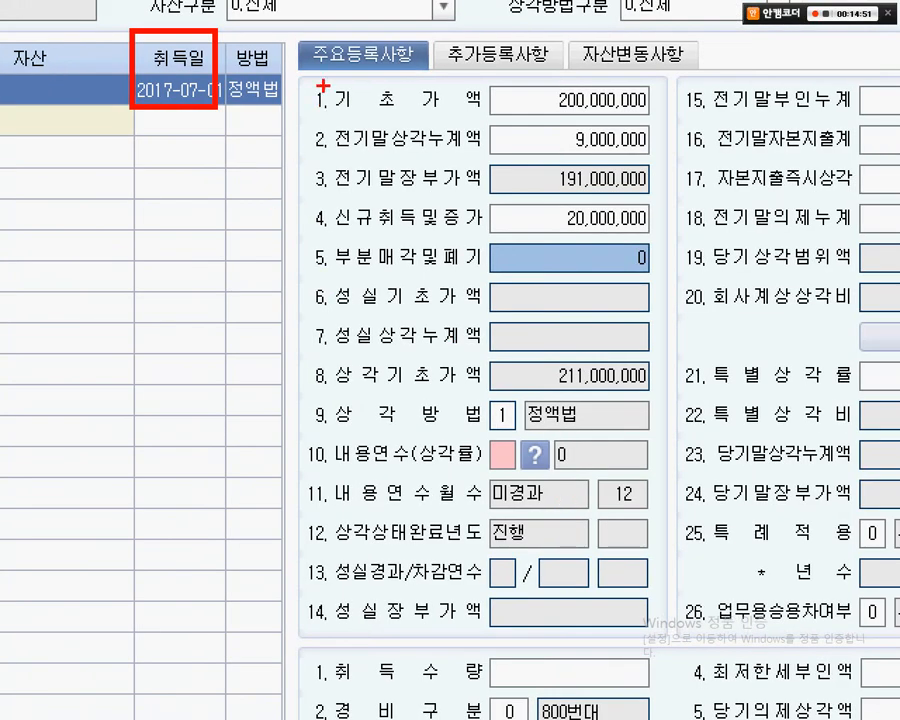
mouse_move(290, 68)
mouse_down()
mouse_move(430, 84)
mouse_move(676, 153)
mouse_up()
drag(770, 148, 682, 108)
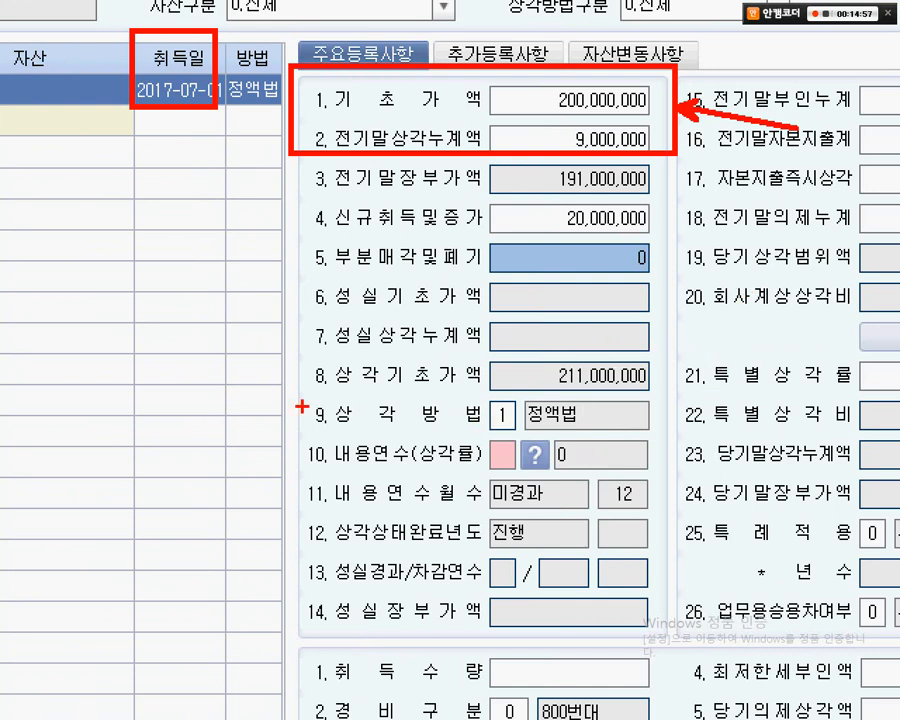
mouse_move(296, 401)
mouse_down()
mouse_move(528, 428)
mouse_move(680, 430)
mouse_up()
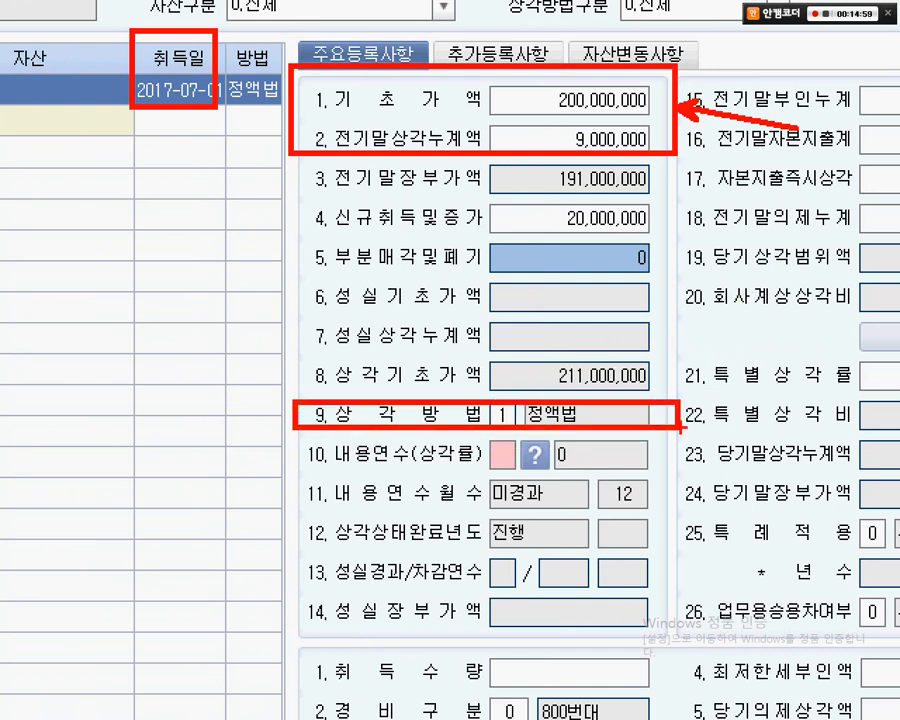
key(Escape)
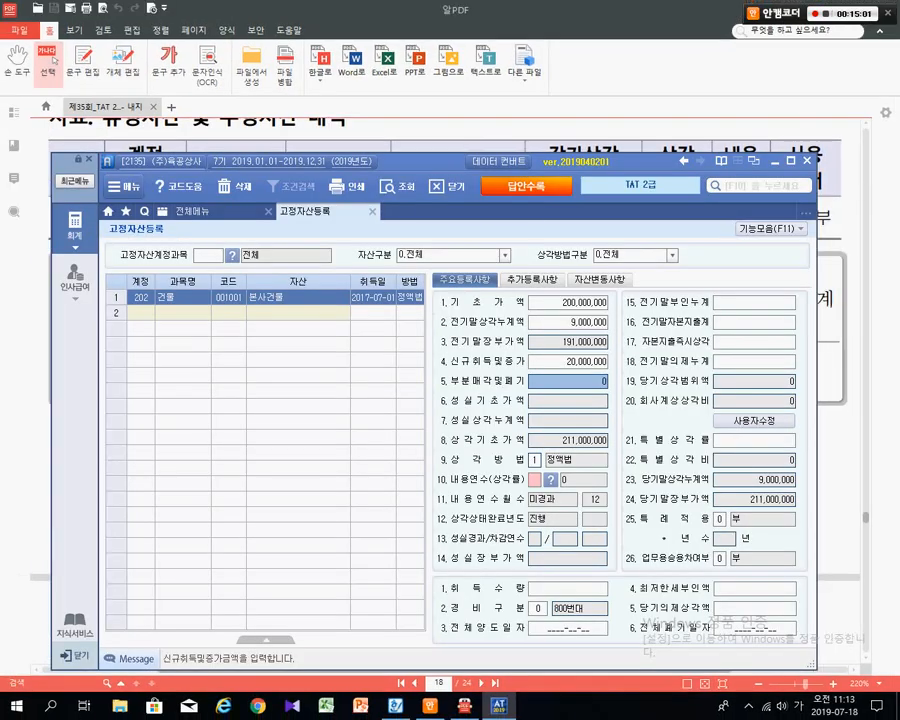
- Check the PDF's useful life and enter 40 years in 10.내용연수, giving 5,500,000 depreciation
drag(432, 161, 446, 246)
key(ctrl+2)
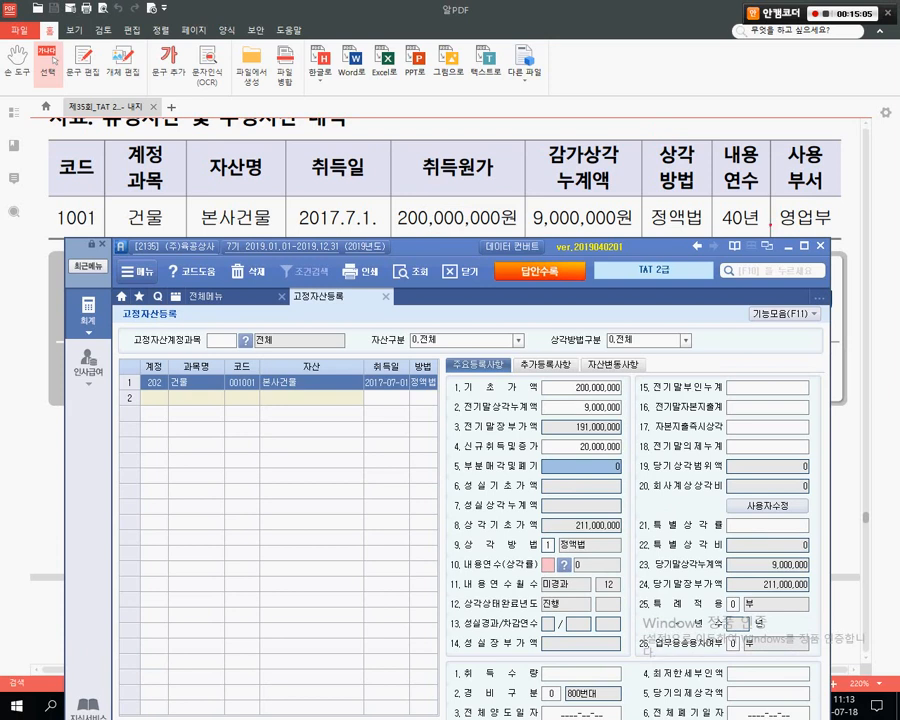
drag(771, 226, 742, 178)
key(Escape)
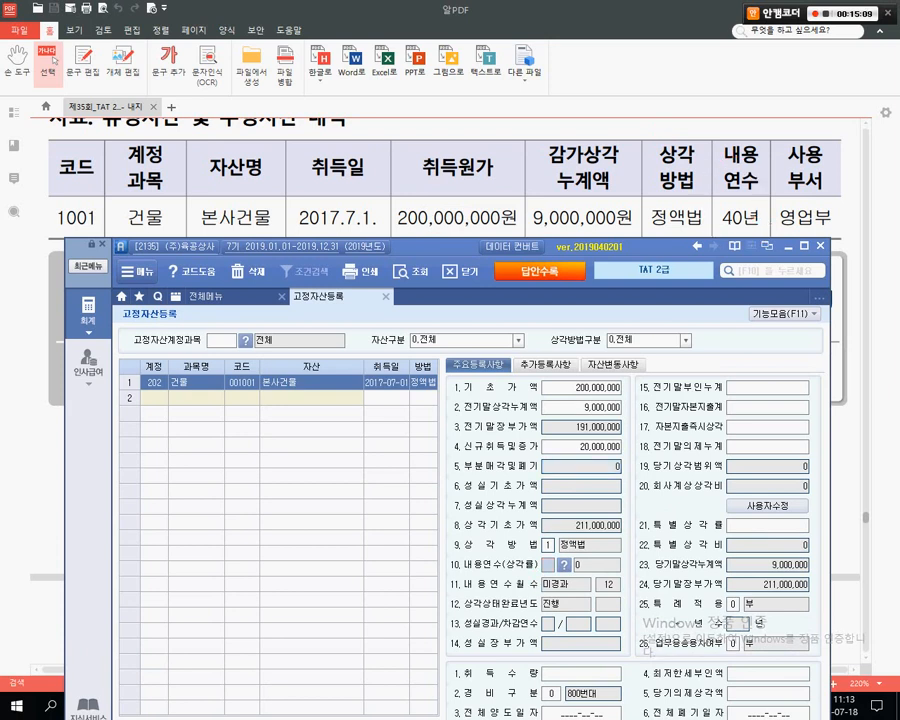
text(40)
key(Return)
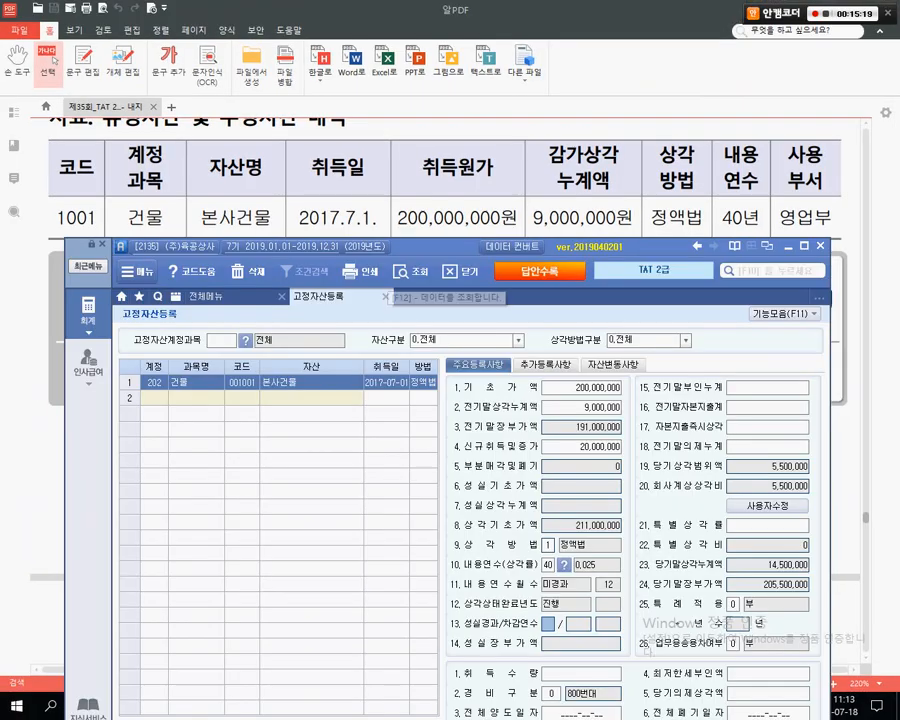
drag(430, 247, 434, 108)
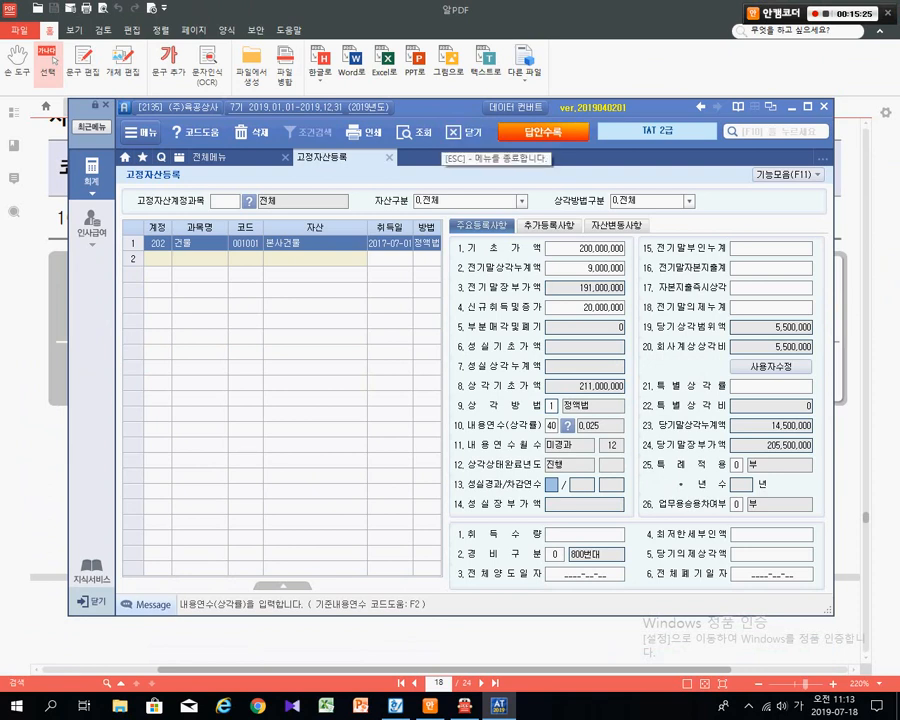
drag(438, 107, 427, 287)
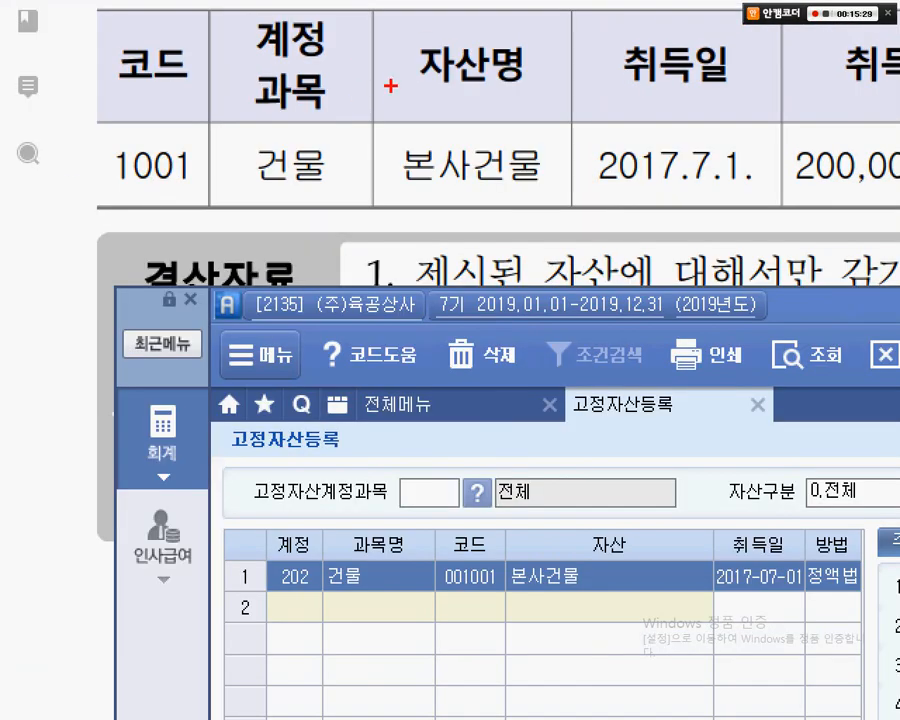
- Enter acquisition quantity 1 for 본사건물, keep the 800-range expense class, and close 고정자산등록
mouse_move(373, 90)
mouse_down()
mouse_move(518, 141)
mouse_move(585, 205)
mouse_up()
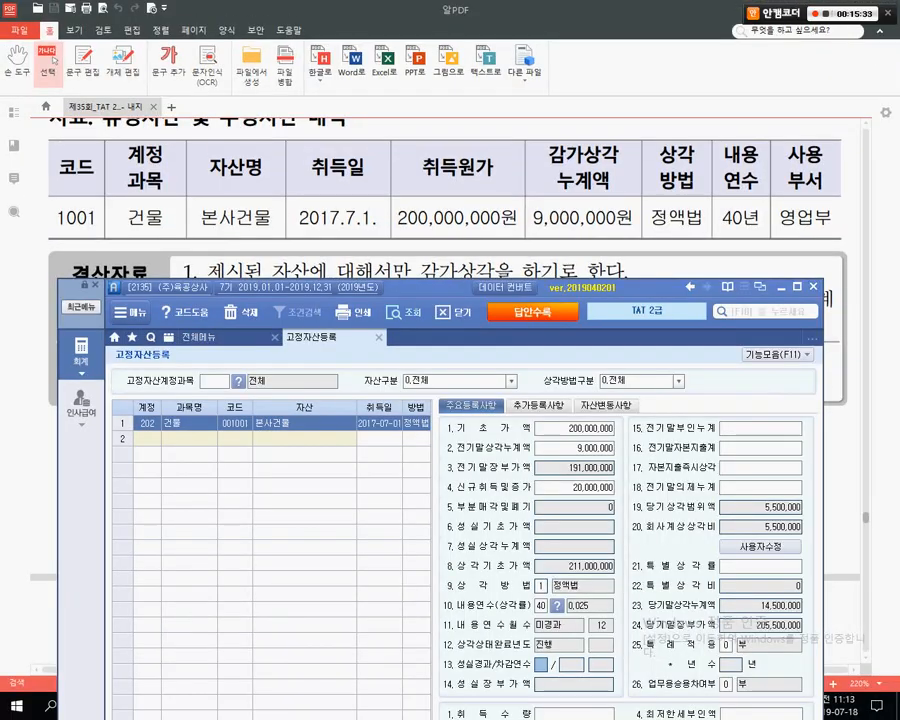
drag(410, 289, 408, 236)
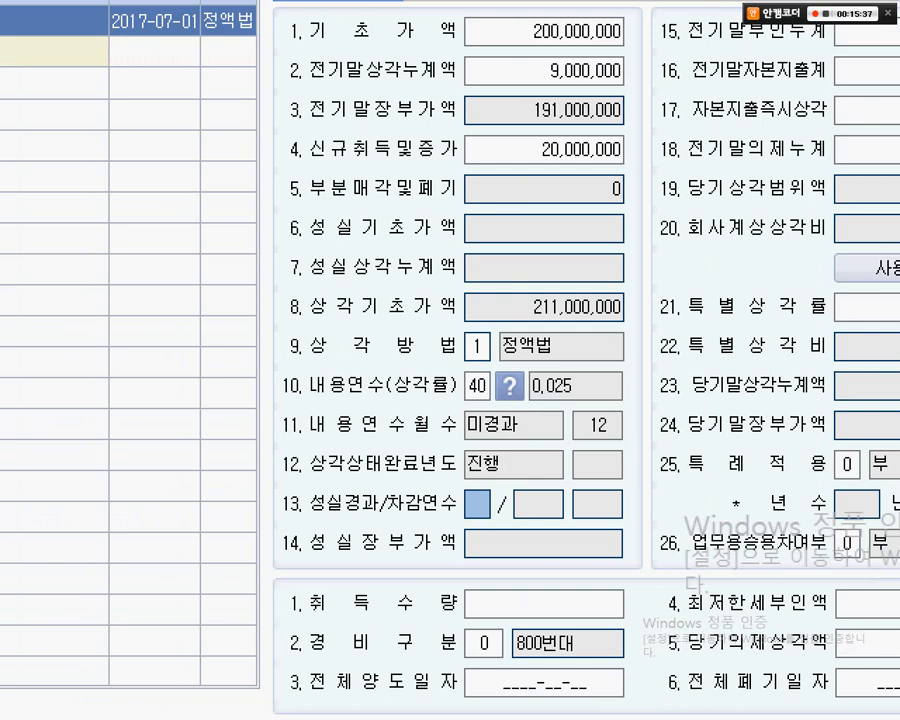
drag(268, 616, 623, 667)
mouse_move(266, 574)
mouse_down()
mouse_move(677, 637)
mouse_move(659, 621)
mouse_up()
key(Escape)
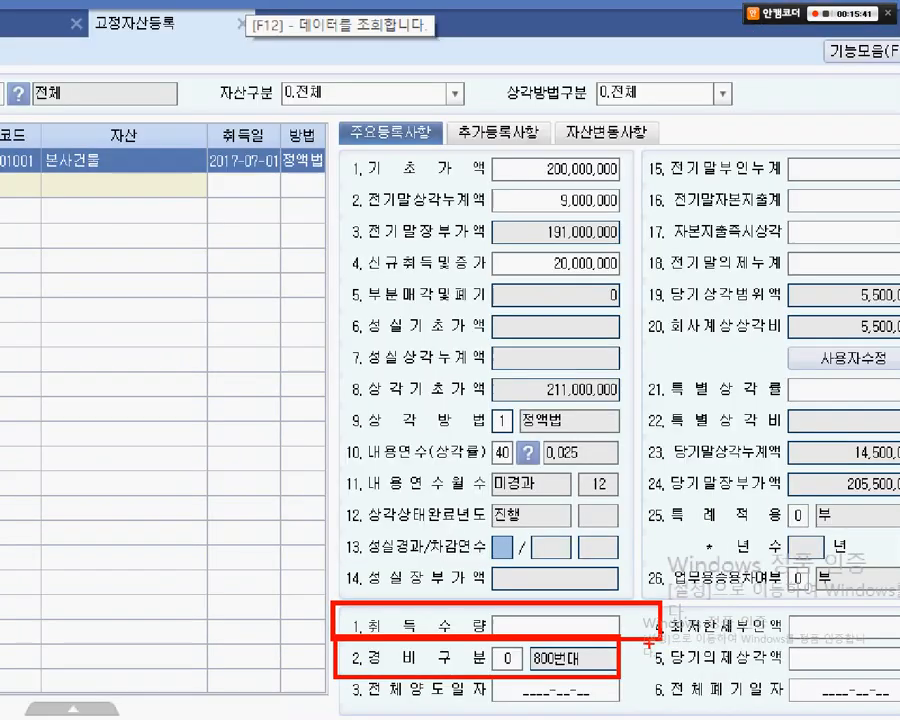
key(Return)
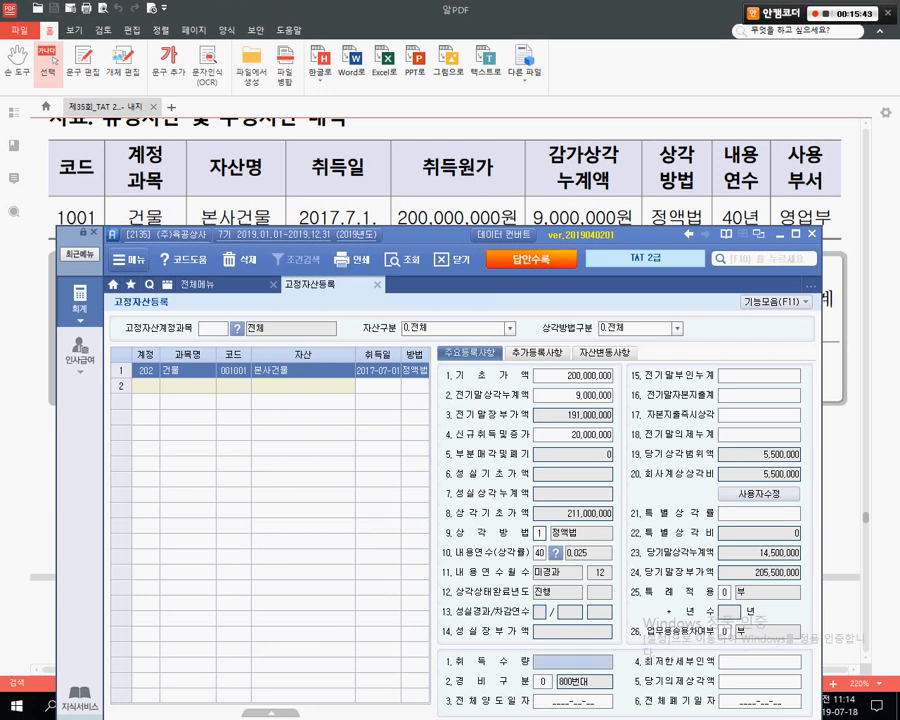
text(1)
key(Return)
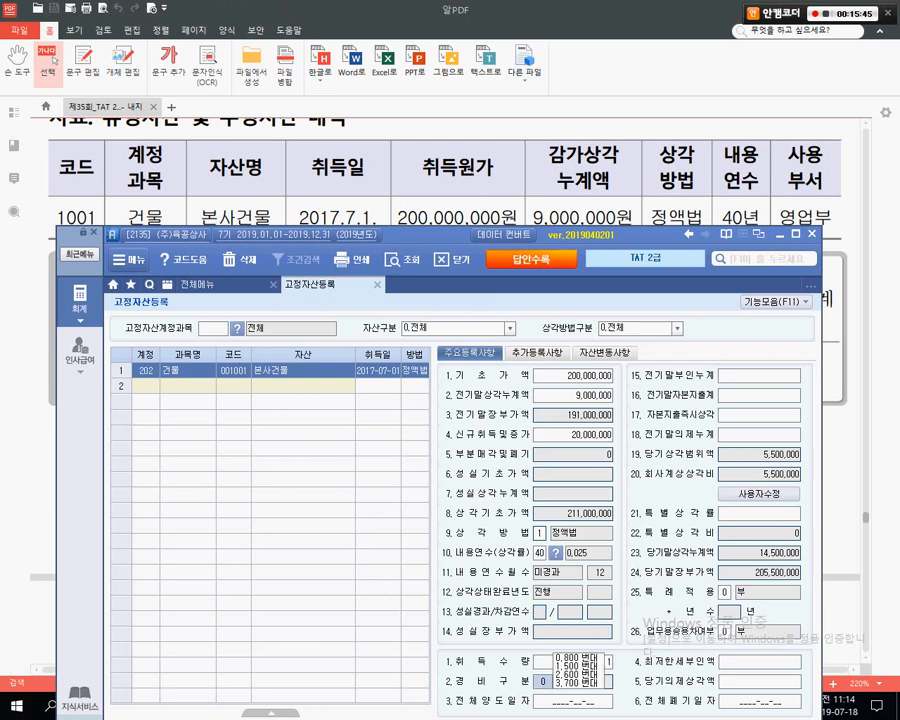
key(Return)
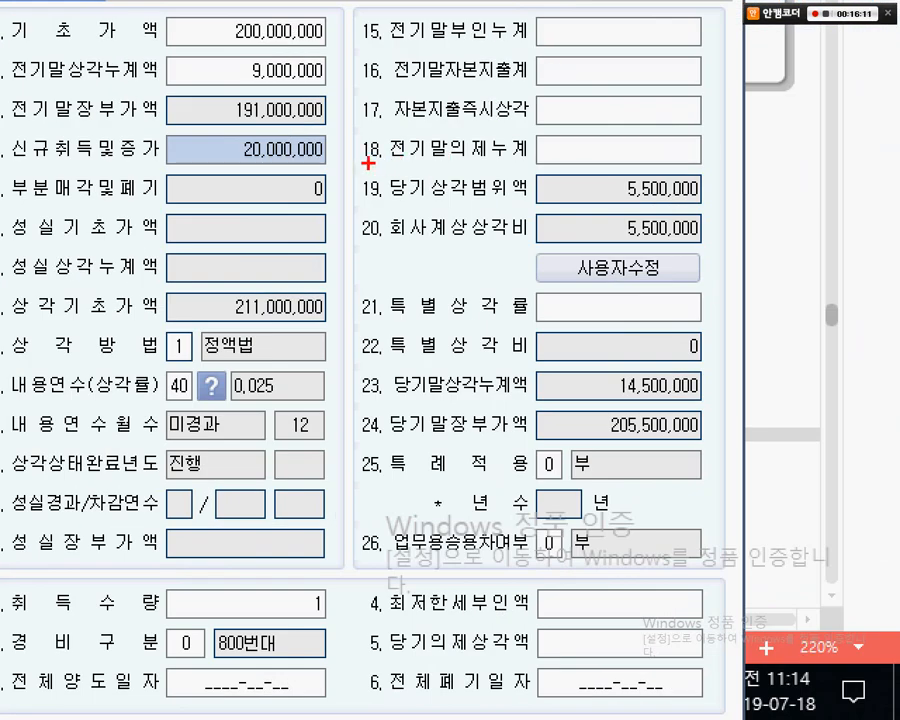
mouse_move(335, 165)
mouse_down()
mouse_move(568, 208)
mouse_move(721, 211)
mouse_move(793, 242)
mouse_up()
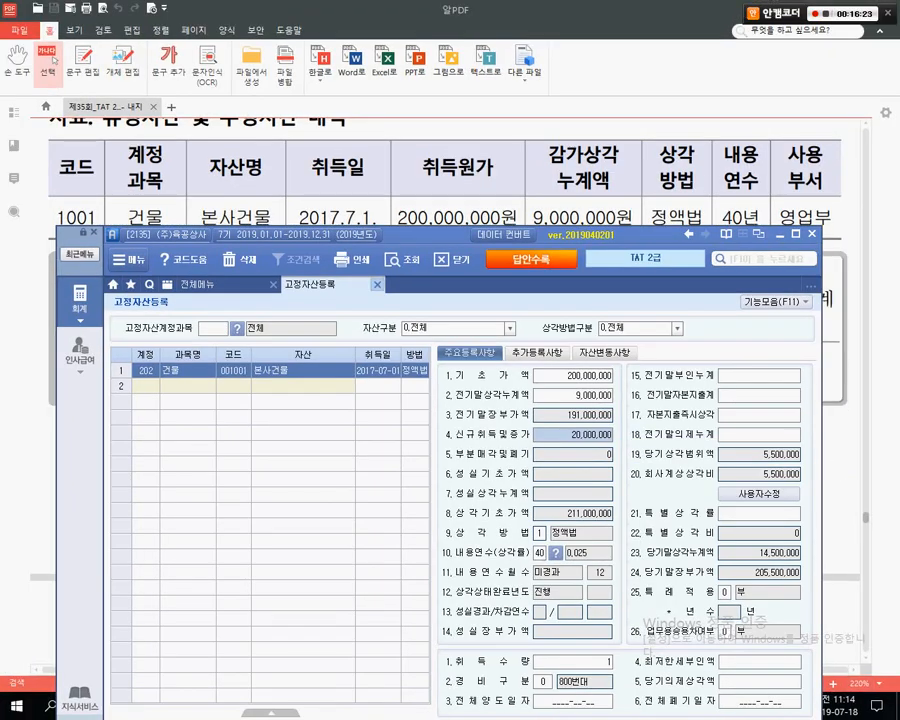
click(377, 284)
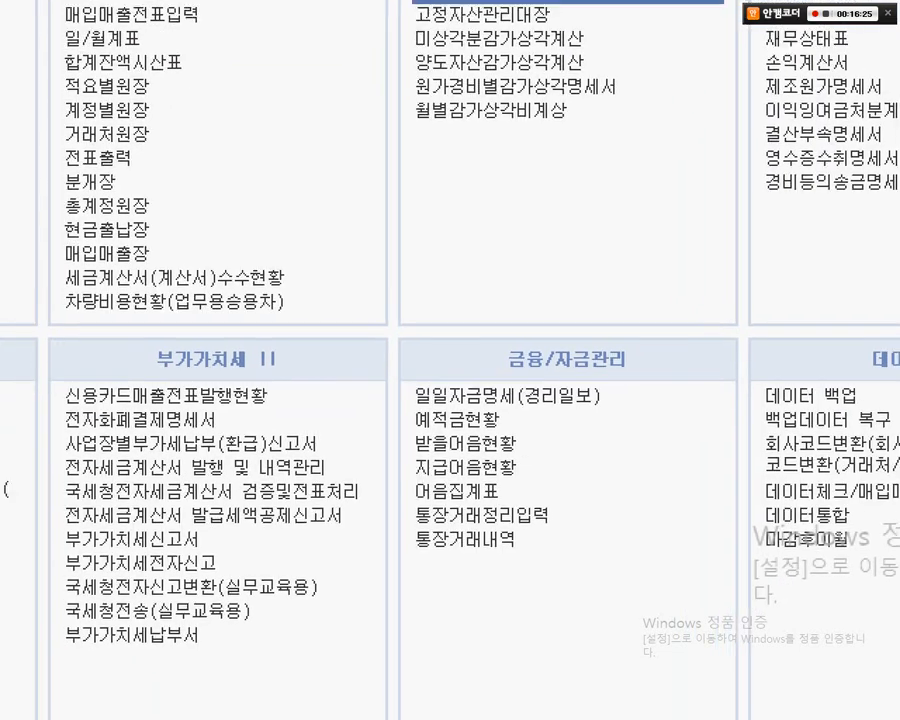
- Open 월별감가상각비계상 and calculate depreciation through month 12
click(516, 526)
mouse_move(387, 168)
mouse_down()
mouse_move(589, 215)
mouse_move(738, 312)
mouse_up()
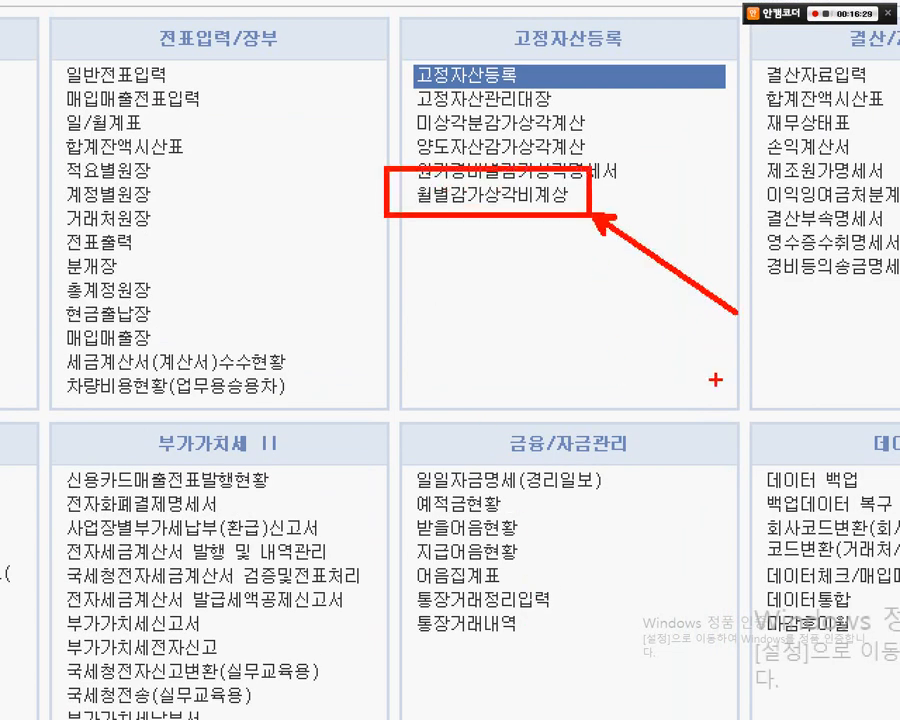
key(Escape)
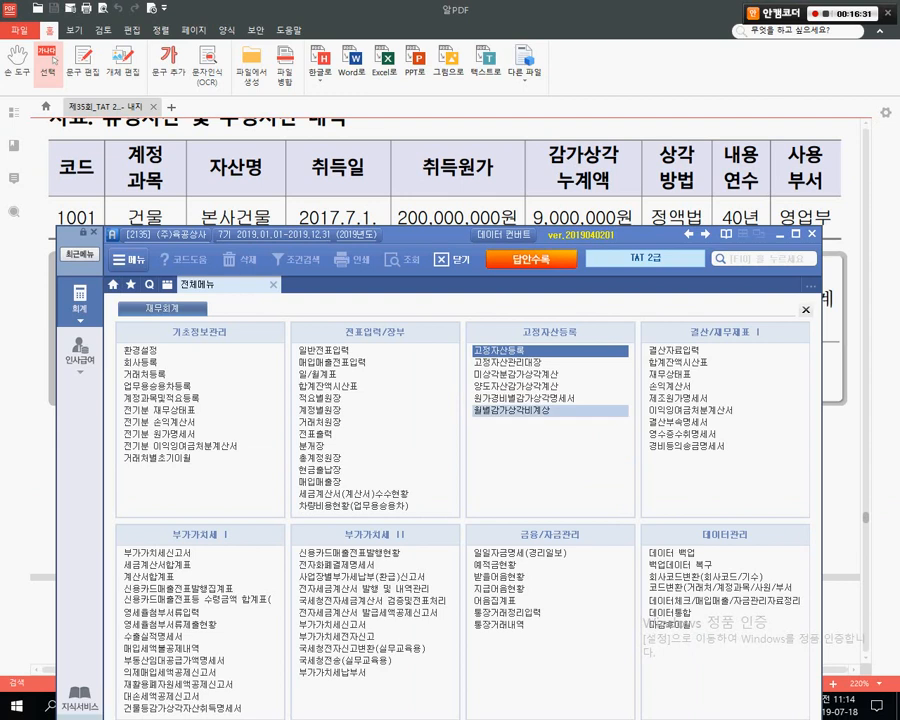
click(510, 410)
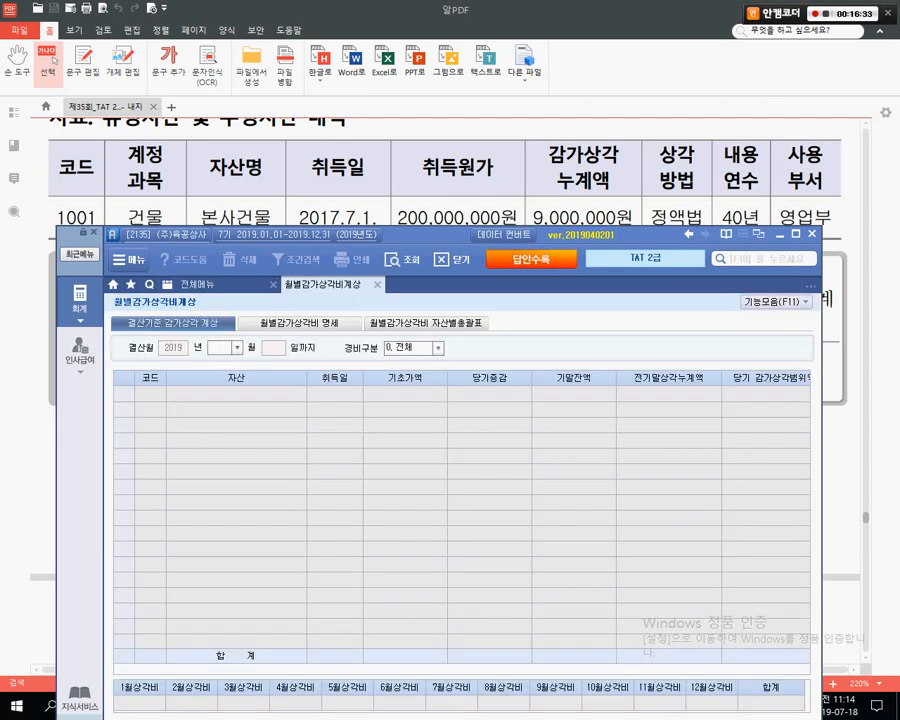
text(12)
key(Return)
key(Return)
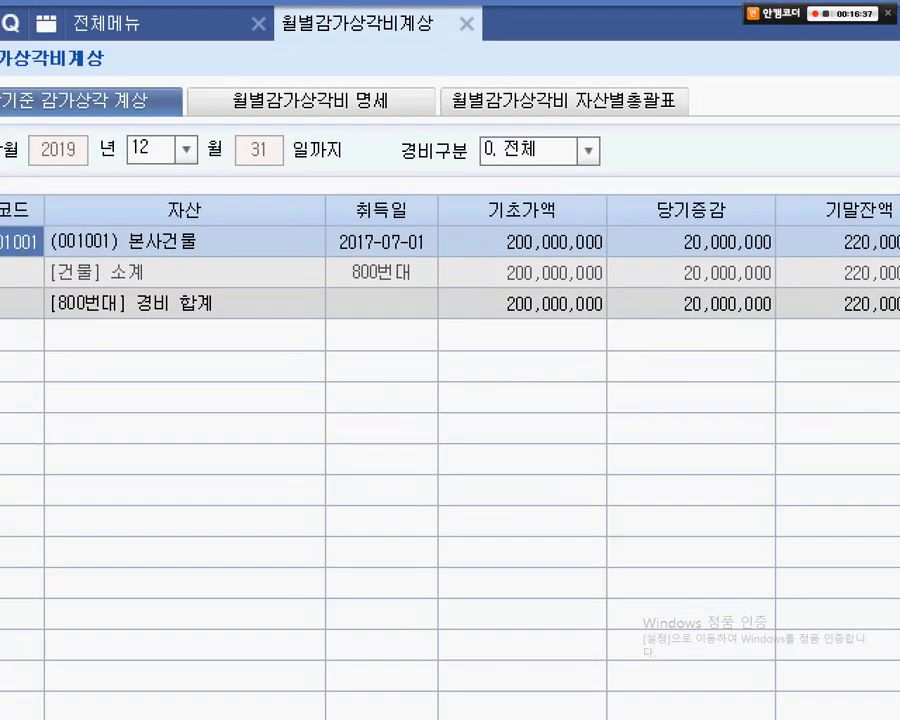
- Review the 본사건물 row's 5,500,000 depreciation, then exit and save the monthly data
mouse_move(68, 224)
mouse_down()
mouse_move(351, 221)
mouse_move(450, 252)
mouse_up()
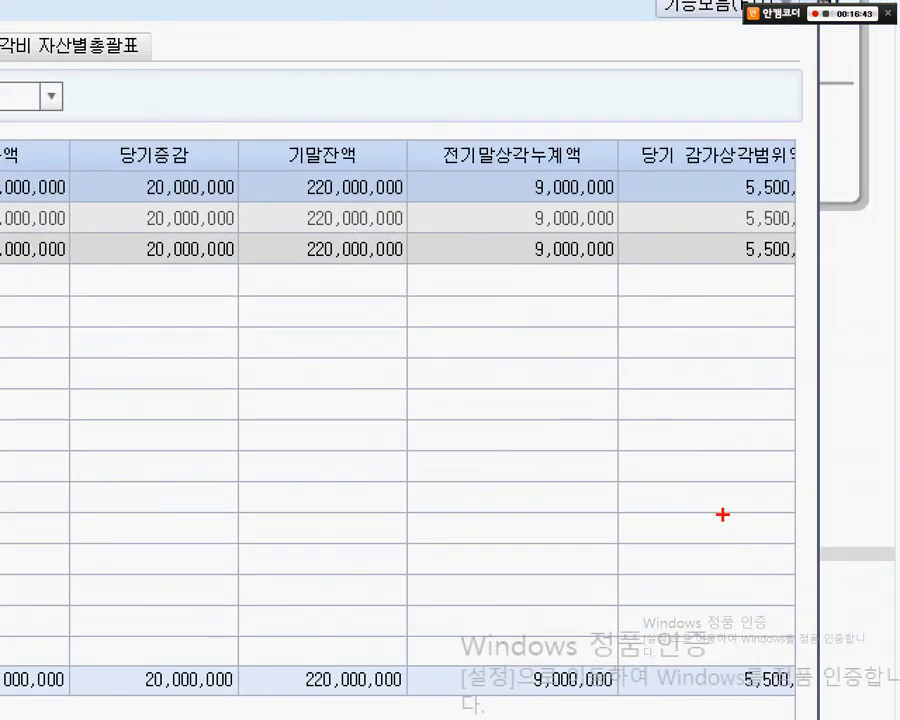
mouse_move(620, 109)
mouse_down()
mouse_move(805, 184)
mouse_move(805, 240)
mouse_up()
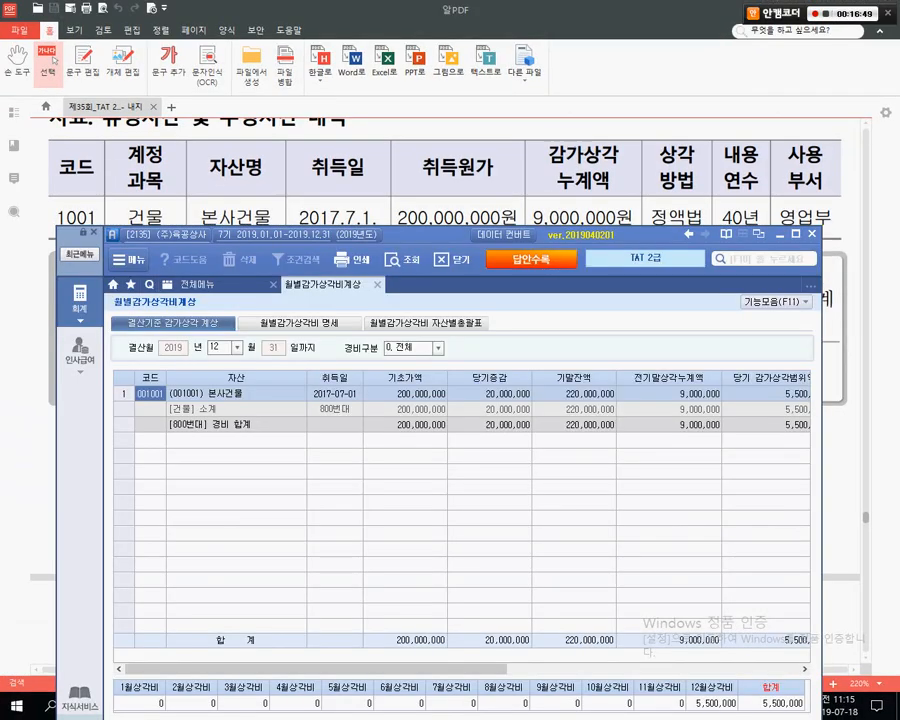
drag(300, 234, 314, 222)
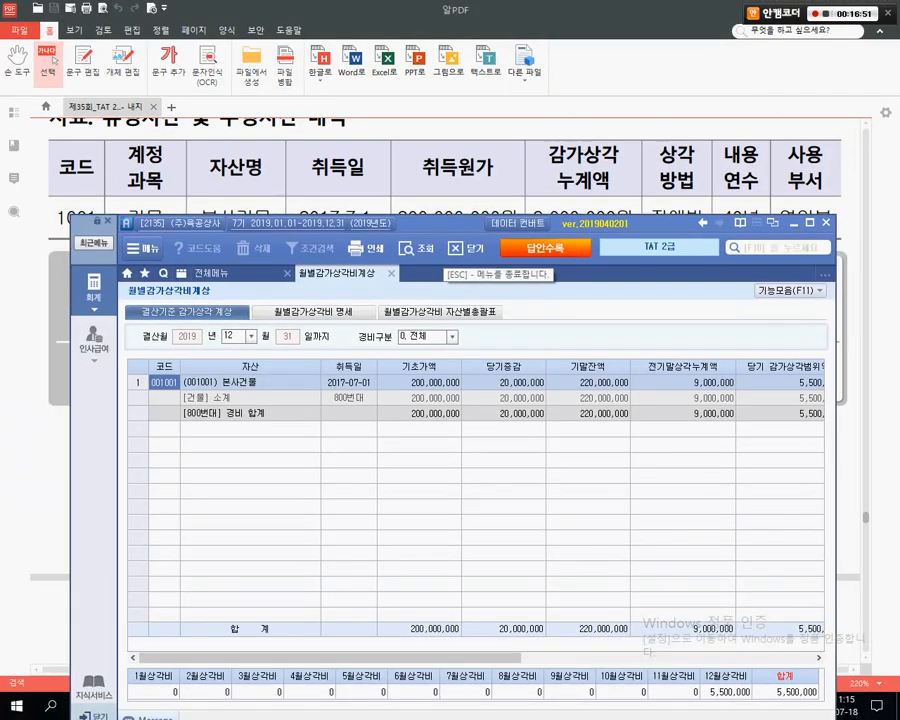
key(Return)
key(Down)
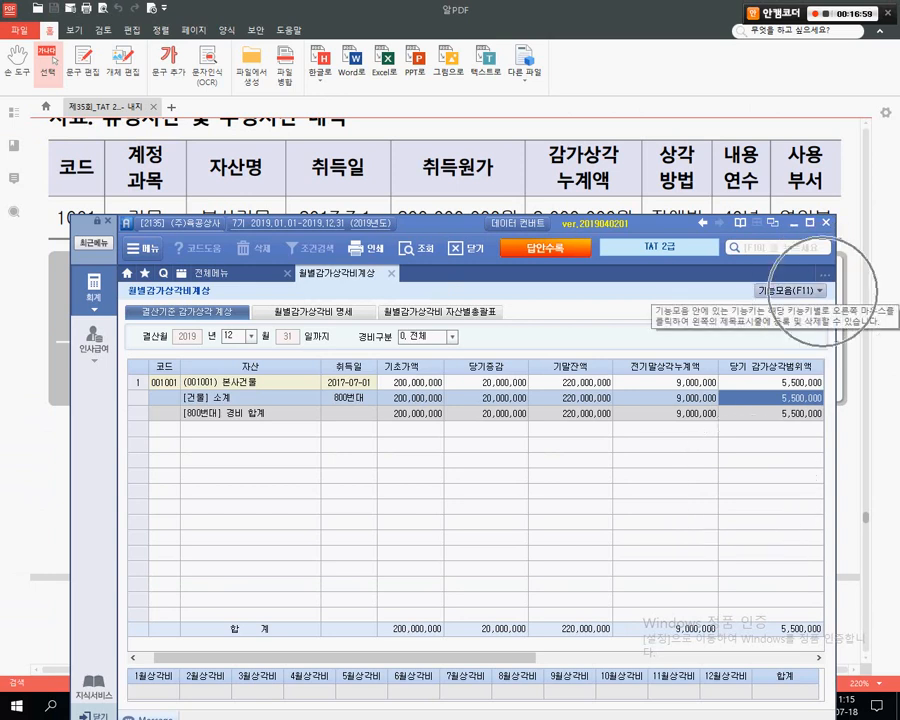
click(818, 290)
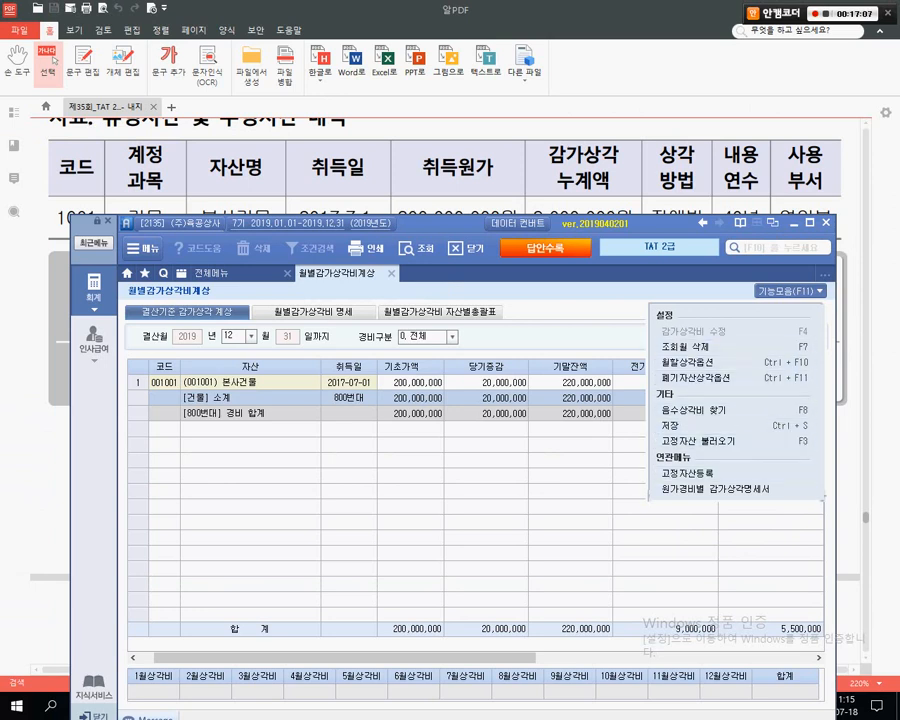
key(Escape)
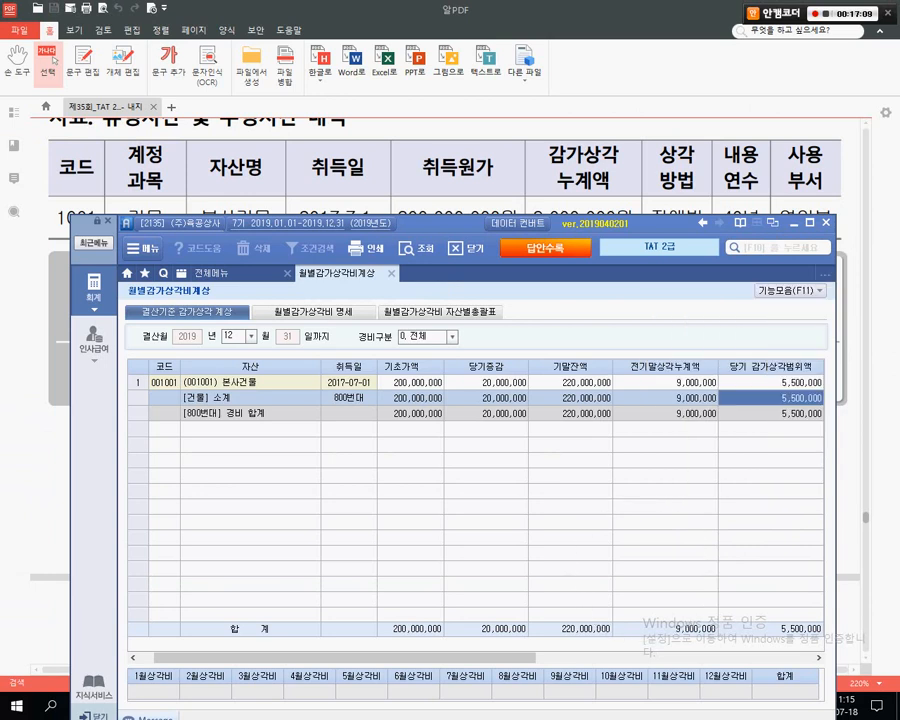
key(ctrl)
key(Escape)
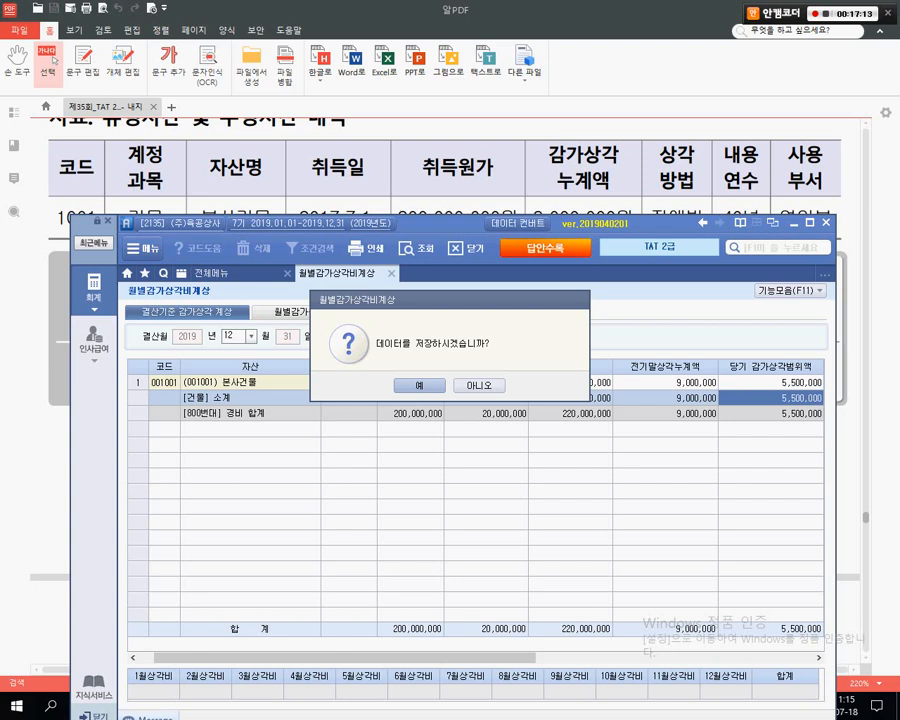
key(Return)
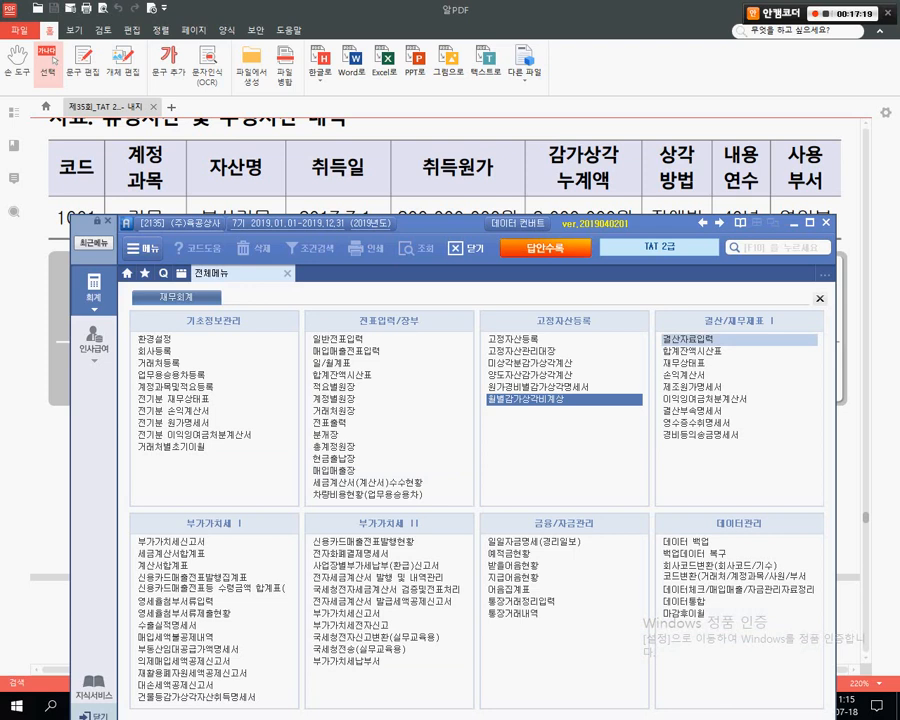
- Open 결산자료입력 for months 1 through 12
click(688, 339)
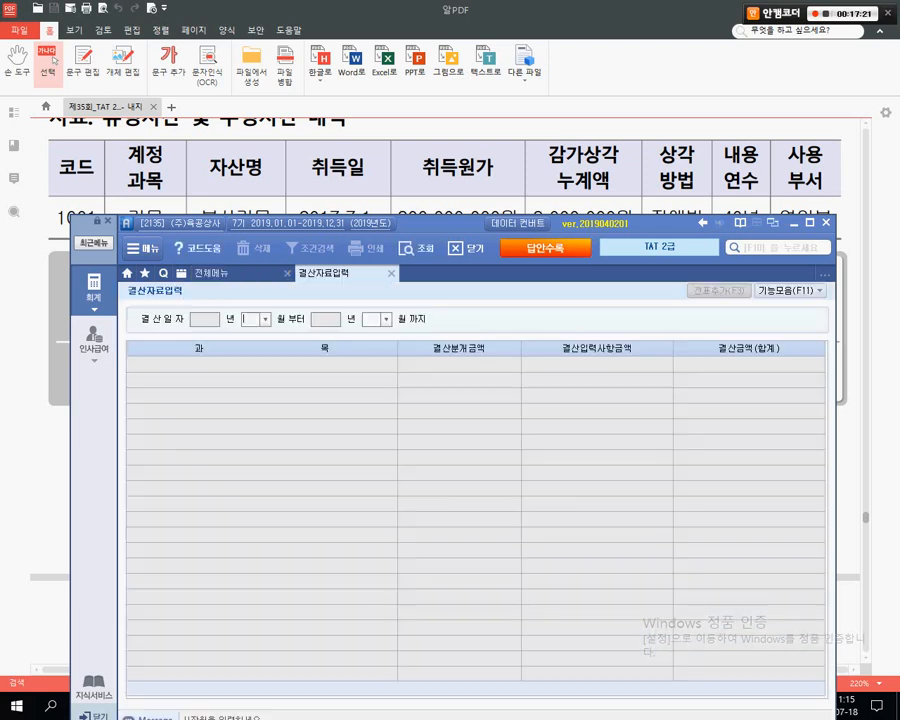
text(1)
key(Return)
text(12)
key(Return)
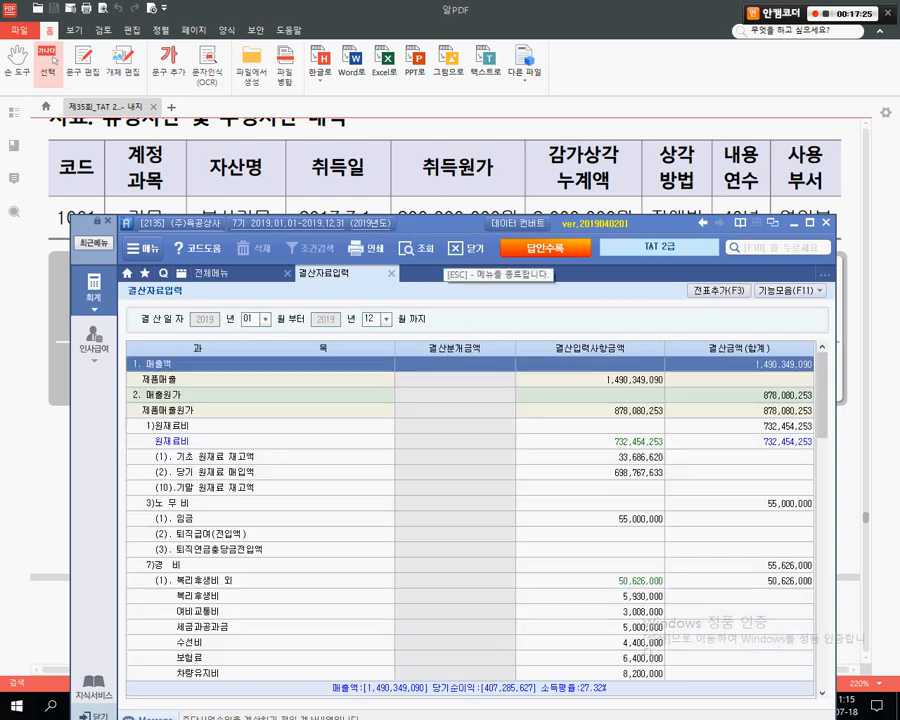
- Enter 5,500,000 as the 건물 depreciation under 일반감가상각비
drag(446, 224, 438, 88)
click(582, 414)
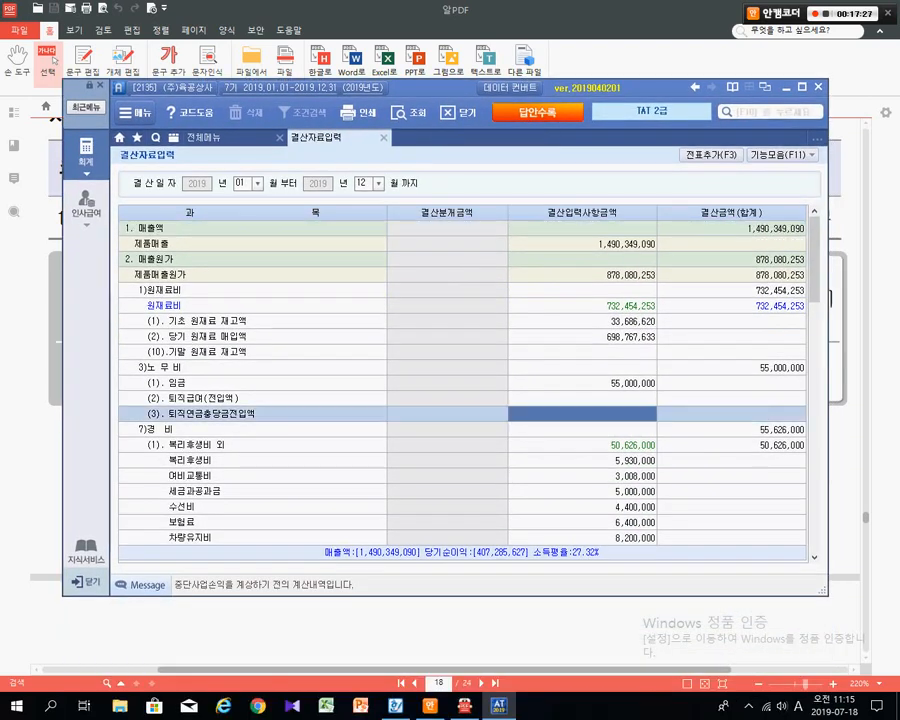
scroll(462, 383, down, 3)
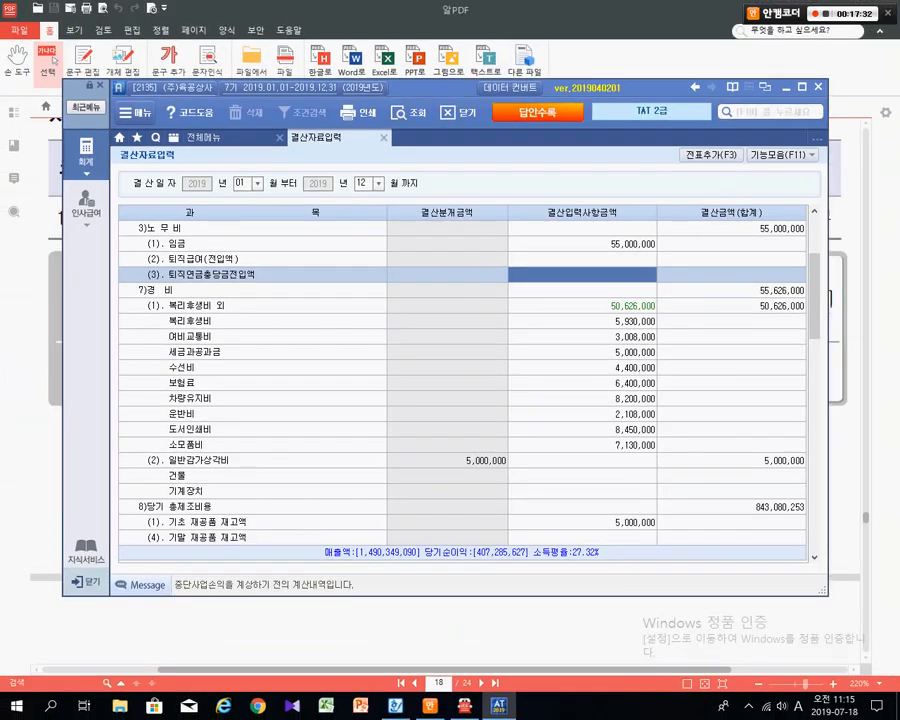
key(Return)
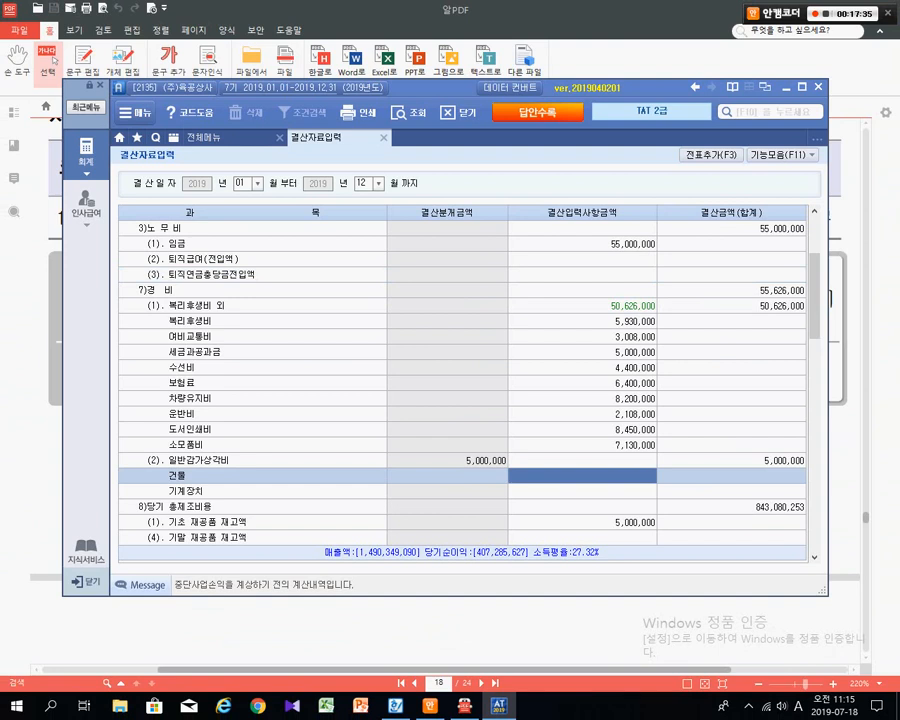
click(618, 477)
text(5500000)
key(Return)
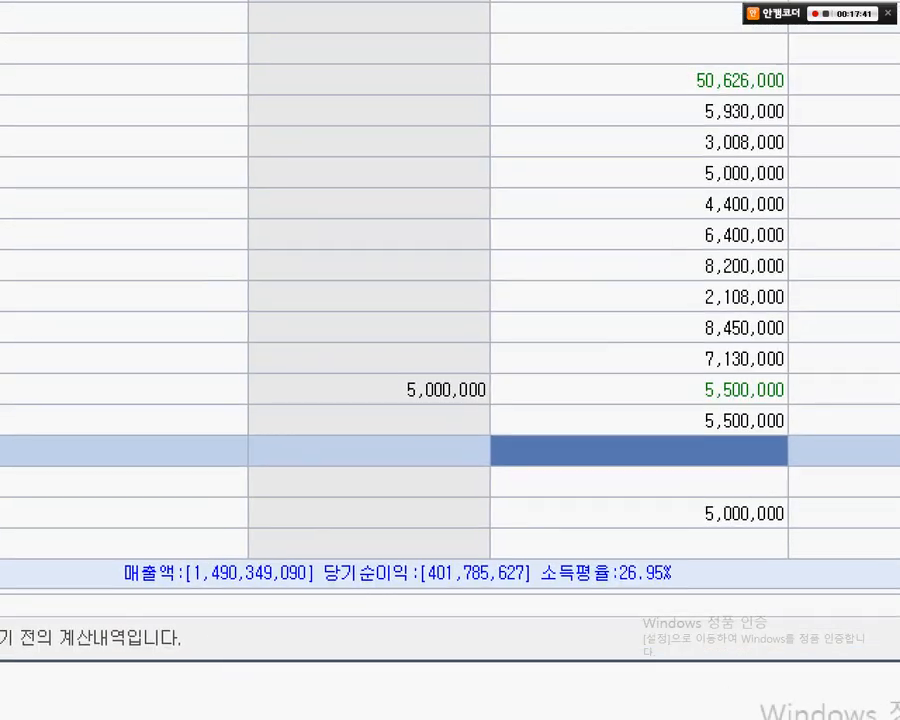
- Overwrite the 건물 depreciation input with 0 to clear it
drag(661, 361, 808, 408)
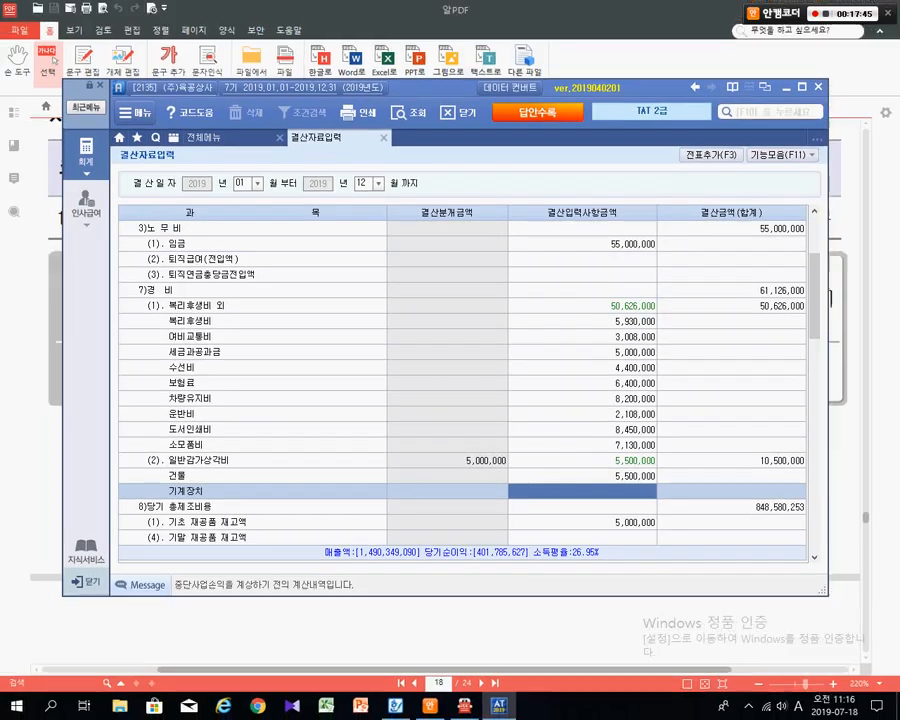
click(600, 461)
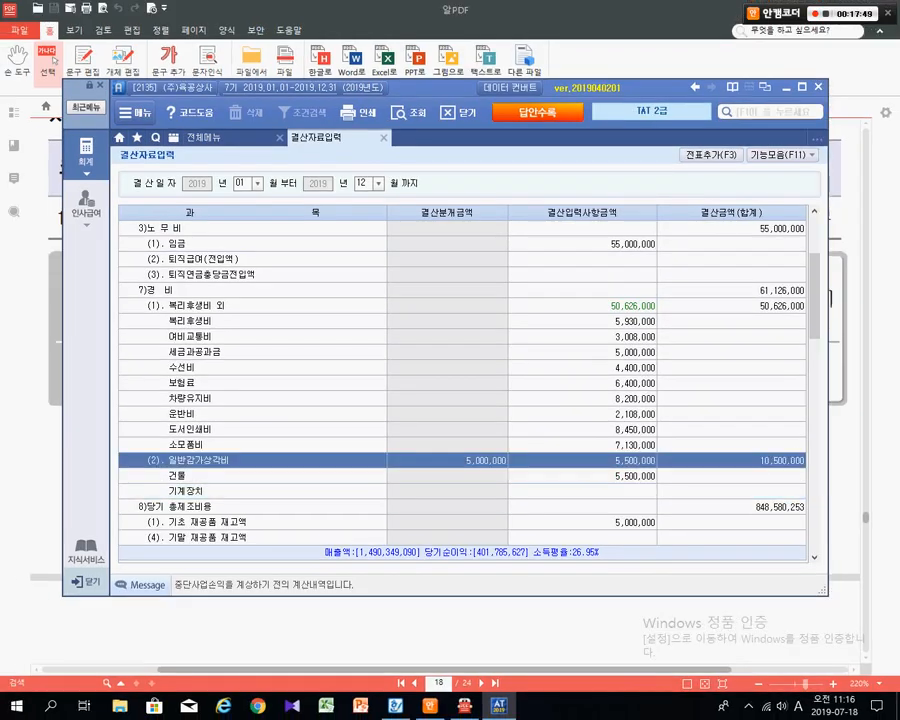
click(582, 476)
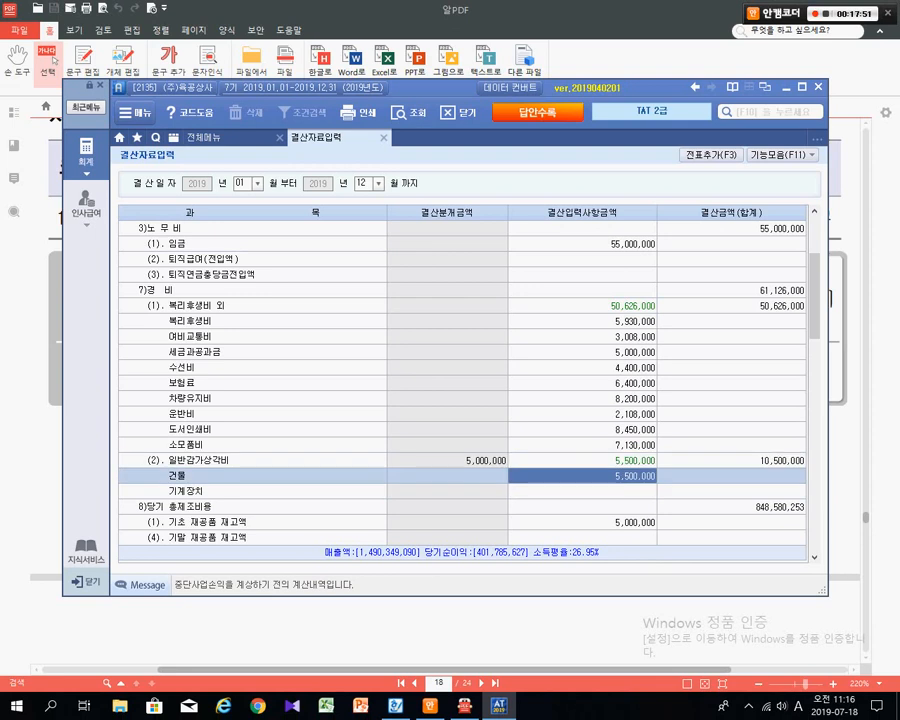
text(0)
key(Return)
click(582, 476)
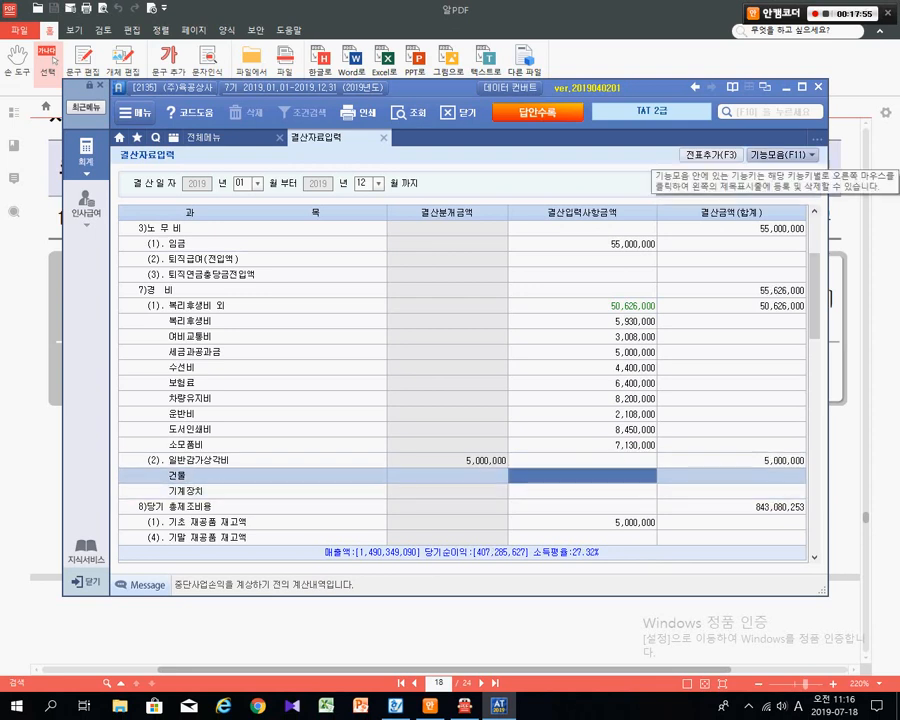
- Reflect the 5,500,000 building depreciation via 감가상각반영, acknowledge success, and close 결산자료입력
click(780, 155)
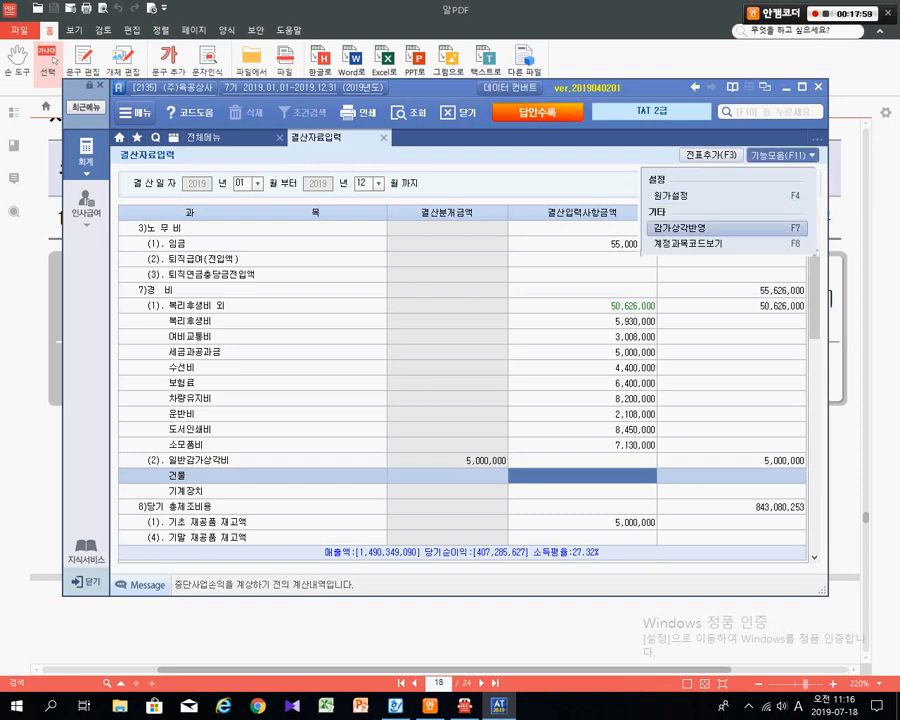
click(690, 228)
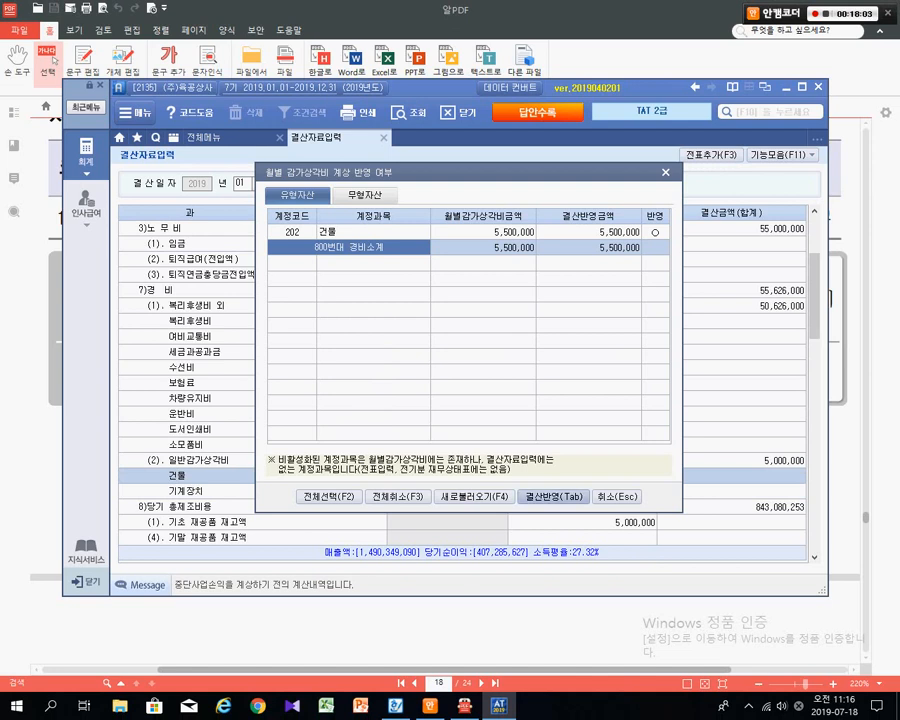
click(553, 496)
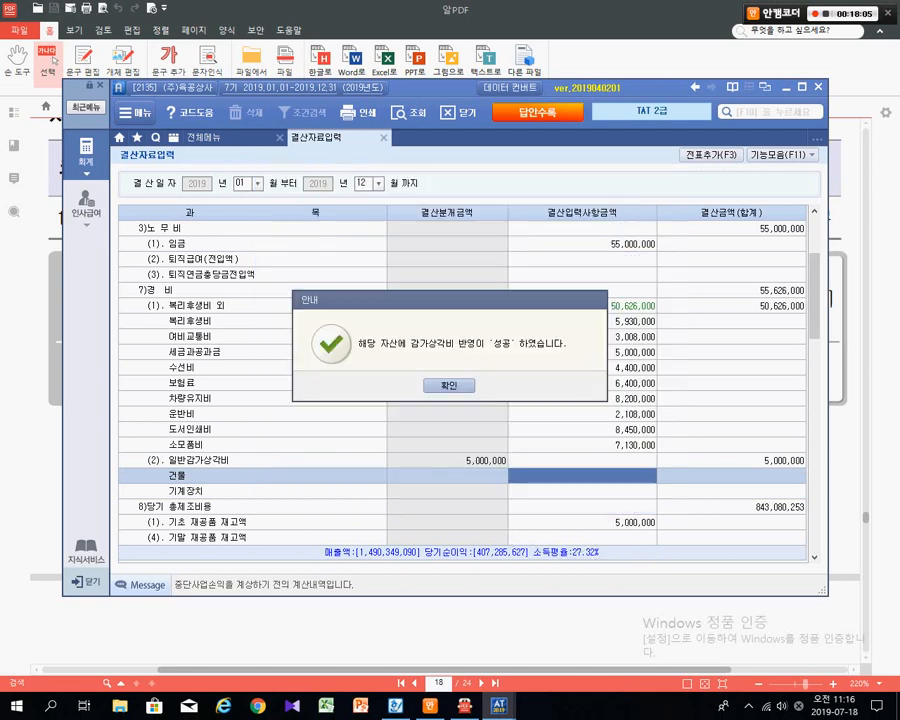
key(Return)
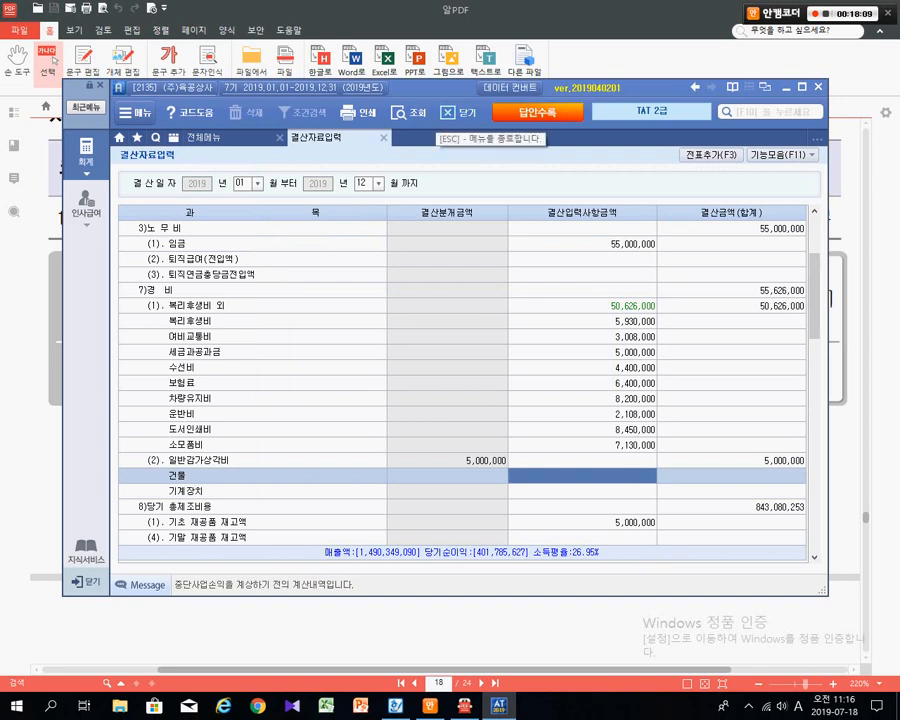
key(Escape)
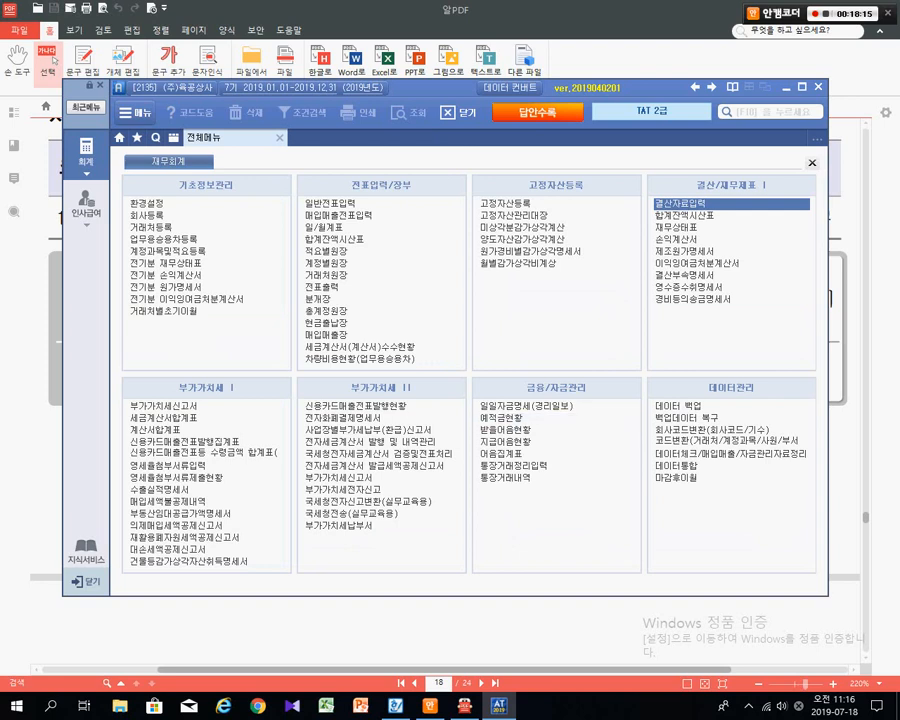
click(507, 203)
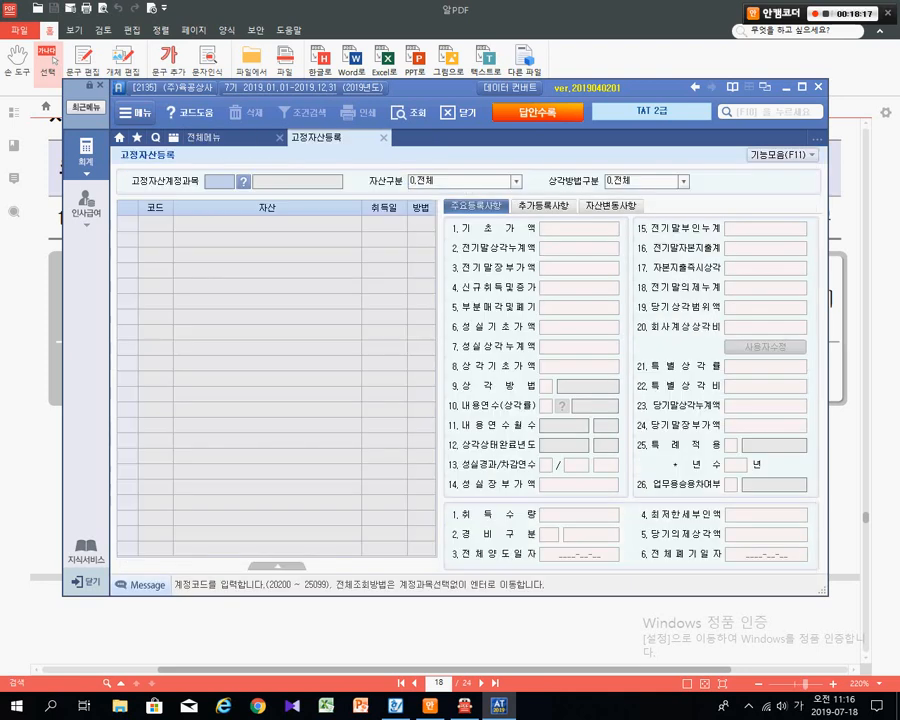
key(Return)
key(Return)
key(Return)
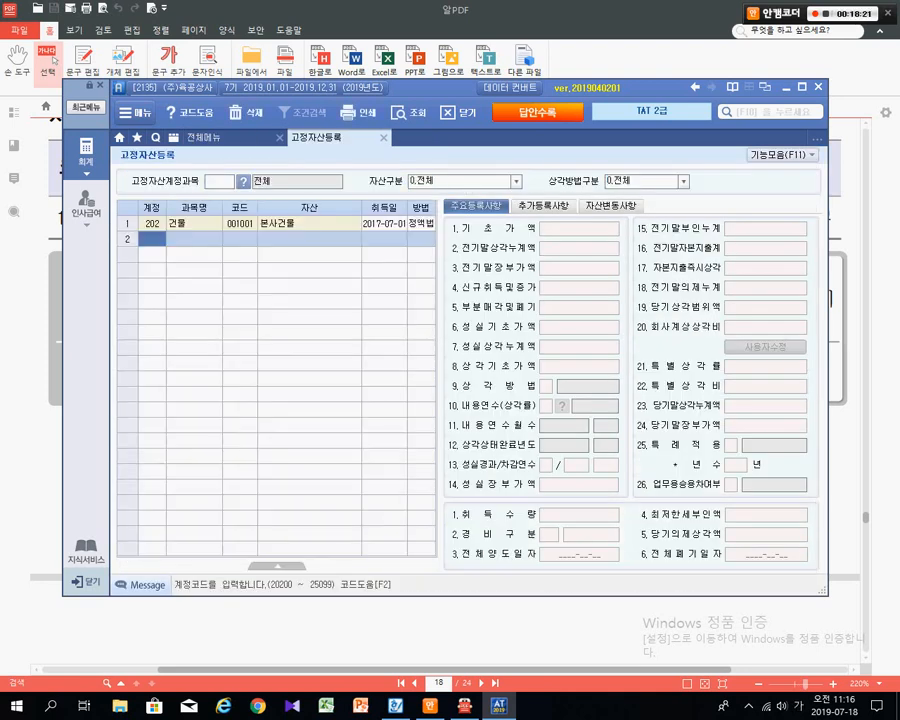
click(152, 224)
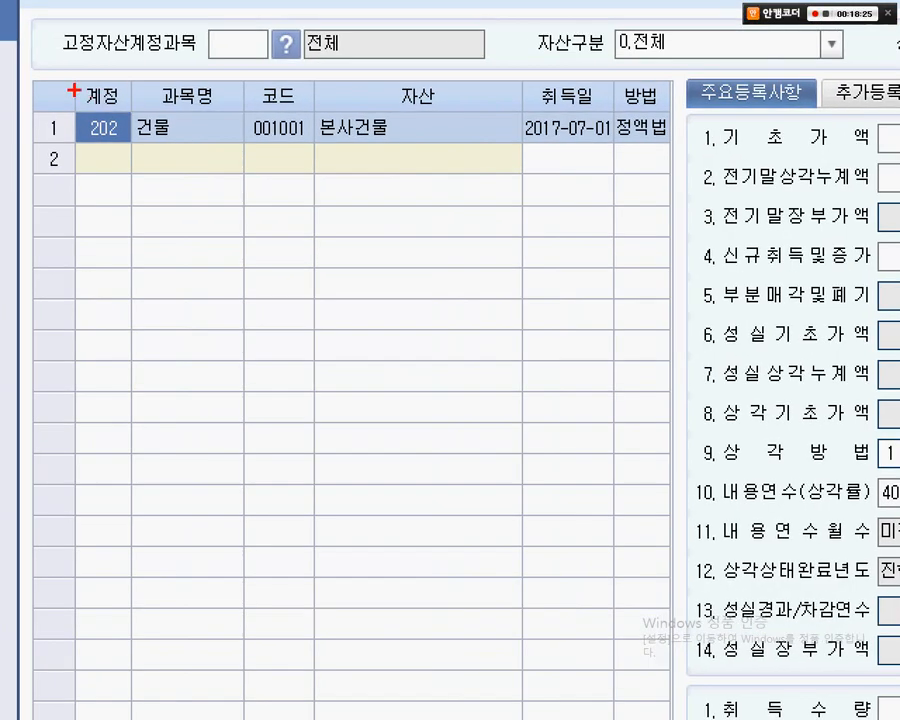
mouse_move(72, 90)
mouse_down()
mouse_move(372, 145)
mouse_move(649, 153)
mouse_up()
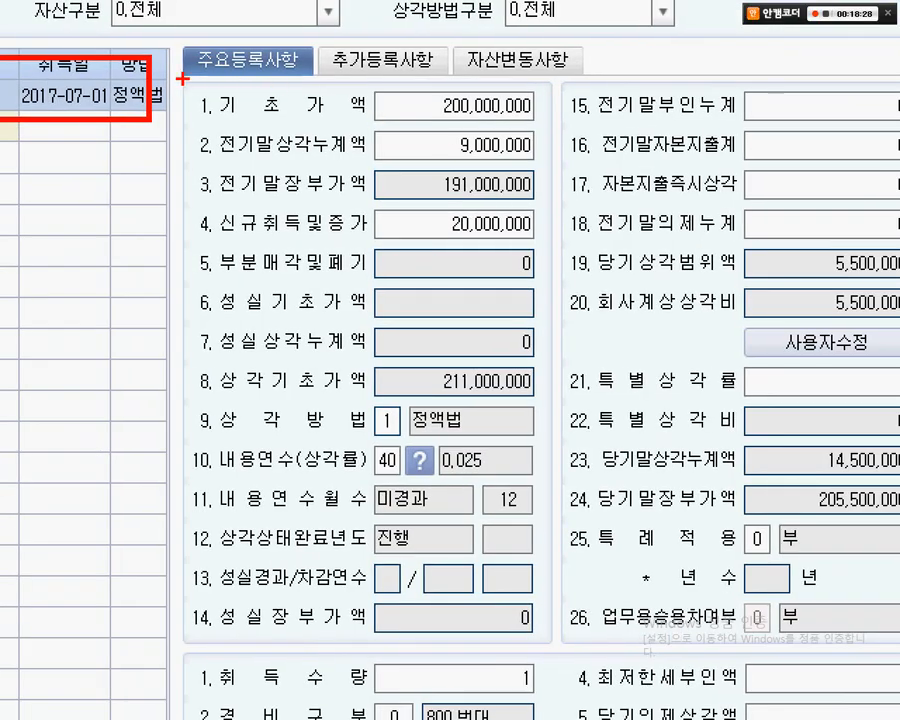
drag(180, 78, 562, 265)
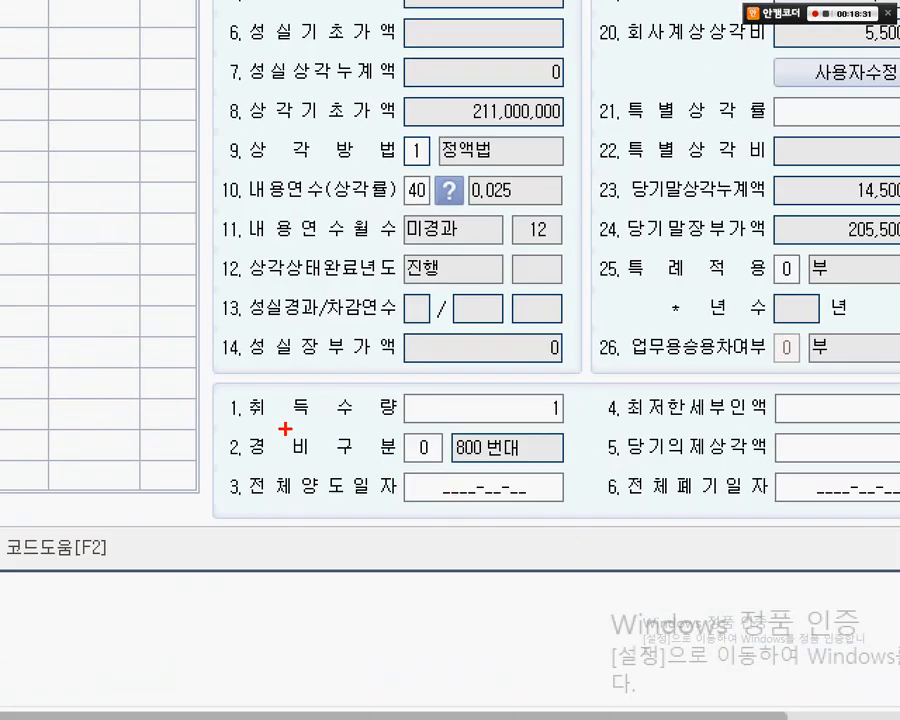
drag(200, 363, 681, 515)
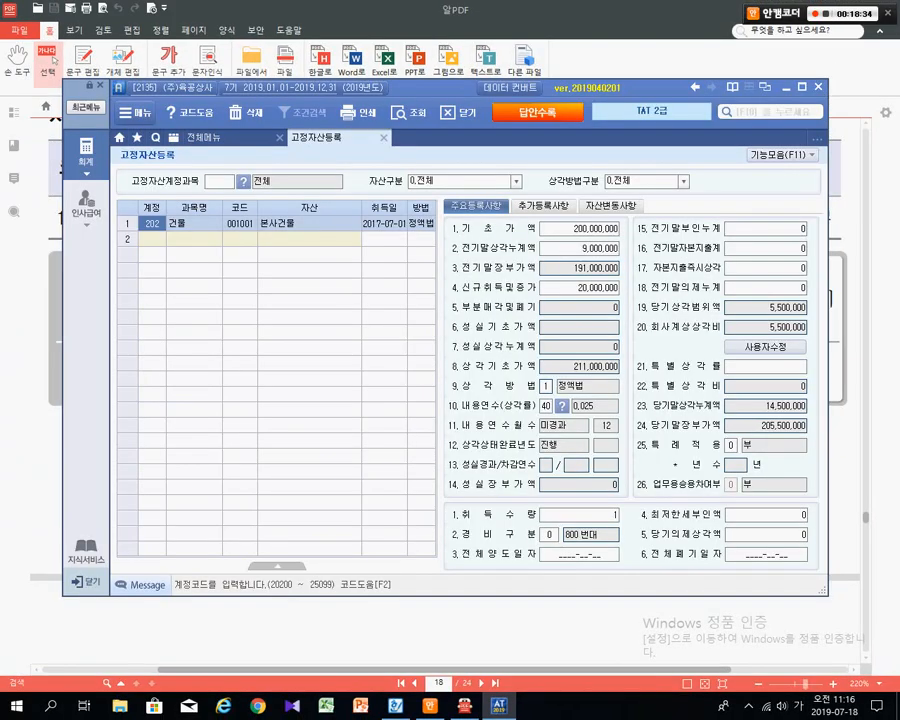
key(Escape)
key(Escape)
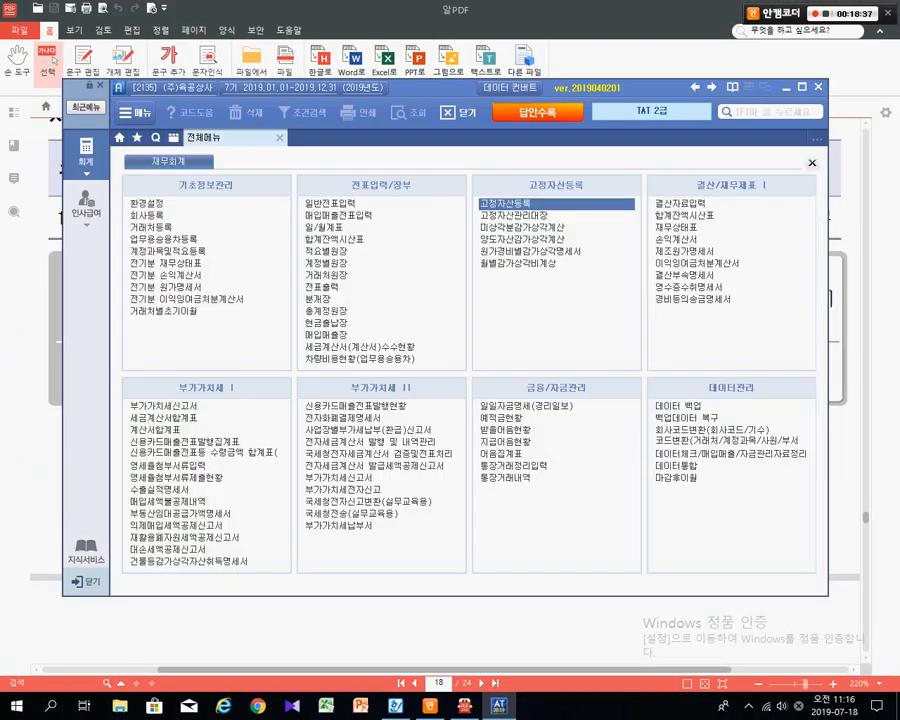
key(ctrl)
key(ctrl)
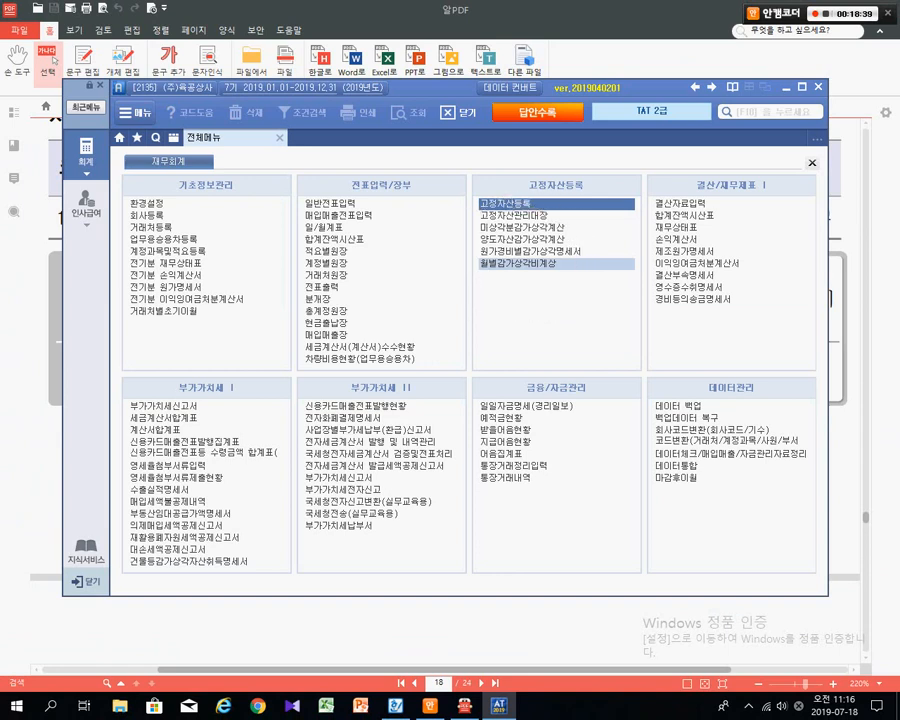
click(525, 263)
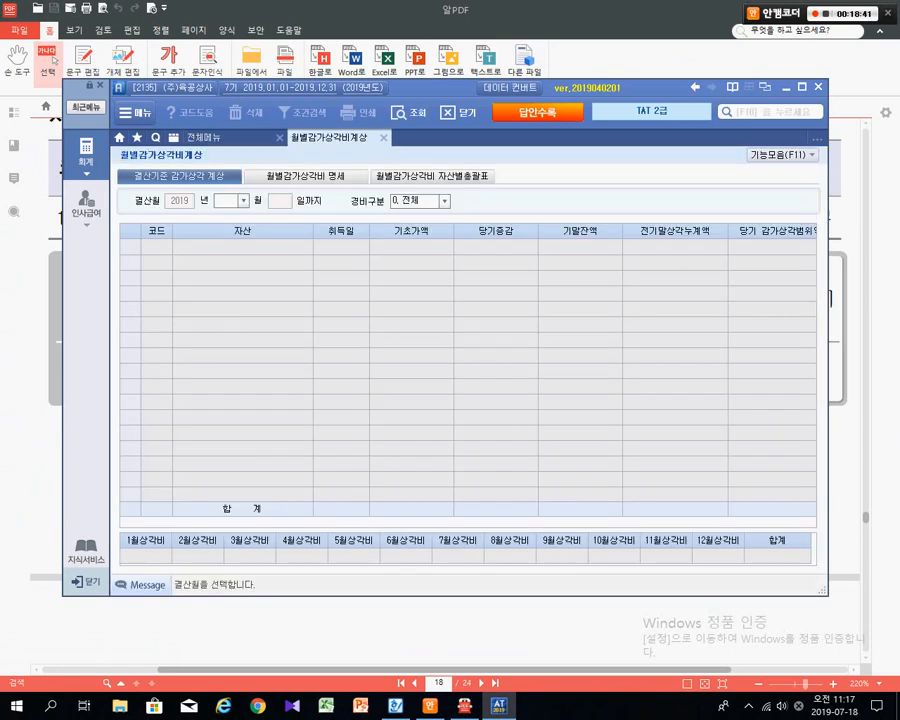
text(12)
key(Return)
key(Return)
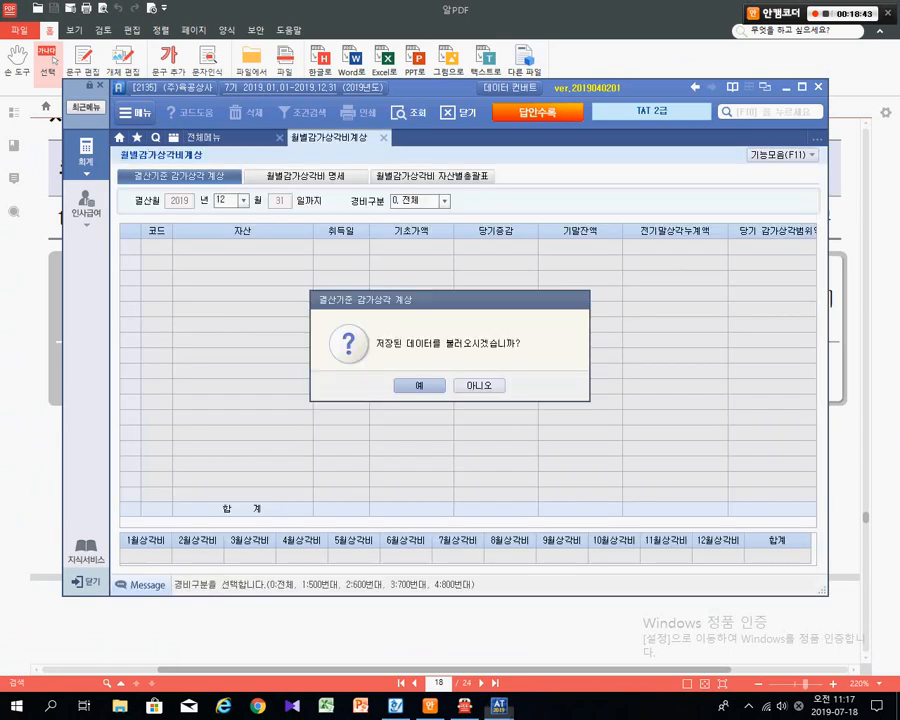
key(Return)
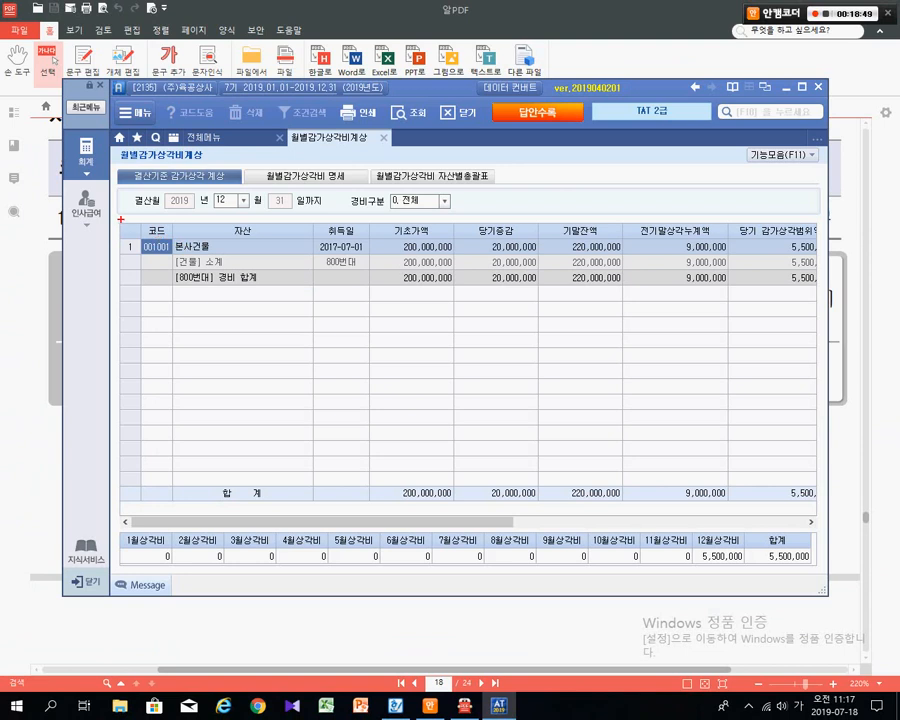
mouse_move(120, 219)
mouse_down()
mouse_move(603, 252)
mouse_move(817, 287)
mouse_up()
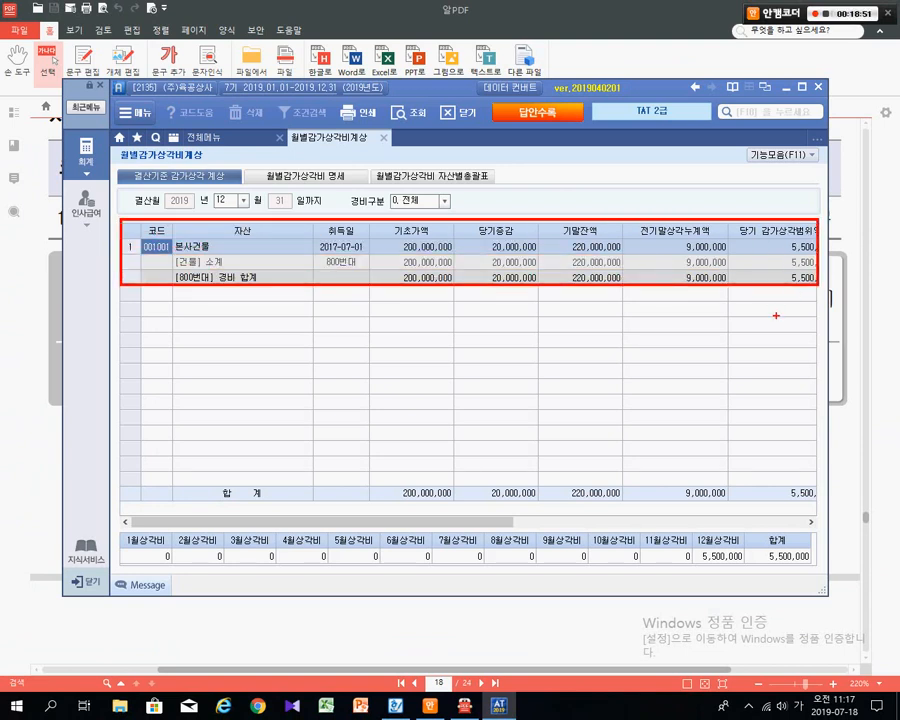
drag(420, 522, 545, 522)
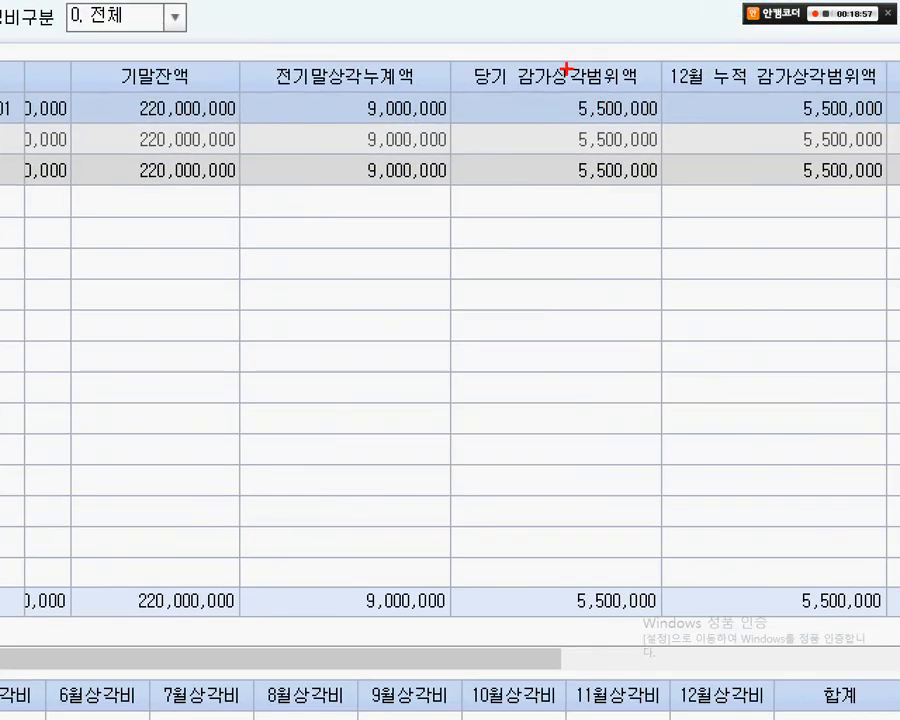
drag(461, 38, 672, 158)
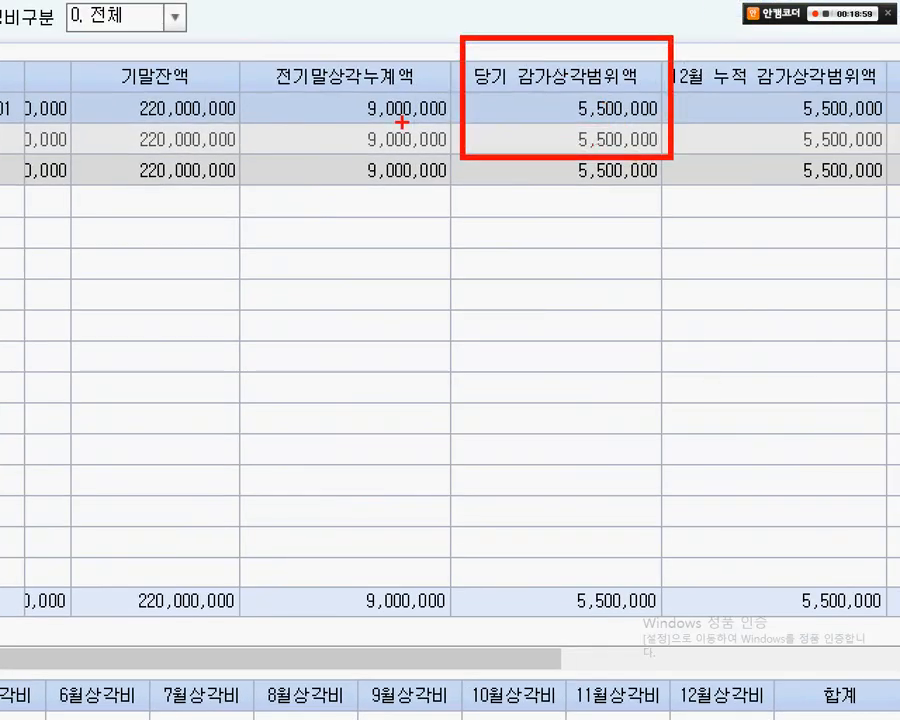
drag(398, 120, 714, 165)
drag(558, 141, 482, 292)
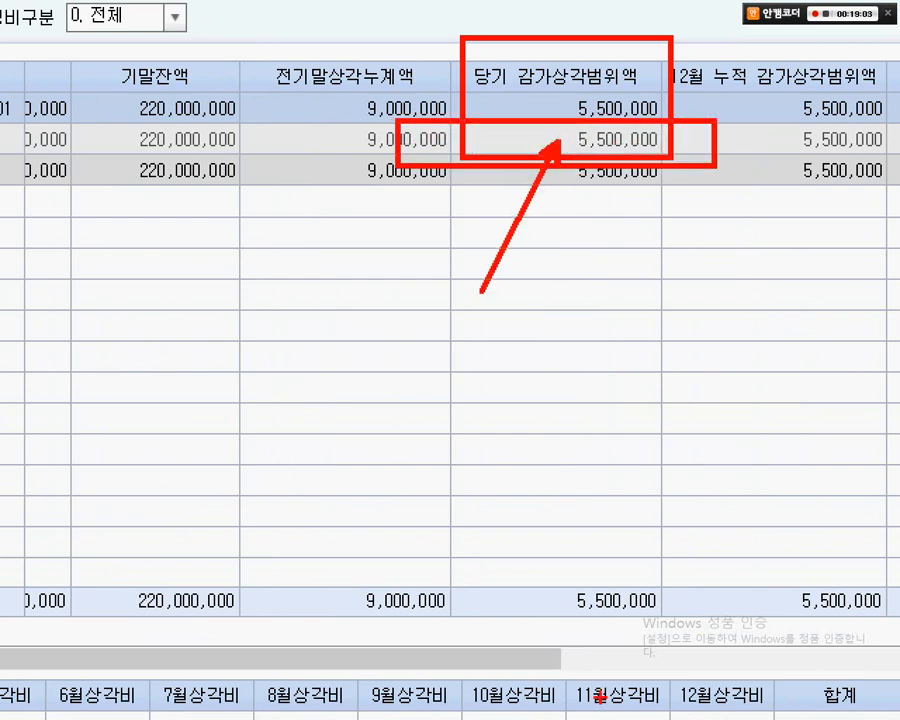
key(Escape)
key(Escape)
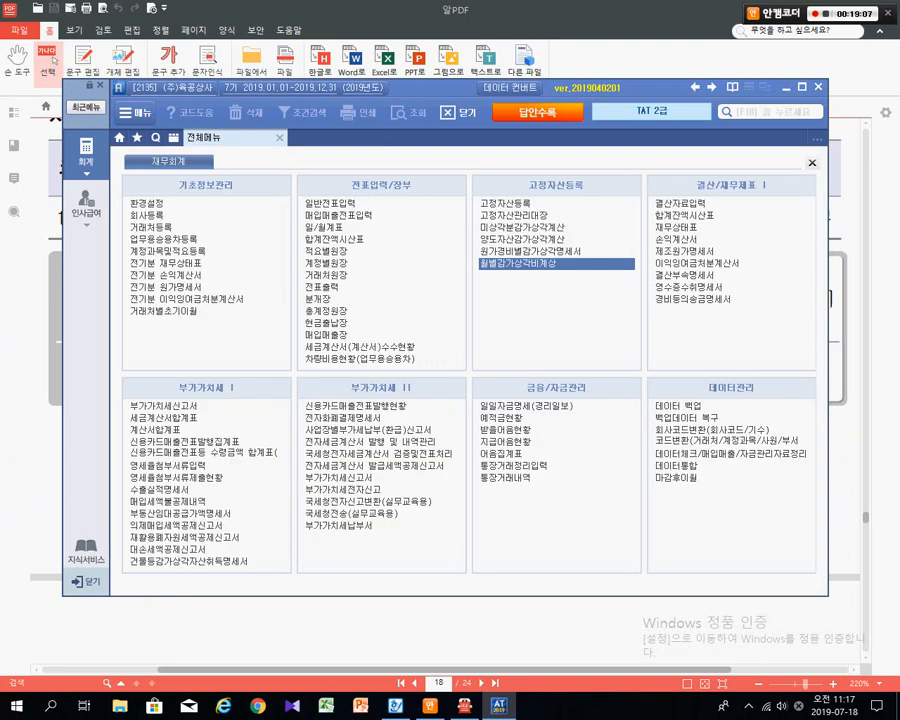
- Open 결산자료입력 for months 01 to 12, loading the previously entered data
click(682, 204)
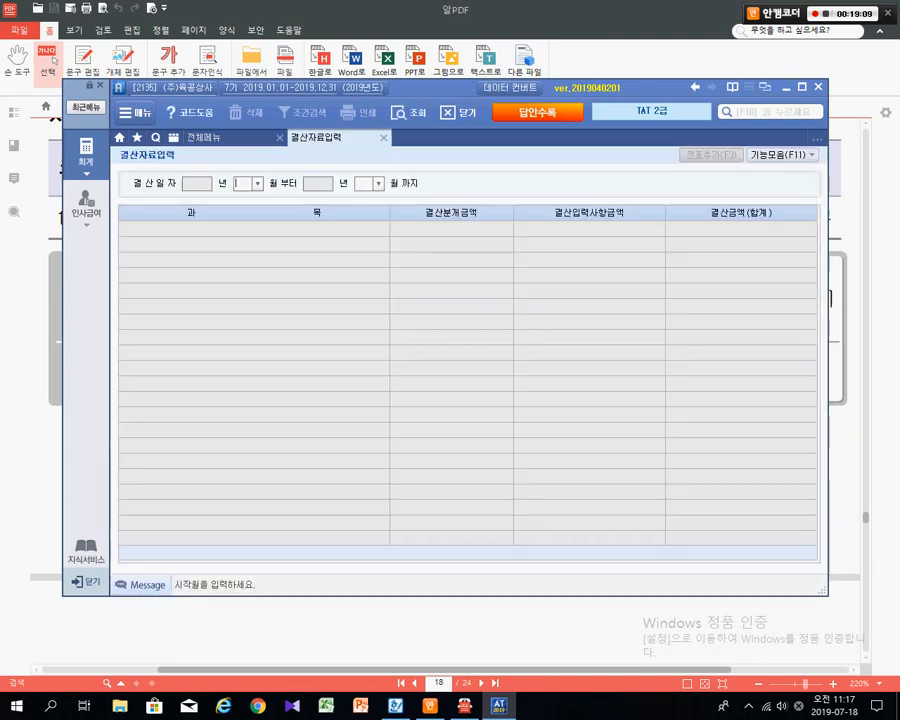
text(1)
key(Return)
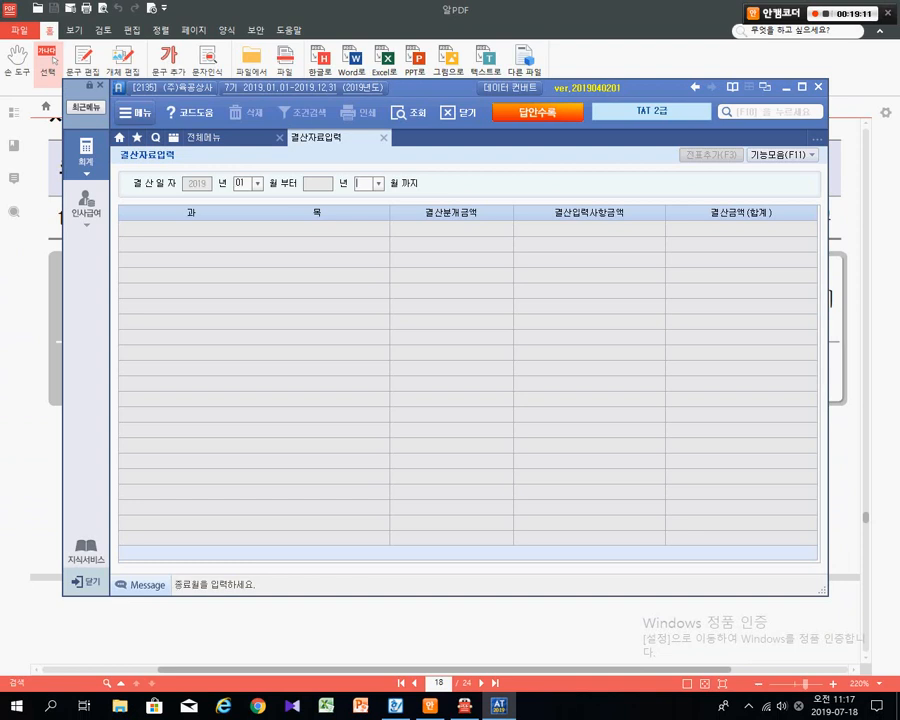
text(12)
key(Return)
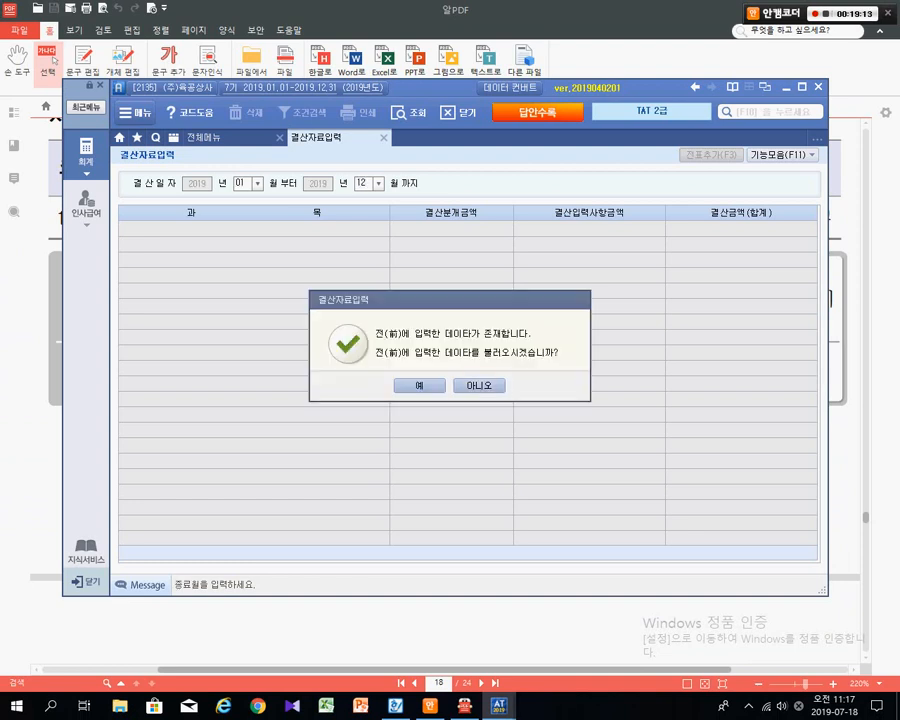
key(Return)
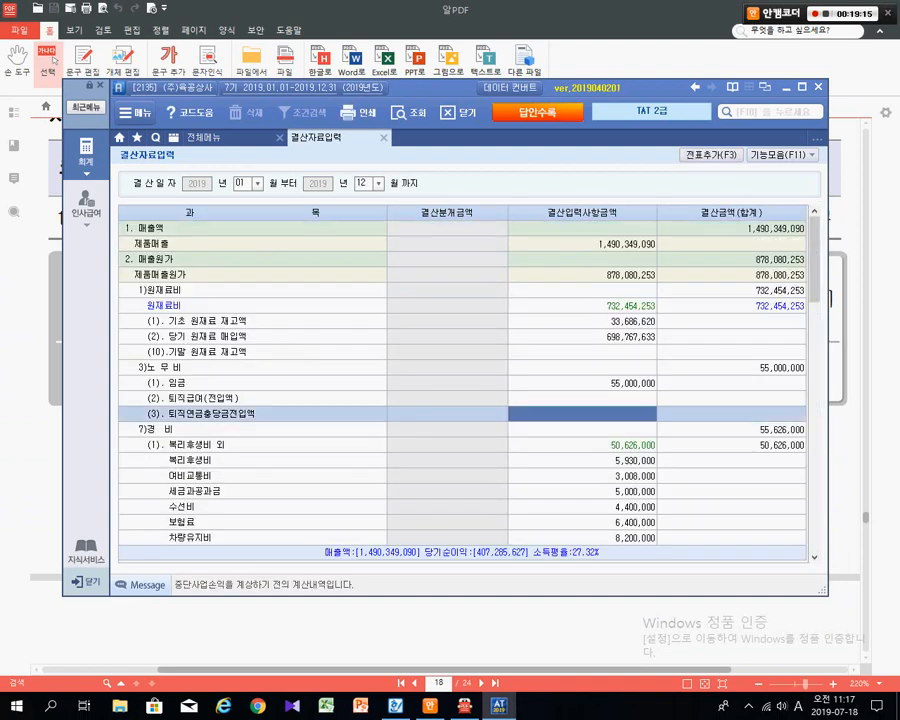
- Search the settlement grid for '건별' and jump to the match
scroll(460, 380, down, 6)
scroll(460, 380, up, 3)
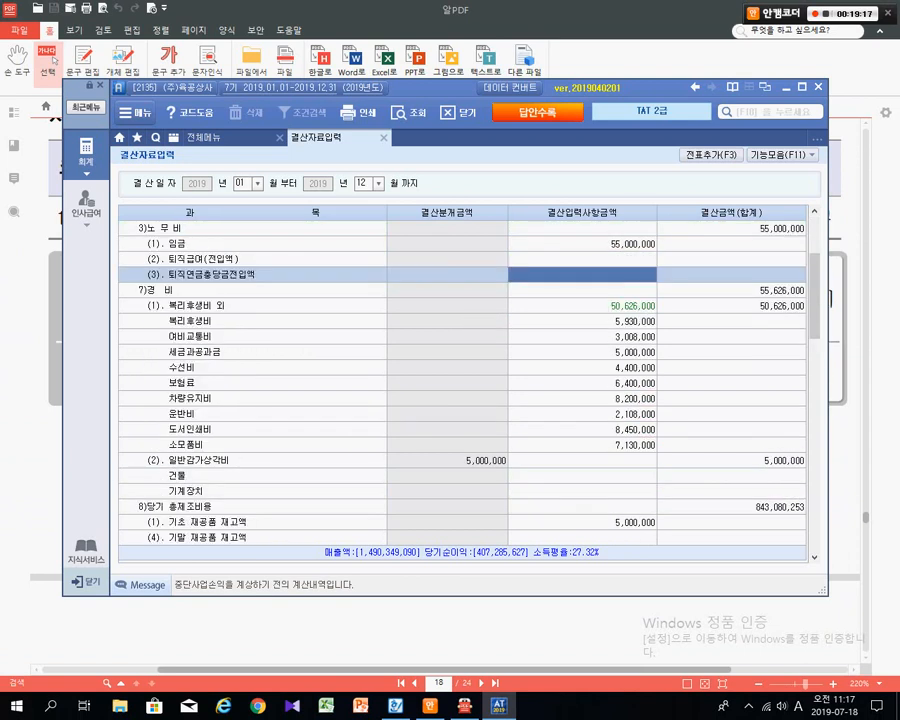
scroll(460, 380, up, 3)
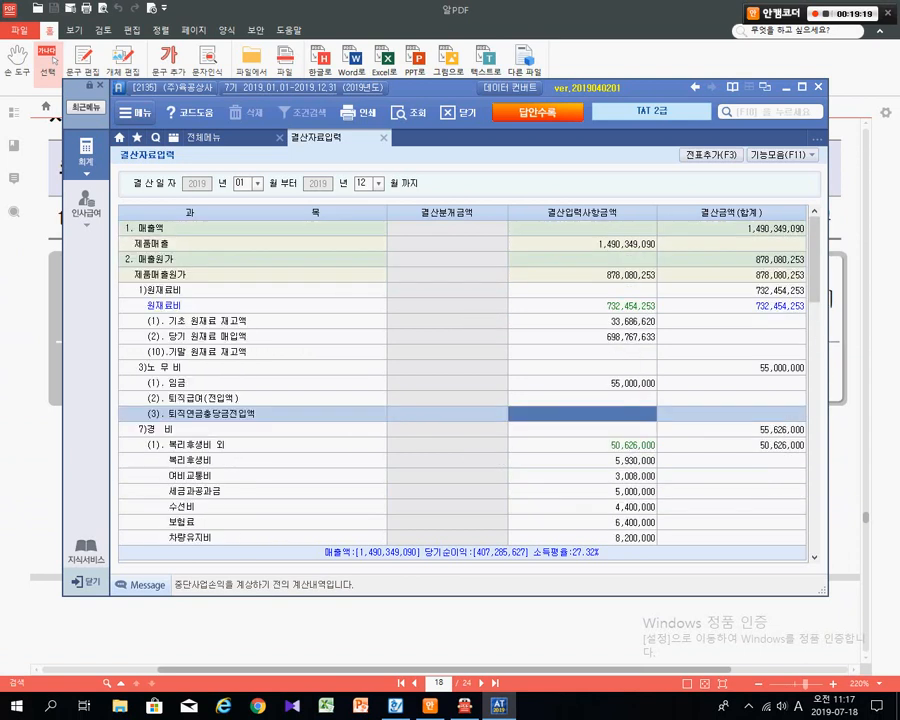
key(ctrl+f)
text(건별)
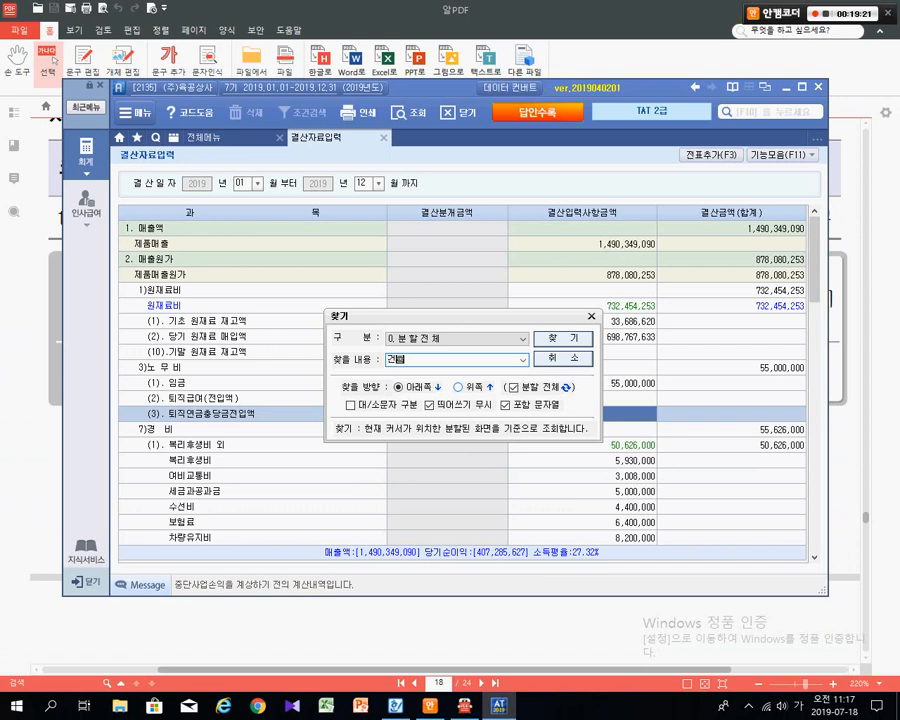
key(Return)
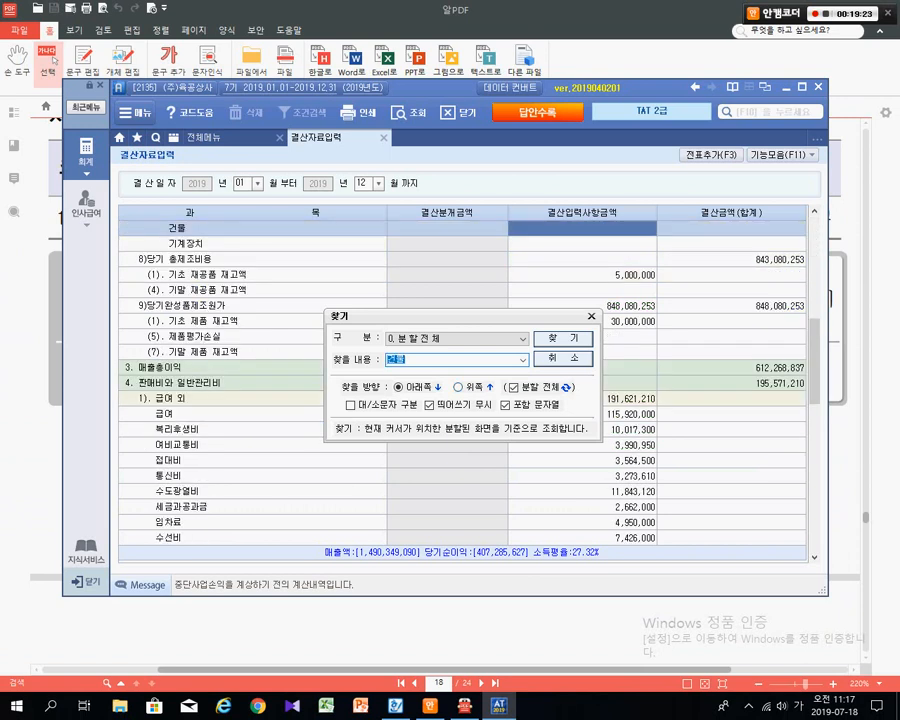
key(Escape)
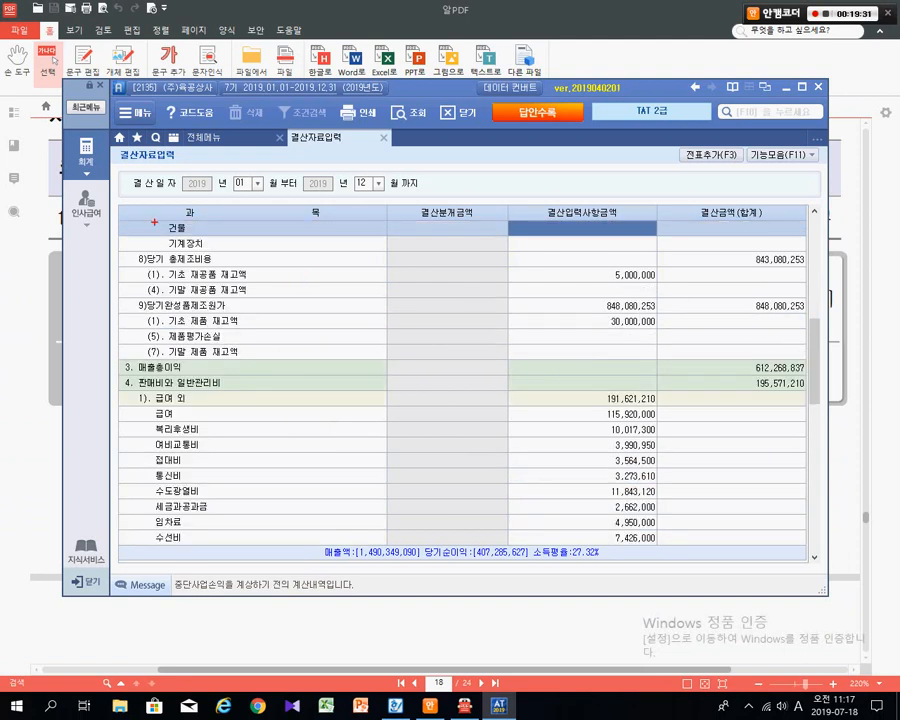
drag(140, 210, 233, 249)
key(Escape)
- Search the grid again to step through the 건물 rows
key(ctrl+f)
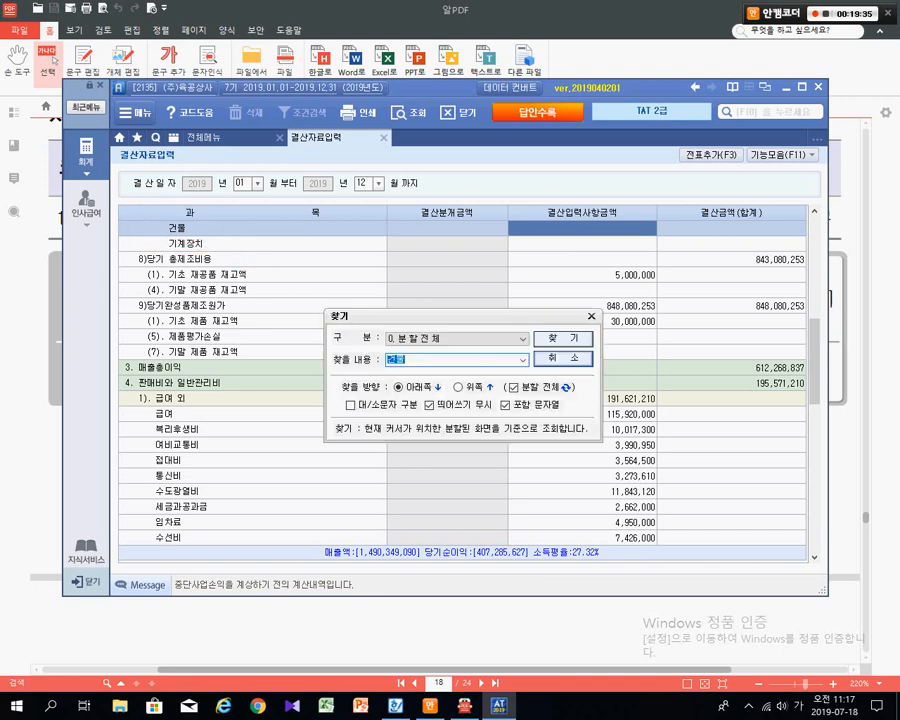
key(Return)
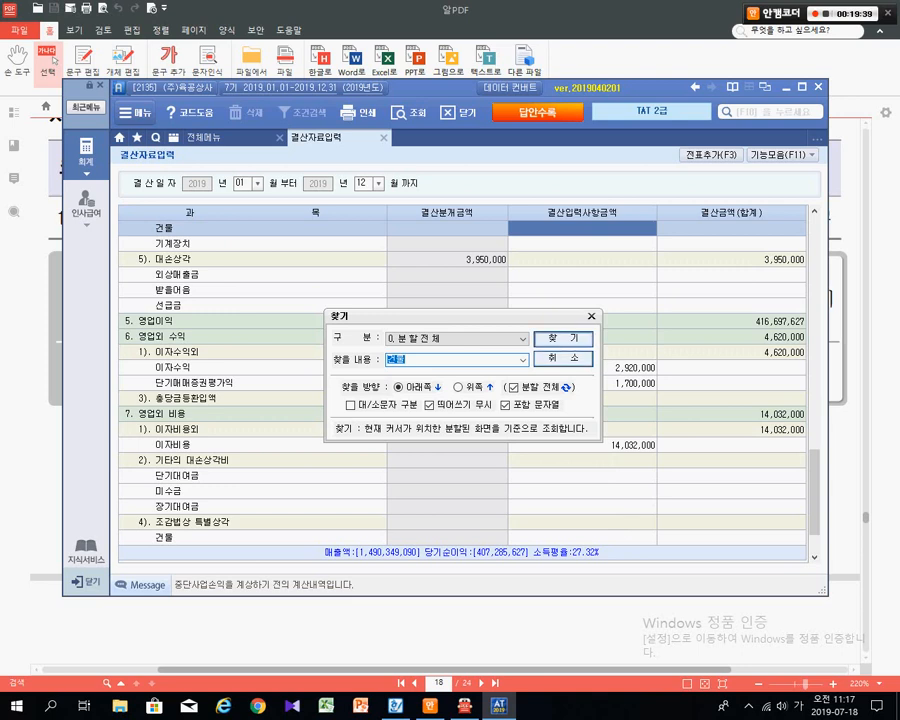
key(Return)
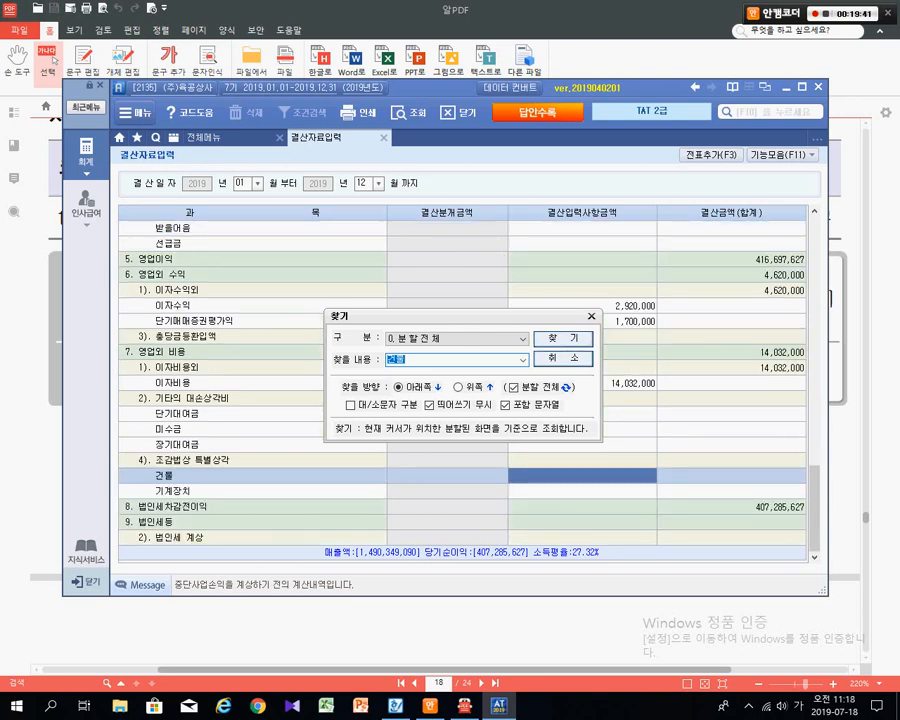
key(Escape)
key(ctrl+1)
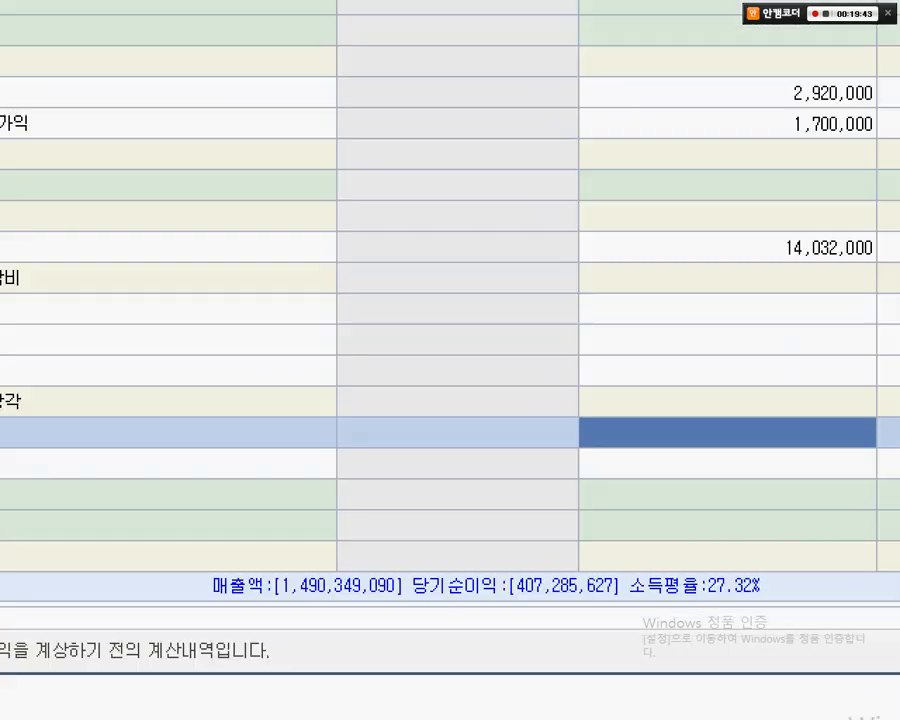
- Select rows in the settlement grid and try its right-click menu
click(191, 410)
drag(197, 391, 306, 440)
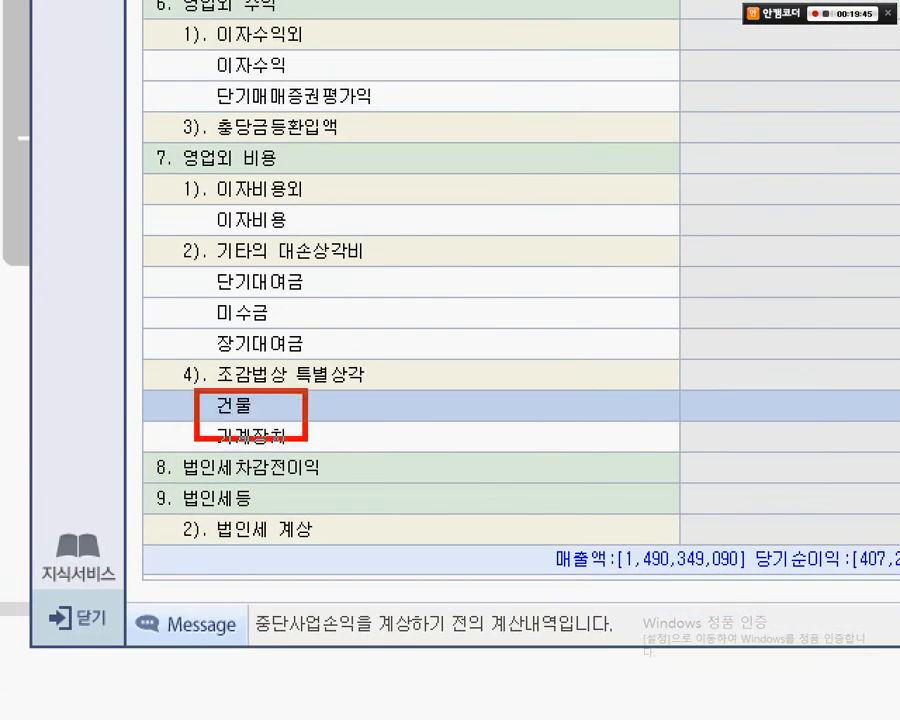
mouse_move(162, 340)
mouse_down()
mouse_move(333, 386)
mouse_move(388, 390)
mouse_up()
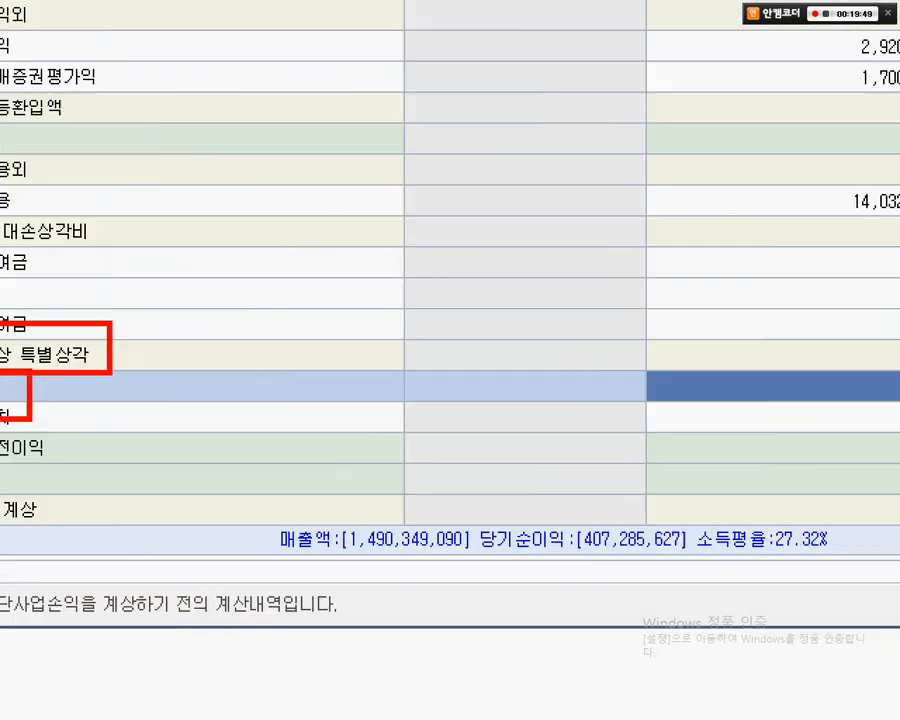
click(587, 558)
drag(602, 387, 552, 316)
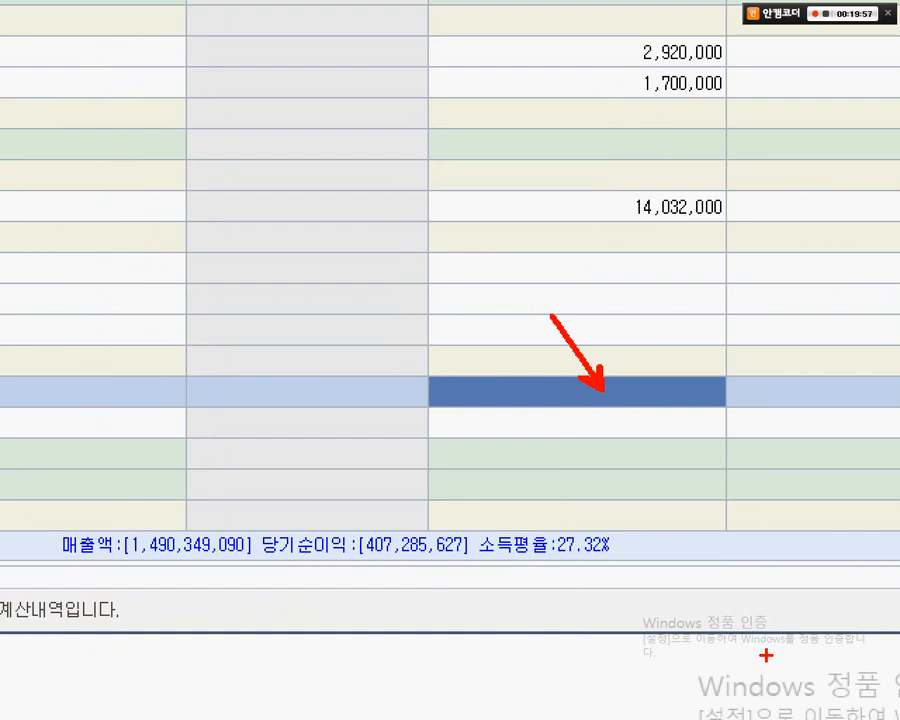
right_click(478, 503)
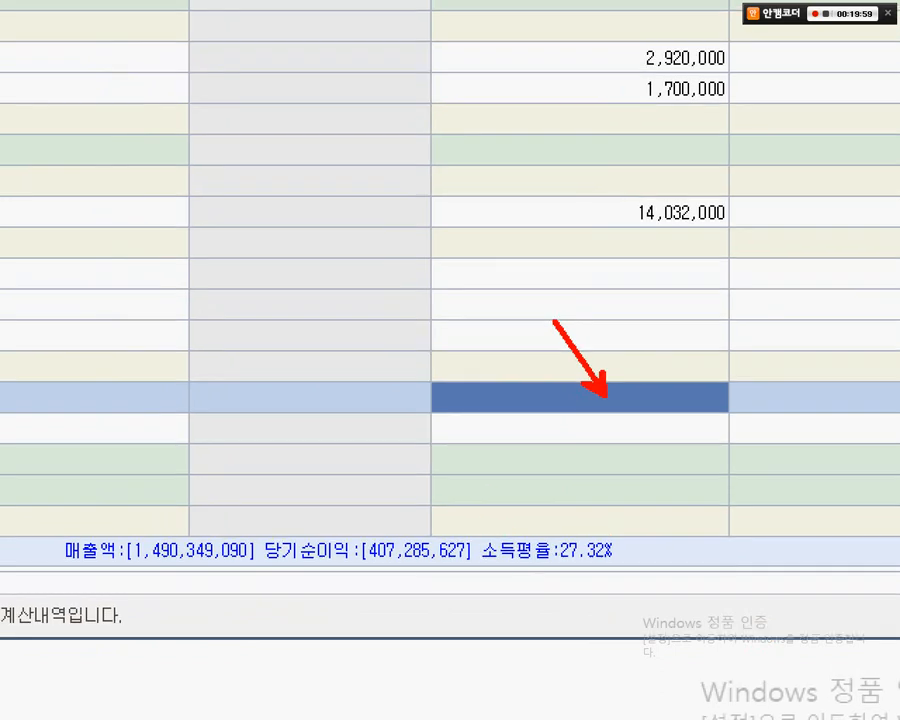
click(111, 580)
key(Escape)
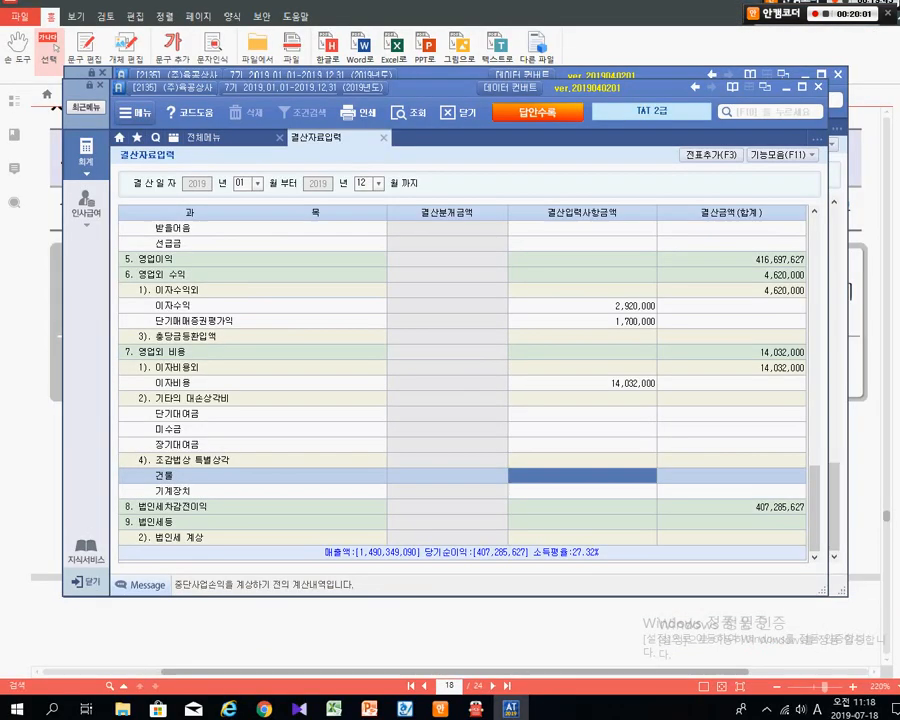
- Find the next 건물 row and scroll to the 일반감가상각비 건물 entry
key(ctrl+f)
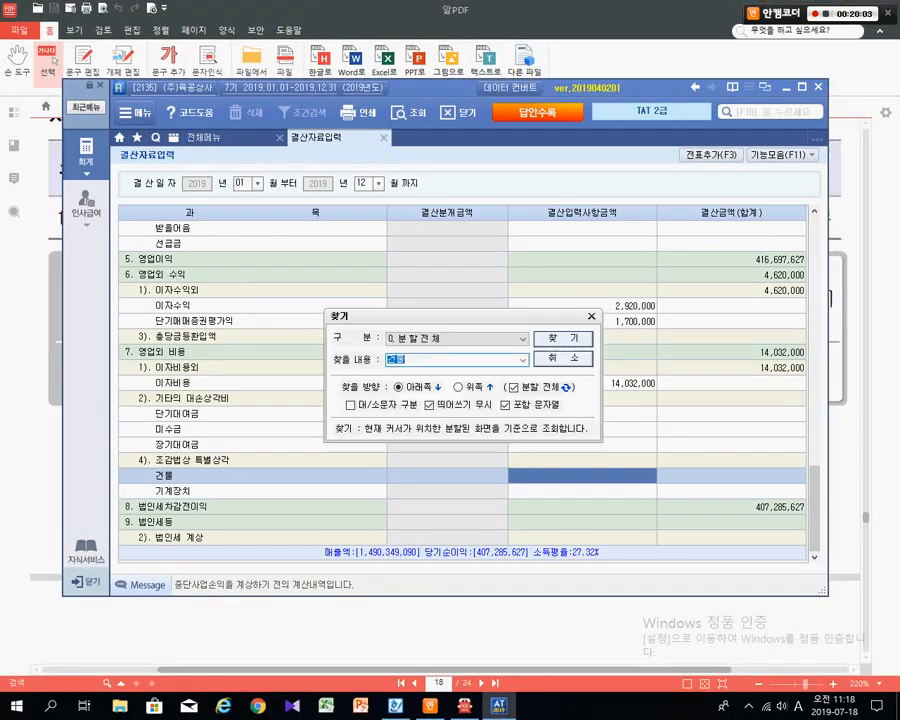
key(Return)
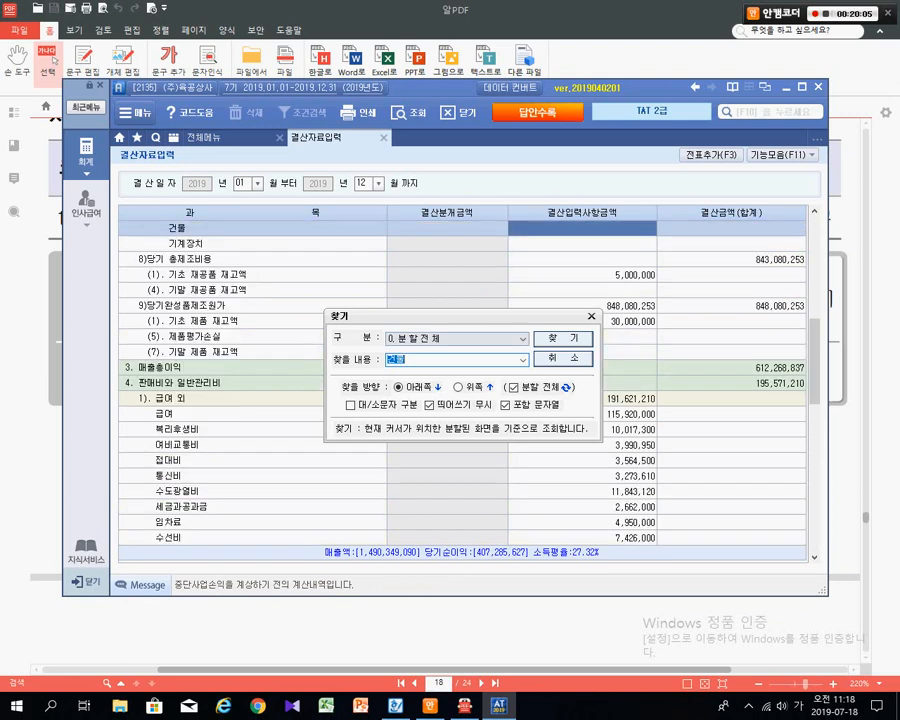
key(Escape)
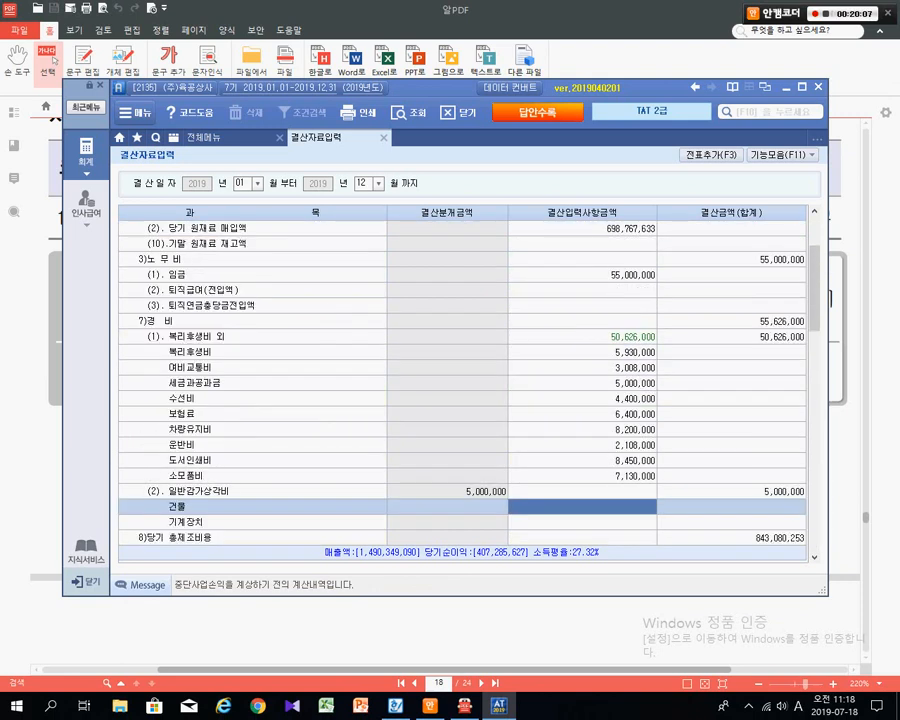
scroll(462, 380, down, 3)
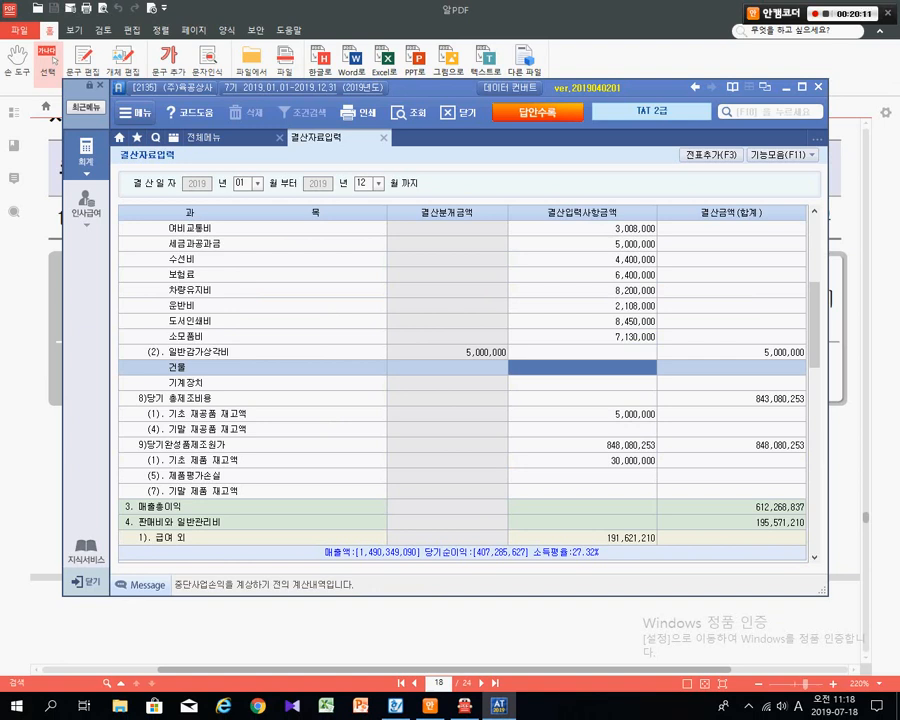
key(ctrl)
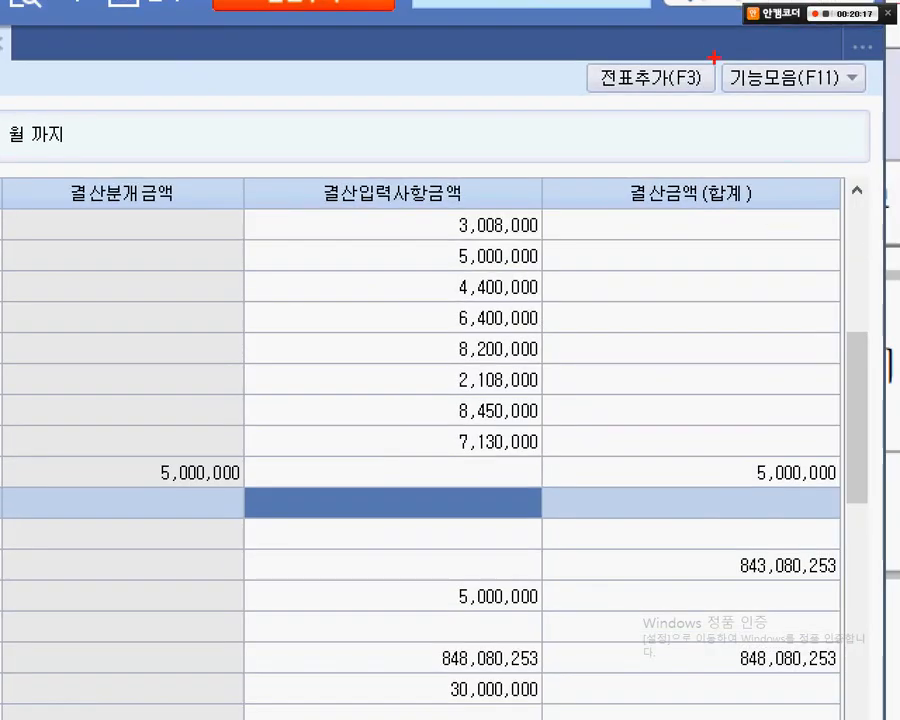
mouse_move(740, 140)
mouse_down()
mouse_move(828, 148)
mouse_move(828, 167)
mouse_up()
key(Escape)
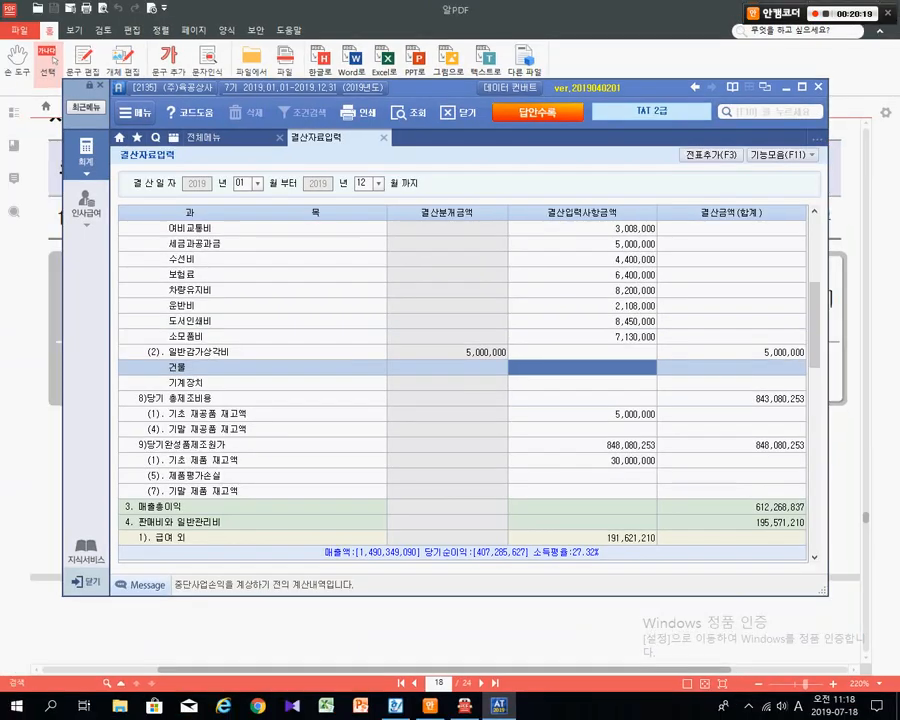
- Start 감가상각반영 from 기능모음 and load the saved monthly depreciation data
click(783, 155)
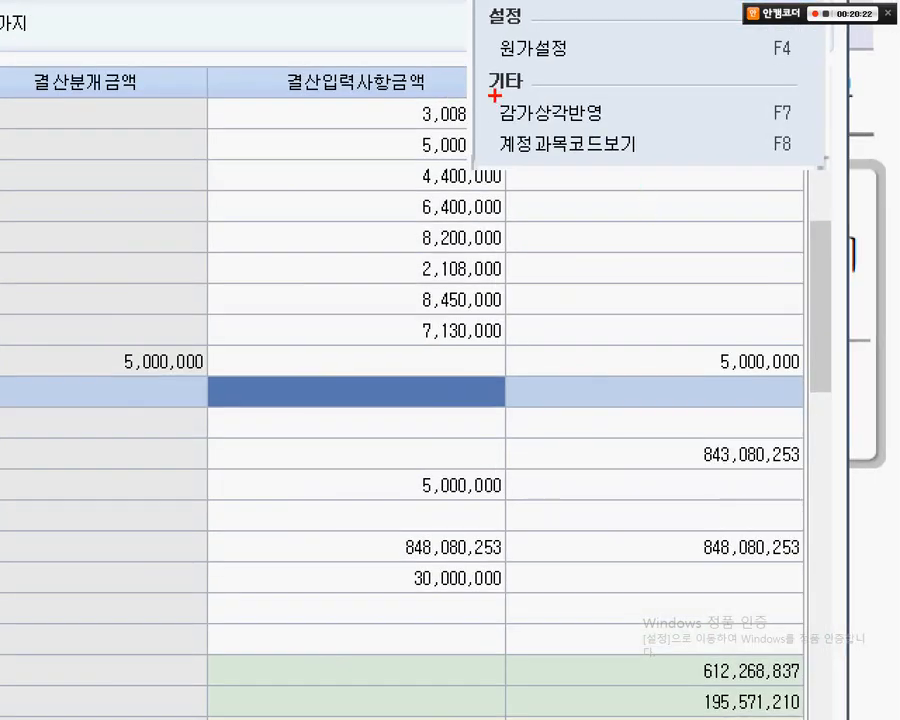
drag(638, 215, 721, 229)
drag(633, 115, 790, 128)
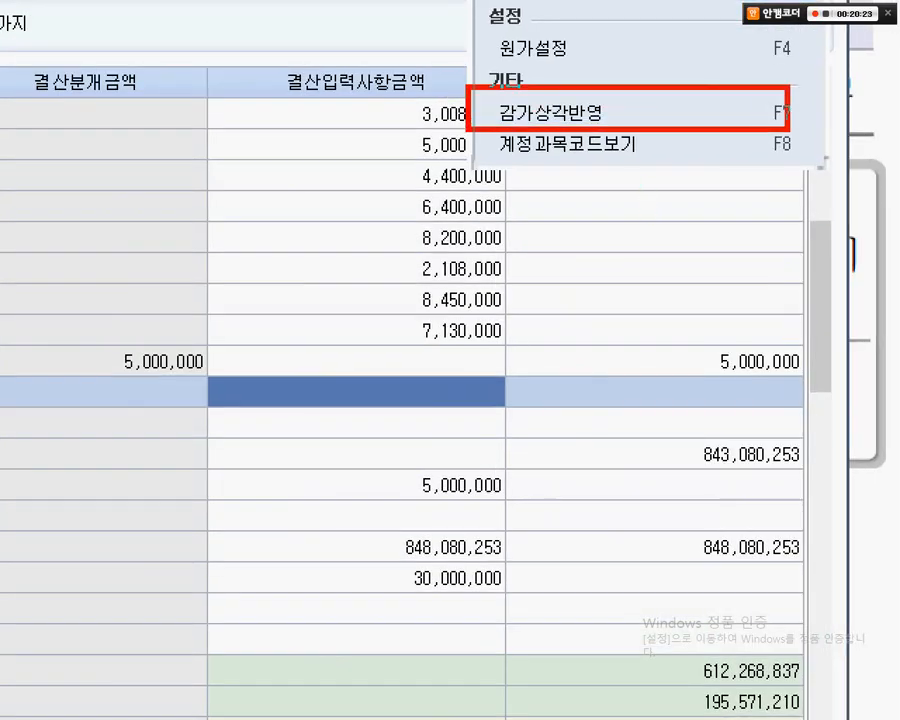
mouse_move(672, 117)
mouse_down()
mouse_move(750, 311)
mouse_move(744, 284)
mouse_up()
key(Escape)
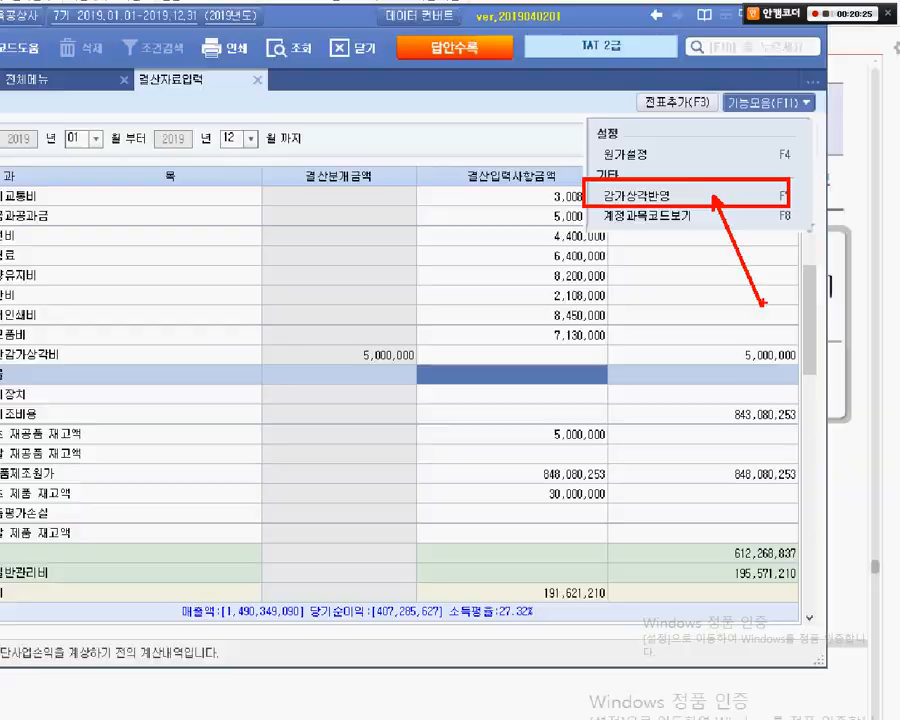
click(720, 227)
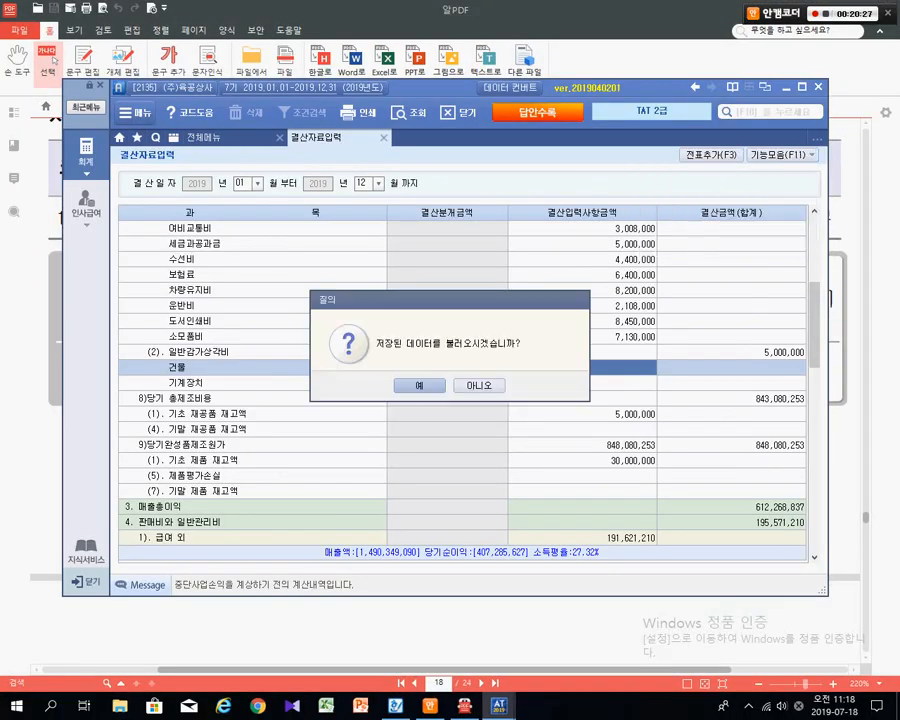
key(Return)
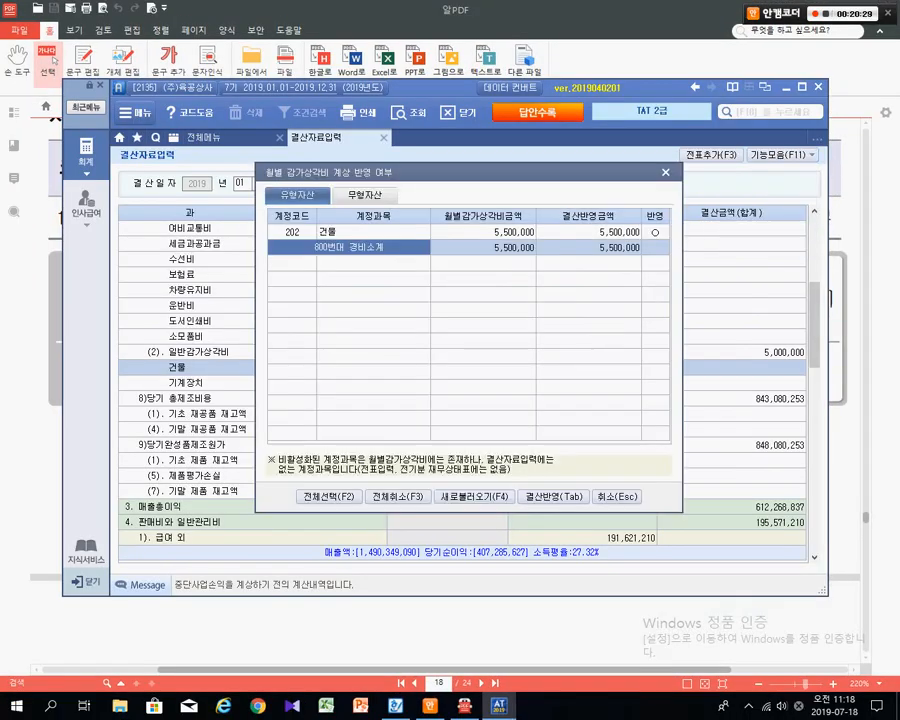
- Apply 결산반영 for the 5,500,000 building depreciation and confirm the success message
key(ctrl+1)
click(348, 279)
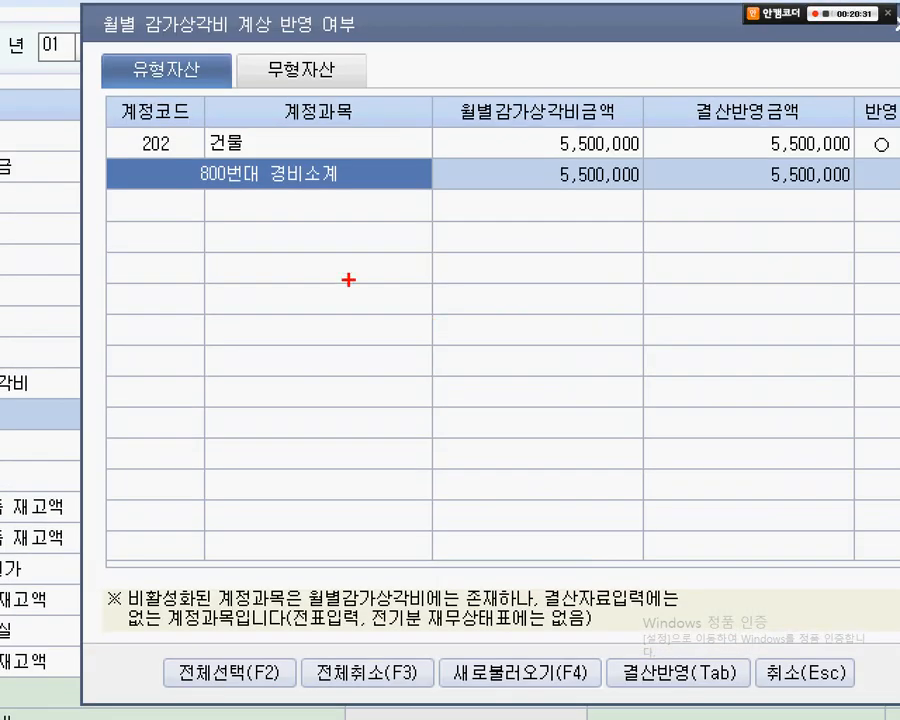
mouse_move(113, 103)
mouse_down()
mouse_move(370, 114)
mouse_move(620, 160)
mouse_move(876, 160)
mouse_up()
drag(751, 143, 740, 278)
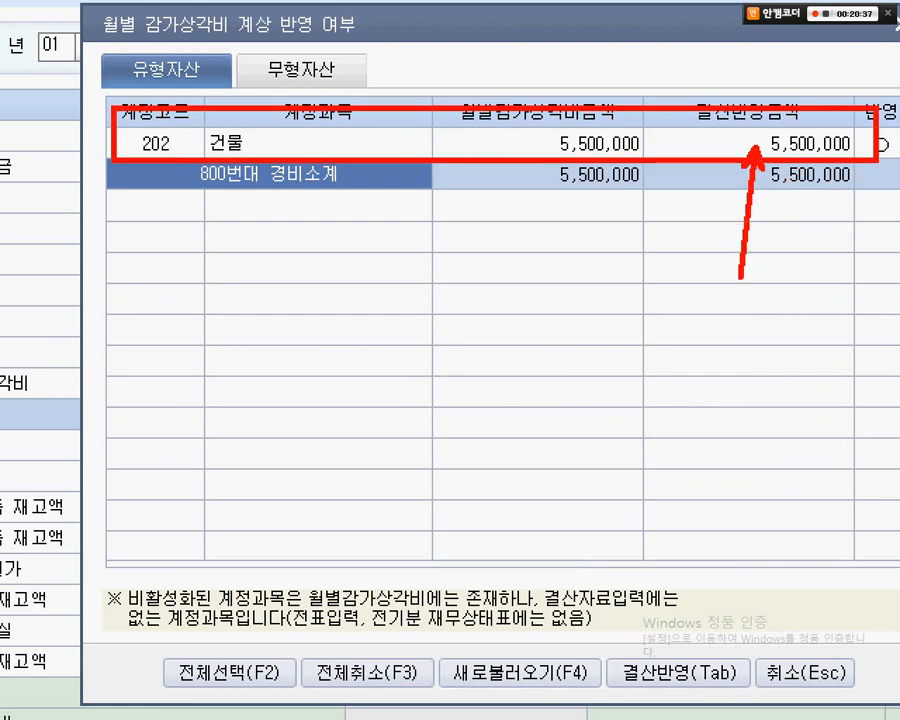
drag(589, 627, 757, 701)
drag(707, 640, 790, 470)
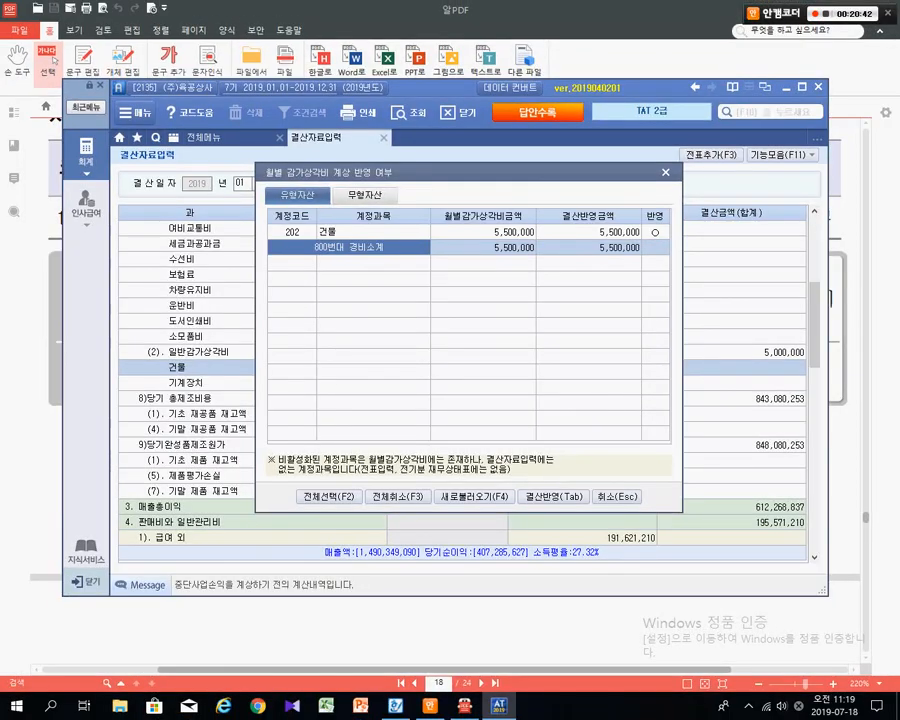
key(Tab)
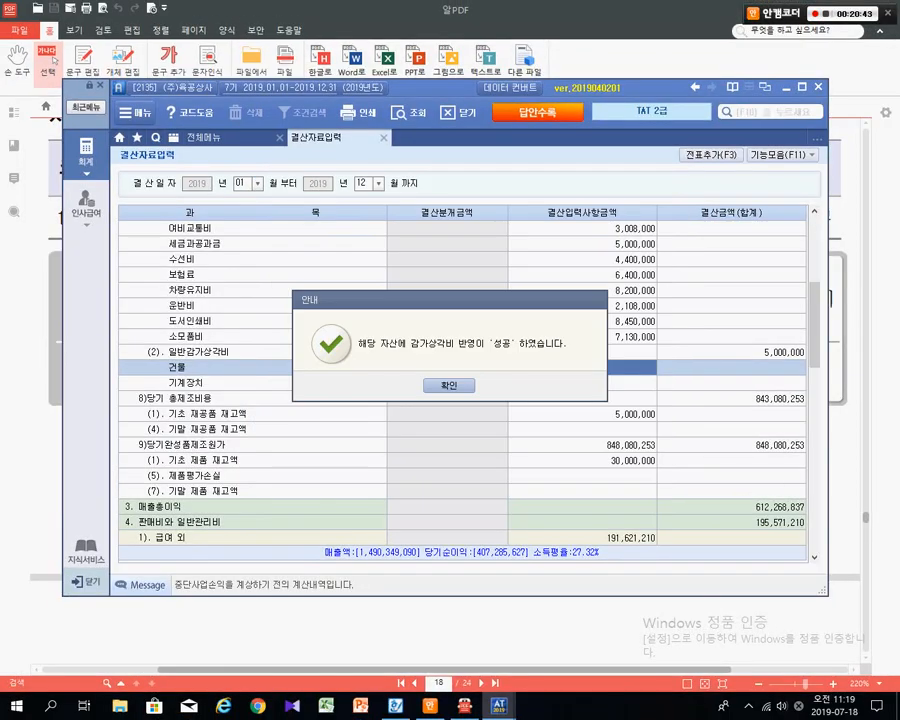
key(Return)
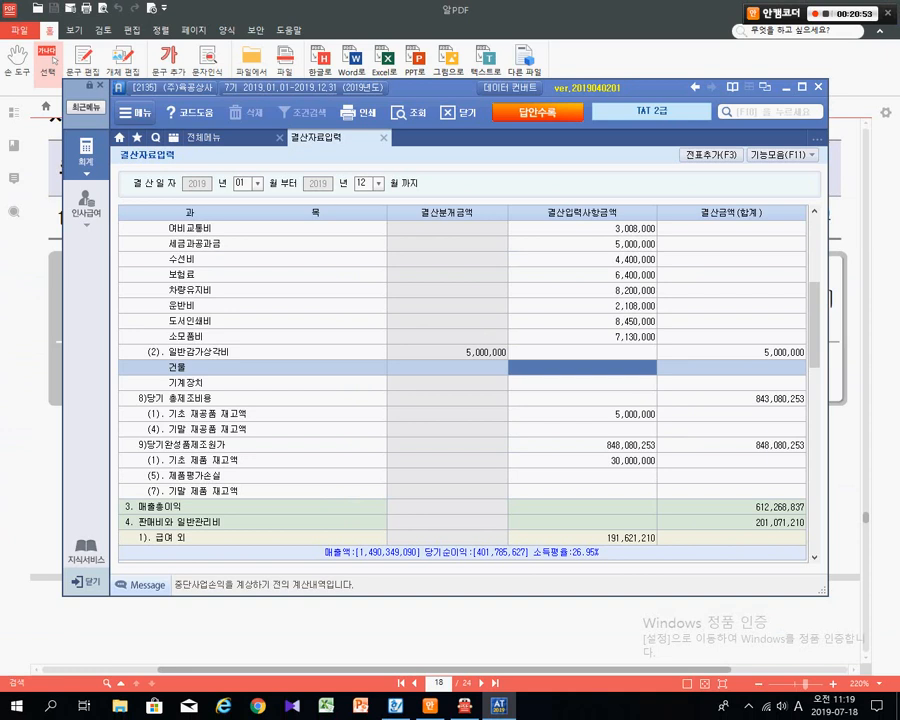
- Run 감가상각반영 with saved data and apply 결산반영 to the building depreciation row
click(780, 155)
click(690, 227)
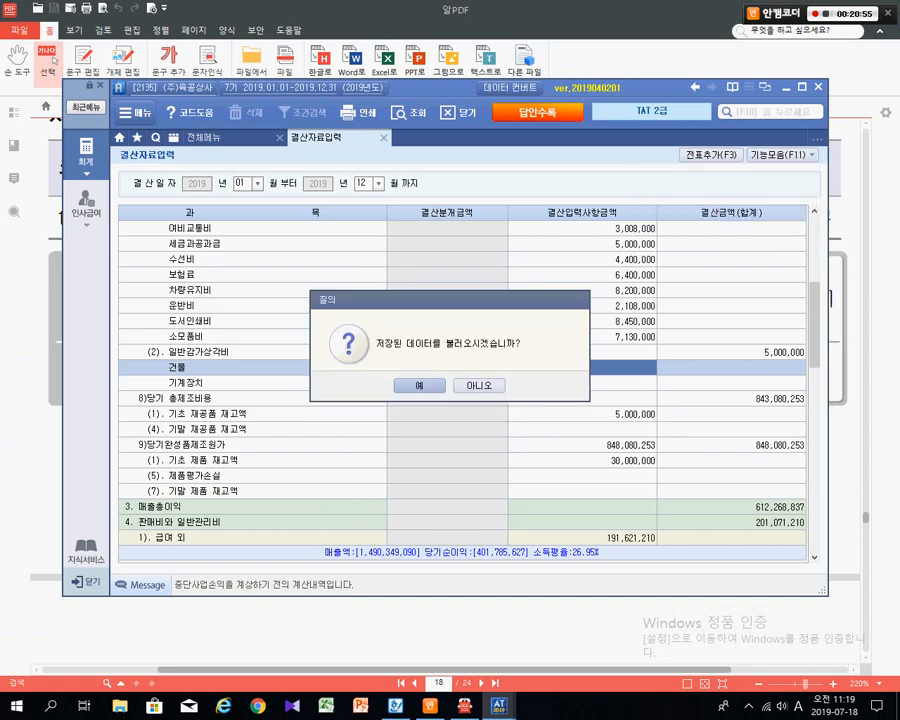
key(Return)
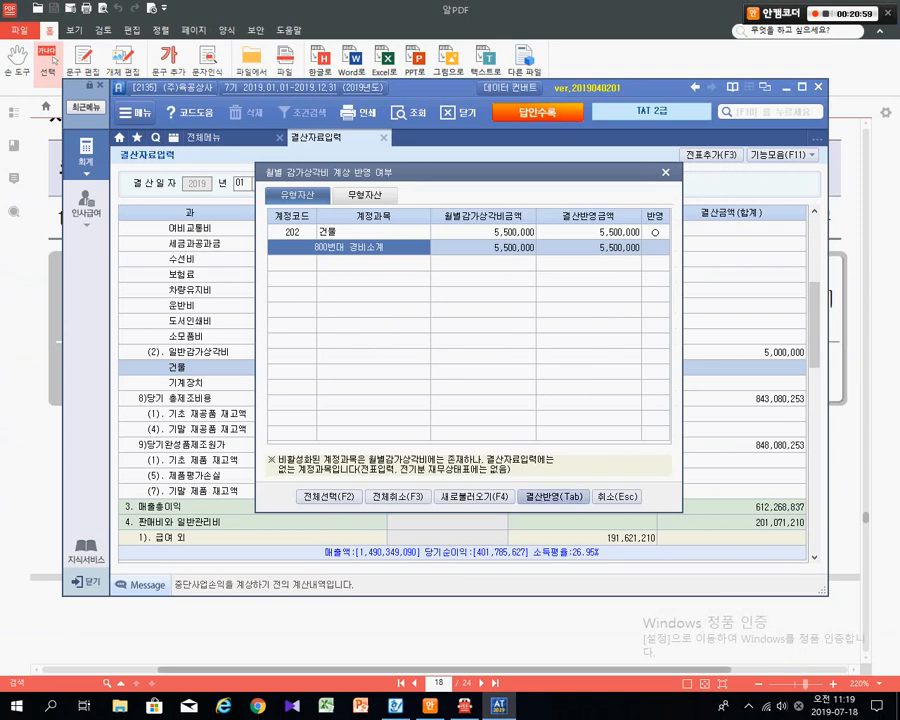
click(483, 232)
key(Tab)
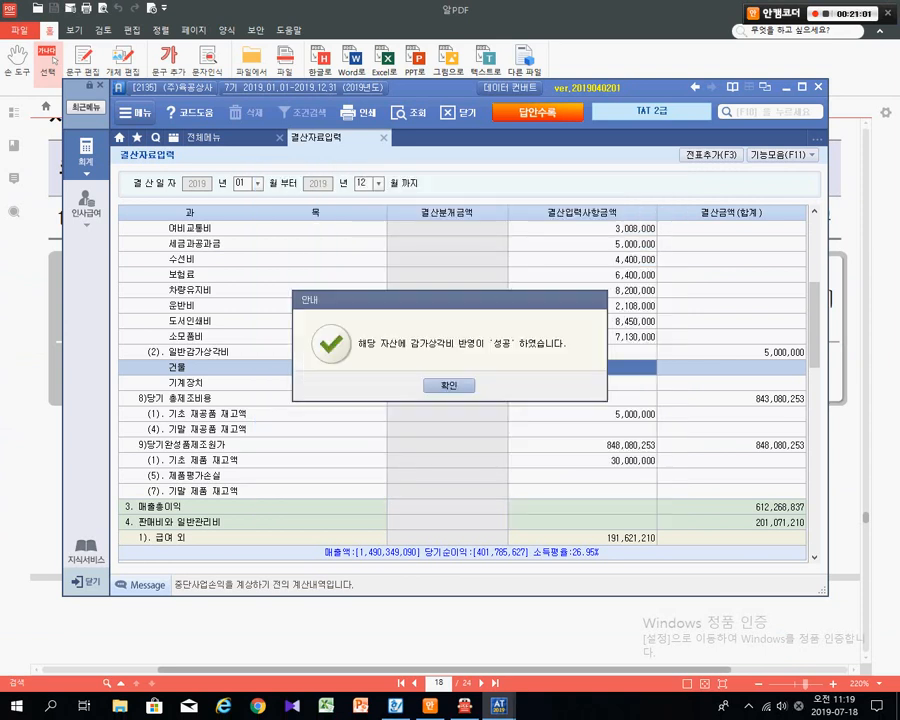
key(Return)
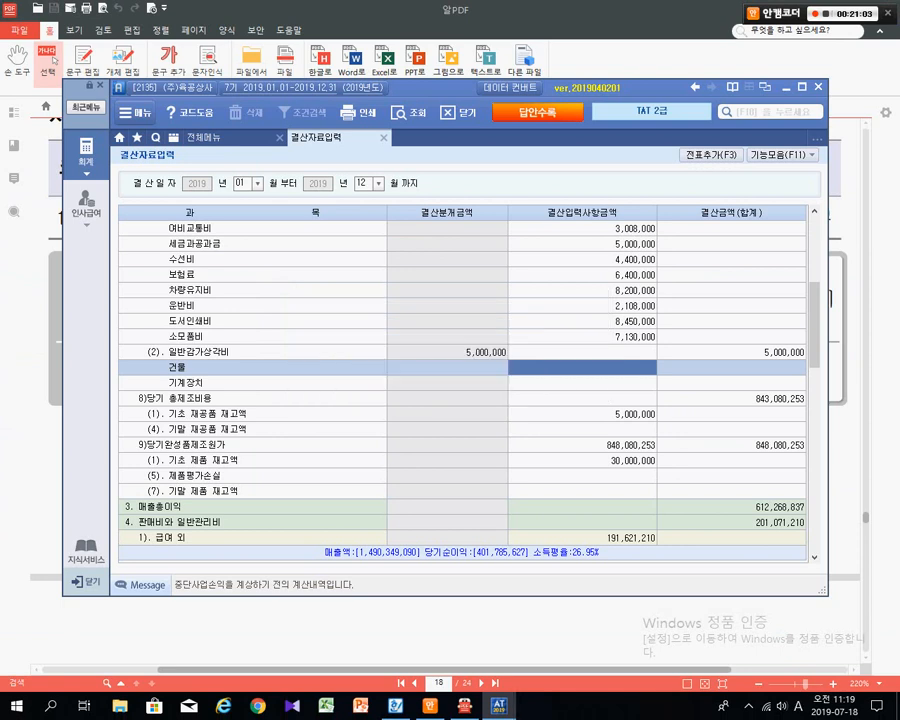
- Enter 5,500,000 on the 건물 row, bringing general depreciation to 10,500,000
key(ctrl)
key(ctrl)
key(ctrl)
key(ctrl)
text(5,500,000)
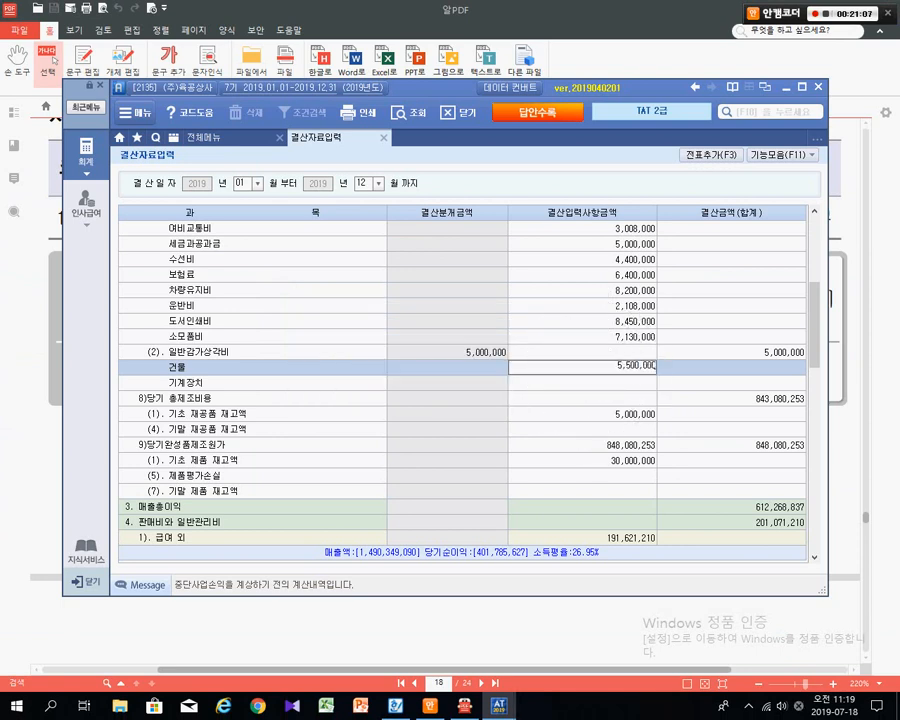
key(Return)
key(Up)
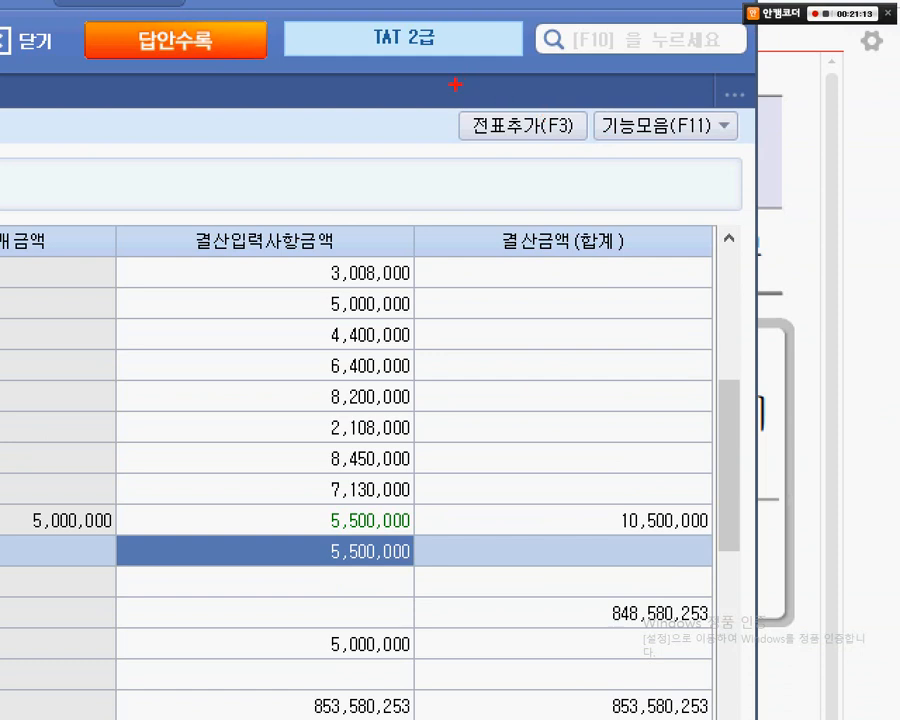
- Add the settlement entries to the general journal with 전표추가 (F3) and close 결산자료입력
drag(455, 84, 603, 172)
drag(570, 265, 570, 150)
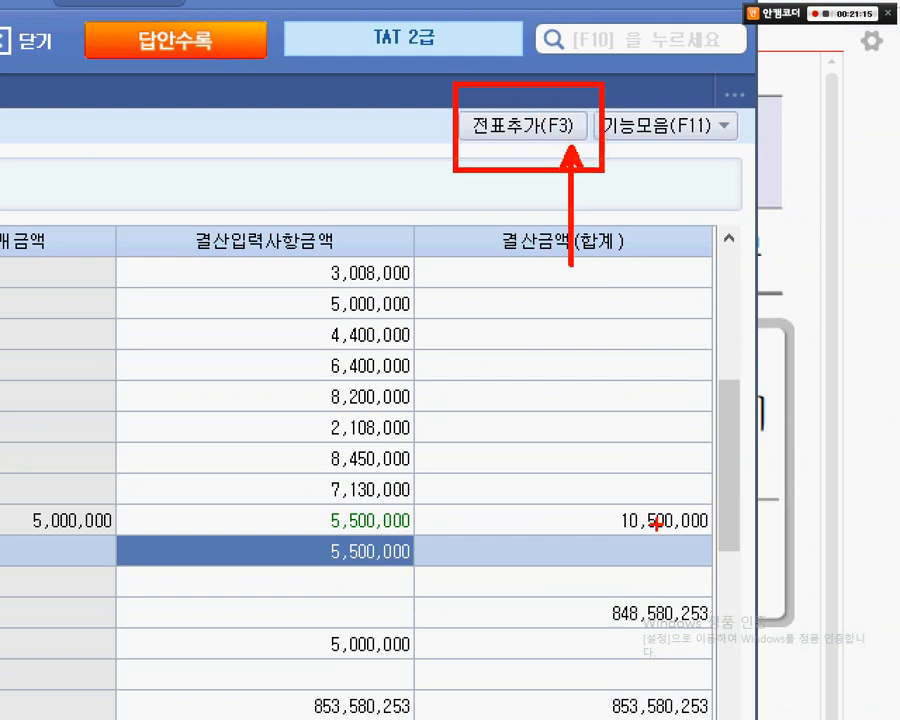
key(Escape)
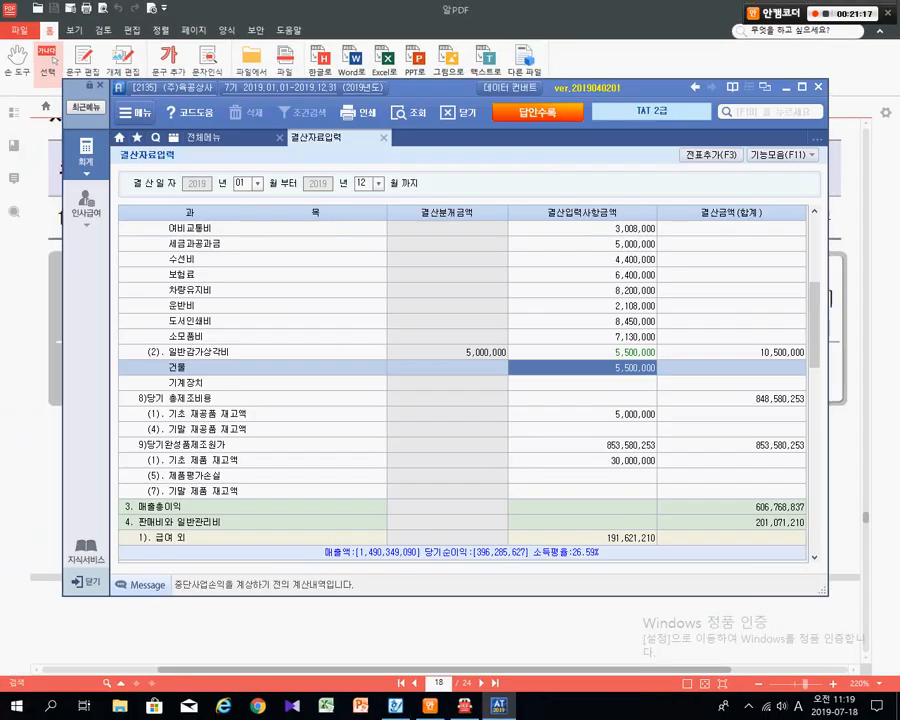
key(F3)
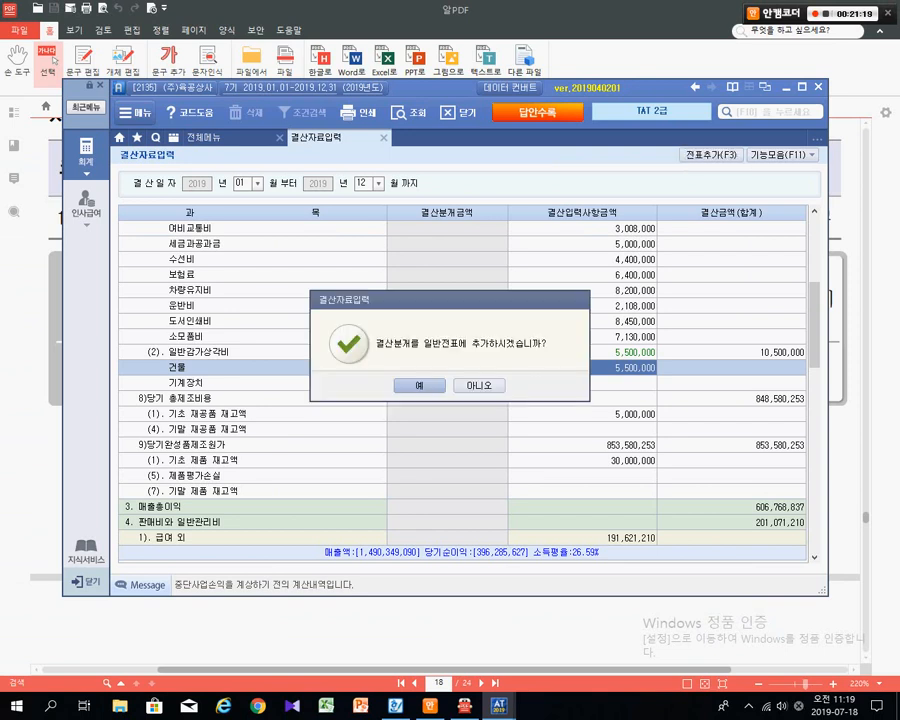
key(Return)
key(Return)
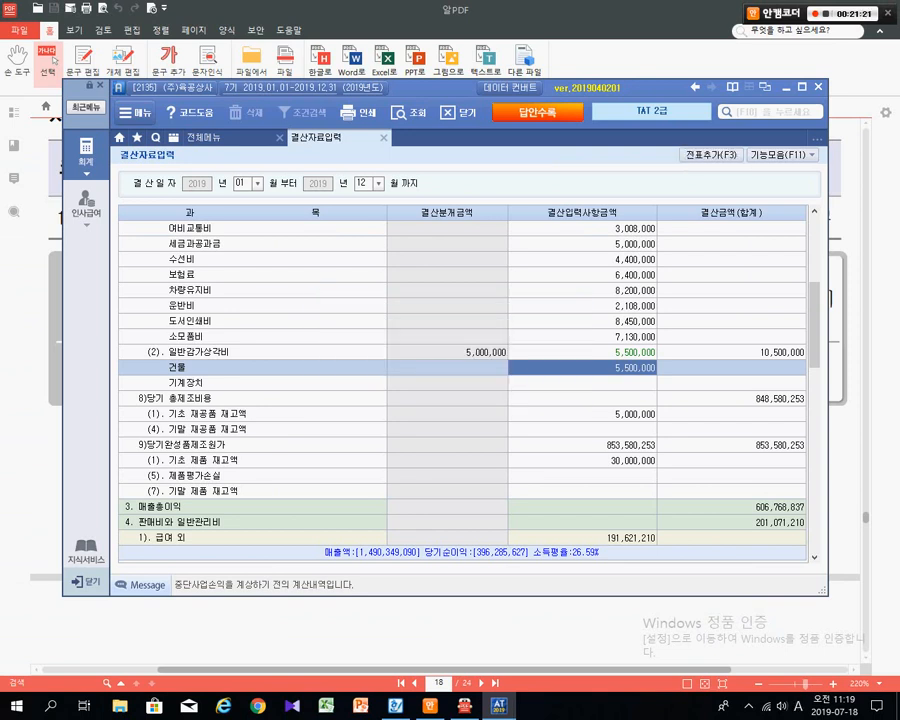
key(Escape)
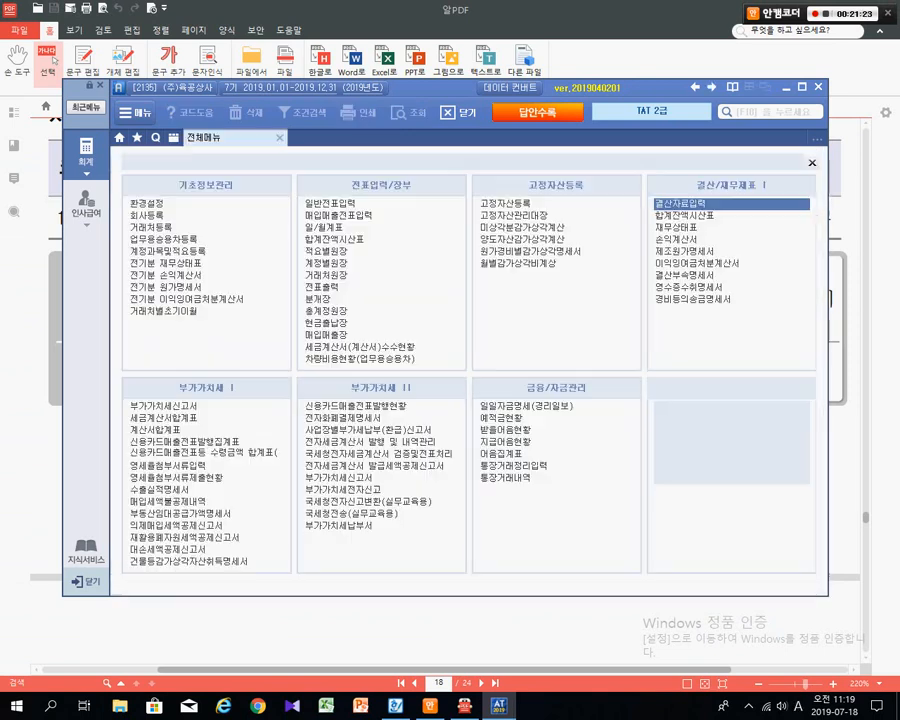
- Open 일반전표입력 and load the vouchers for month 12, day 31
key(Up)
key(Return)
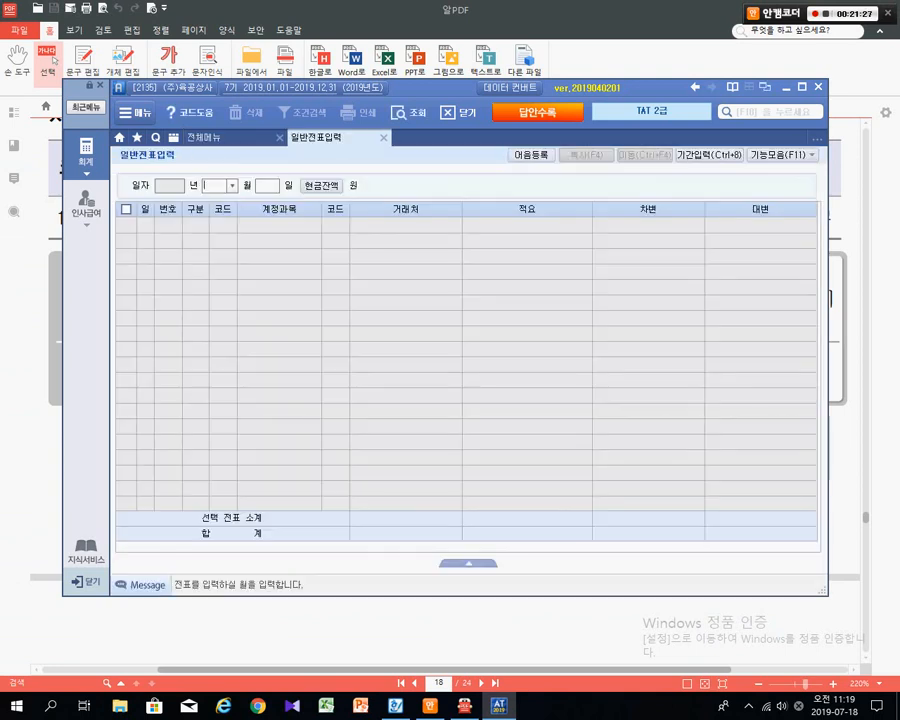
text(12)
key(Return)
text(31)
key(Return)
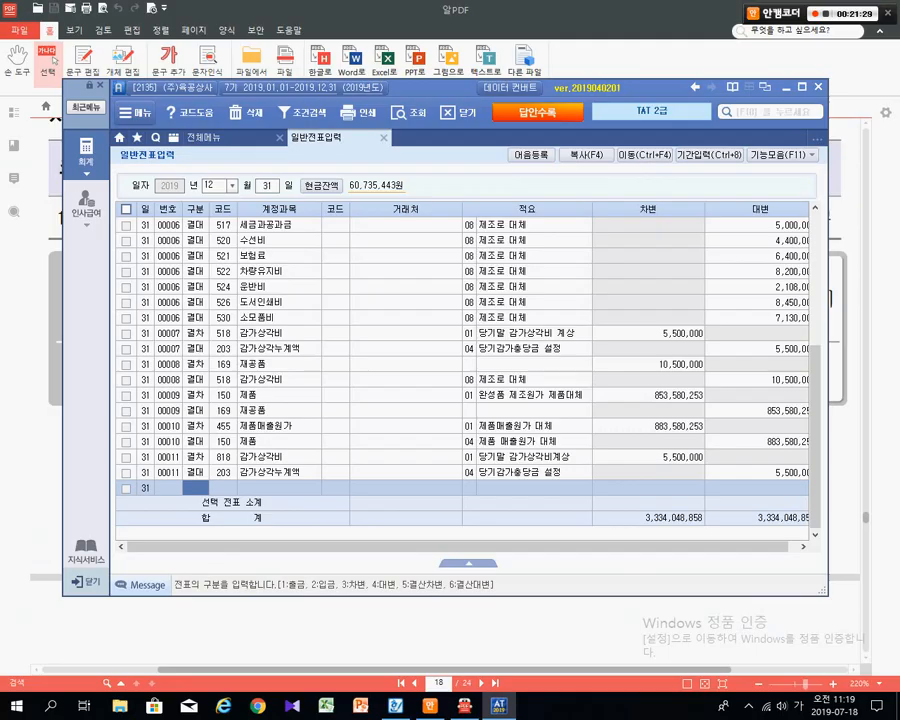
- Mark up the 5,500,000 depreciation and accumulated depreciation pair on the December 31 journal
key(ctrl+1)
click(150, 512)
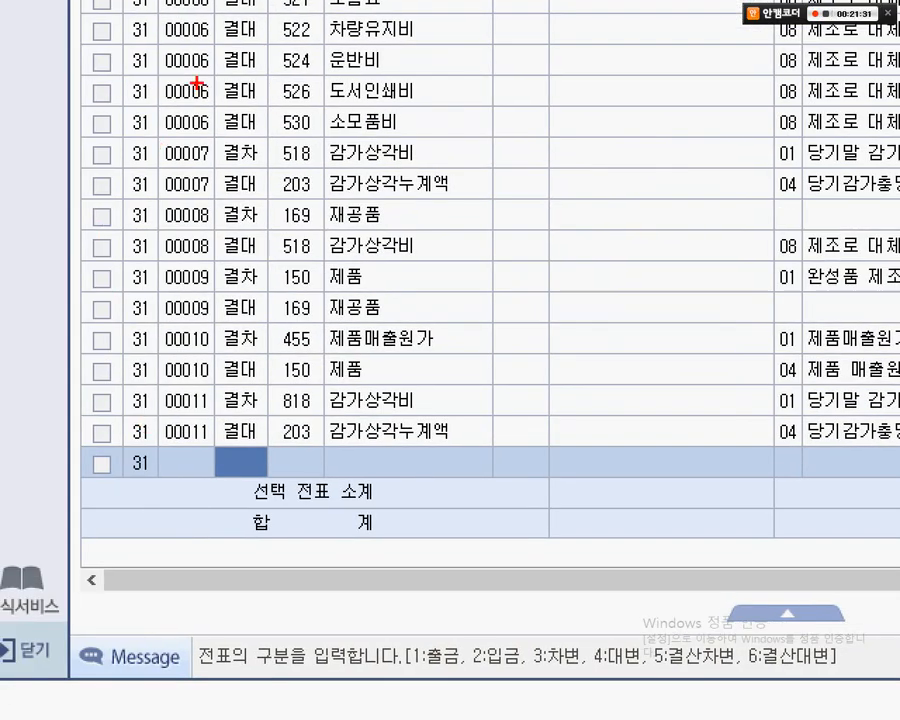
mouse_move(197, 43)
mouse_down()
mouse_move(265, 68)
mouse_move(307, 198)
mouse_up()
mouse_move(195, 380)
mouse_down()
mouse_move(265, 382)
mouse_move(510, 458)
mouse_up()
drag(638, 227, 483, 412)
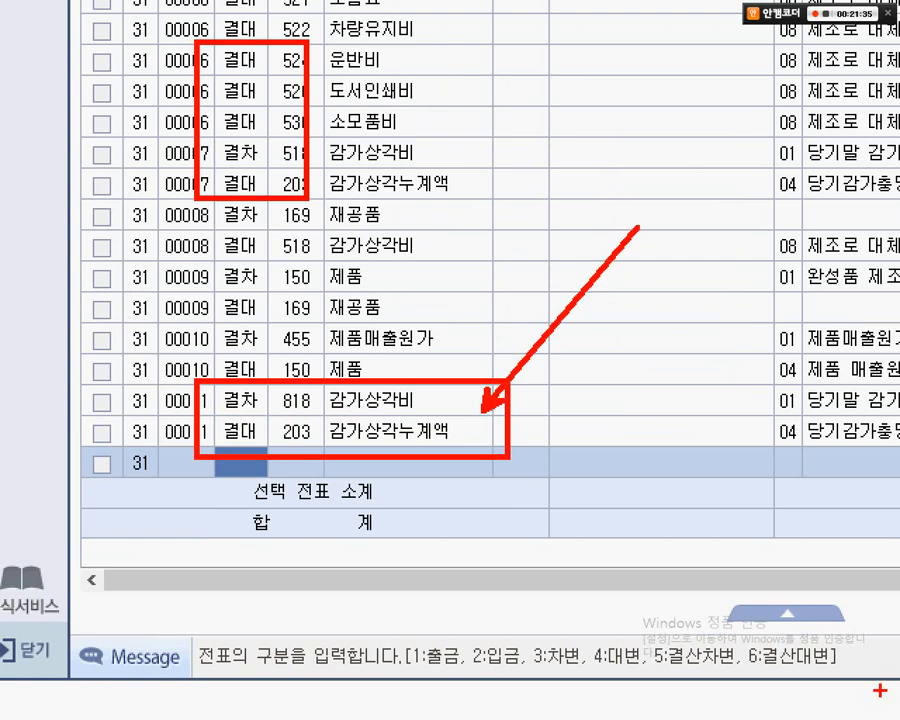
key(Escape)
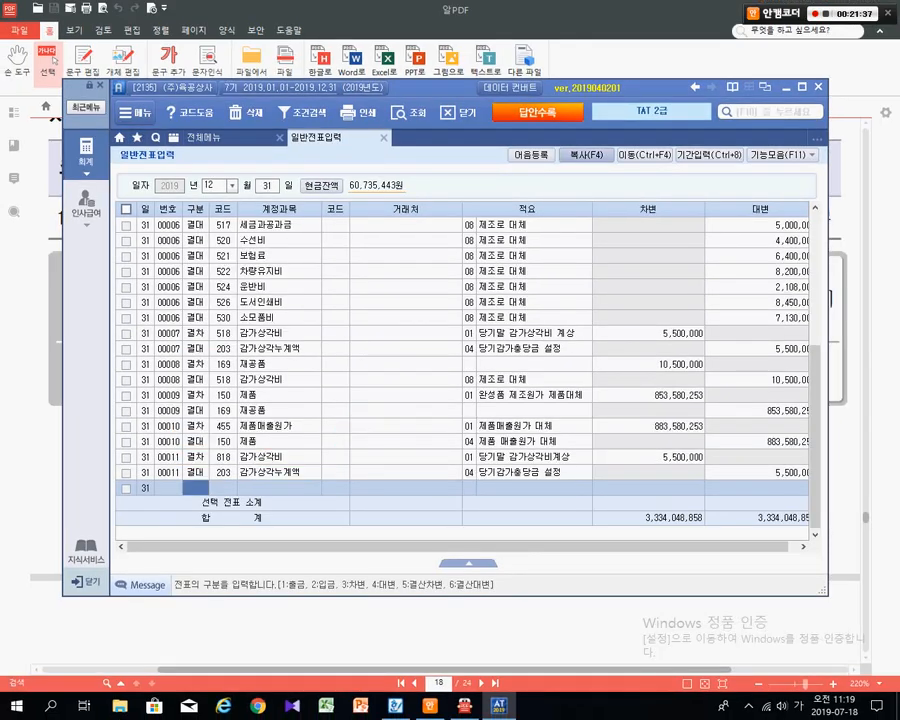
drag(440, 88, 437, 156)
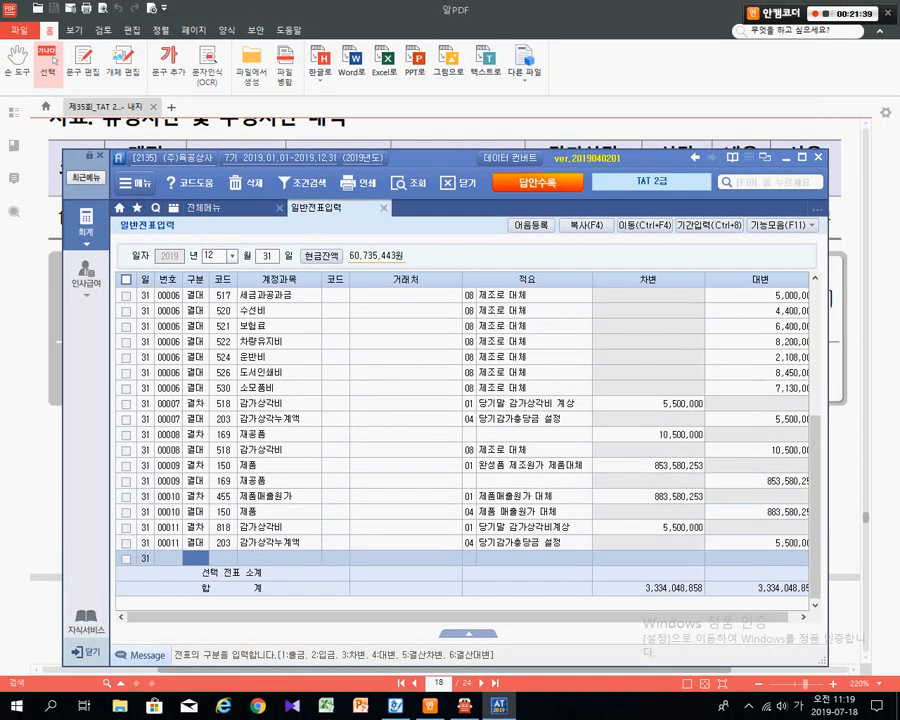
- Review the page 18 asset table in the exam PDF, then advance to page 19 (Problem 4)
key(alt+Tab)
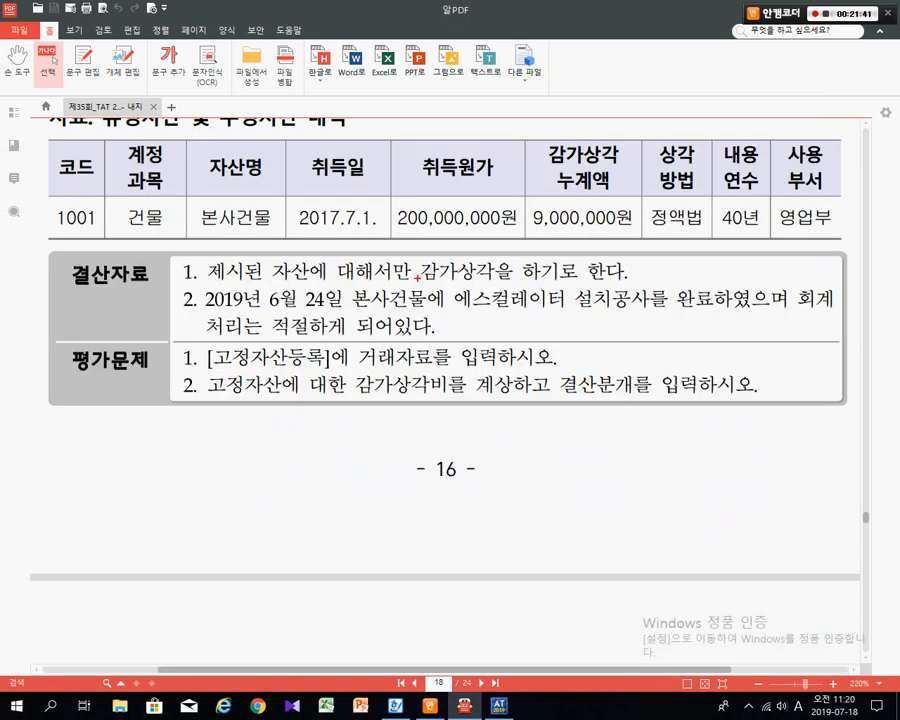
mouse_move(45, 131)
mouse_down()
mouse_move(526, 227)
mouse_move(854, 240)
mouse_up()
mouse_move(755, 228)
mouse_down()
mouse_move(811, 412)
mouse_move(797, 468)
mouse_up()
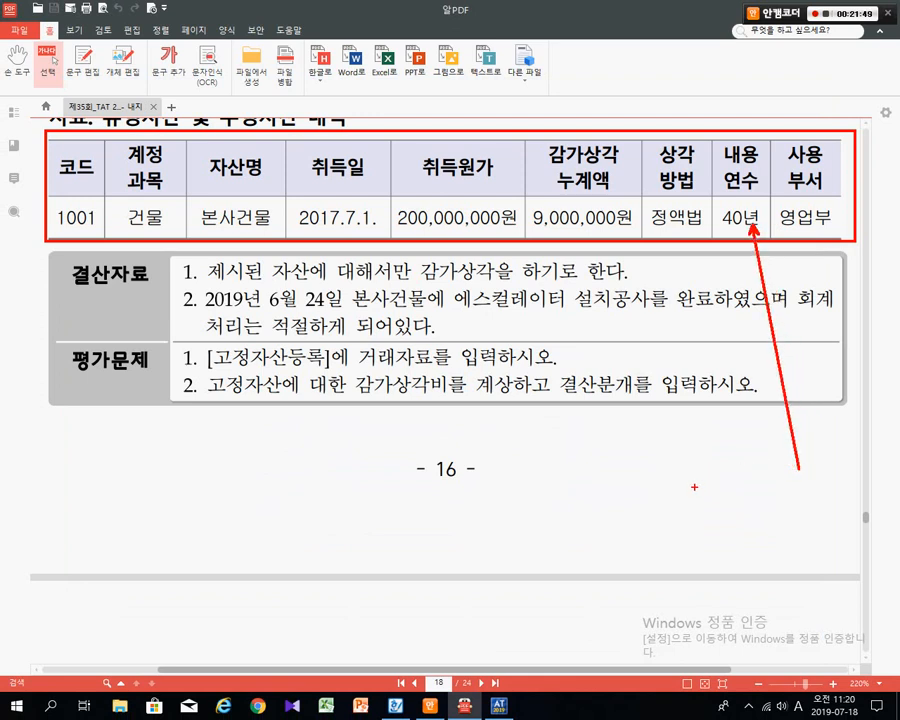
key(Escape)
key(Page_Down)
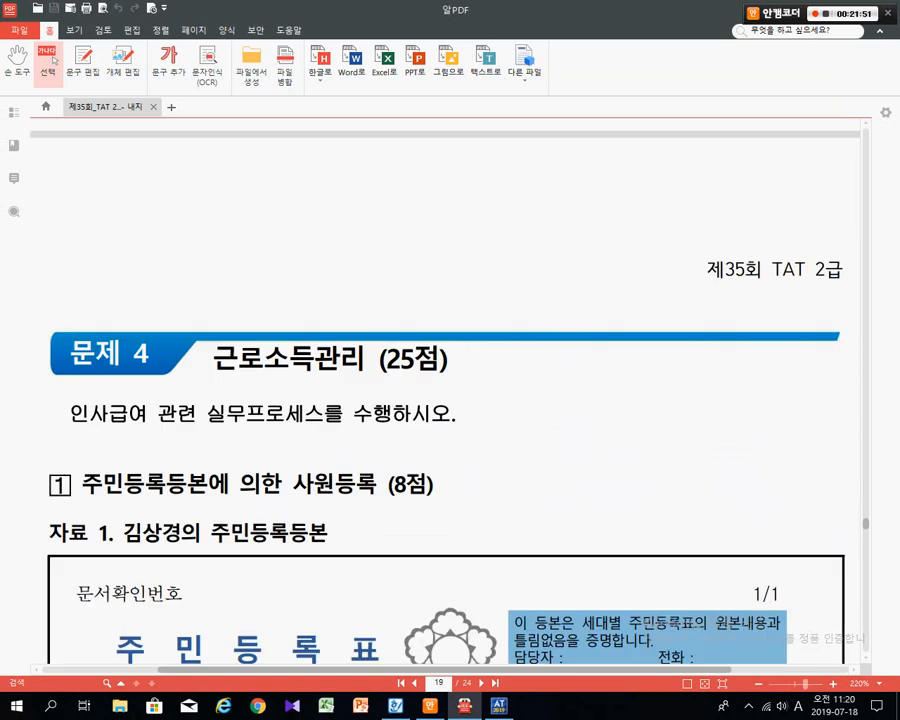
key(alt+Tab)
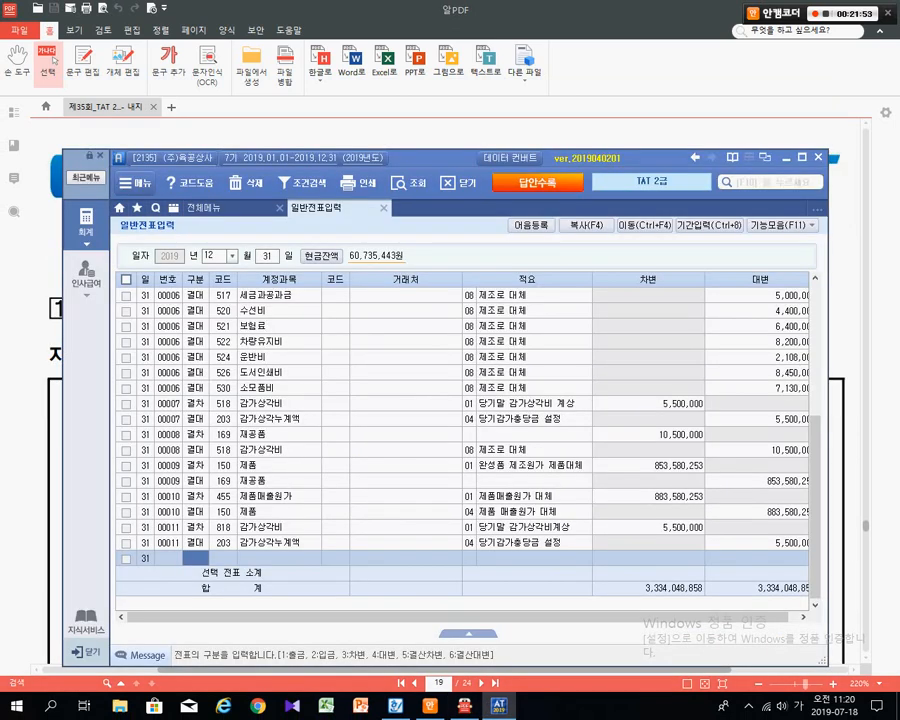
- Close 일반전표입력 and switch the sidebar to 인사급여 to show the 인사관리 menu
key(Escape)
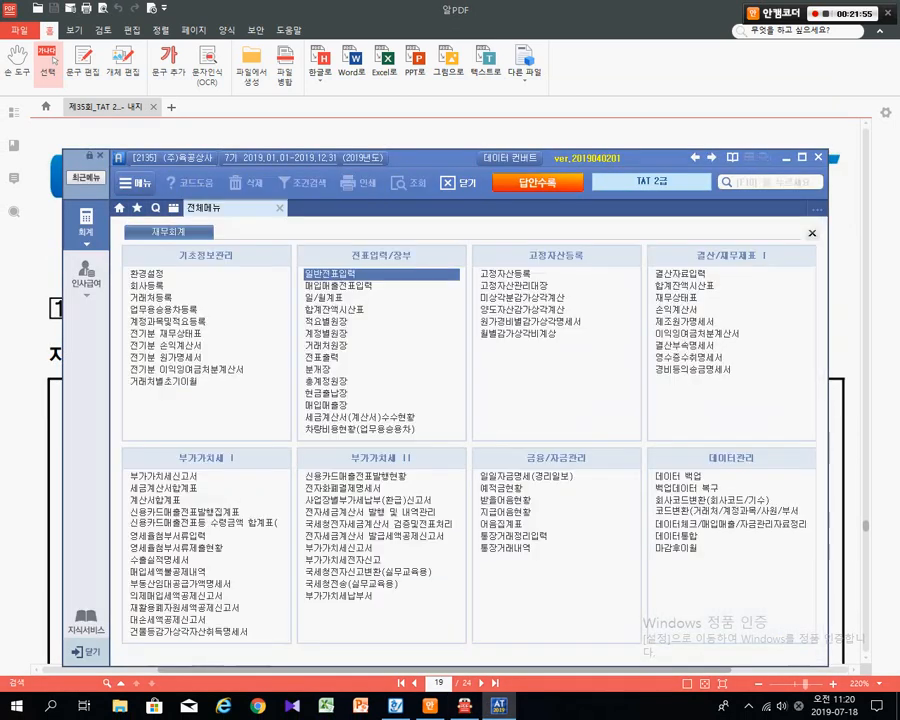
drag(435, 158, 449, 113)
key(ctrl+1)
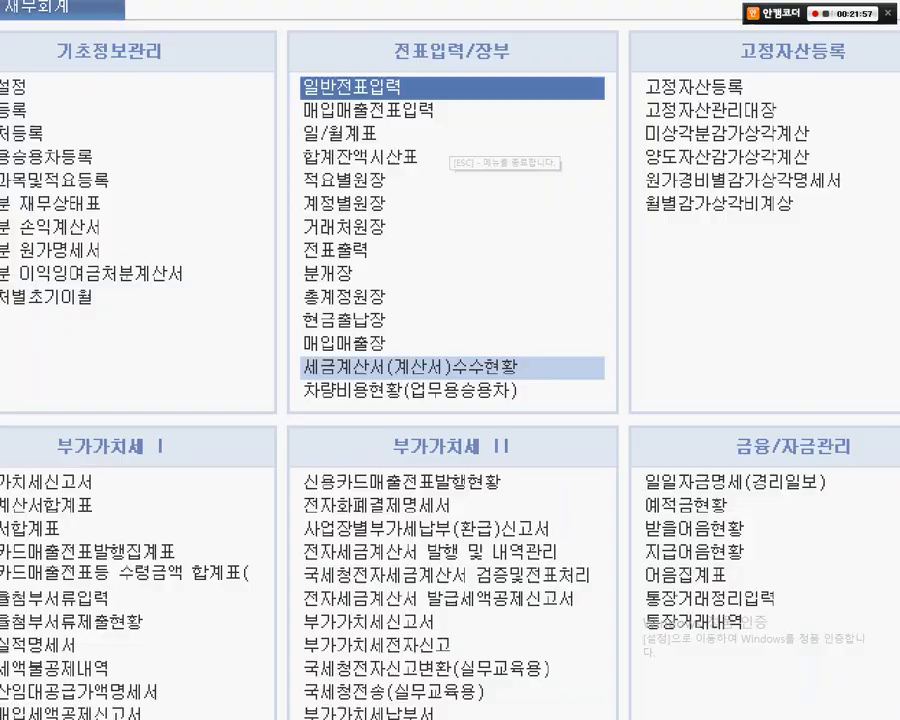
mouse_move(128, 35)
mouse_down()
mouse_move(296, 88)
mouse_move(307, 124)
mouse_up()
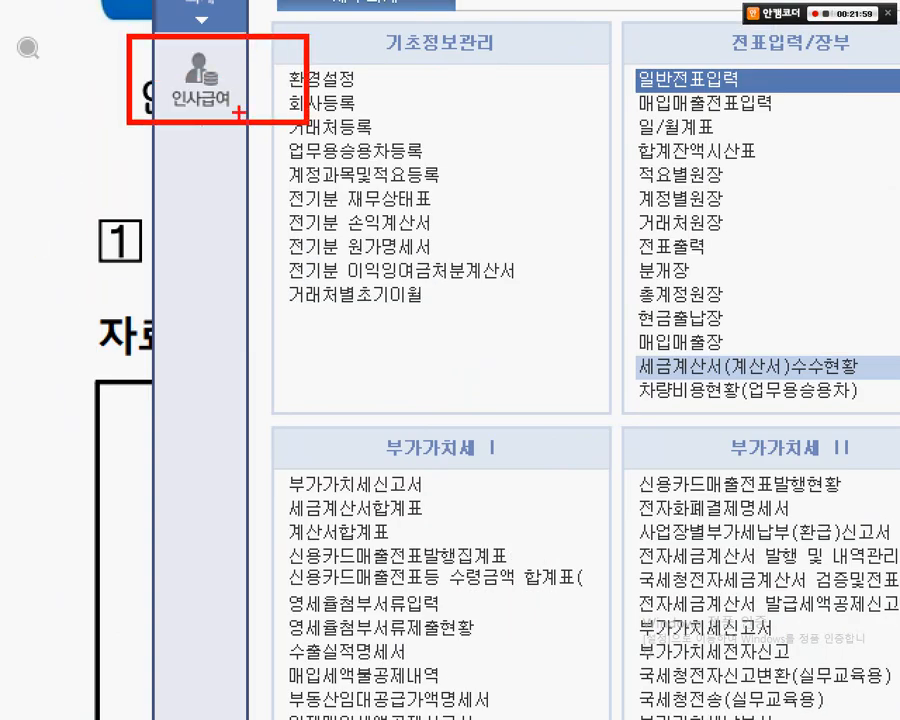
drag(218, 142, 370, 340)
key(Escape)
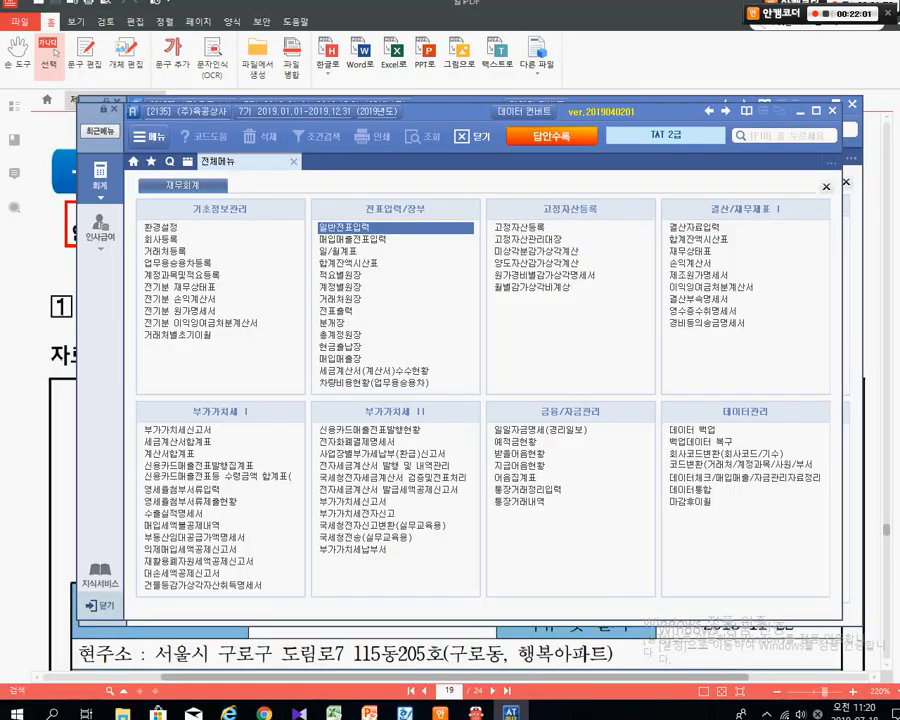
click(100, 228)
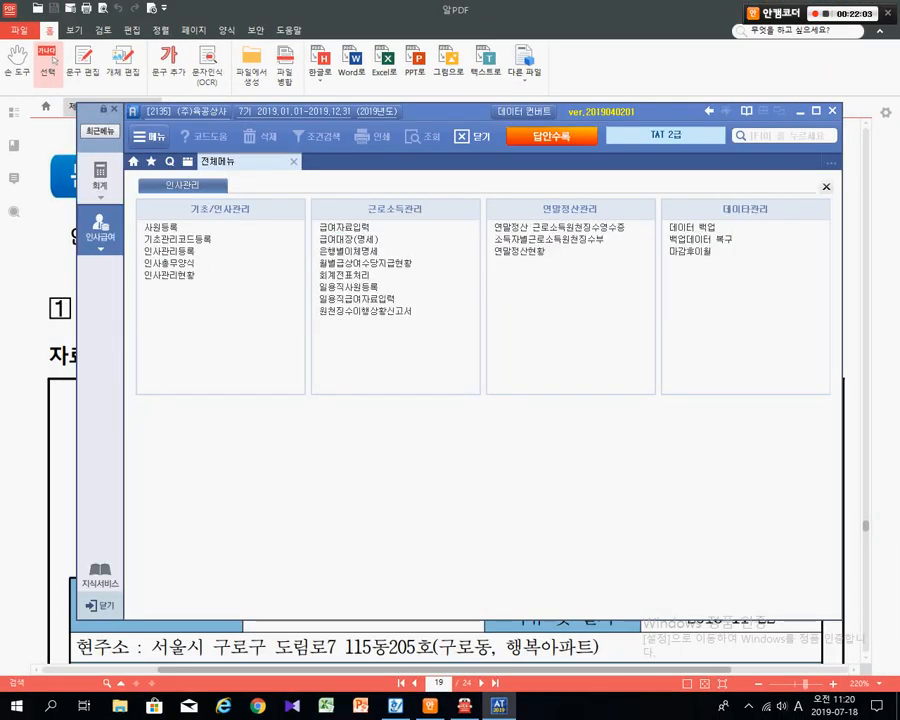
drag(450, 111, 457, 150)
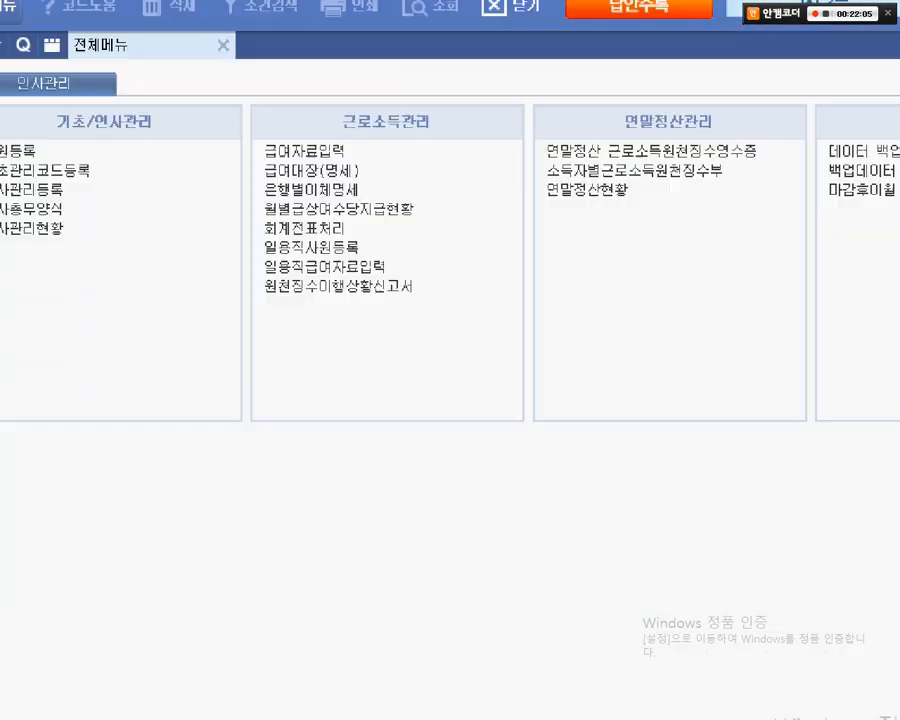
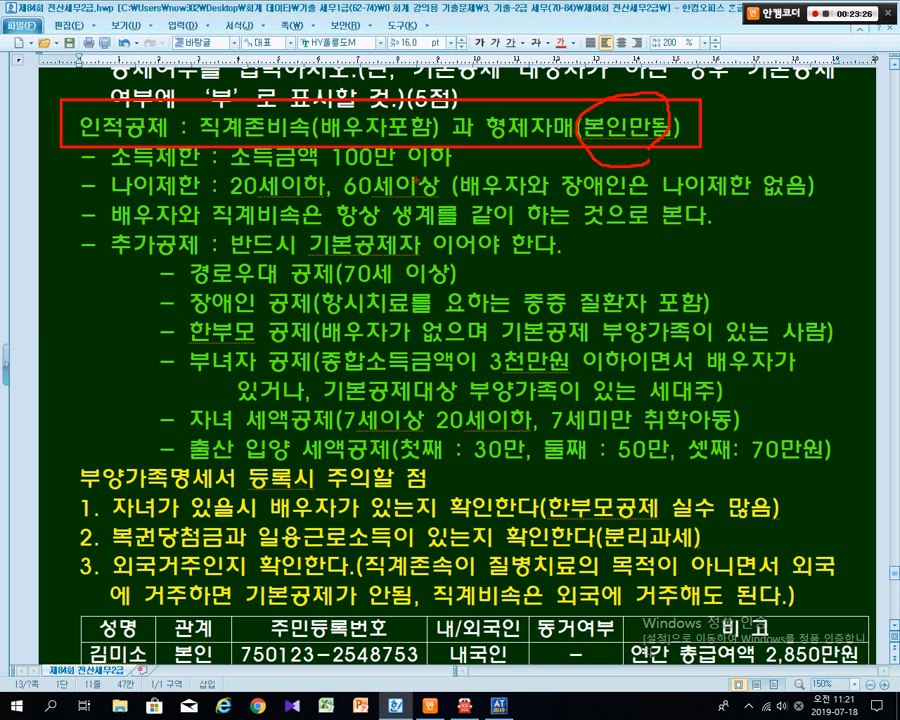
key(Escape)
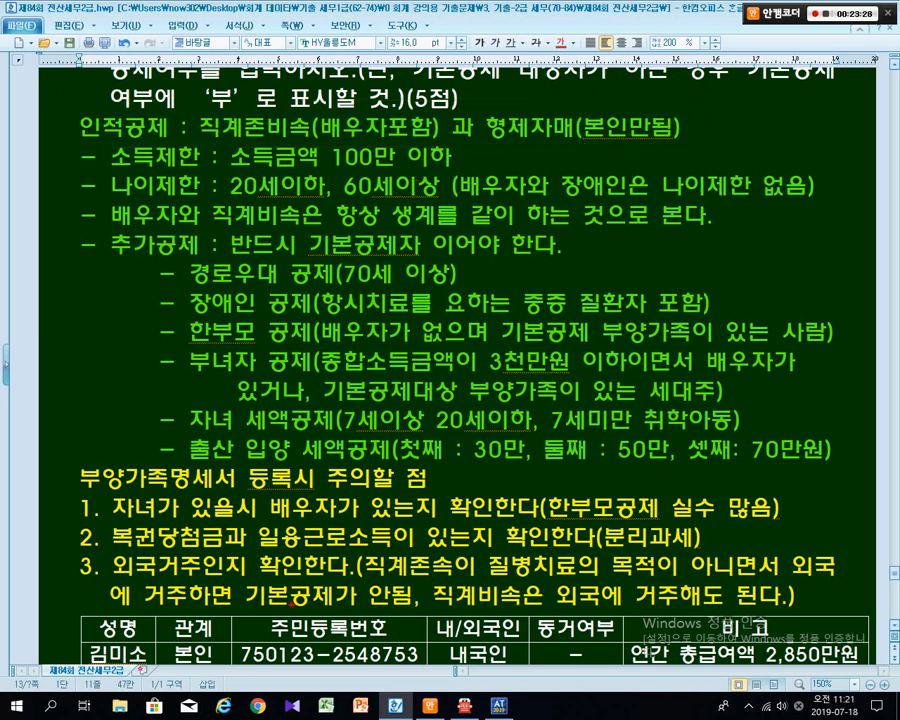
mouse_move(65, 145)
mouse_down()
mouse_move(274, 166)
mouse_move(478, 171)
mouse_up()
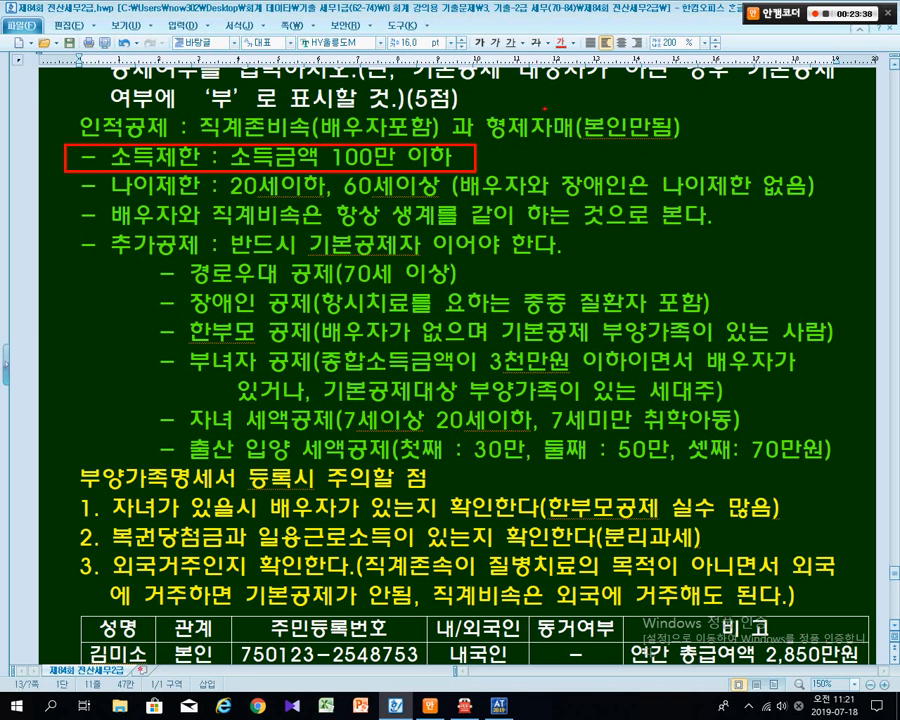
mouse_move(545, 108)
mouse_down()
mouse_move(540, 86)
mouse_move(514, 92)
mouse_move(545, 100)
mouse_move(572, 84)
mouse_move(566, 101)
mouse_up()
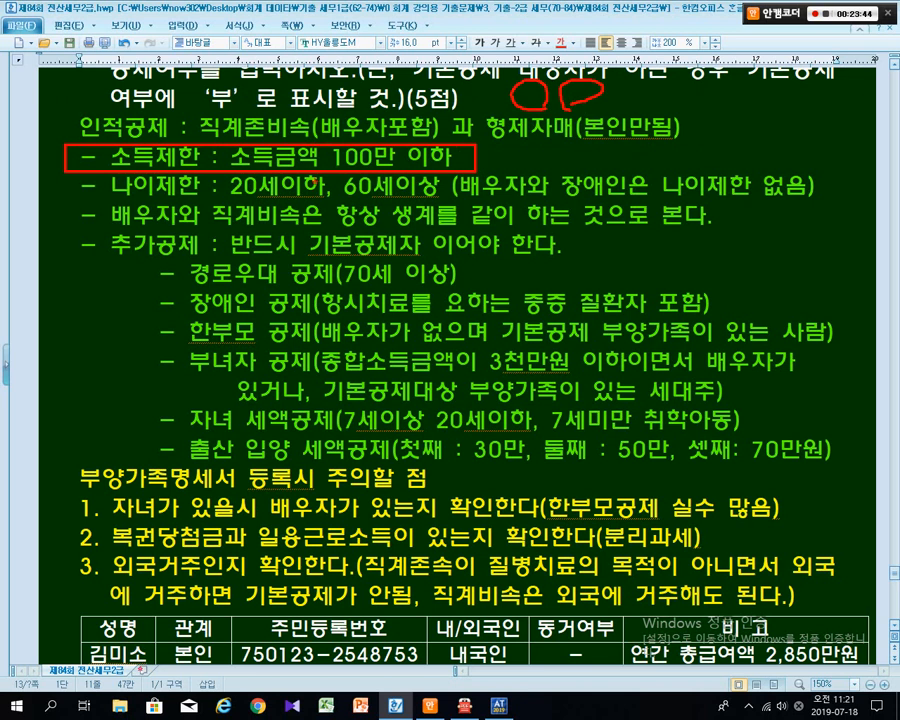
drag(105, 201, 226, 199)
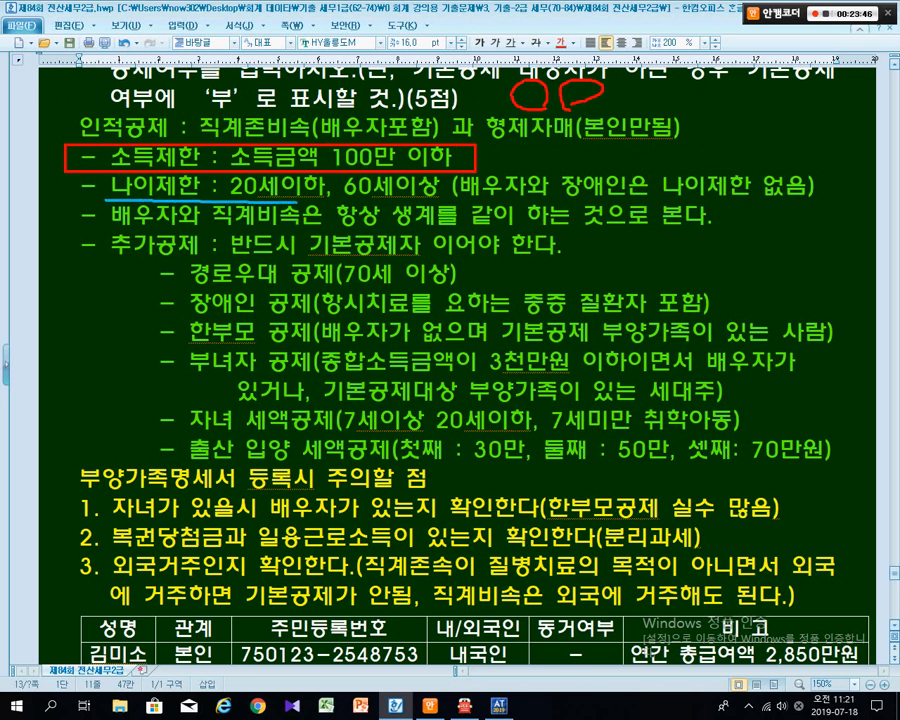
drag(298, 202, 816, 199)
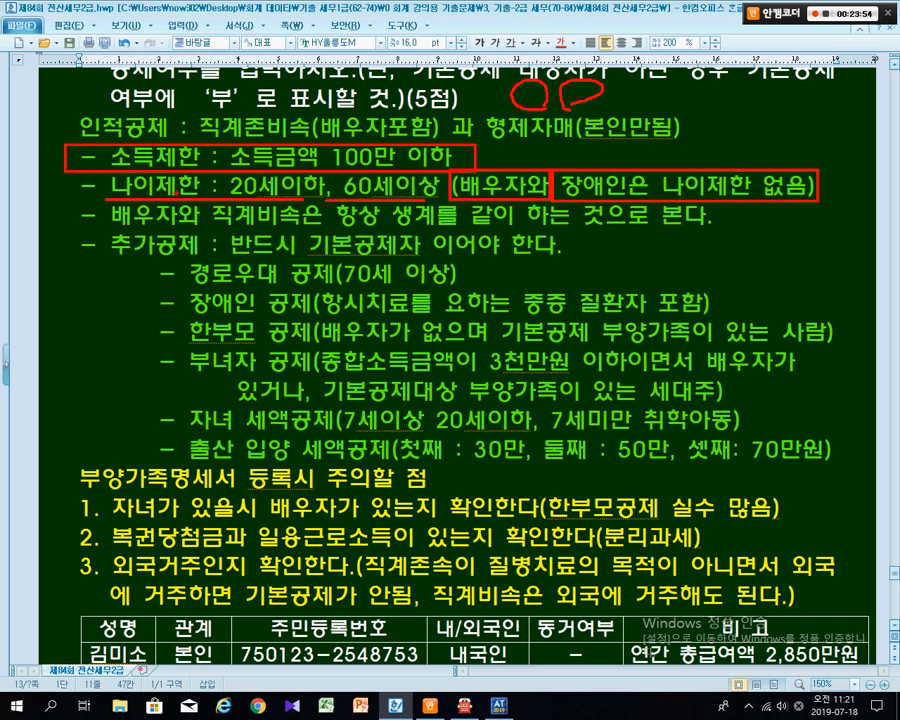
mouse_move(113, 229)
mouse_down()
mouse_move(305, 229)
mouse_move(242, 208)
mouse_move(286, 230)
mouse_up()
drag(350, 231, 712, 231)
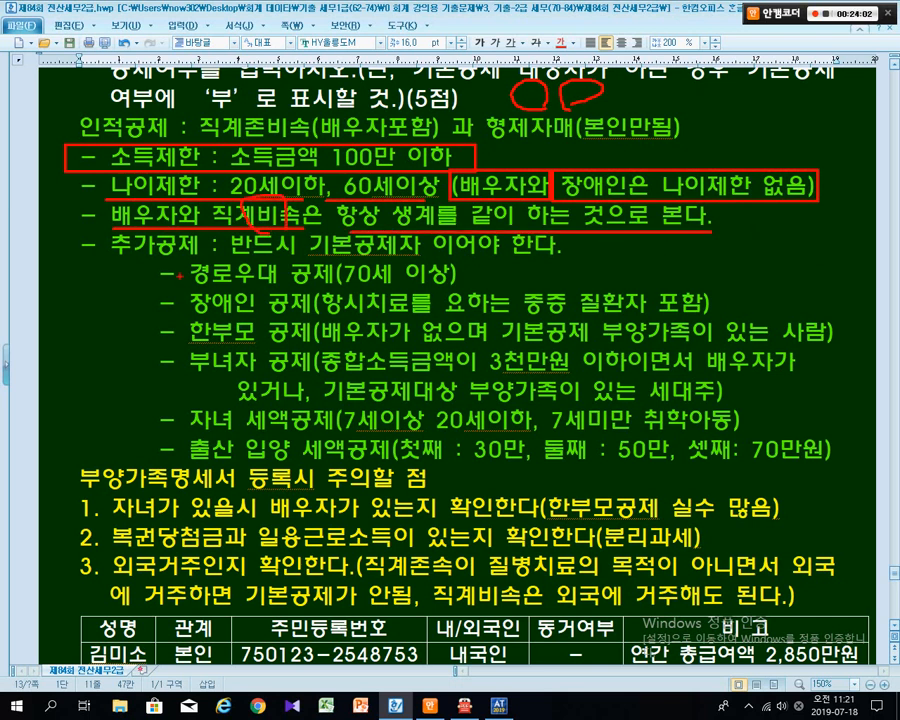
mouse_move(84, 257)
mouse_down()
mouse_move(180, 256)
mouse_move(141, 312)
mouse_move(158, 428)
mouse_up()
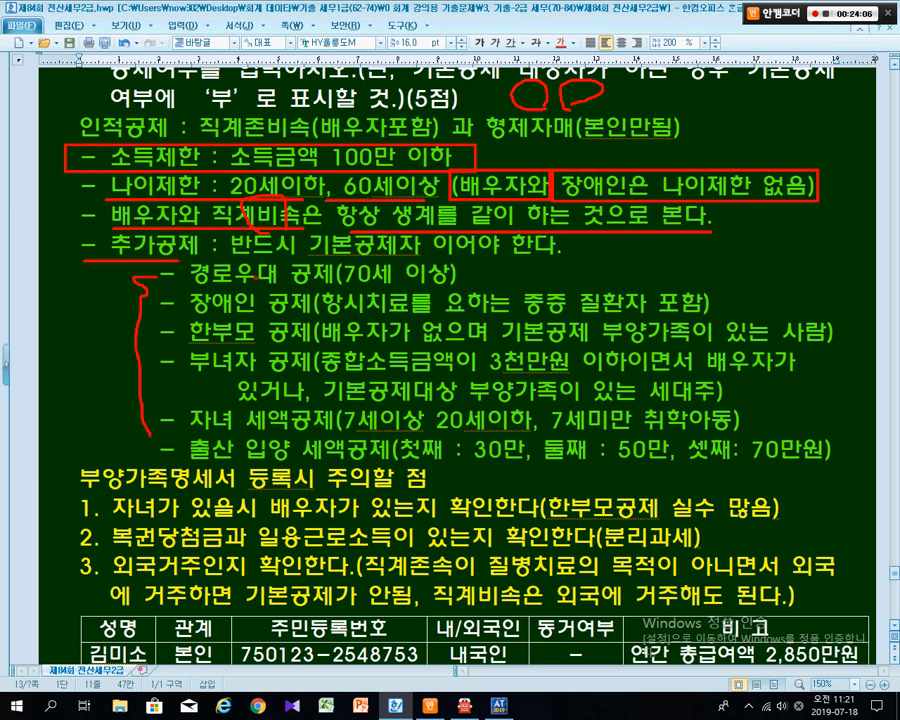
drag(270, 258, 545, 257)
key(Escape)
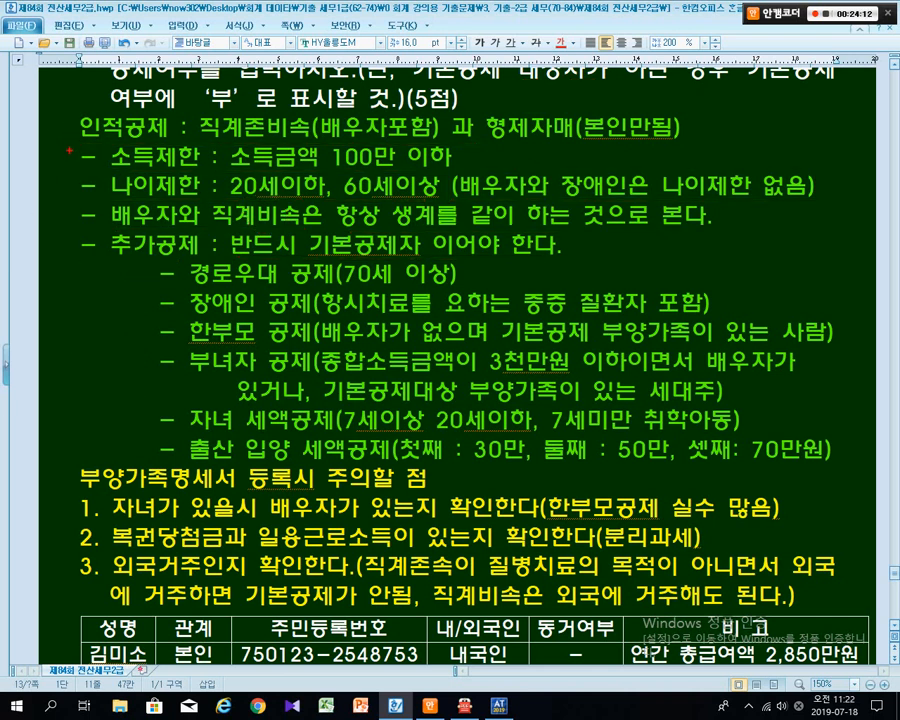
mouse_move(58, 113)
mouse_down()
mouse_move(253, 154)
mouse_move(820, 230)
mouse_up()
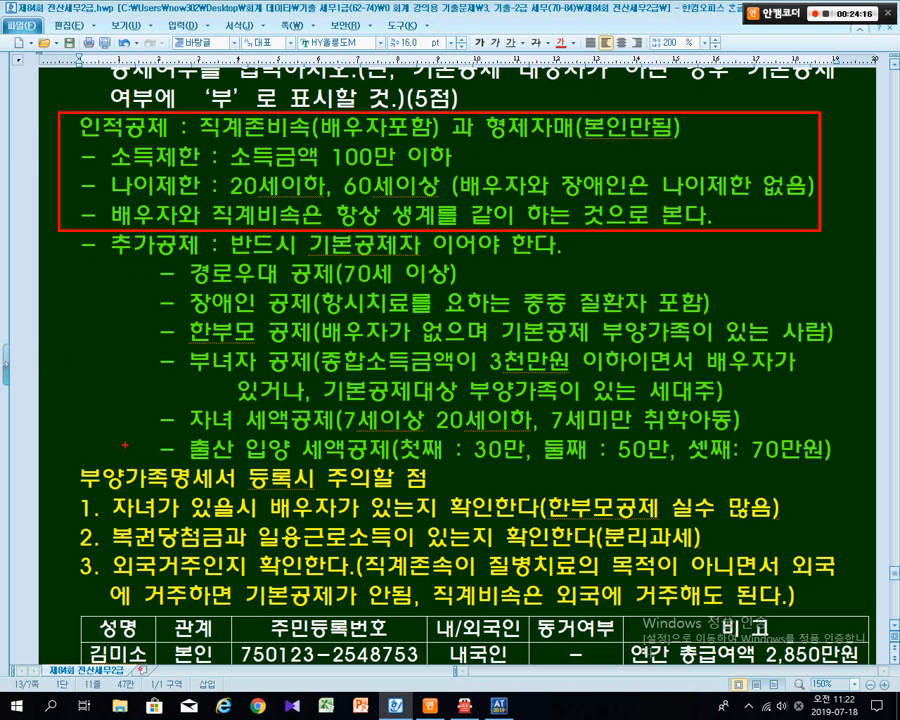
mouse_move(134, 412)
mouse_down()
mouse_move(127, 446)
mouse_move(130, 280)
mouse_up()
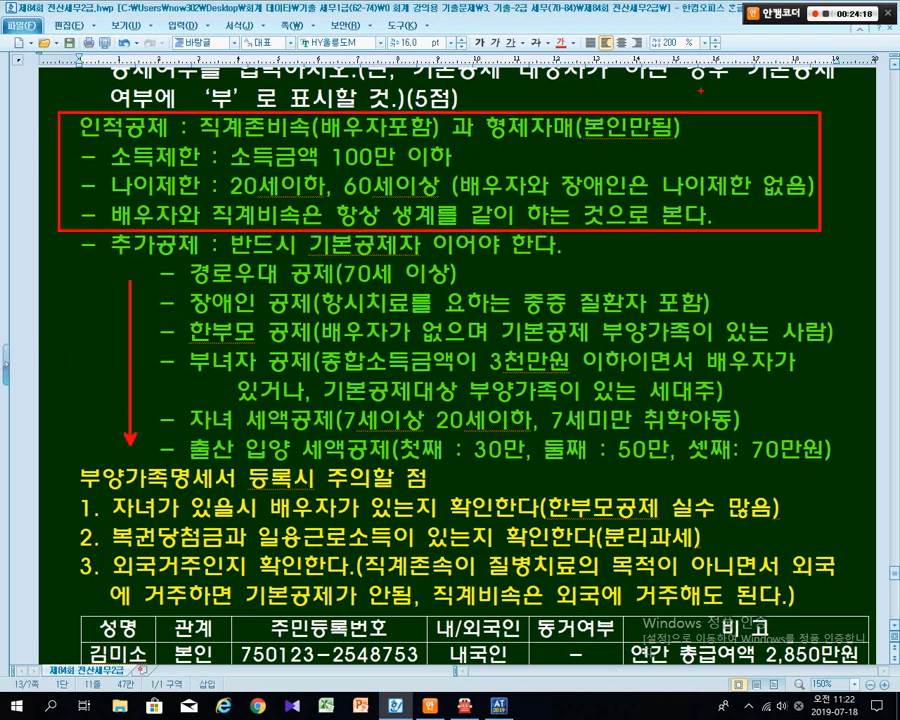
drag(738, 118, 660, 180)
drag(690, 118, 695, 240)
drag(450, 258, 388, 385)
drag(383, 262, 424, 398)
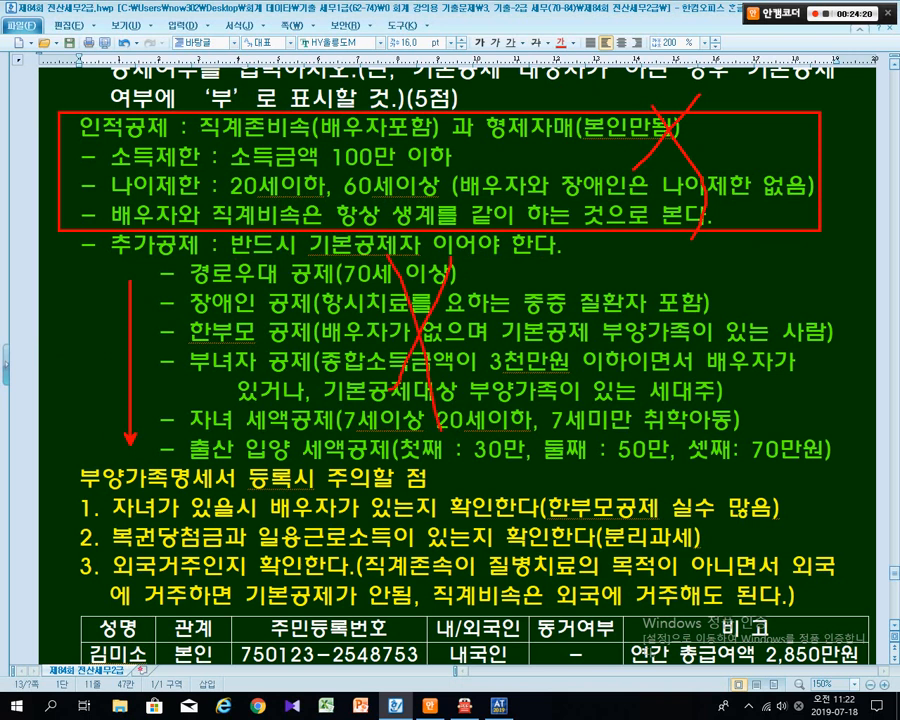
key(e)
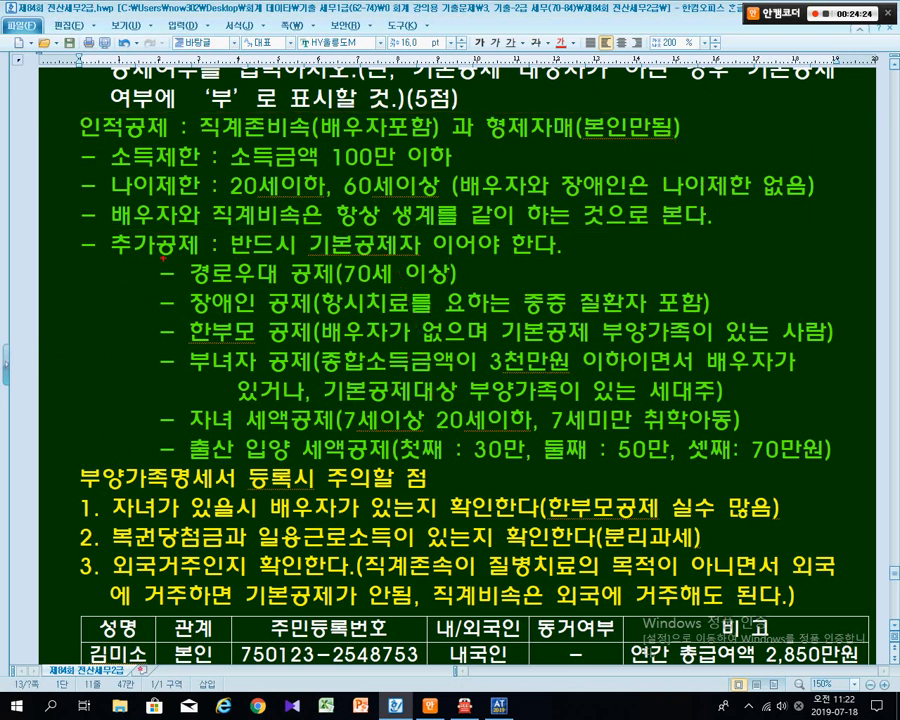
key(b)
drag(163, 258, 479, 291)
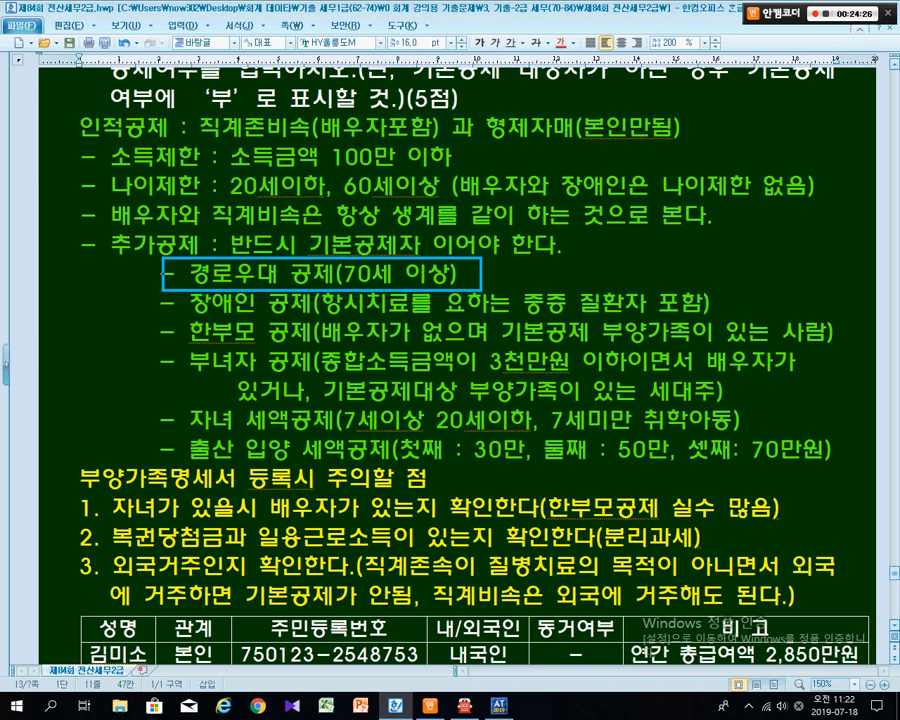
key(r)
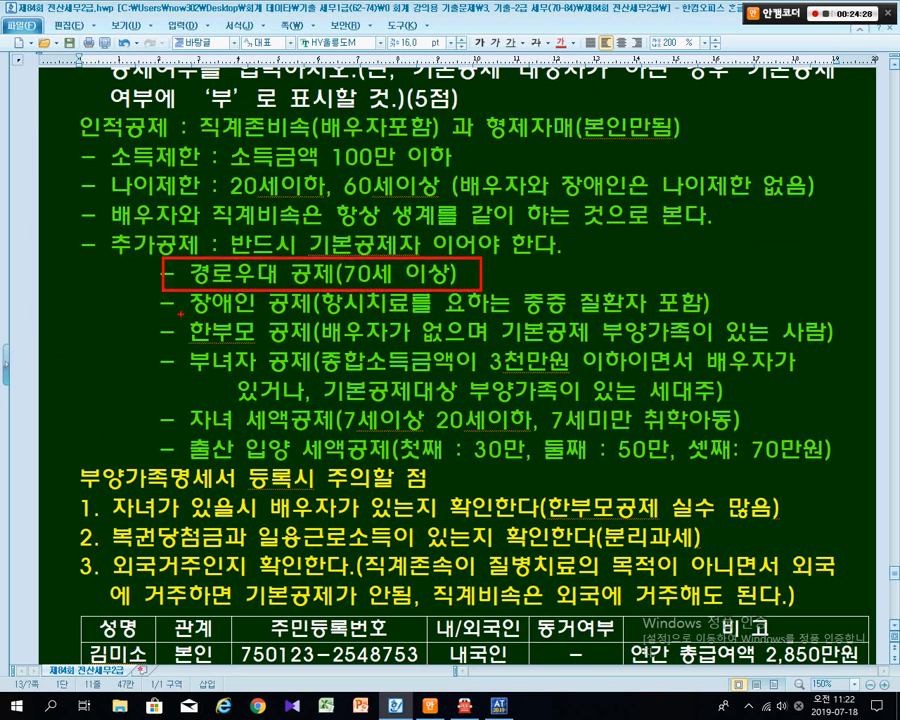
key(b)
drag(181, 315, 310, 316)
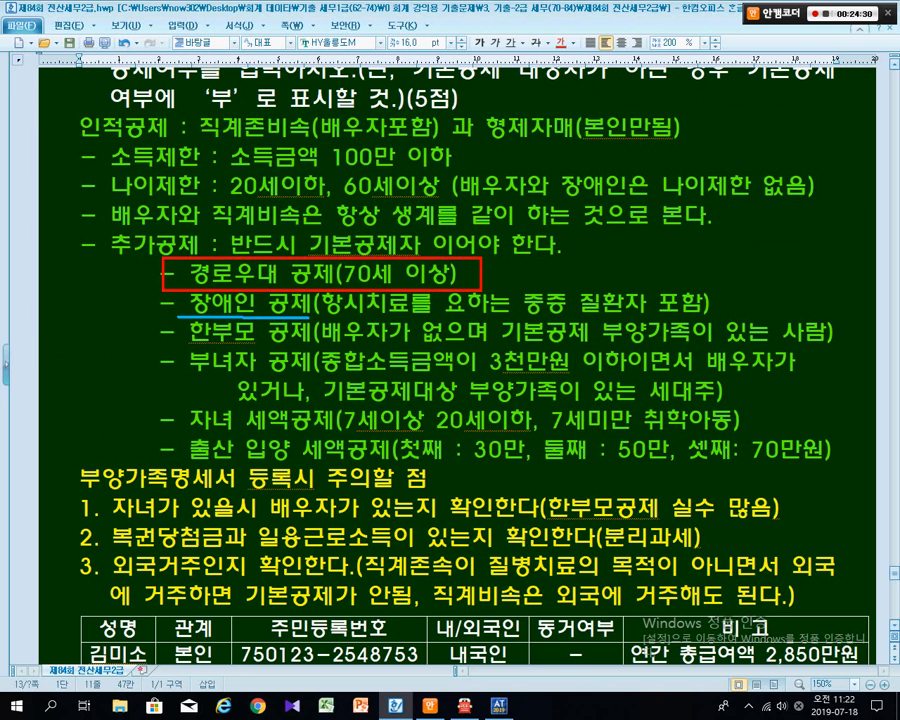
key(r)
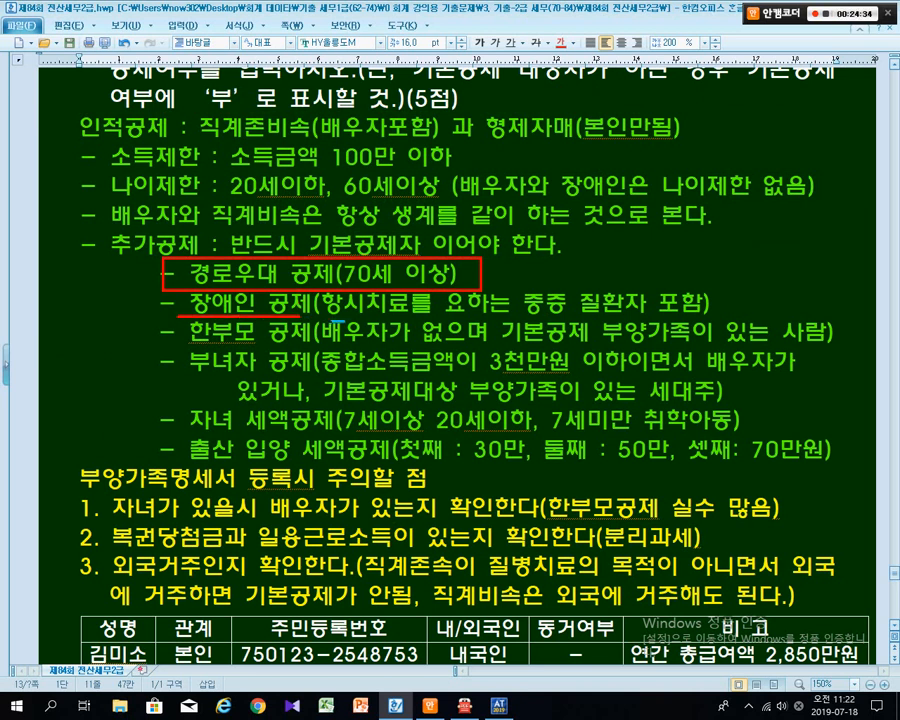
key(b)
drag(360, 322, 720, 321)
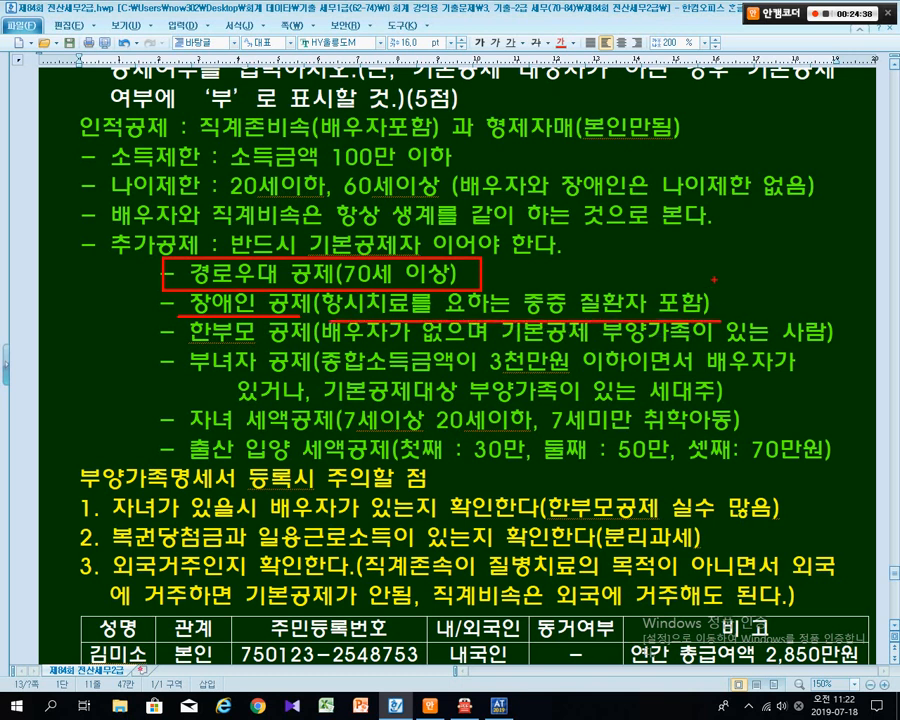
drag(738, 245, 706, 290)
drag(185, 343, 833, 343)
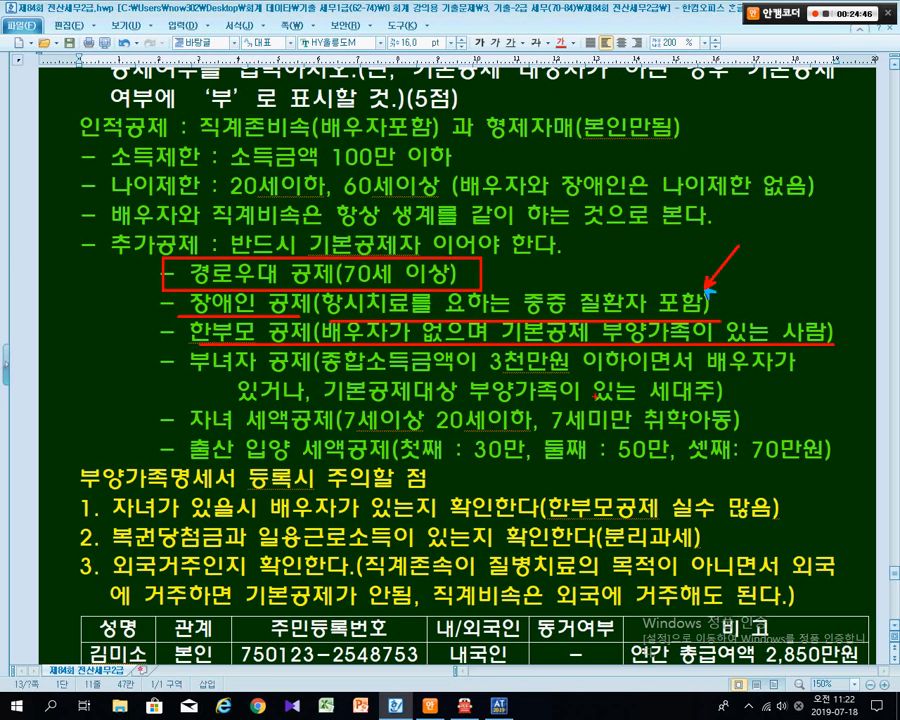
key(Escape)
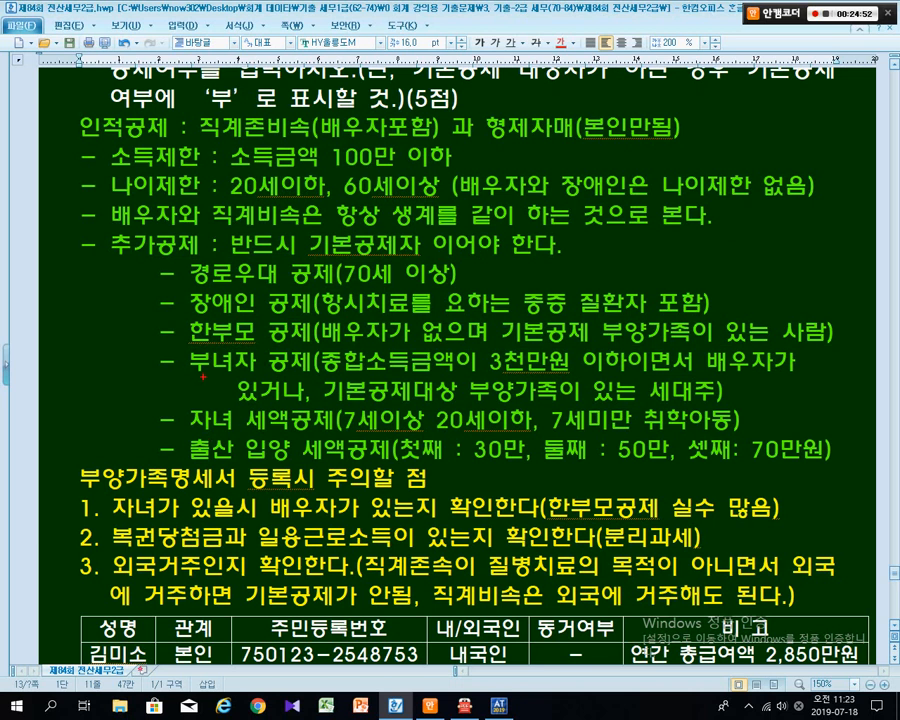
drag(193, 381, 825, 381)
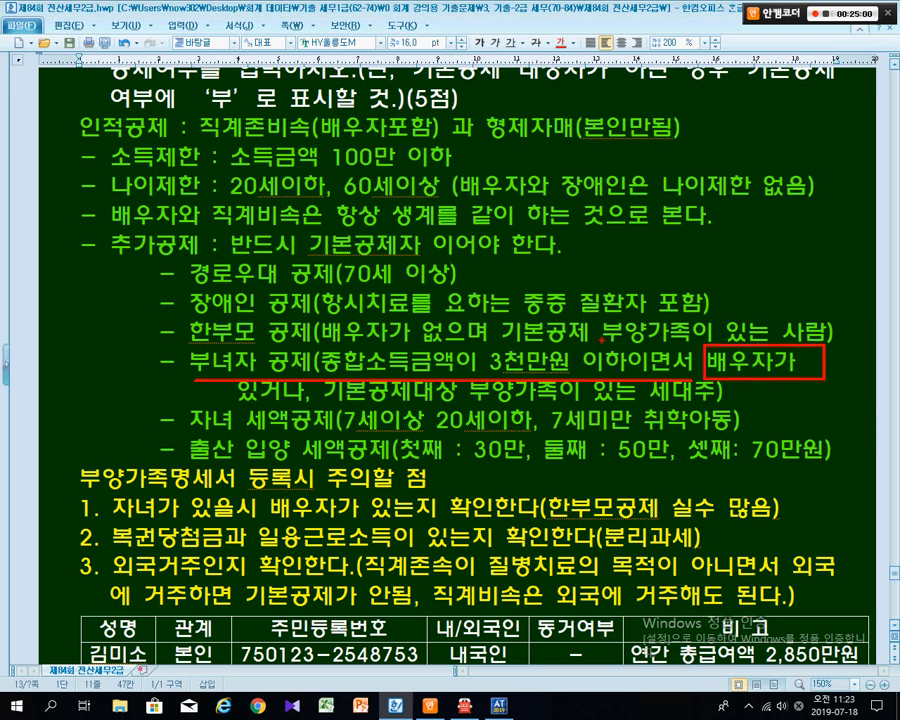
drag(511, 316, 518, 347)
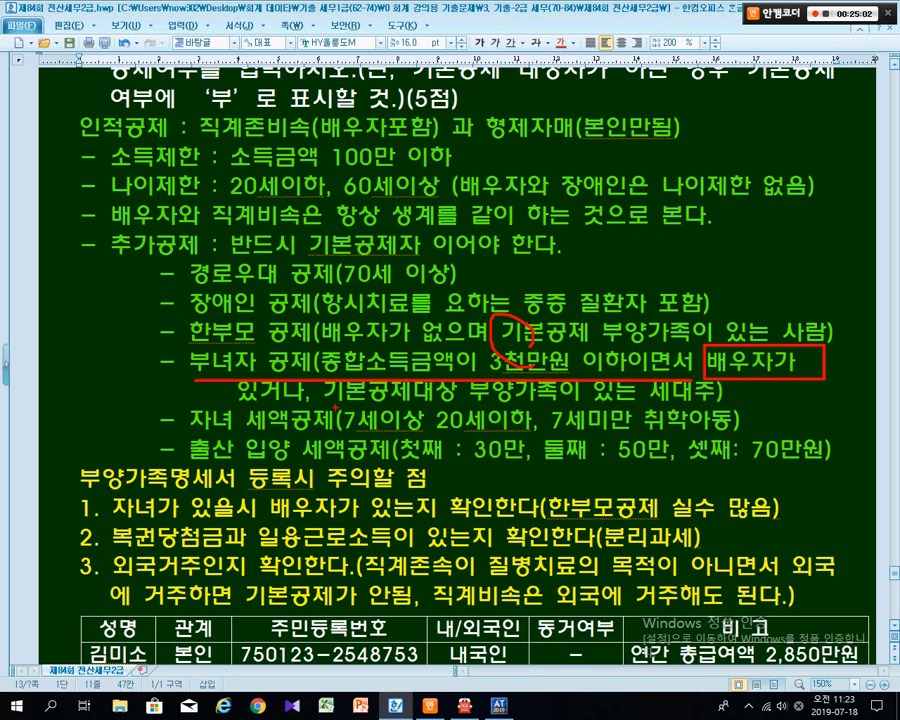
drag(338, 405, 580, 404)
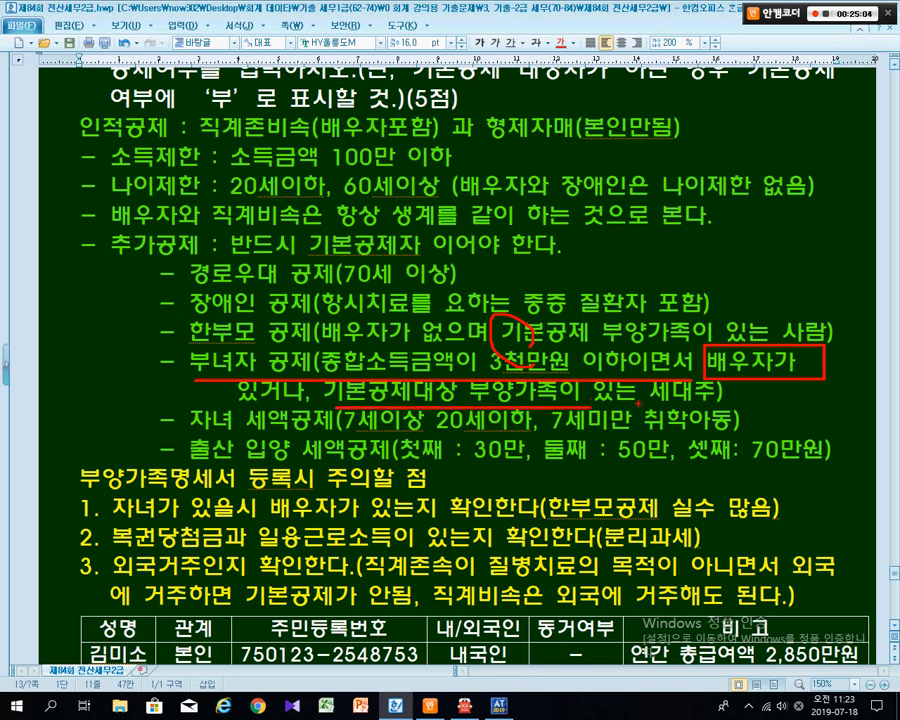
drag(640, 402, 714, 400)
drag(161, 433, 511, 433)
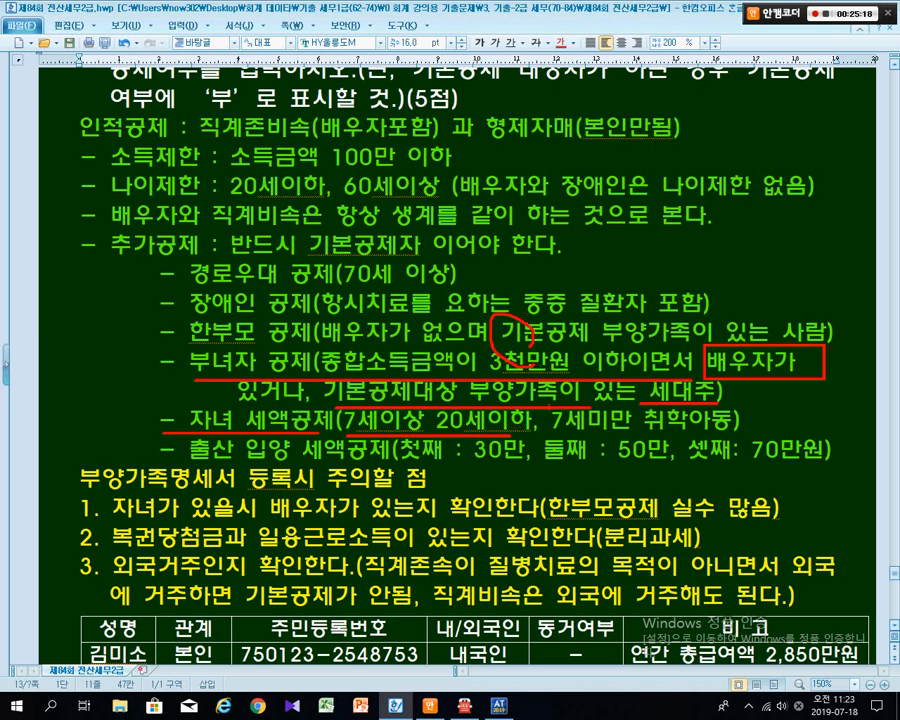
mouse_move(547, 405)
mouse_down()
mouse_move(672, 432)
mouse_move(745, 436)
mouse_up()
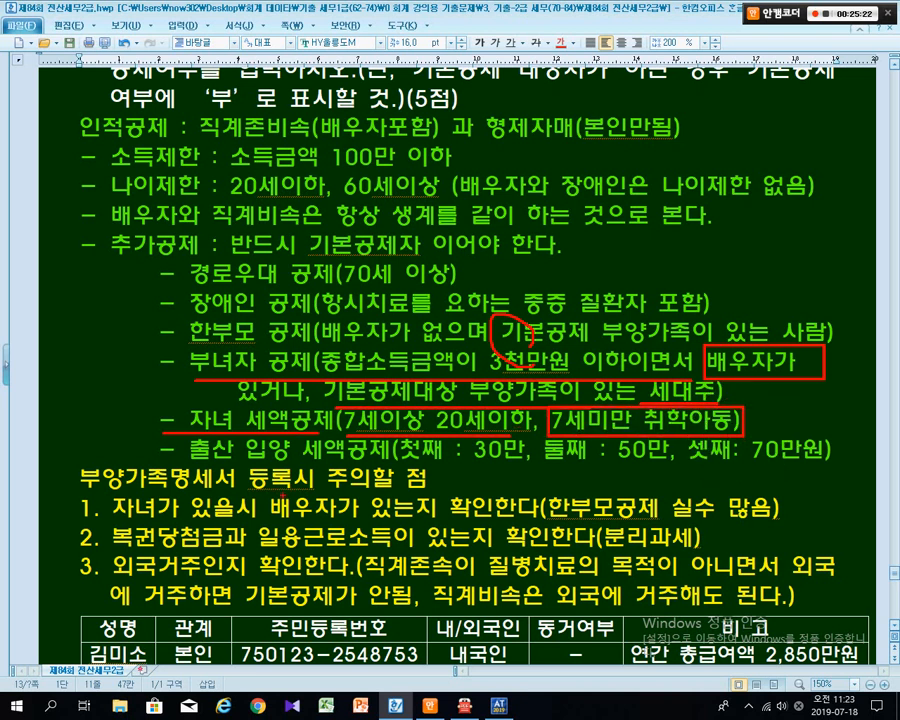
drag(181, 463, 829, 461)
key(Escape)
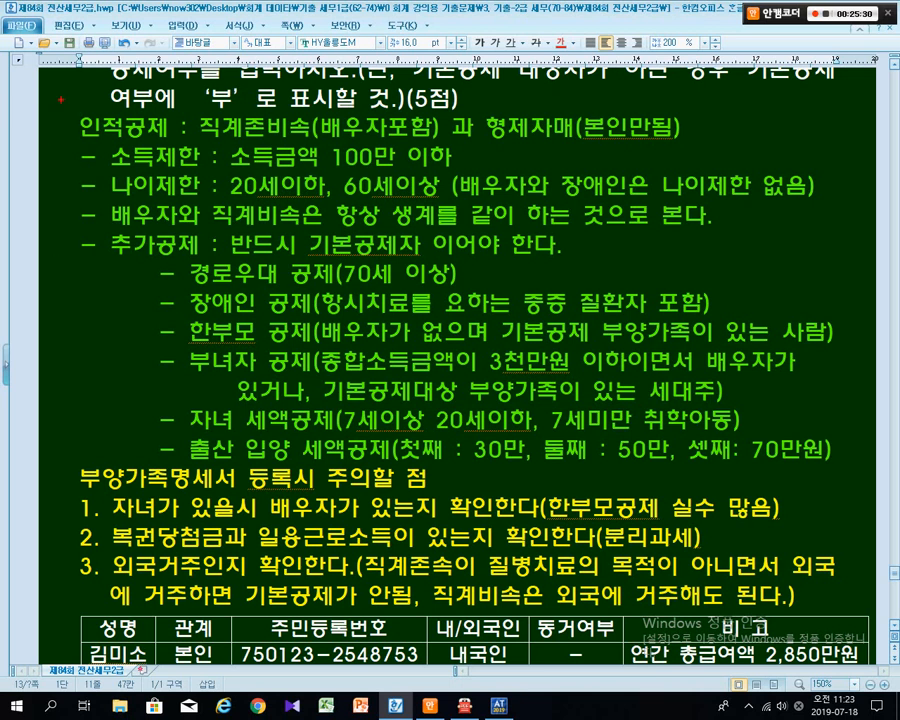
mouse_move(52, 110)
mouse_down()
mouse_move(454, 246)
mouse_move(723, 408)
mouse_move(856, 463)
mouse_up()
drag(787, 231, 754, 280)
drag(764, 238, 784, 290)
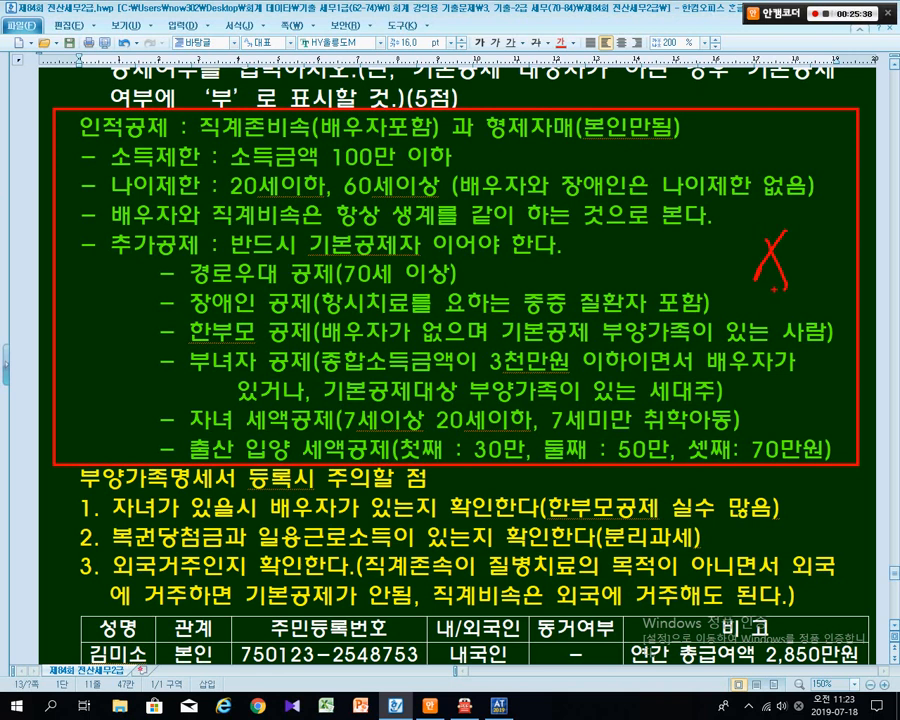
key(Escape)
scroll(456, 366, down, 2)
scroll(456, 366, up, 2)
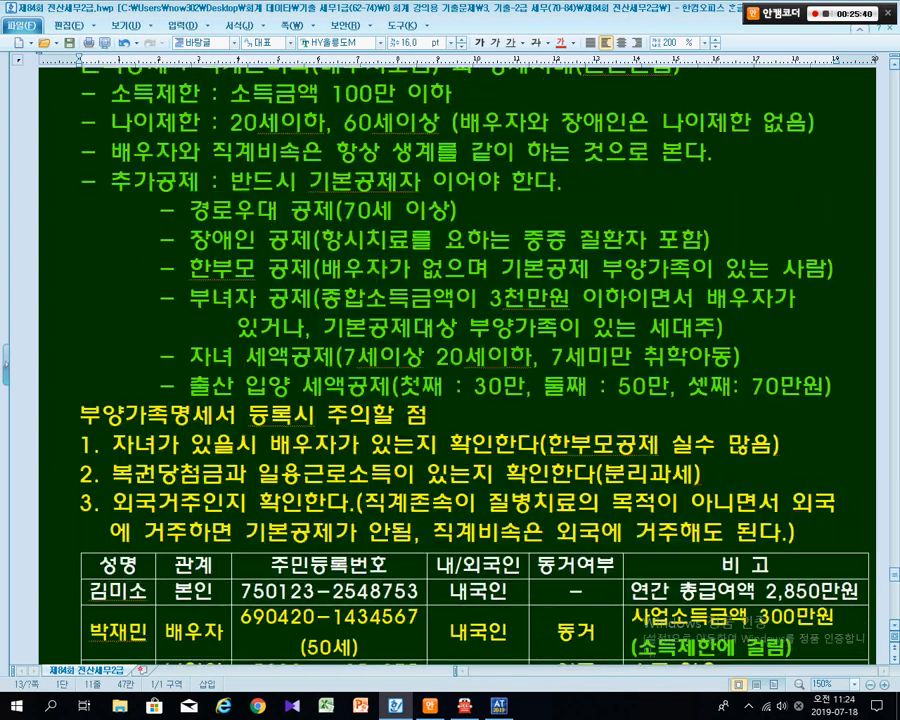
scroll(456, 366, up, 1)
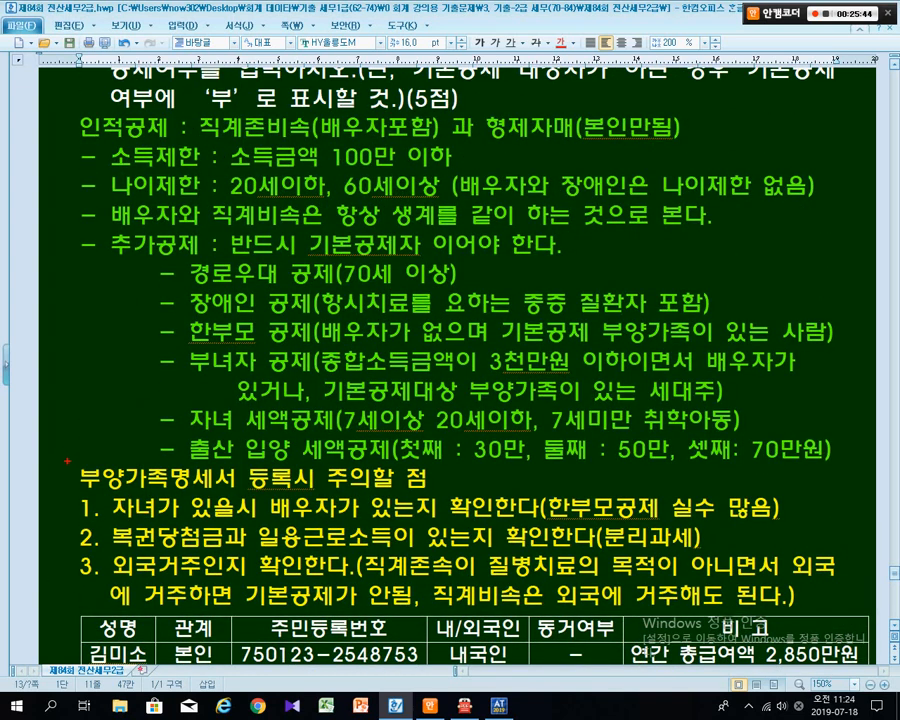
- Box the caution checklist and mark the deduction conditions and 한부모 공제 line with the pen
mouse_move(66, 458)
mouse_down()
mouse_move(270, 524)
mouse_move(880, 621)
mouse_up()
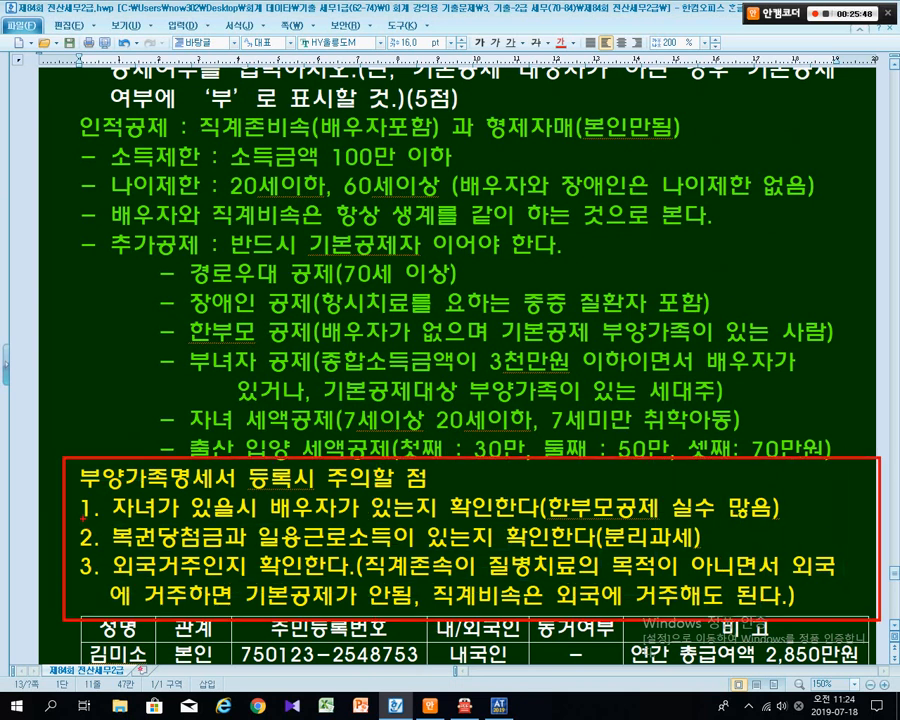
mouse_move(85, 519)
mouse_down()
mouse_move(525, 522)
mouse_move(600, 505)
mouse_move(783, 526)
mouse_up()
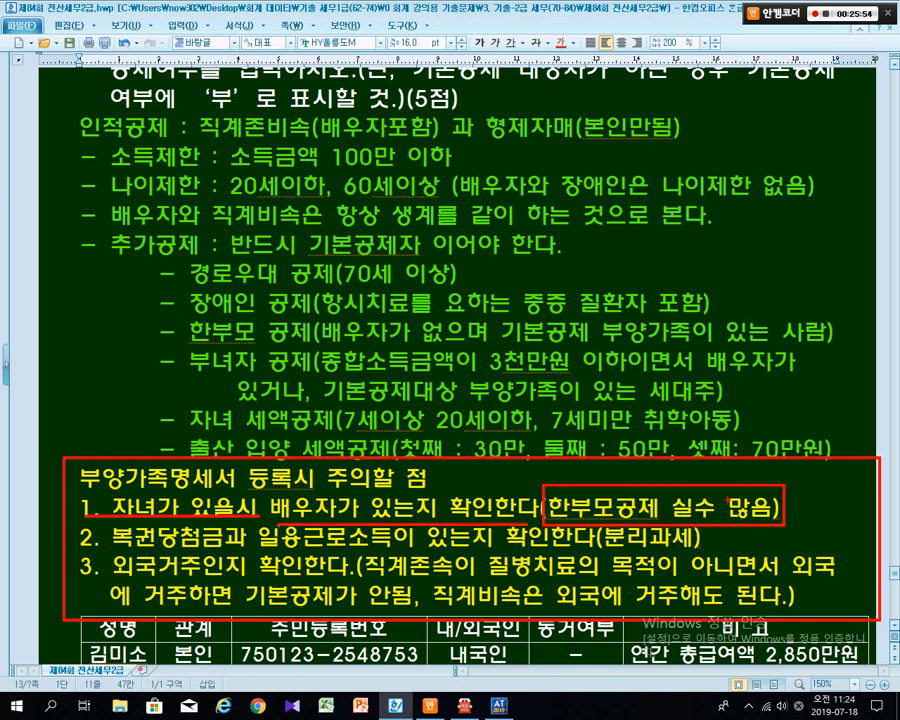
drag(786, 364, 729, 497)
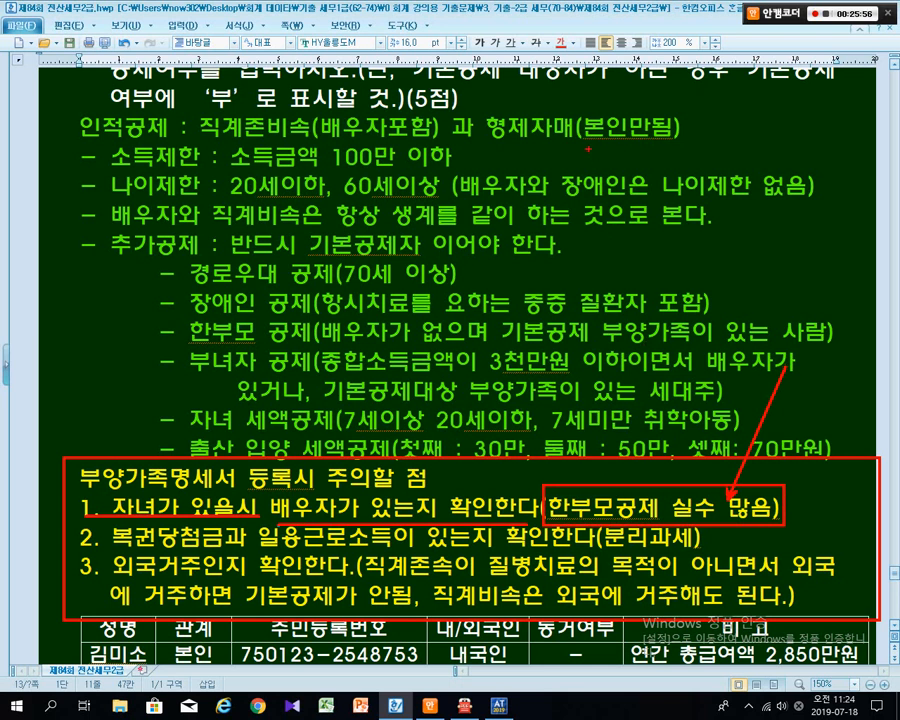
mouse_move(587, 157)
mouse_down()
mouse_move(584, 129)
mouse_move(583, 175)
mouse_up()
drag(604, 276, 601, 291)
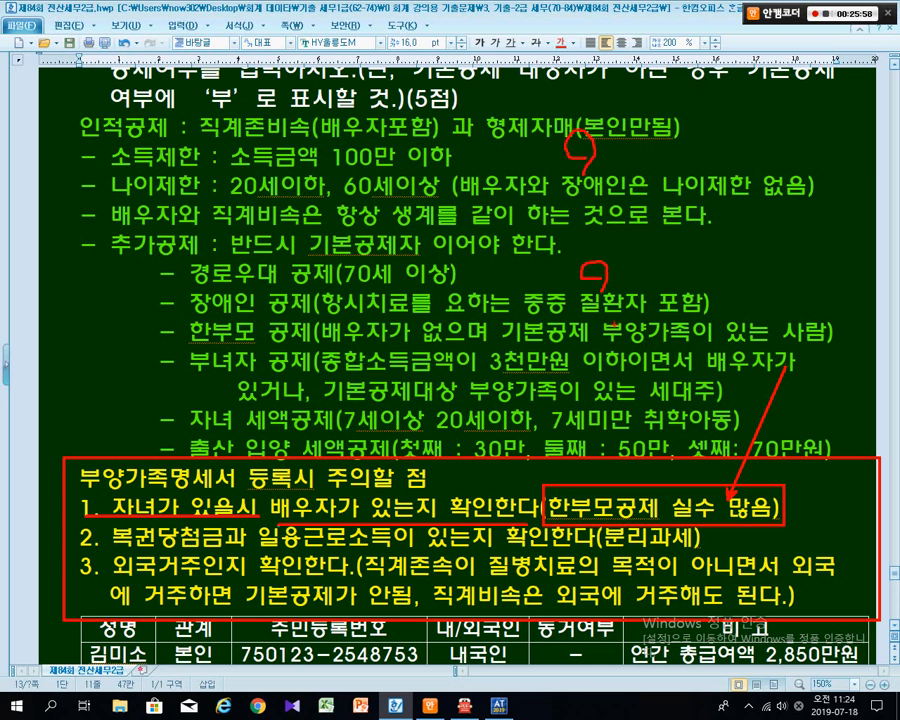
drag(606, 337, 581, 323)
mouse_move(572, 182)
mouse_down()
mouse_move(600, 210)
mouse_move(604, 185)
mouse_up()
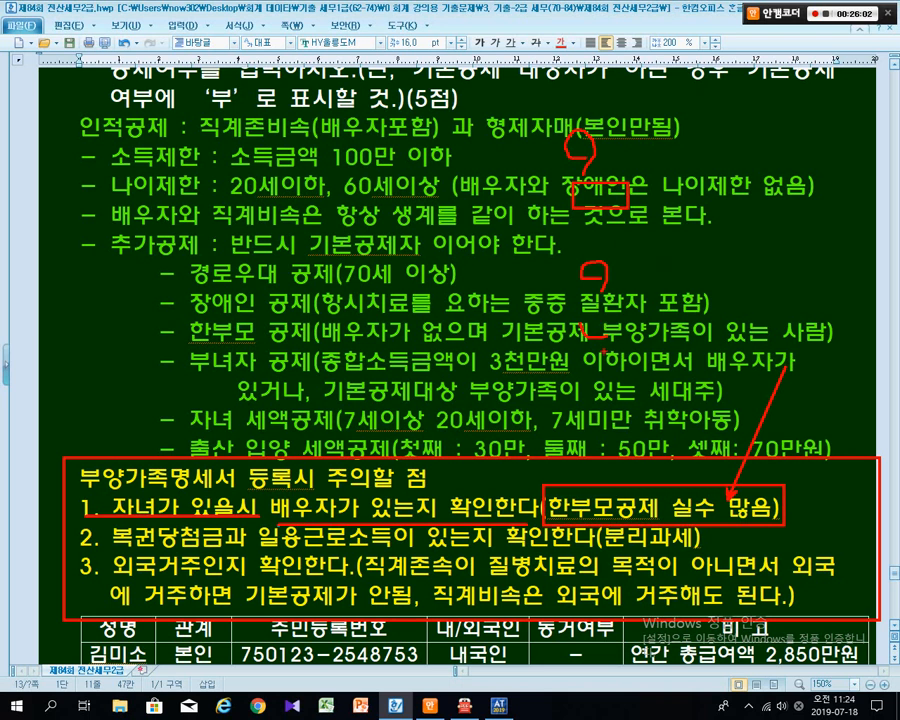
drag(596, 318, 598, 336)
drag(190, 344, 842, 344)
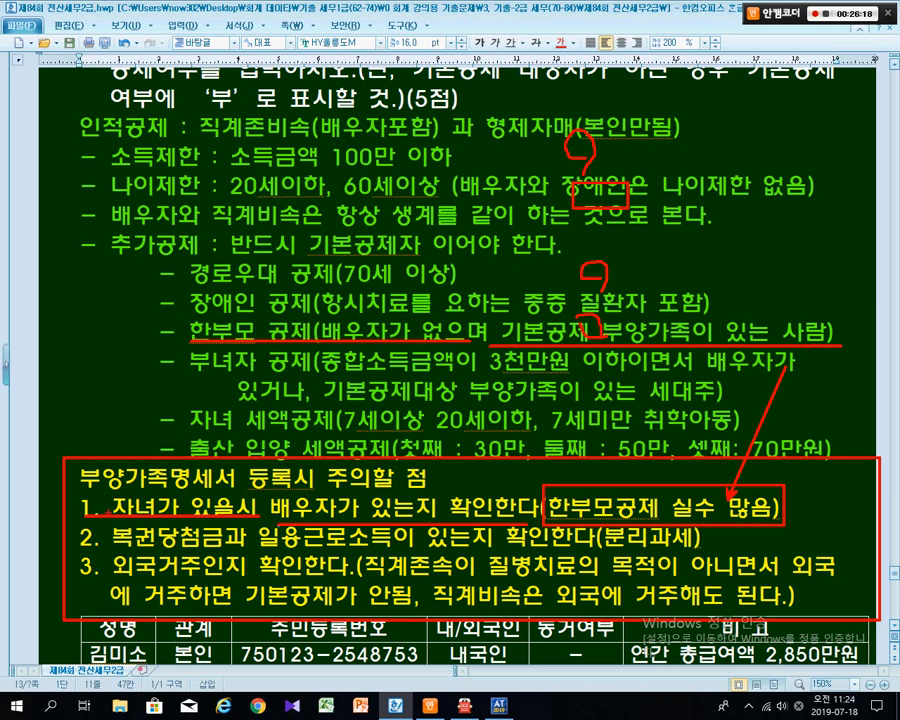
- Bracket and underline caution items 1–2: 복권당첨금, daily-wage income and the living-abroad rules
drag(82, 479, 80, 500)
drag(110, 549, 505, 549)
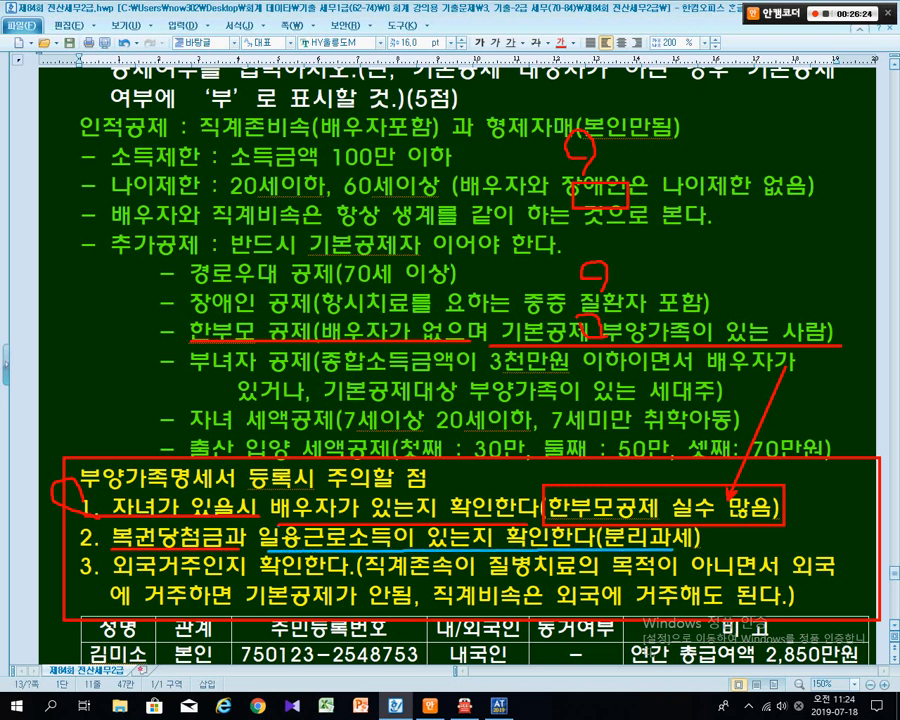
drag(677, 549, 677, 549)
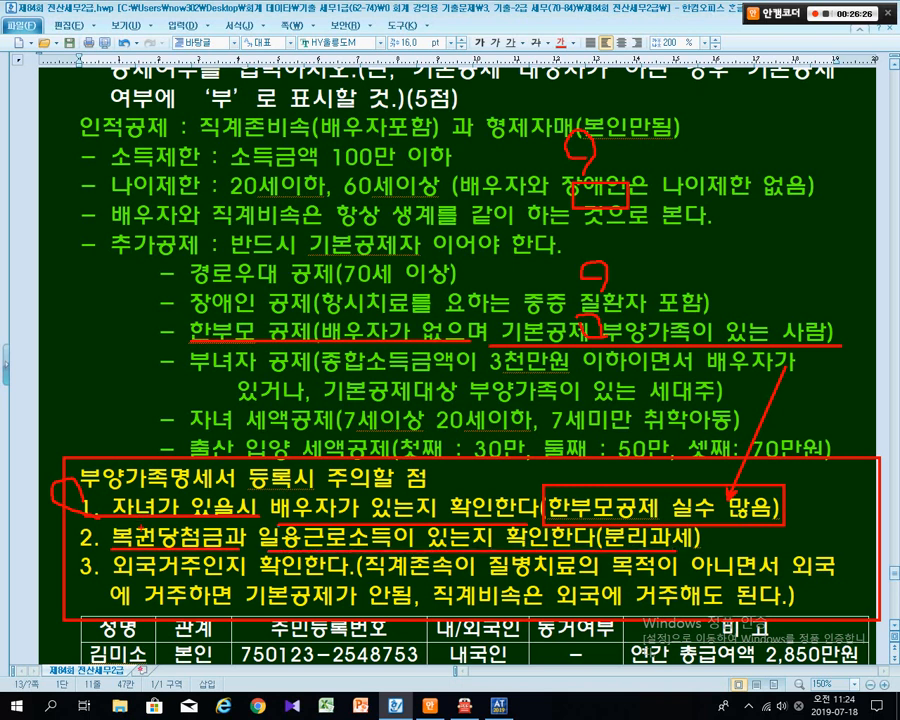
drag(141, 528, 128, 395)
mouse_move(91, 289)
mouse_down()
mouse_move(75, 314)
mouse_move(95, 337)
mouse_move(121, 314)
mouse_move(139, 316)
mouse_up()
drag(70, 283, 119, 315)
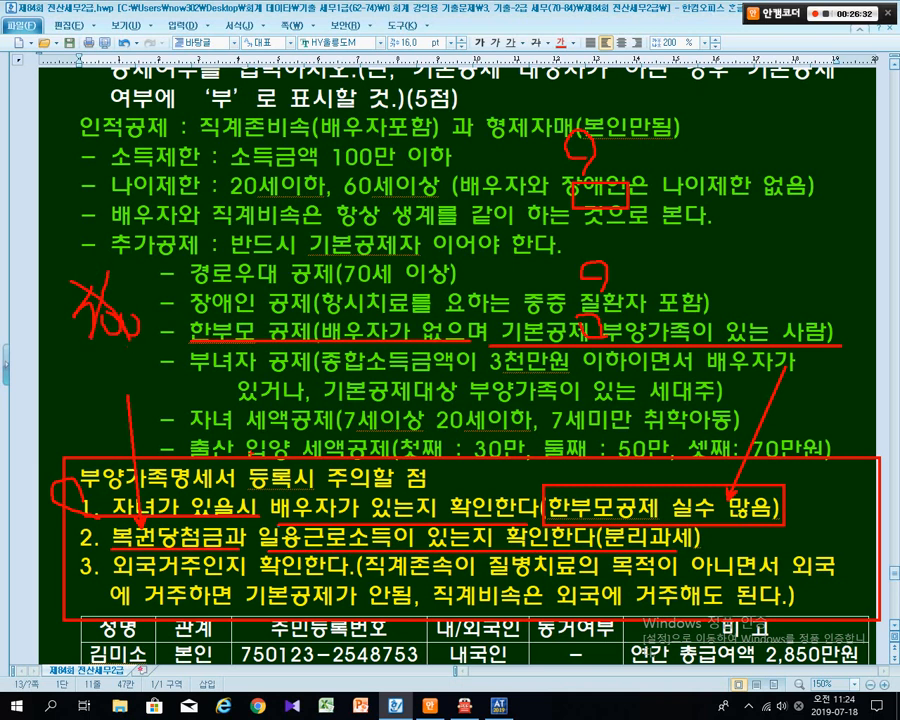
mouse_move(72, 512)
mouse_down()
mouse_move(87, 544)
mouse_move(226, 579)
mouse_move(774, 579)
mouse_up()
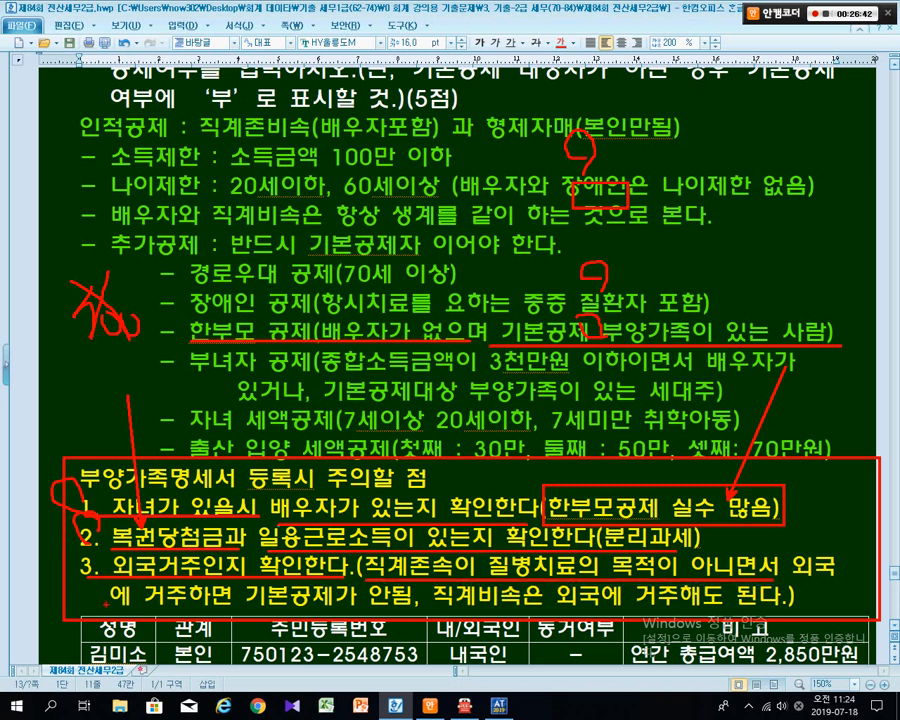
drag(107, 607, 424, 606)
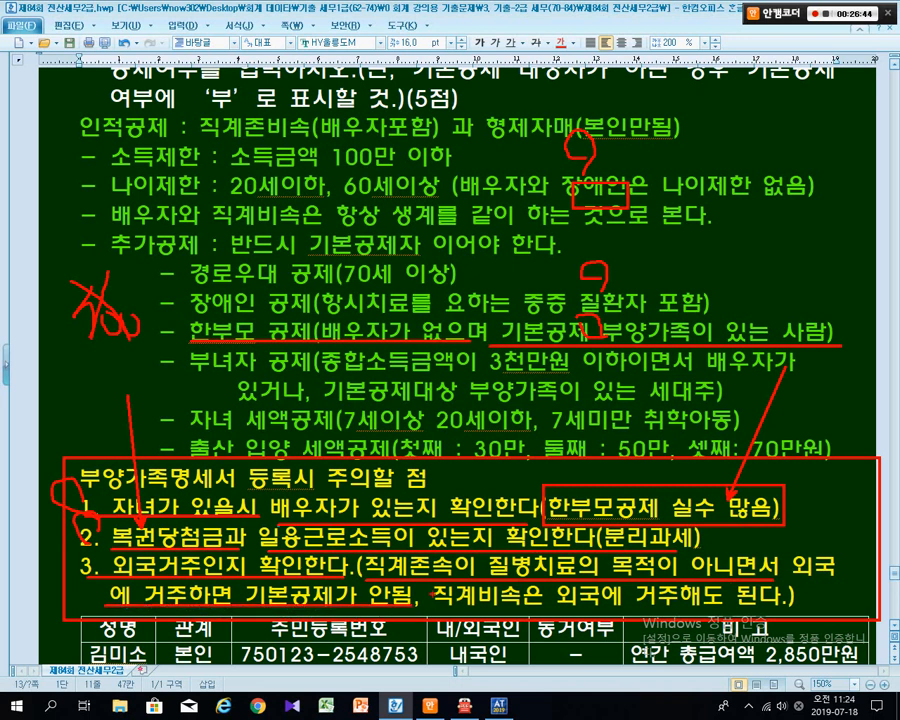
mouse_move(457, 562)
mouse_down()
mouse_move(428, 612)
mouse_move(776, 606)
mouse_up()
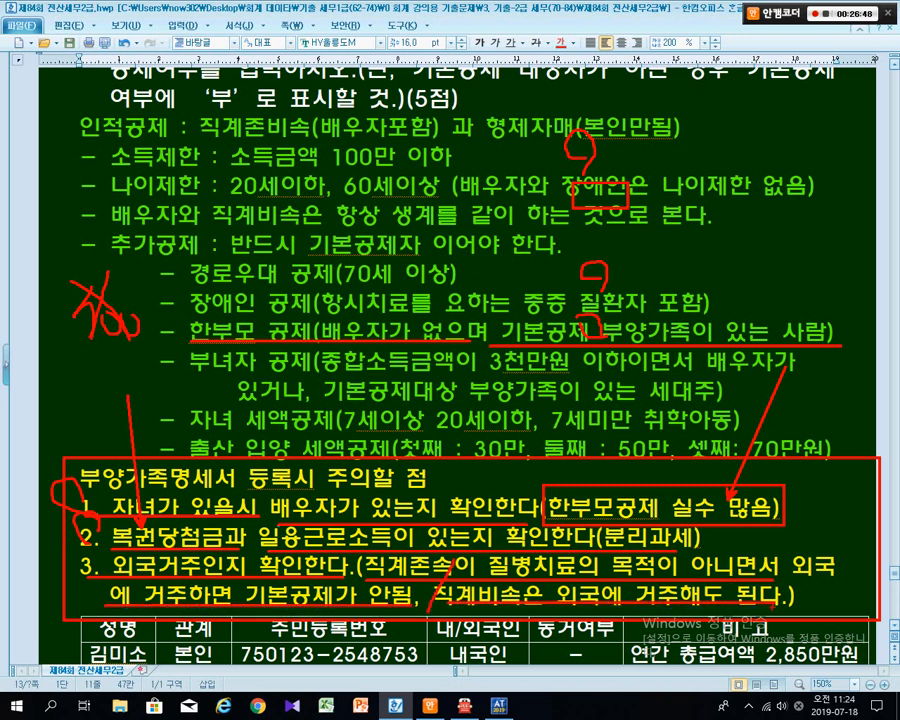
- Clear the marks, then redraw the caution-section box, the conditions loop and linking arrows
key(Escape)
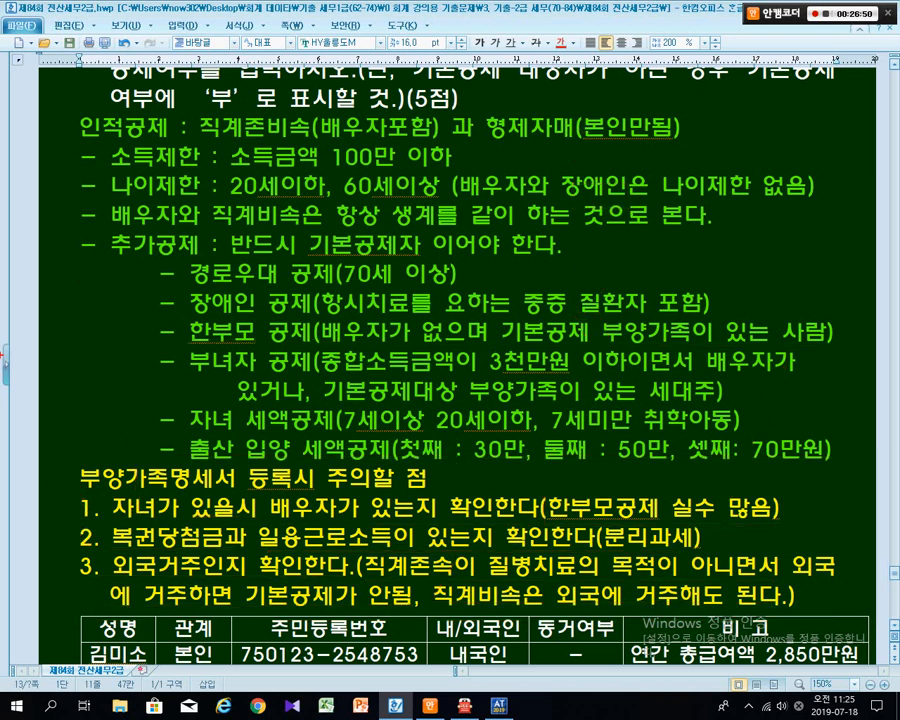
mouse_move(63, 452)
mouse_down()
mouse_move(462, 528)
mouse_move(858, 621)
mouse_up()
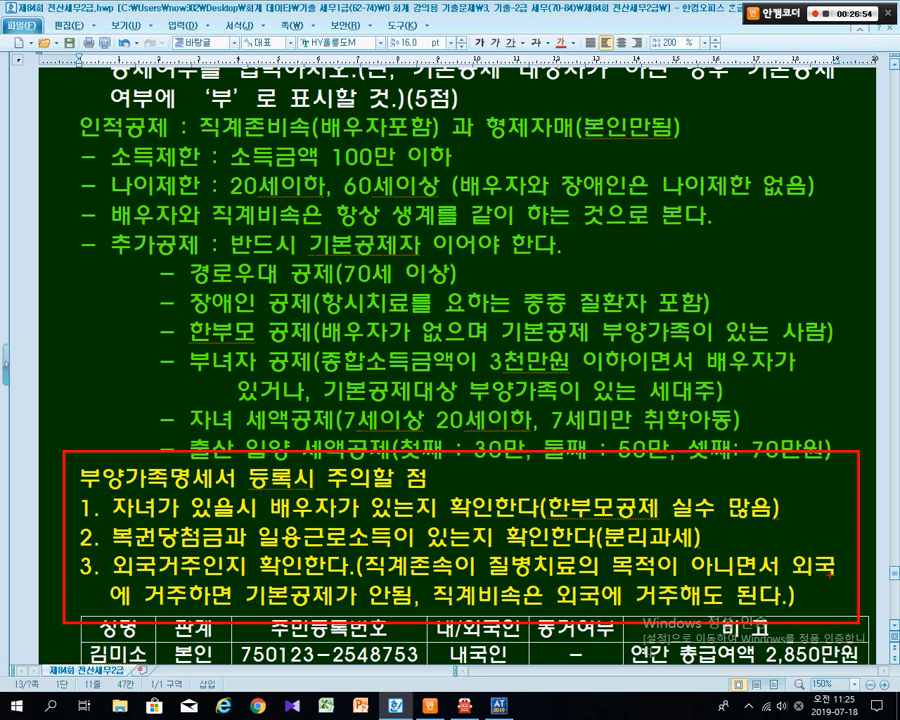
drag(801, 511, 846, 441)
mouse_move(450, 342)
mouse_down()
mouse_move(275, 380)
mouse_move(330, 150)
mouse_move(400, 365)
mouse_up()
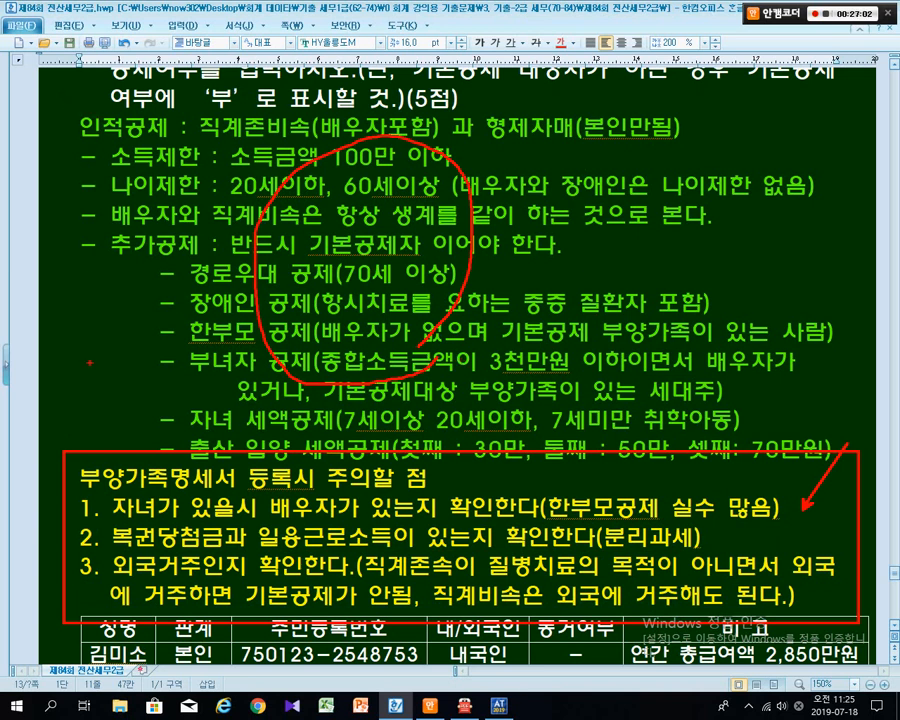
drag(63, 322, 100, 457)
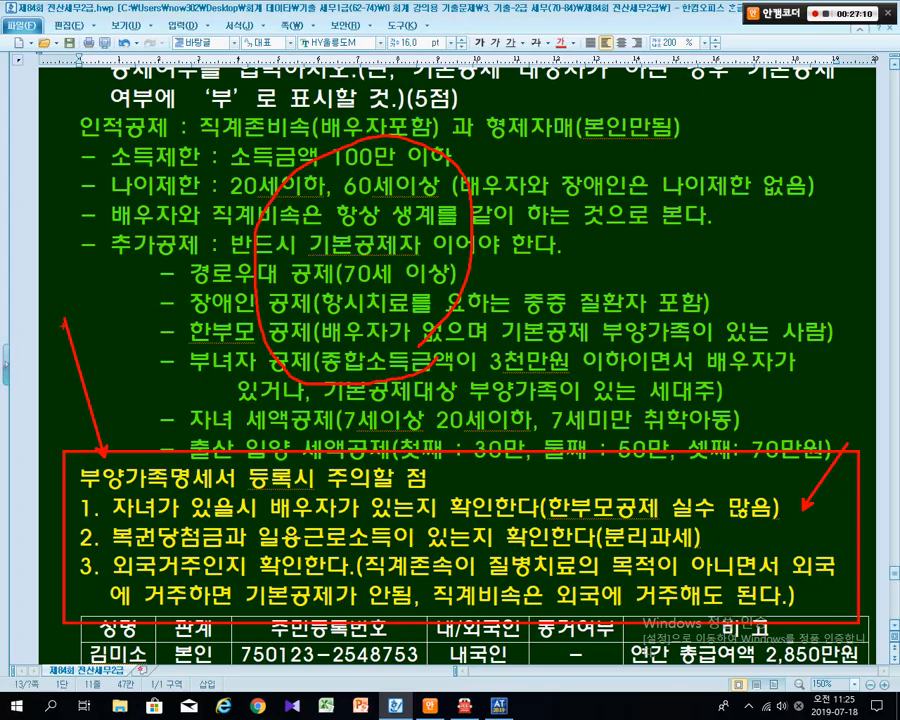
- Switch to the exam PDF in ALPDF and bring the 자료설명 box into view
key(Escape)
key(alt+Tab)
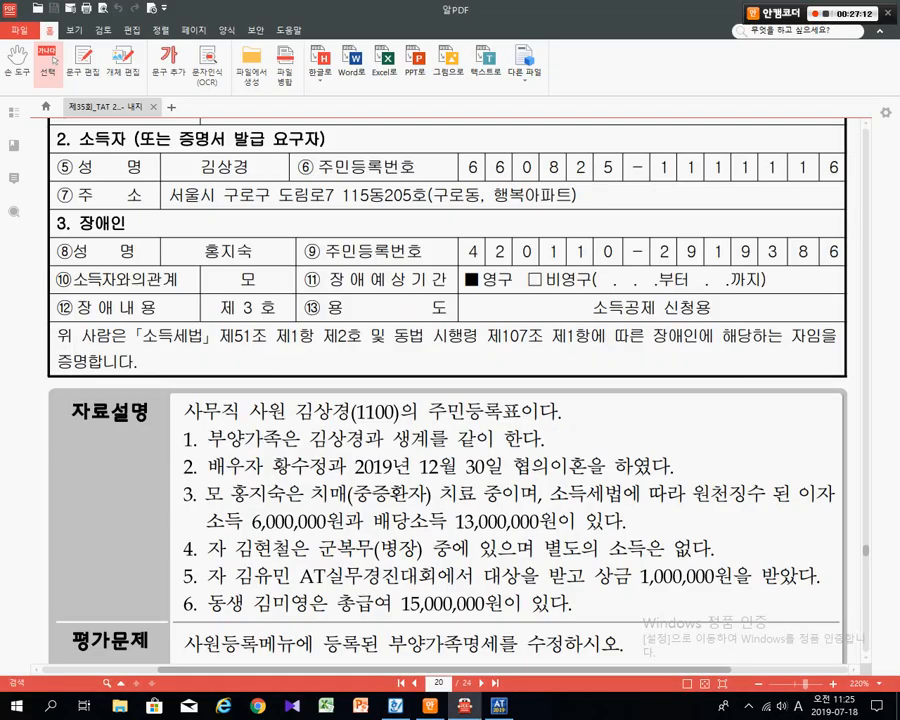
scroll(450, 390, down, 3)
scroll(450, 390, up, 1)
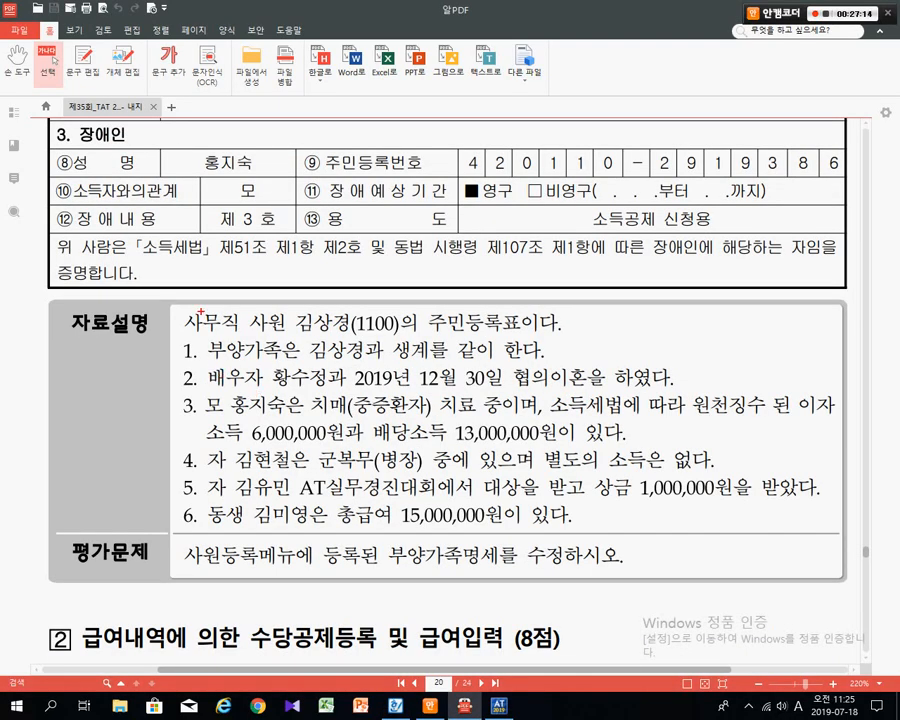
- Box employee 1100's line and underline items 1 and 2, boxing 협의이혼
mouse_move(165, 310)
mouse_down()
mouse_move(384, 336)
mouse_move(565, 334)
mouse_up()
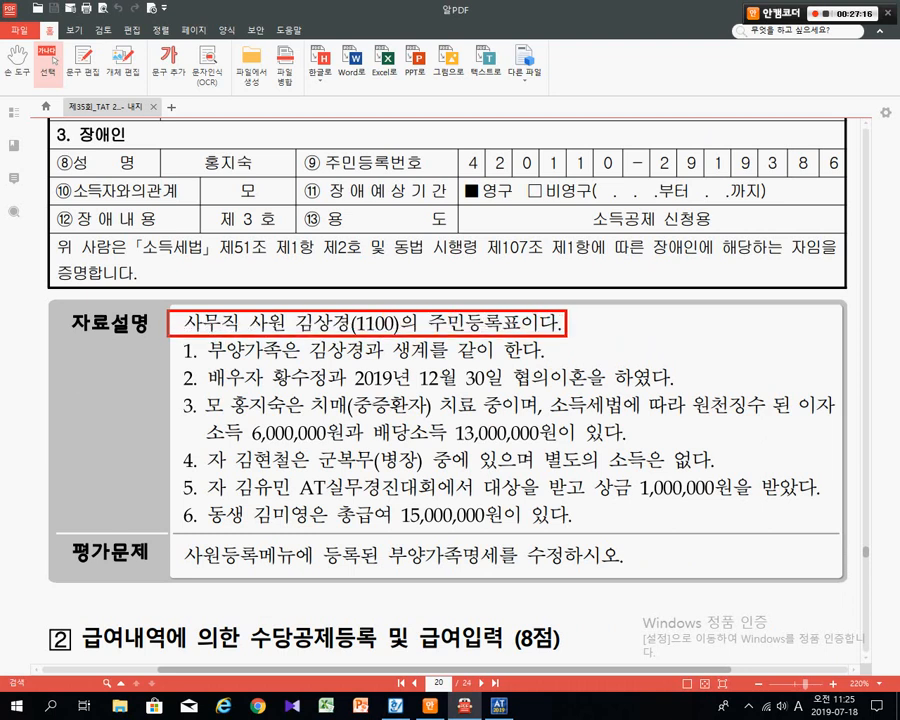
drag(180, 367, 543, 363)
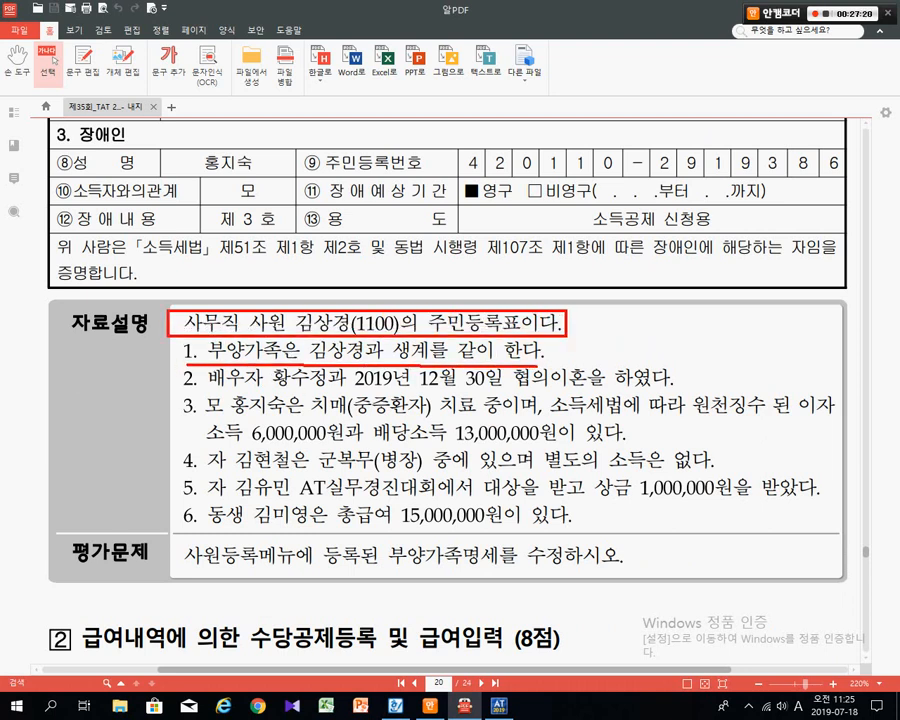
mouse_move(556, 318)
mouse_down()
mouse_move(578, 338)
mouse_move(546, 344)
mouse_up()
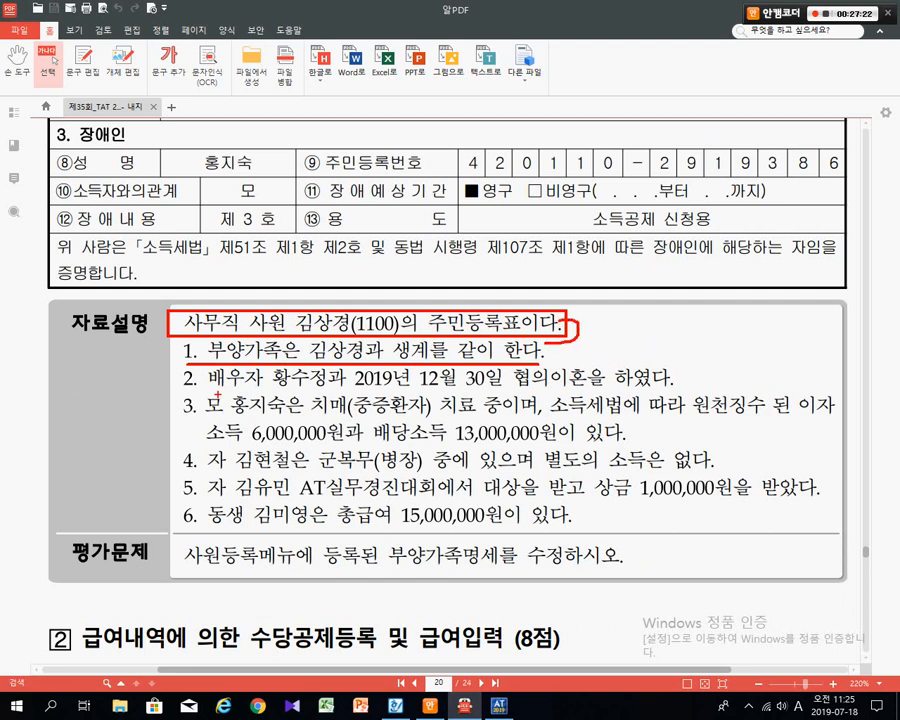
drag(185, 391, 593, 392)
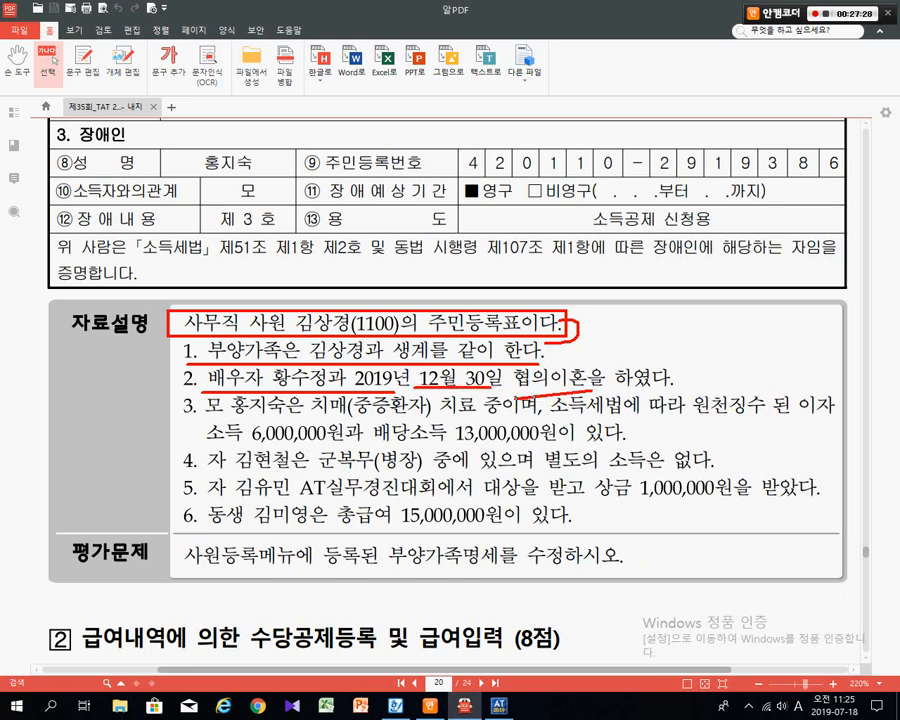
drag(506, 364, 578, 390)
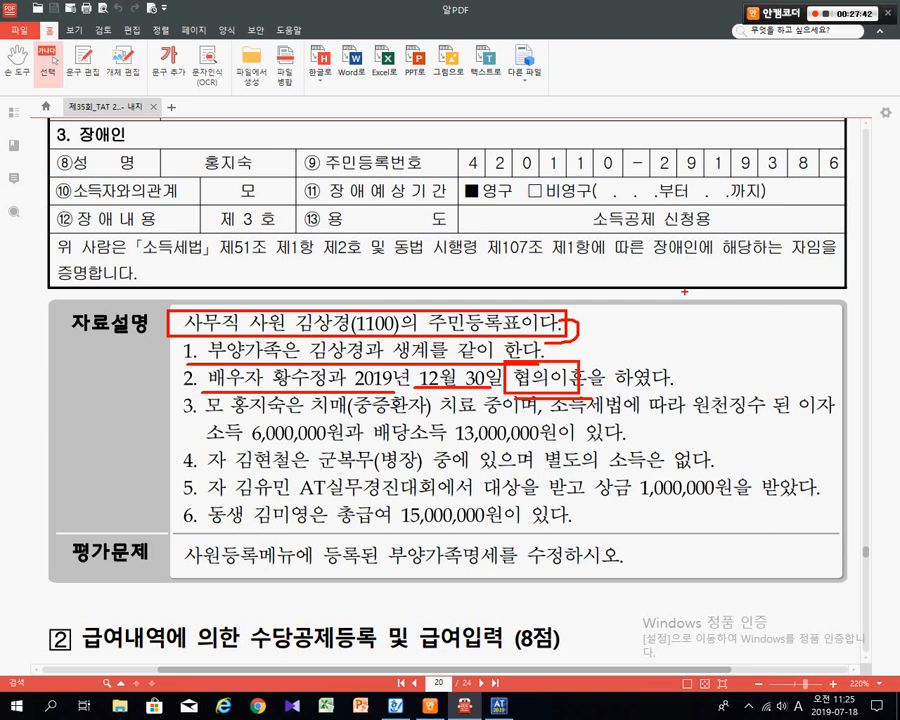
- Redo the marks: box 2019년 12월 30일, strike out item 2's spouse, and write 12/31
key(Escape)
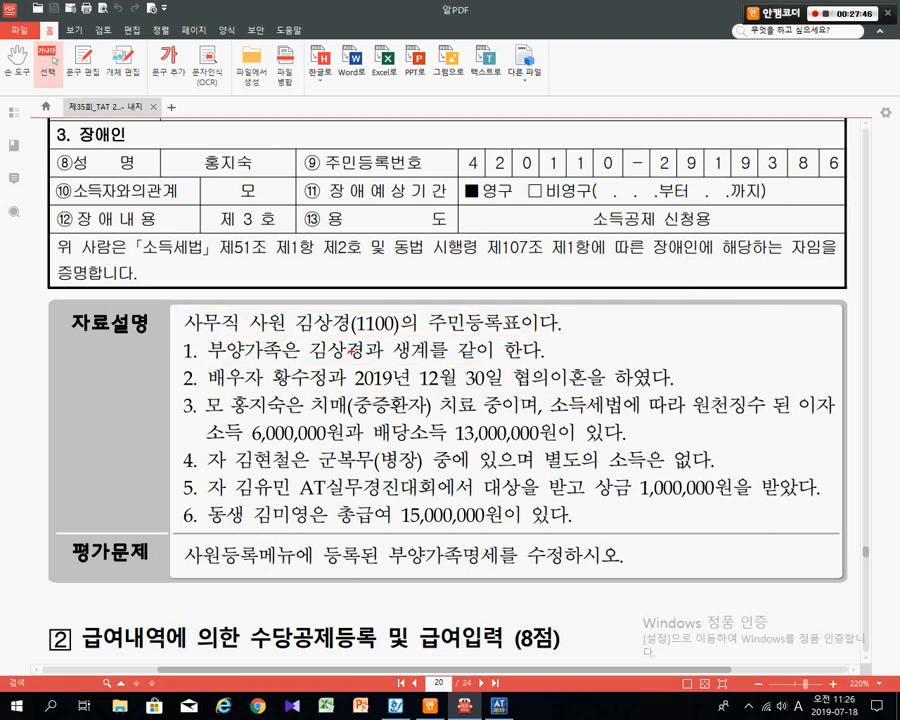
mouse_move(345, 370)
mouse_down()
mouse_move(466, 398)
mouse_move(592, 388)
mouse_up()
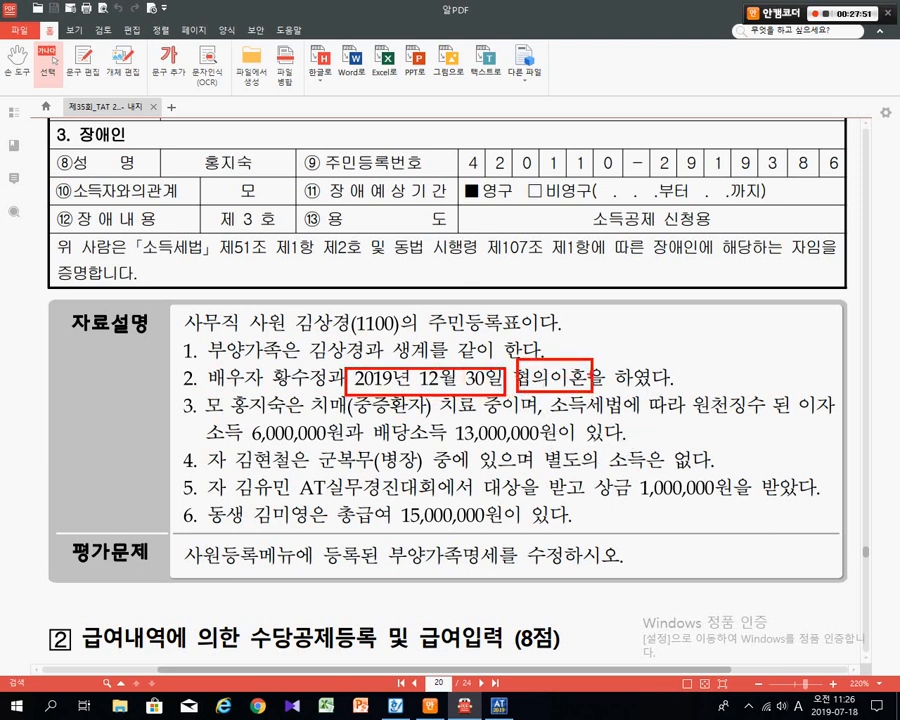
mouse_move(196, 366)
mouse_down()
mouse_move(178, 397)
mouse_move(200, 389)
mouse_up()
mouse_move(571, 252)
mouse_down()
mouse_move(597, 198)
mouse_move(630, 230)
mouse_move(597, 274)
mouse_up()
mouse_move(635, 241)
mouse_down()
mouse_move(654, 243)
mouse_move(639, 266)
mouse_up()
drag(669, 226, 671, 275)
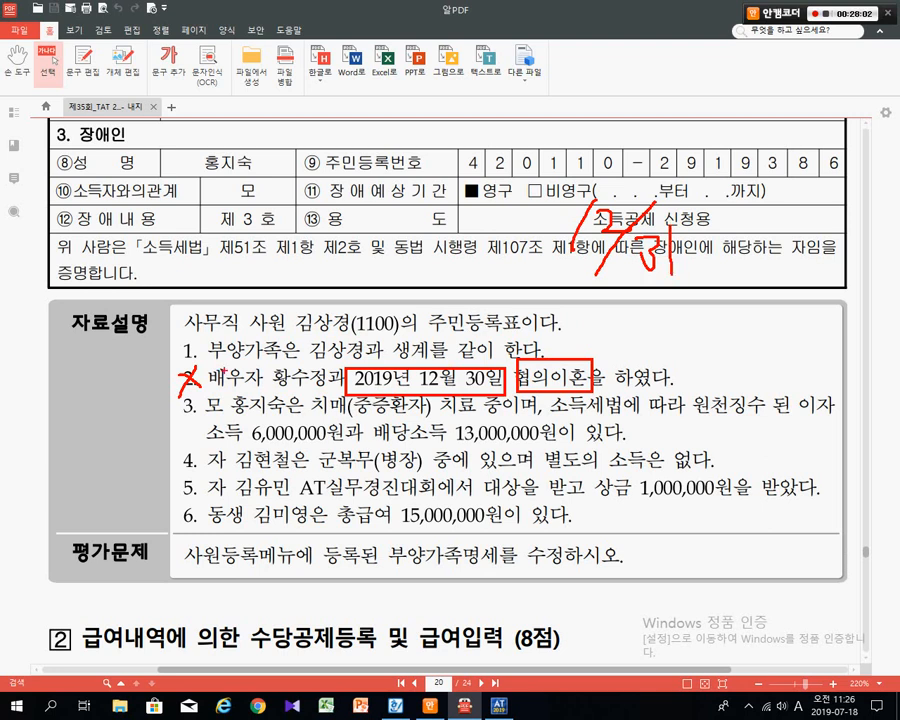
drag(236, 377, 307, 376)
- Clear the page, handwrite 12/31 above the employee line, and point at the resident-number digit
key(Escape)
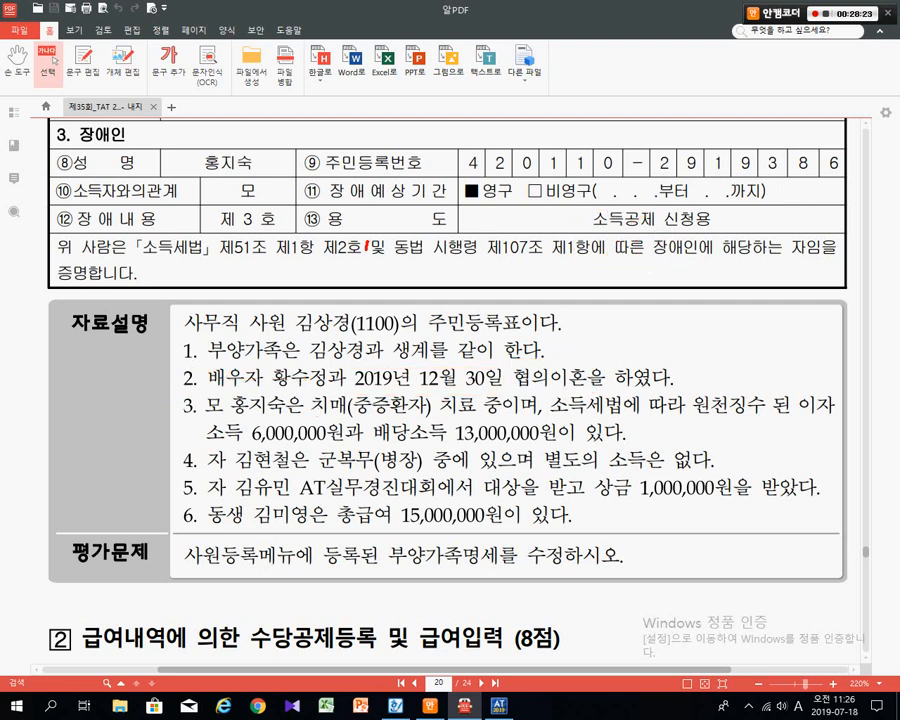
drag(366, 252, 362, 292)
drag(375, 262, 400, 290)
mouse_move(440, 248)
mouse_down()
mouse_move(406, 319)
mouse_move(441, 318)
mouse_up()
drag(458, 290, 468, 318)
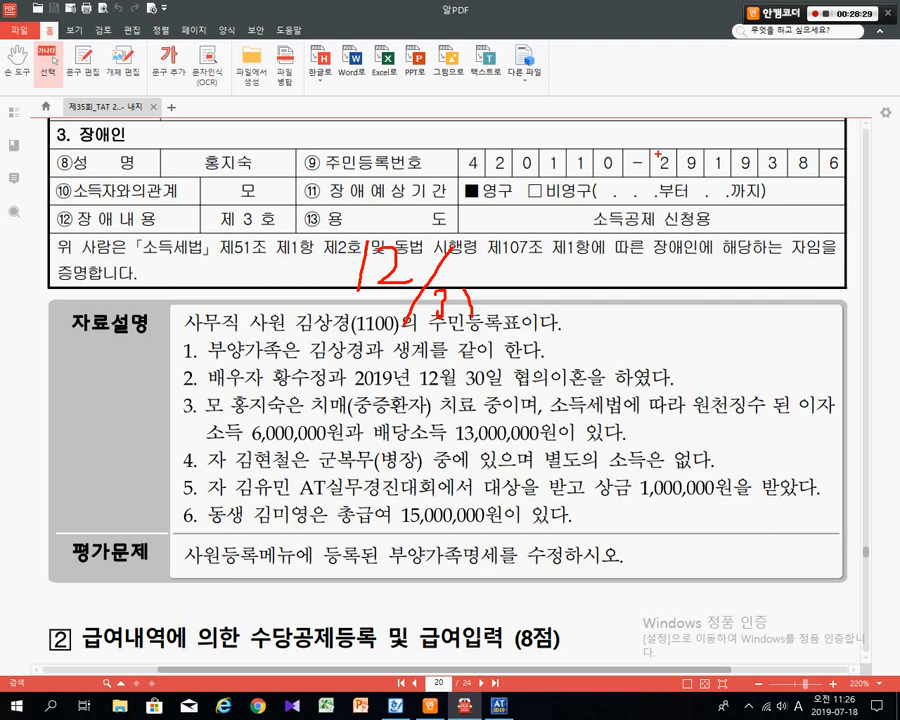
drag(657, 154, 660, 350)
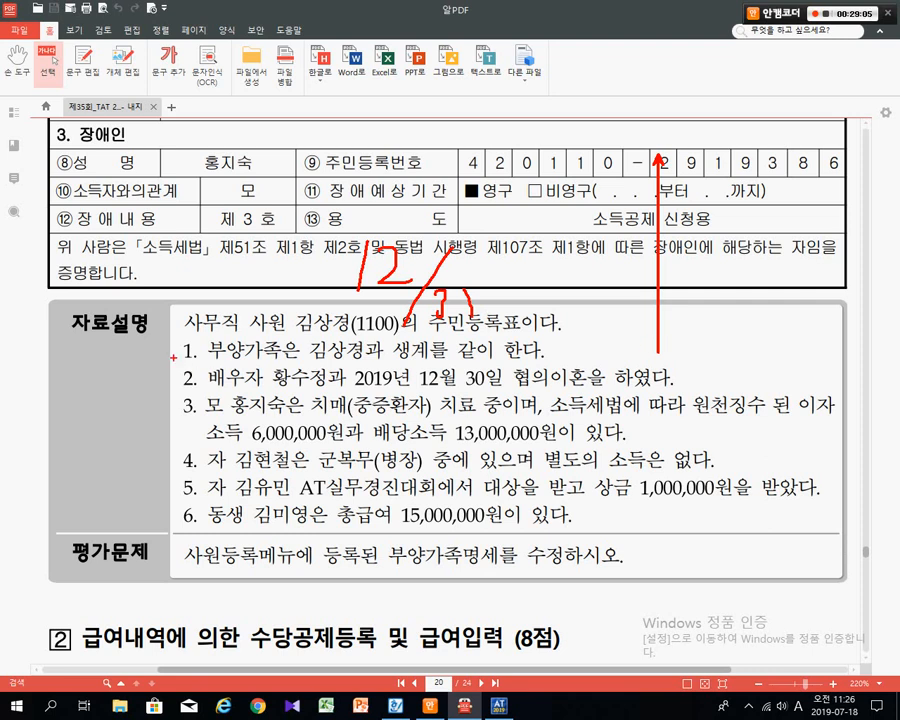
- Cross out divorce item 2, box employee 1100, and mark the disability table and resident-number digit
drag(178, 377, 678, 376)
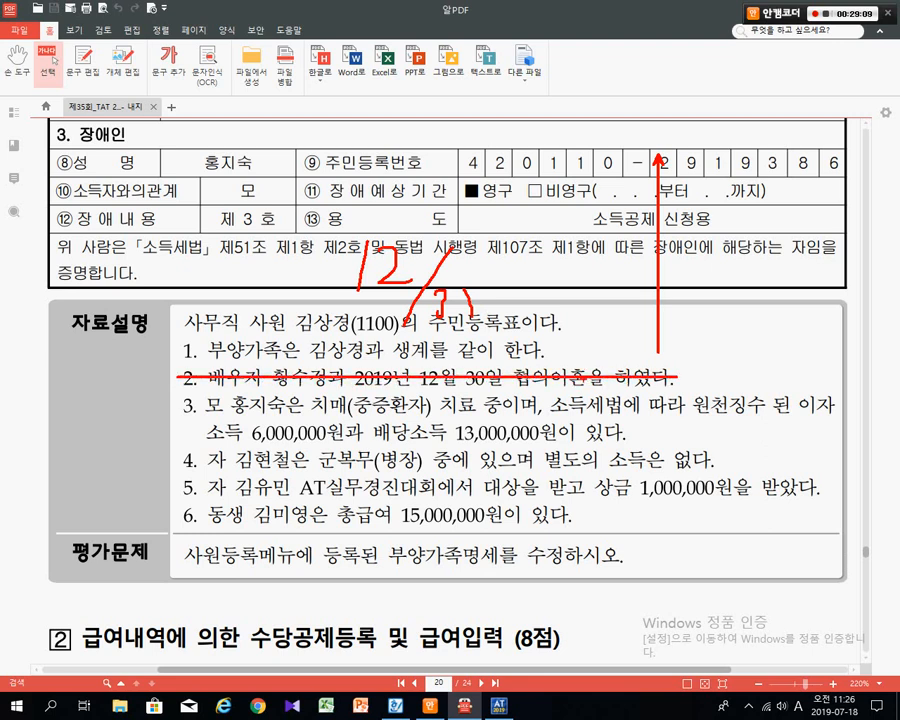
mouse_move(202, 365)
mouse_down()
mouse_move(180, 395)
mouse_move(201, 388)
mouse_up()
drag(284, 301, 413, 346)
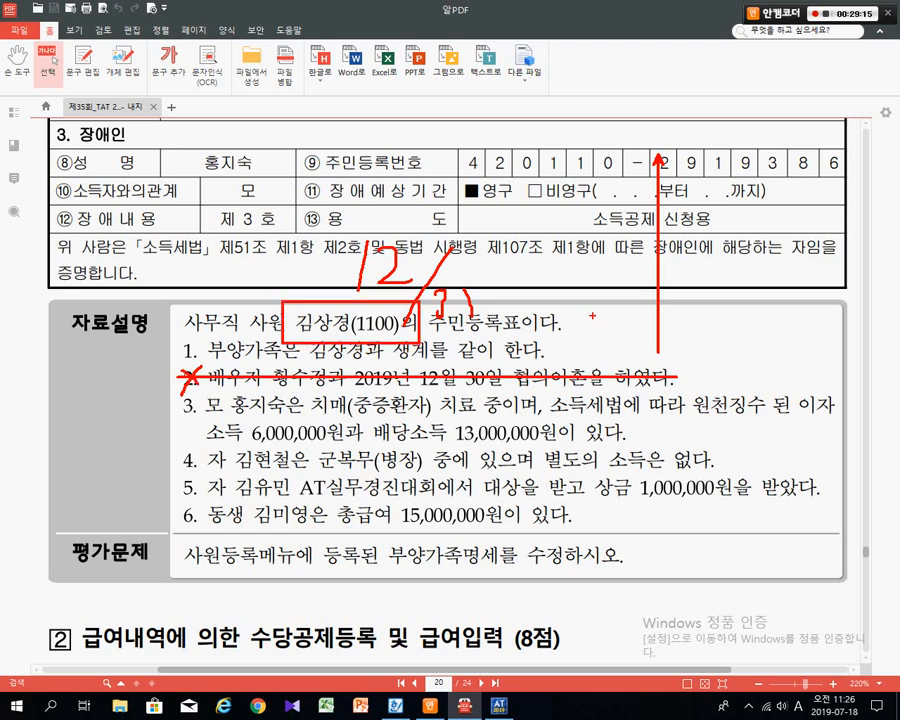
mouse_move(590, 205)
mouse_down()
mouse_move(563, 200)
mouse_move(584, 198)
mouse_up()
mouse_move(577, 253)
mouse_down()
mouse_move(594, 239)
mouse_move(584, 253)
mouse_up()
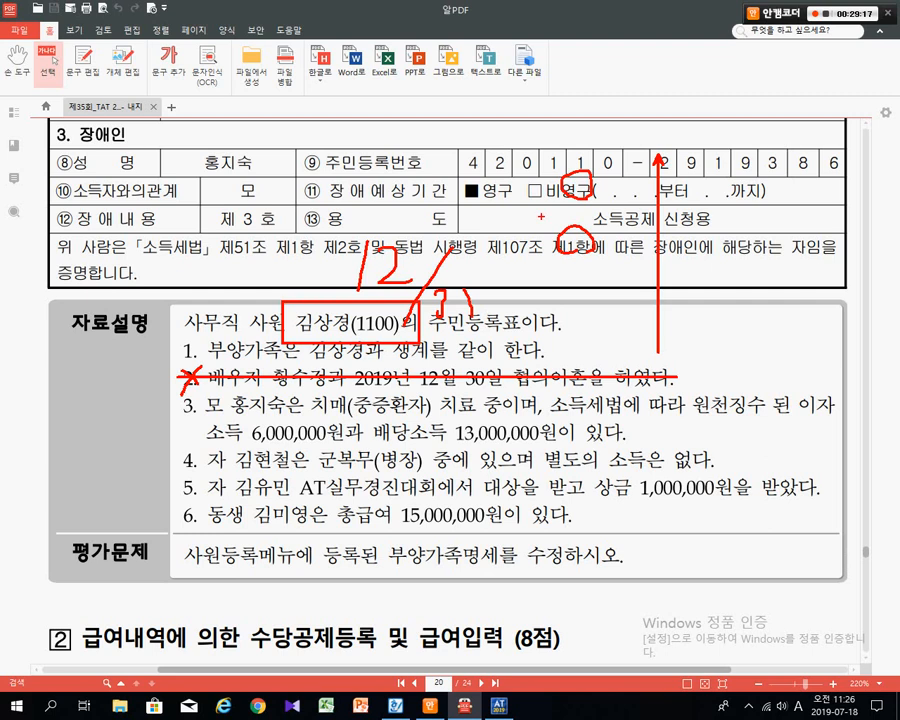
drag(531, 156, 621, 293)
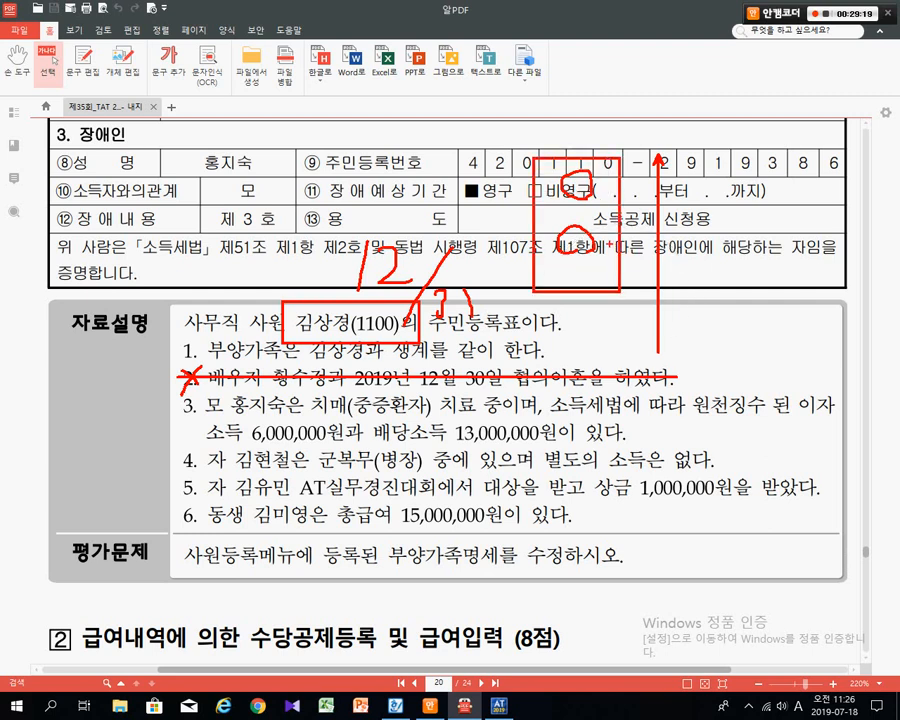
drag(600, 245, 690, 245)
- Underline item 3's dementia treatment, withholding clause, and 6,000,000/13,000,000 income amounts
mouse_move(181, 414)
mouse_down()
mouse_move(318, 414)
mouse_move(391, 401)
mouse_move(437, 420)
mouse_up()
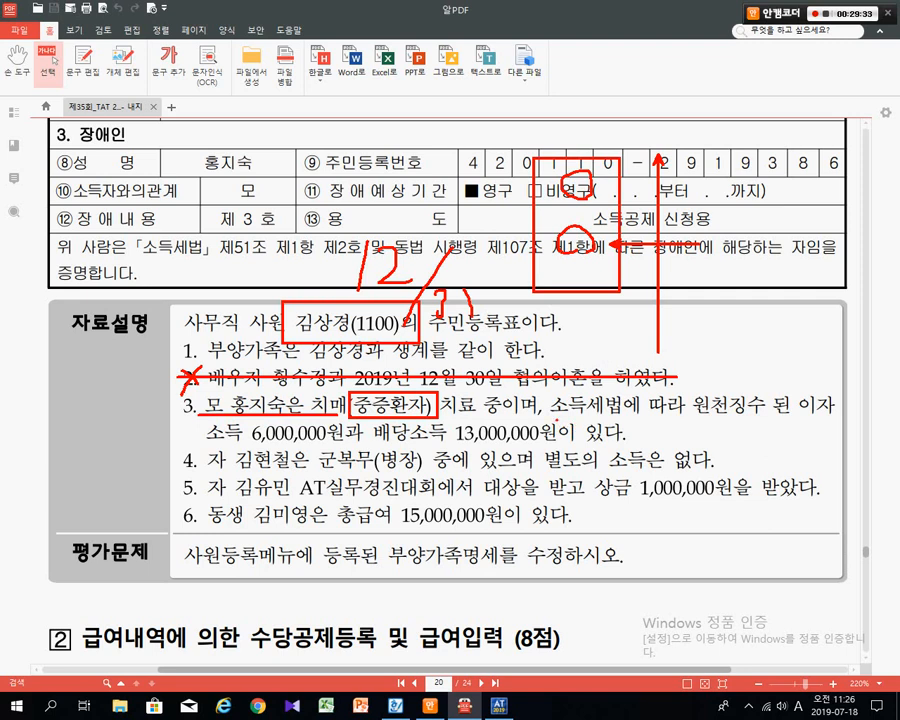
drag(556, 419, 820, 421)
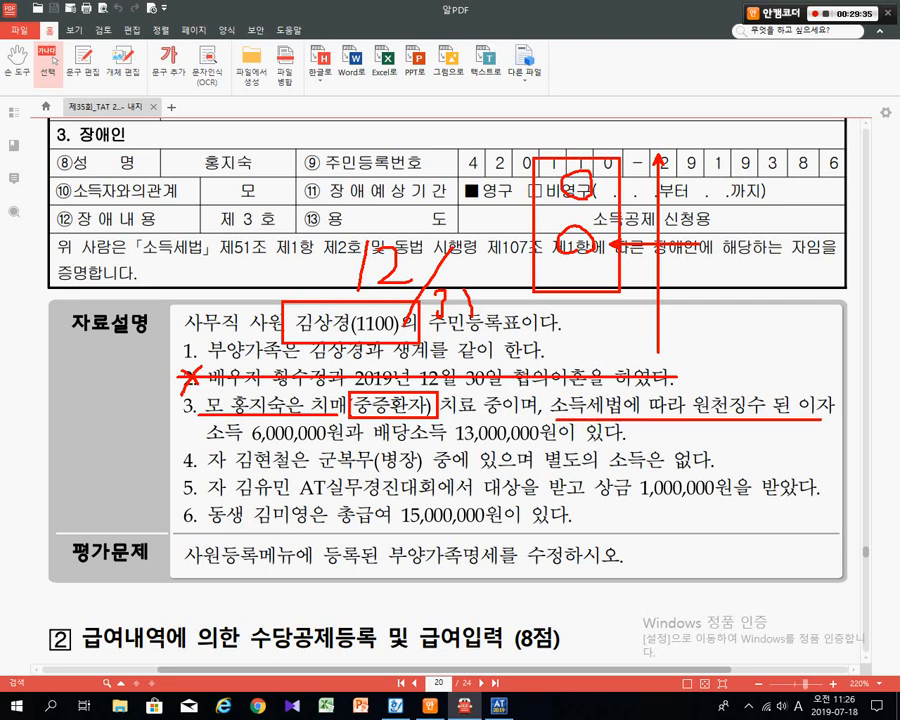
drag(207, 444, 634, 442)
- Box item 3's mother, 이자, and the interest and dividend amounts, linked by an arrow
key(Escape)
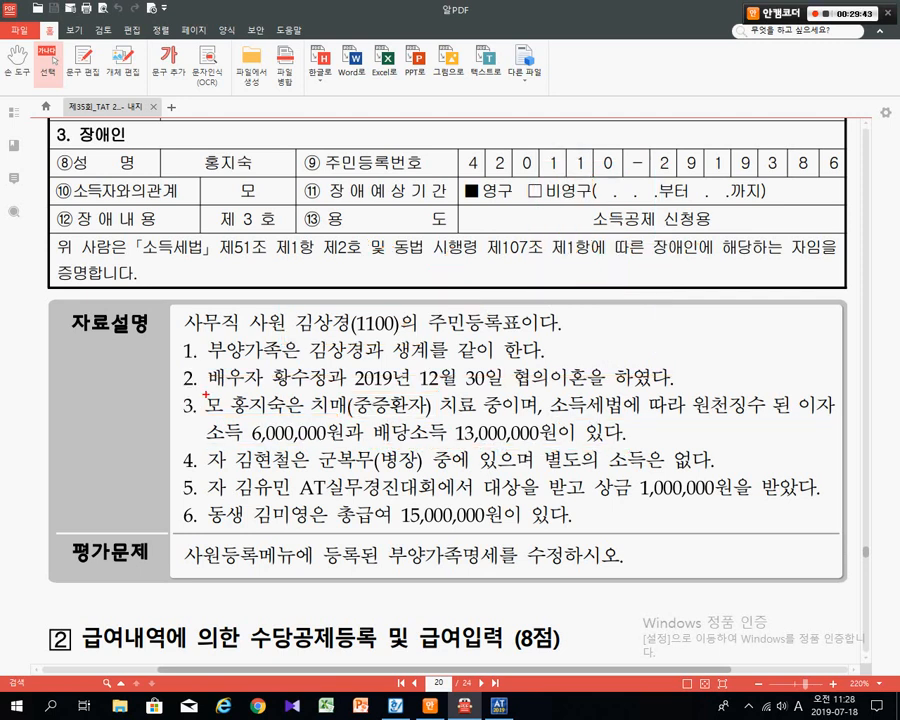
drag(217, 387, 296, 422)
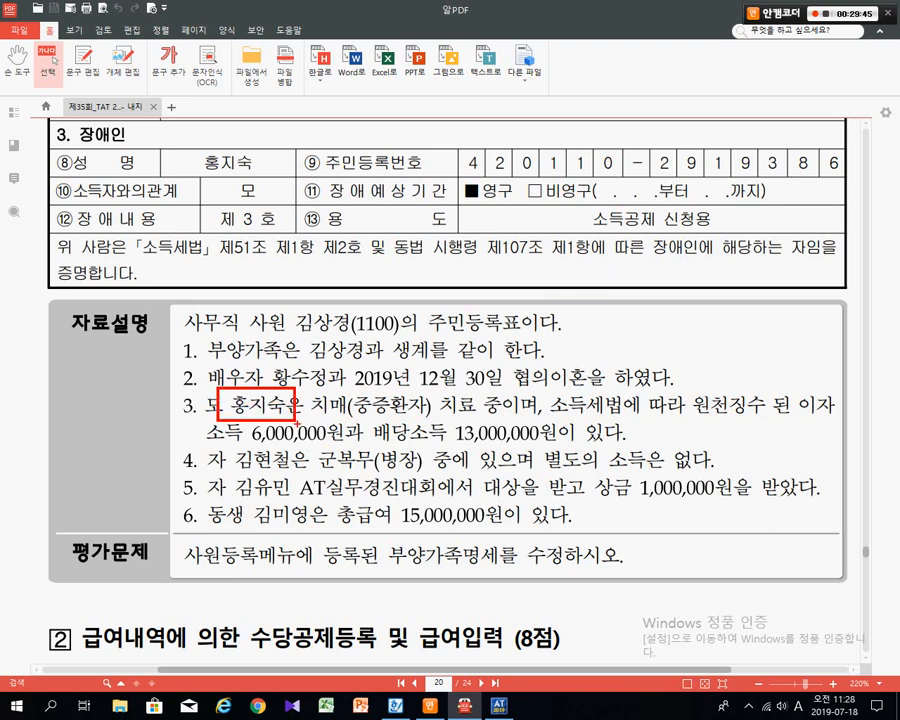
drag(342, 390, 430, 428)
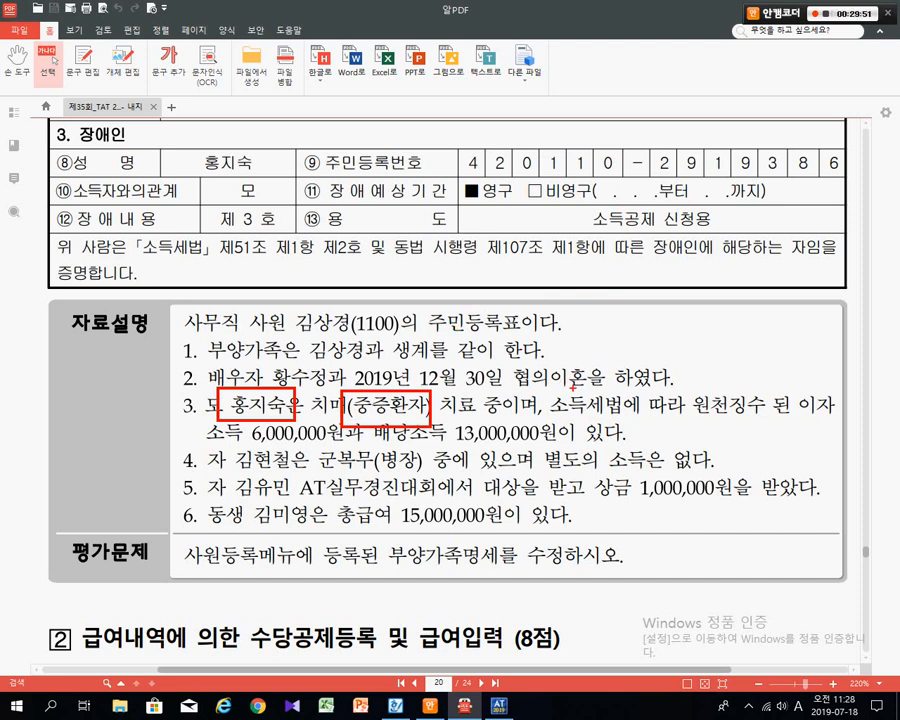
key(Escape)
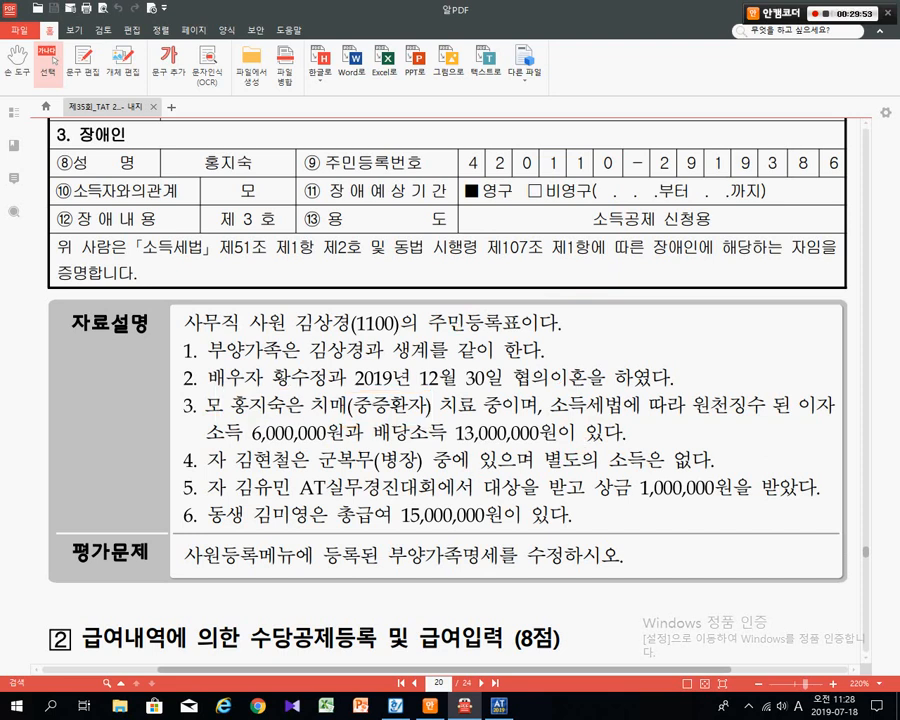
drag(794, 382, 843, 427)
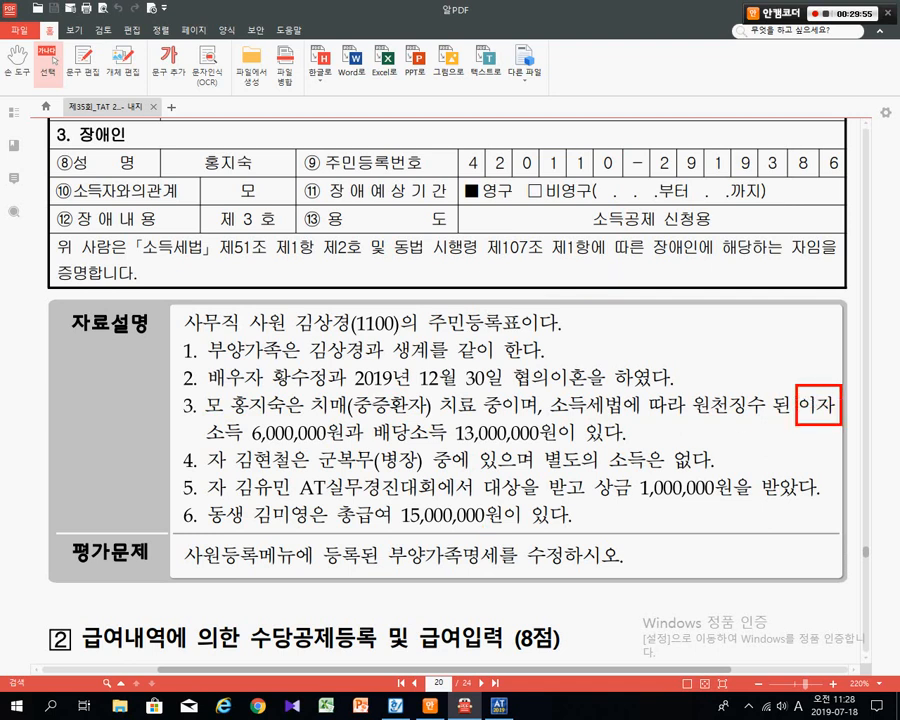
mouse_move(196, 422)
mouse_down()
mouse_move(327, 444)
mouse_move(565, 447)
mouse_up()
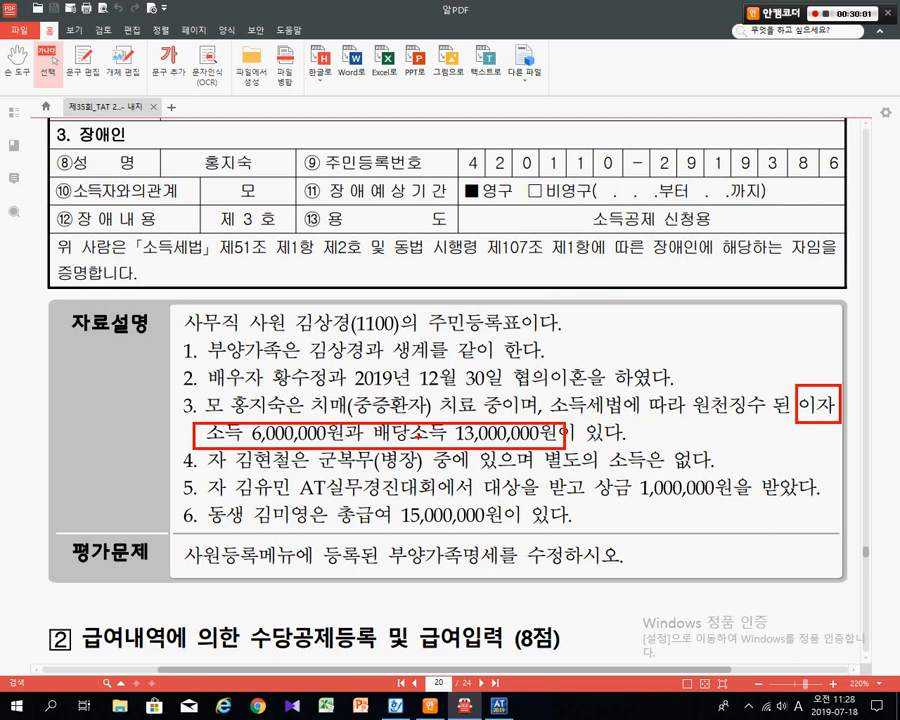
drag(362, 435, 395, 436)
- Write and box a 20++ note, circle item 3, and cross out item 2's number
mouse_move(563, 320)
mouse_down()
mouse_move(592, 343)
mouse_move(606, 320)
mouse_move(632, 320)
mouse_move(634, 339)
mouse_move(681, 328)
mouse_up()
drag(665, 315, 664, 346)
drag(537, 289, 711, 370)
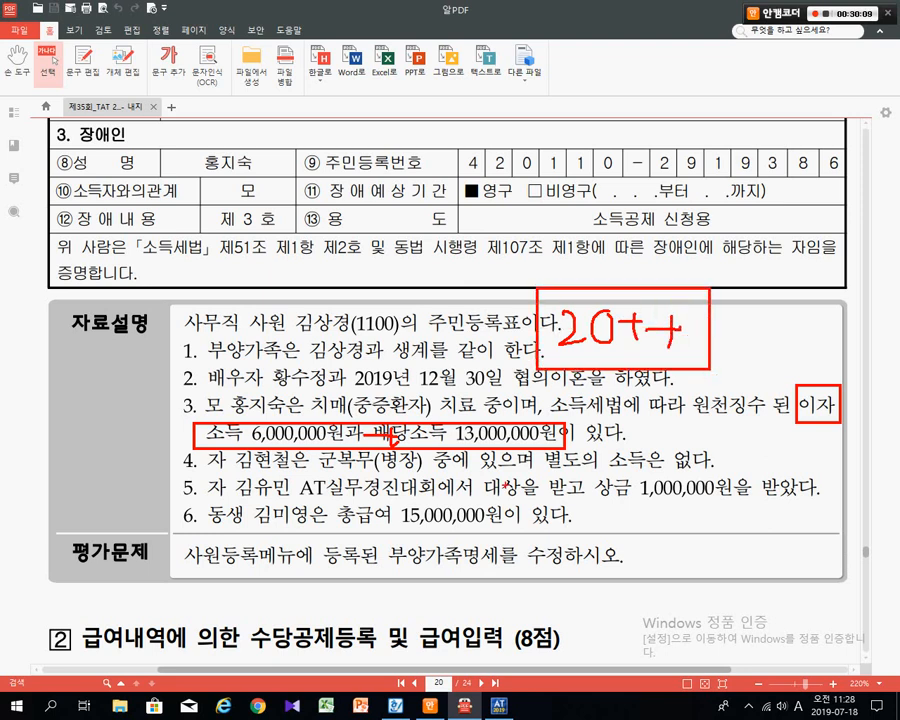
mouse_move(186, 389)
mouse_down()
mouse_move(170, 398)
mouse_move(200, 412)
mouse_up()
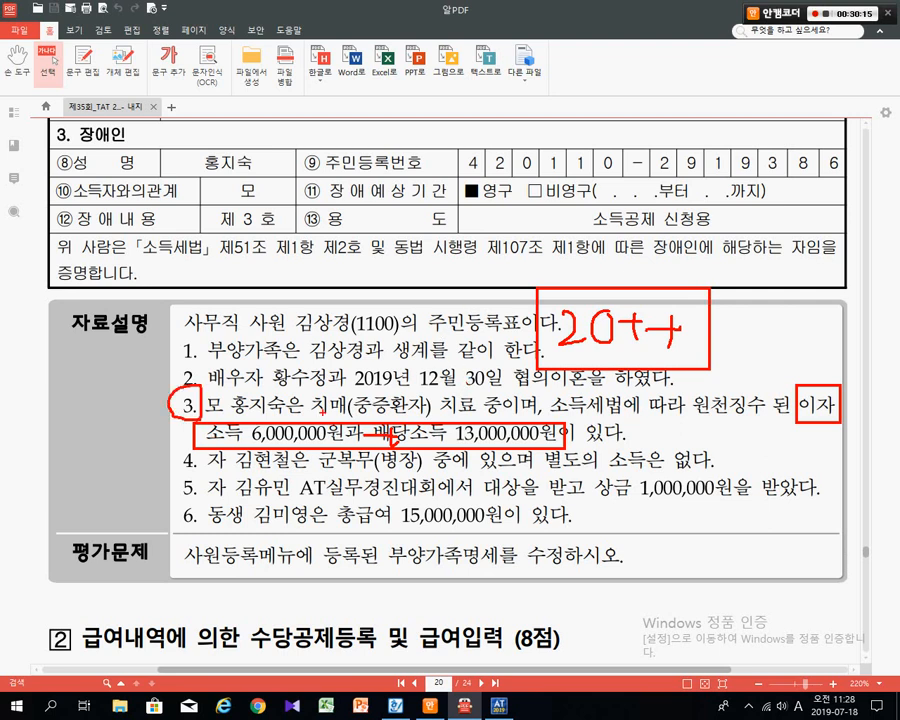
drag(292, 386, 298, 410)
mouse_move(207, 361)
mouse_down()
mouse_move(188, 396)
mouse_move(193, 384)
mouse_up()
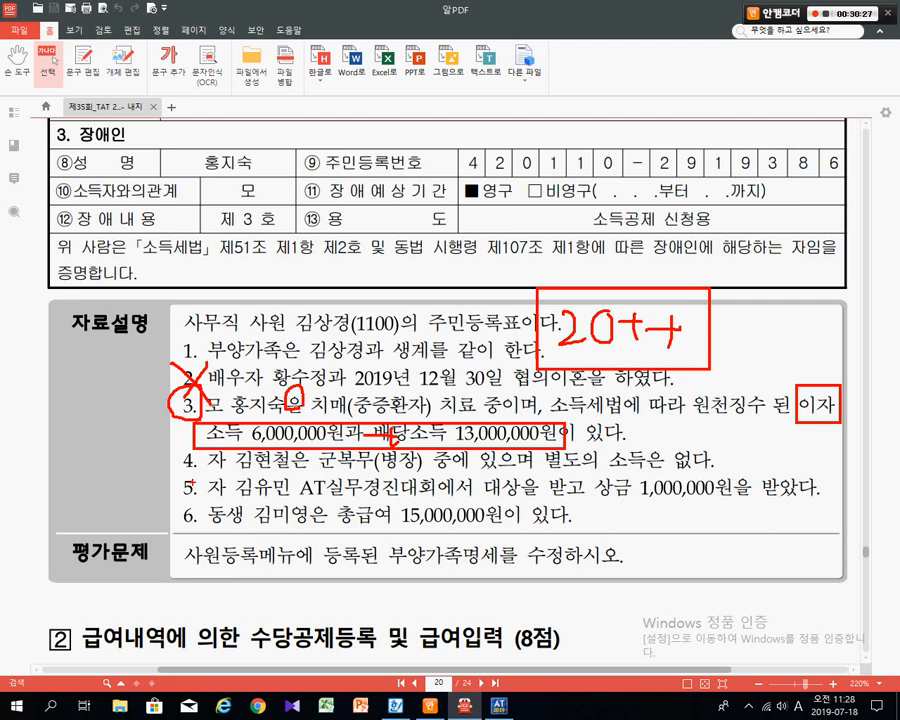
- Underline item 4's son in military service, circling 병장 and the no-income remark
drag(228, 478, 778, 460)
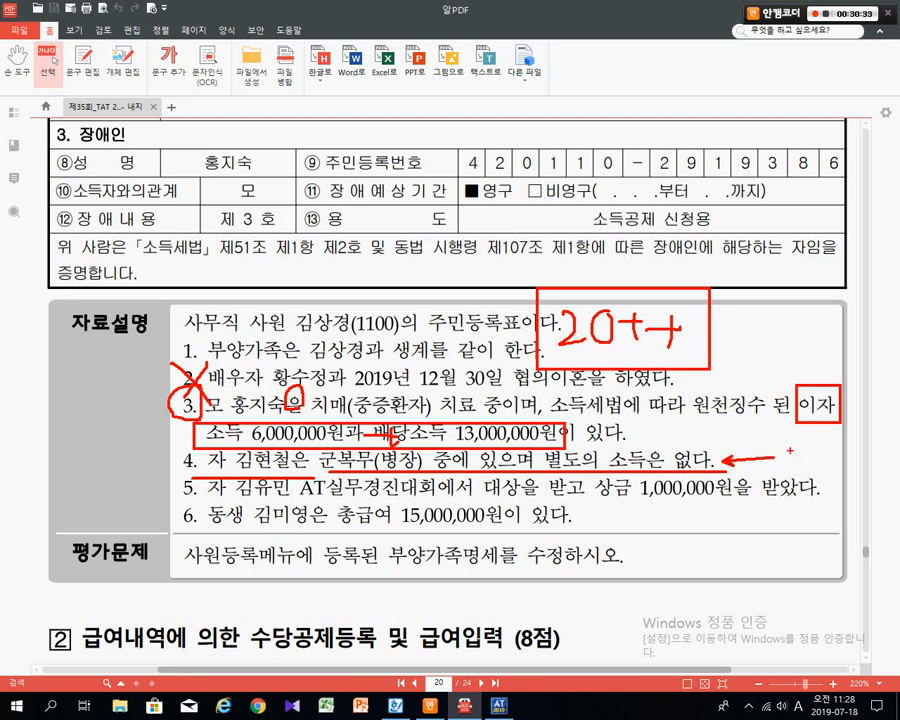
mouse_move(650, 432)
mouse_down()
mouse_move(624, 458)
mouse_move(652, 436)
mouse_up()
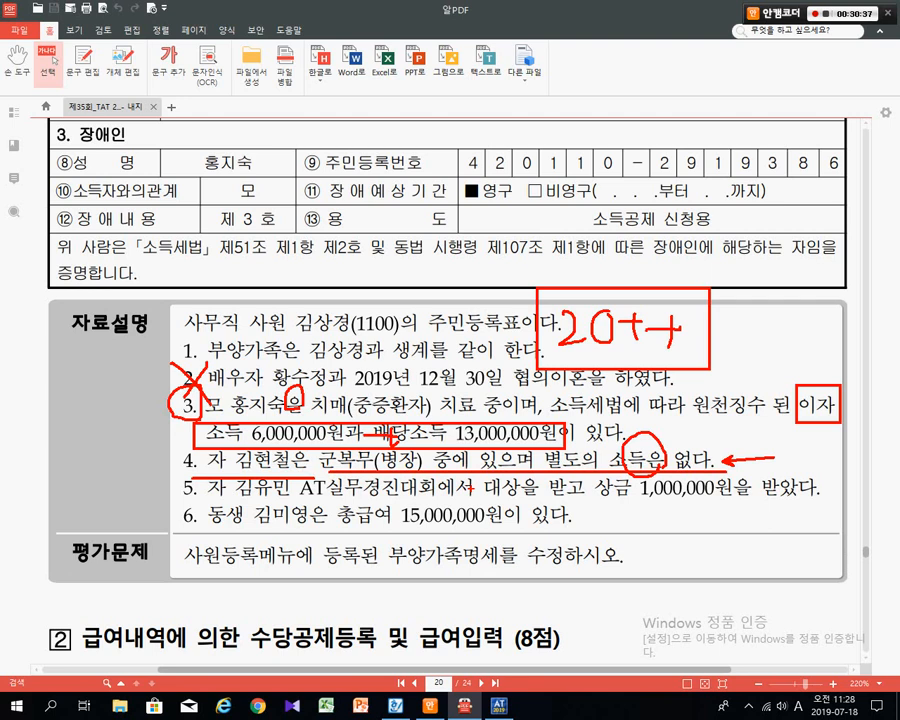
mouse_move(404, 478)
mouse_down()
mouse_move(385, 480)
mouse_move(366, 452)
mouse_move(410, 478)
mouse_move(459, 373)
mouse_up()
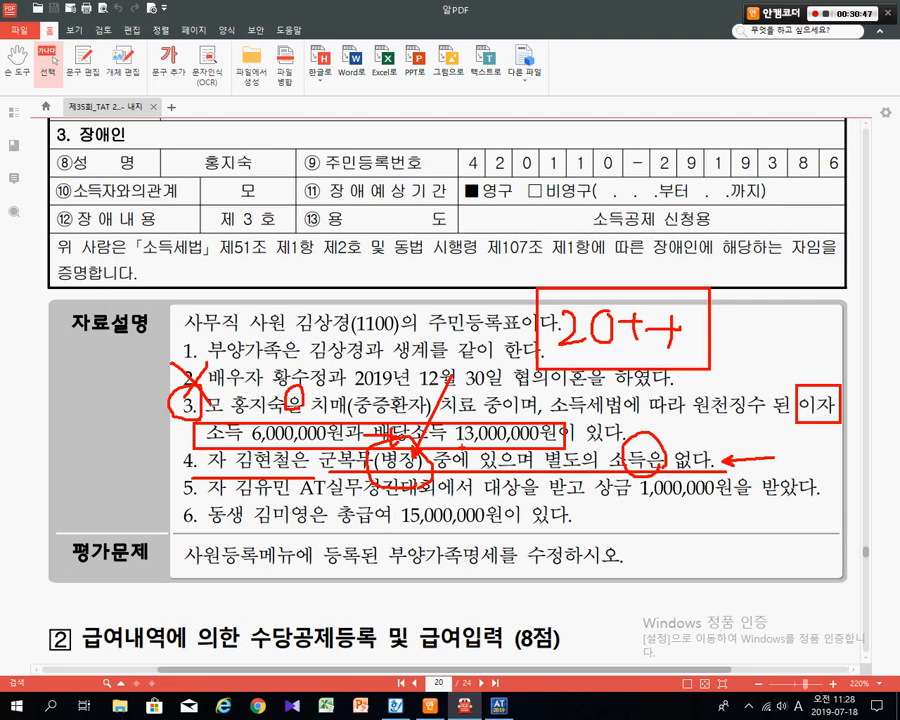
key(Escape)
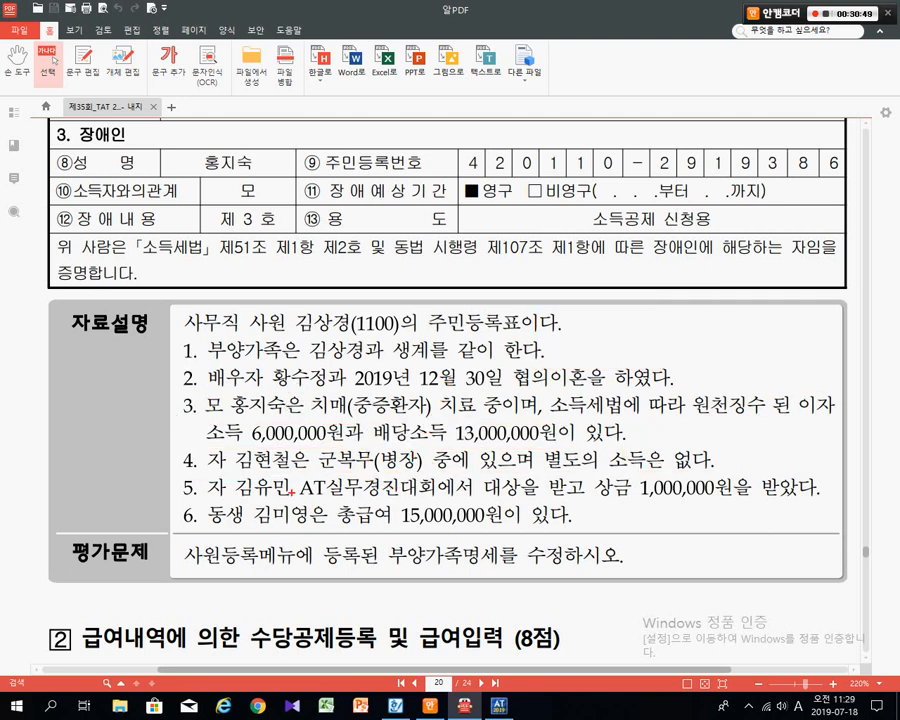
mouse_move(232, 472)
mouse_down()
mouse_move(292, 500)
mouse_move(460, 495)
mouse_up()
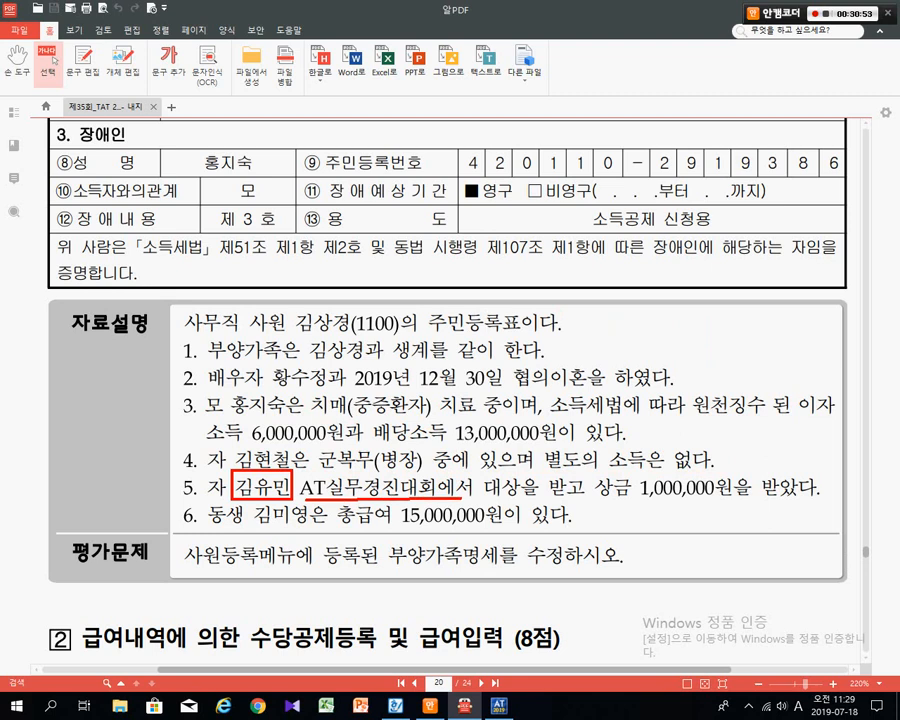
drag(306, 423, 365, 494)
drag(485, 505, 546, 505)
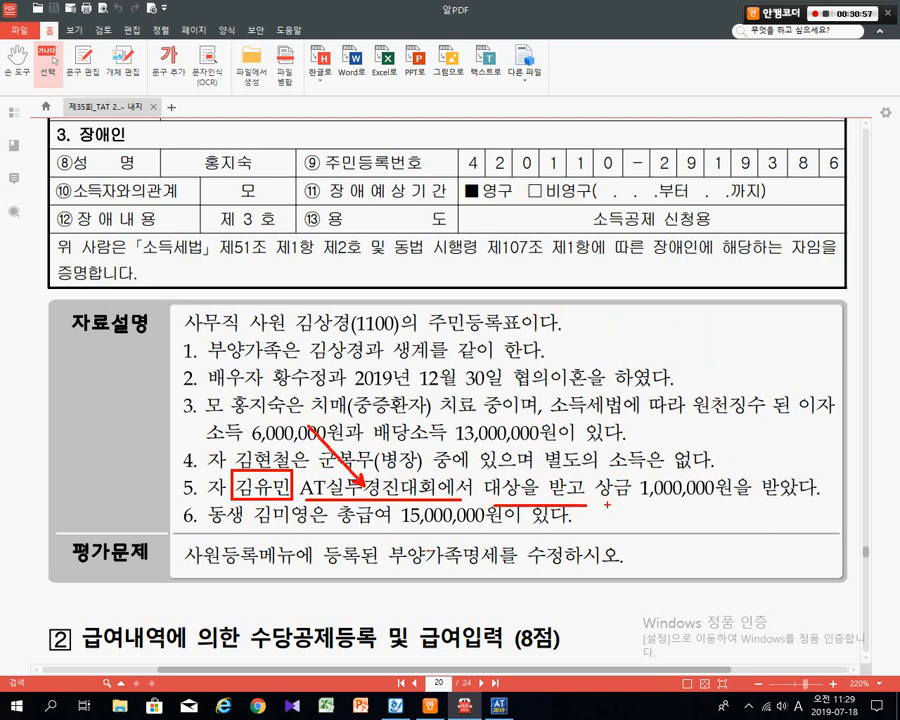
drag(601, 507, 802, 506)
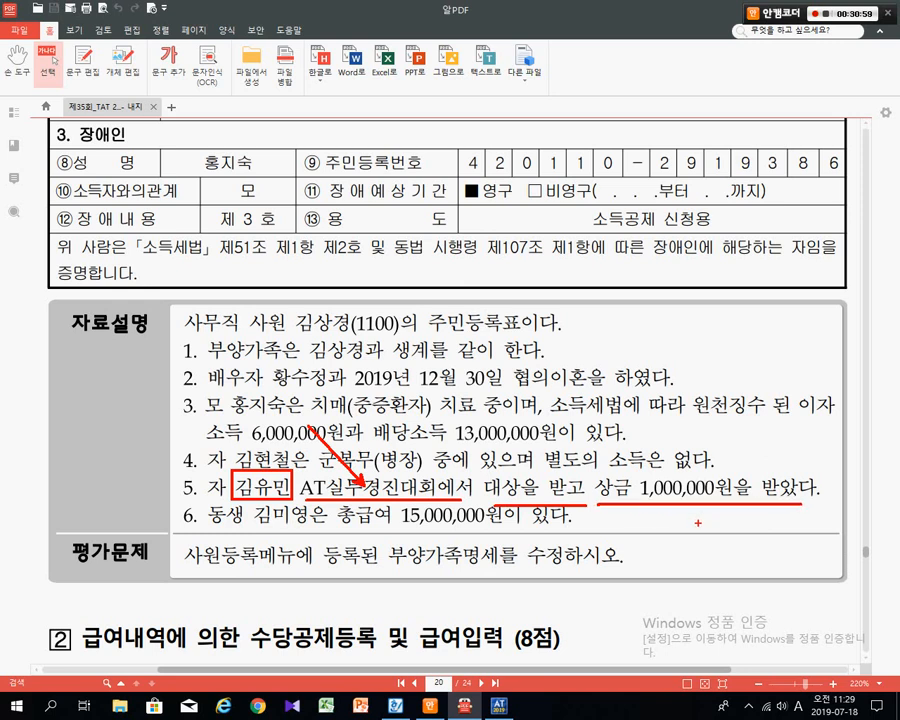
mouse_move(698, 500)
mouse_down()
mouse_move(625, 522)
mouse_move(610, 455)
mouse_move(702, 485)
mouse_up()
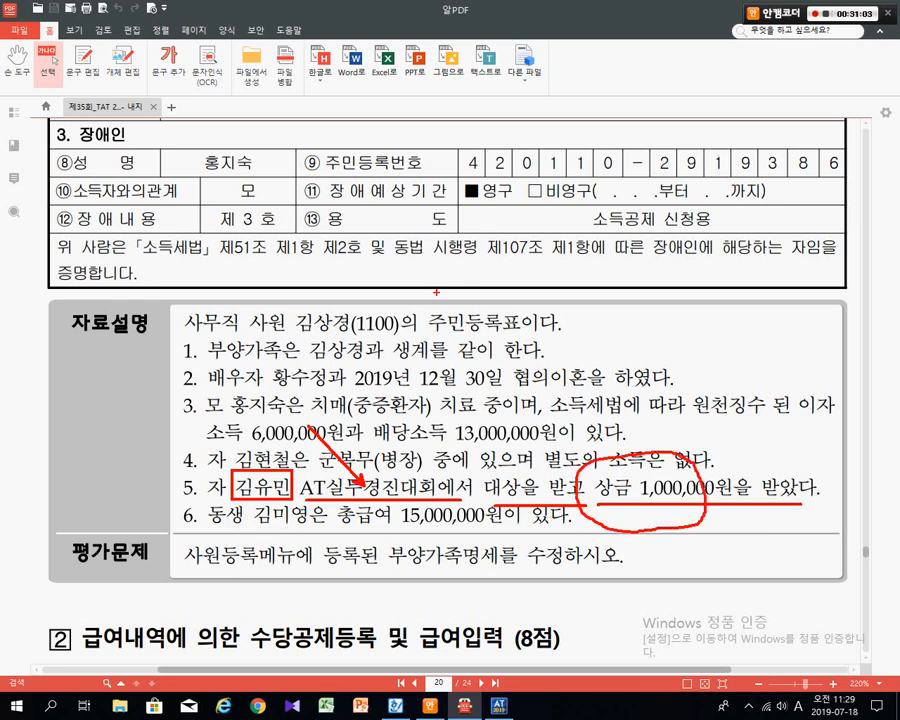
mouse_move(265, 165)
mouse_down()
mouse_move(222, 228)
mouse_move(312, 198)
mouse_move(295, 222)
mouse_move(358, 203)
mouse_move(352, 237)
mouse_up()
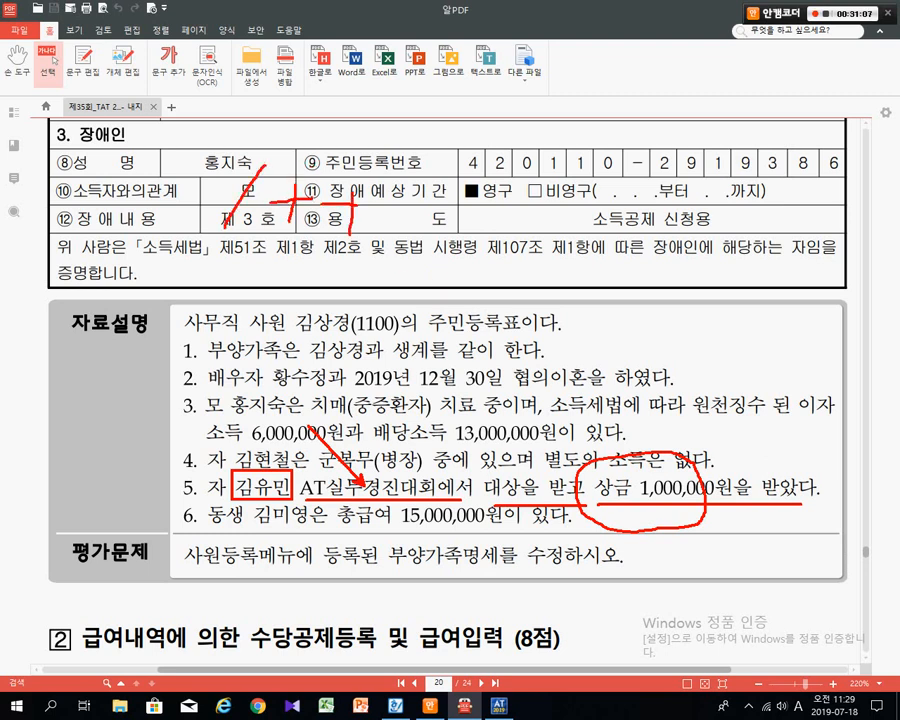
mouse_move(429, 181)
mouse_down()
mouse_move(408, 239)
mouse_move(434, 228)
mouse_up()
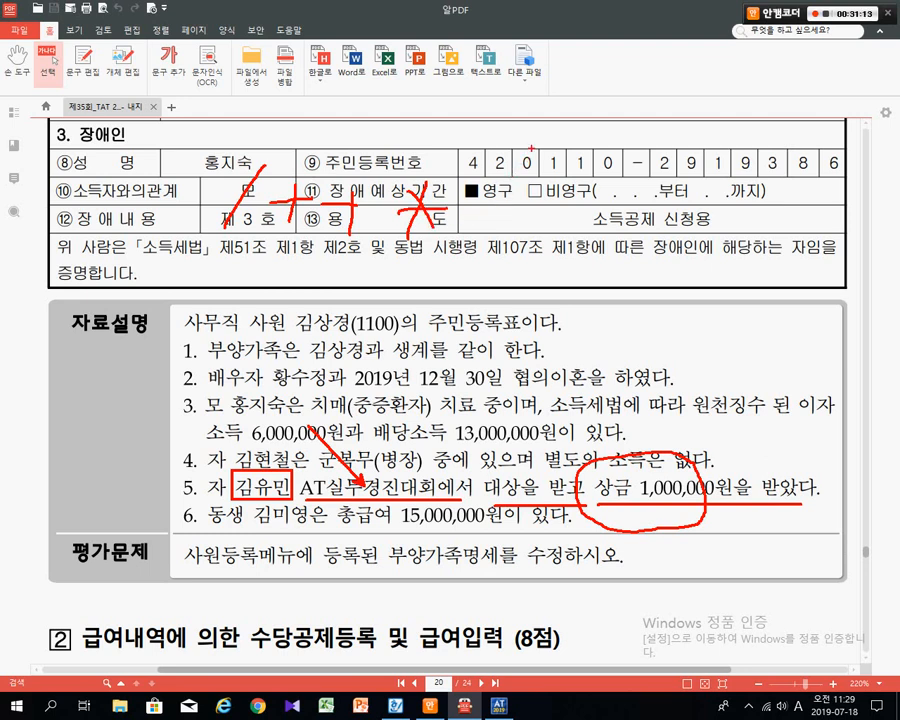
mouse_move(515, 188)
mouse_down()
mouse_move(497, 212)
mouse_move(529, 212)
mouse_move(541, 193)
mouse_up()
mouse_move(572, 190)
mouse_down()
mouse_move(556, 219)
mouse_move(563, 192)
mouse_move(602, 222)
mouse_move(594, 221)
mouse_up()
drag(618, 203, 655, 210)
mouse_move(715, 165)
mouse_down()
mouse_move(679, 204)
mouse_move(731, 205)
mouse_up()
mouse_move(747, 205)
mouse_down()
mouse_move(764, 205)
mouse_move(750, 205)
mouse_up()
mouse_move(782, 205)
mouse_down()
mouse_move(814, 205)
mouse_move(801, 233)
mouse_up()
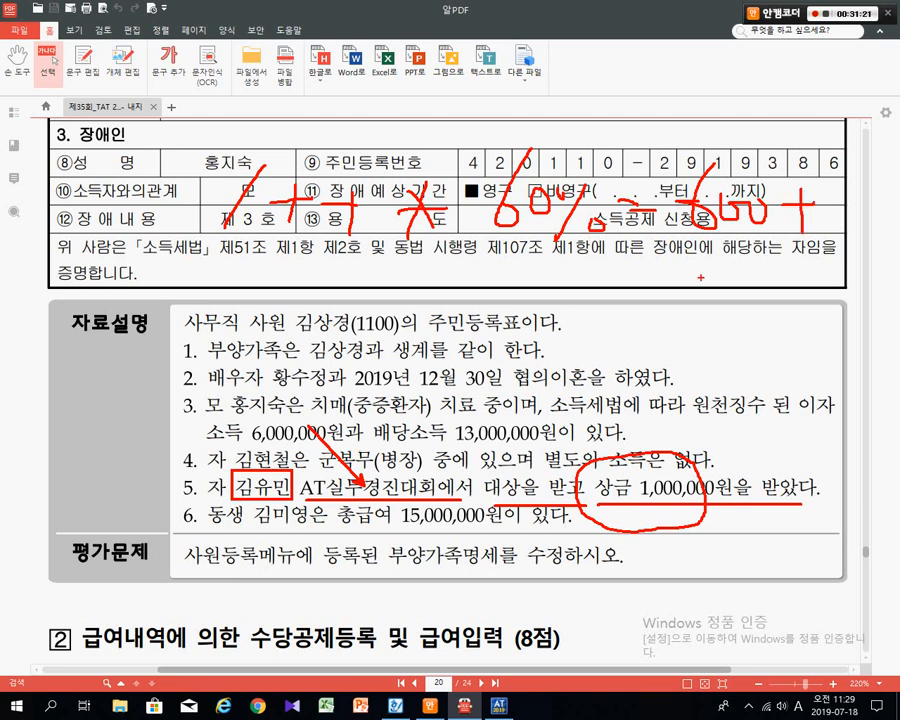
drag(615, 458, 546, 392)
drag(261, 290, 221, 350)
mouse_move(271, 318)
mouse_down()
mouse_move(301, 315)
mouse_move(290, 329)
mouse_move(347, 317)
mouse_move(347, 345)
mouse_up()
drag(386, 334, 414, 334)
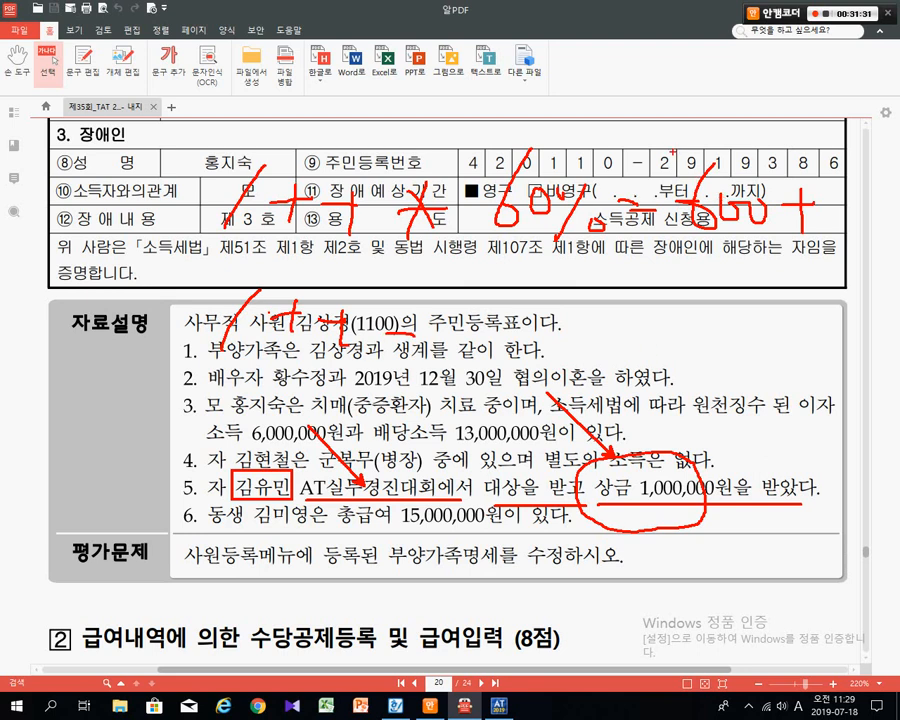
mouse_move(667, 156)
mouse_down()
mouse_move(772, 172)
mouse_move(829, 251)
mouse_up()
mouse_move(395, 333)
mouse_down()
mouse_move(439, 328)
mouse_move(420, 331)
mouse_up()
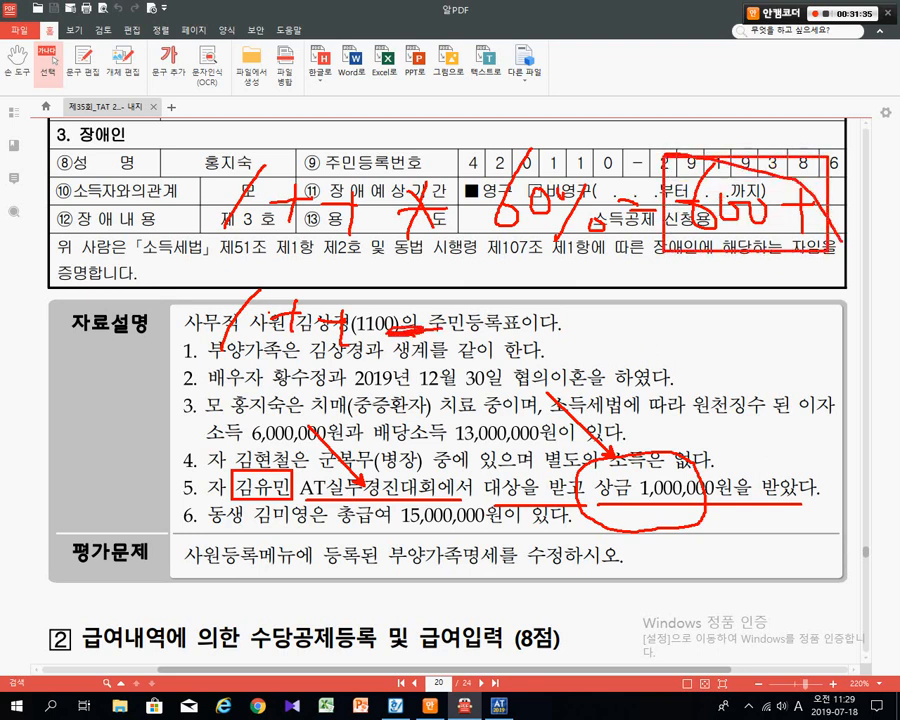
mouse_move(488, 266)
mouse_down()
mouse_move(456, 322)
mouse_move(484, 314)
mouse_up()
mouse_move(504, 311)
mouse_down()
mouse_move(609, 316)
mouse_move(597, 338)
mouse_up()
drag(645, 299, 661, 302)
mouse_move(649, 310)
mouse_down()
mouse_move(725, 330)
mouse_move(722, 346)
mouse_move(752, 322)
mouse_move(811, 314)
mouse_up()
drag(801, 304, 797, 346)
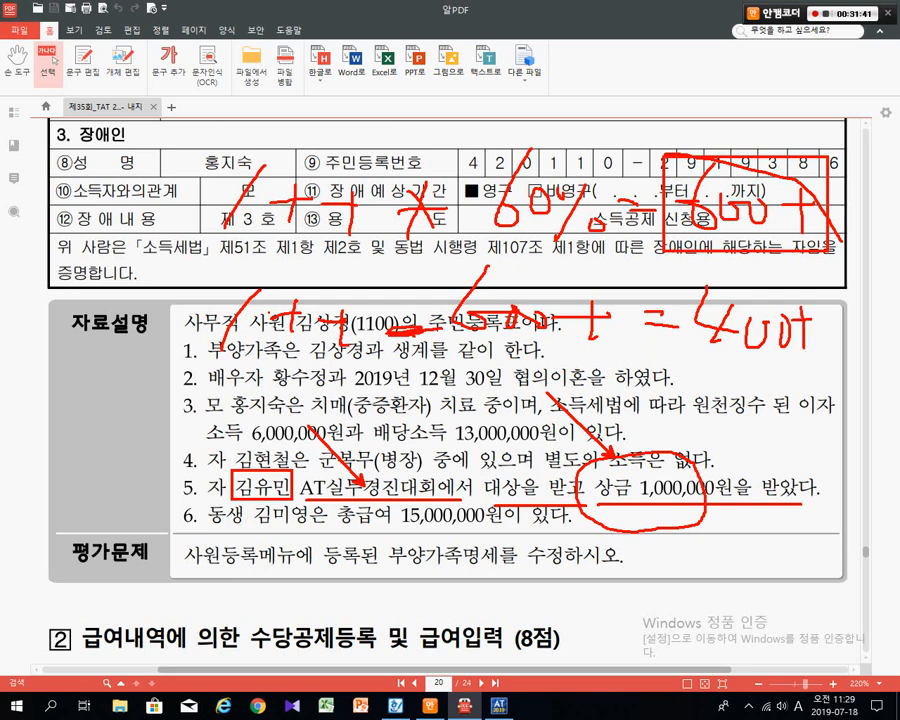
drag(683, 279, 818, 365)
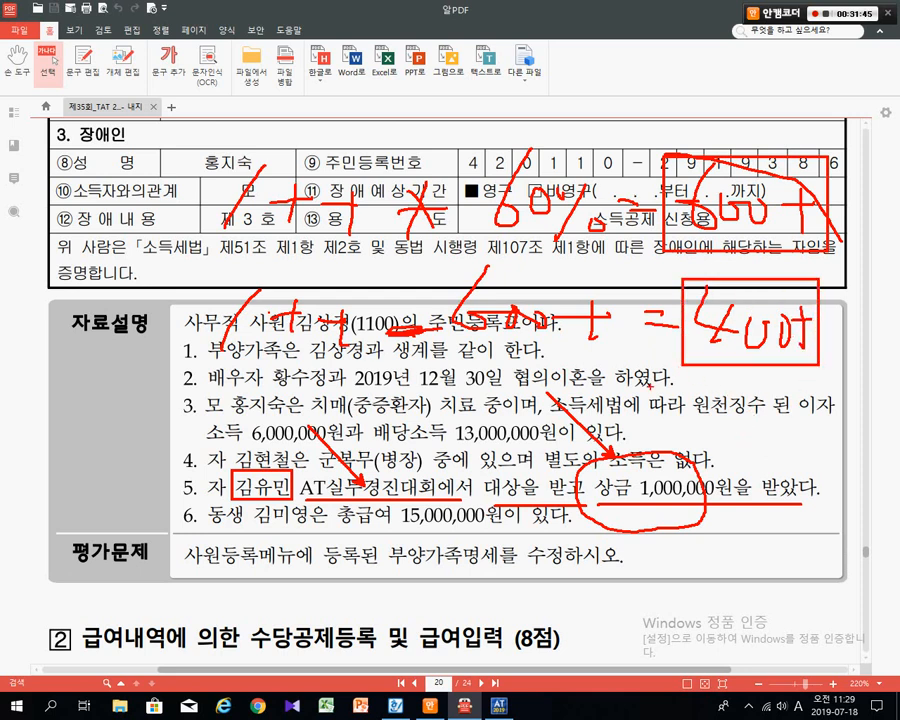
drag(668, 342, 297, 475)
mouse_move(186, 502)
mouse_down()
mouse_move(198, 487)
mouse_move(162, 459)
mouse_move(192, 471)
mouse_up()
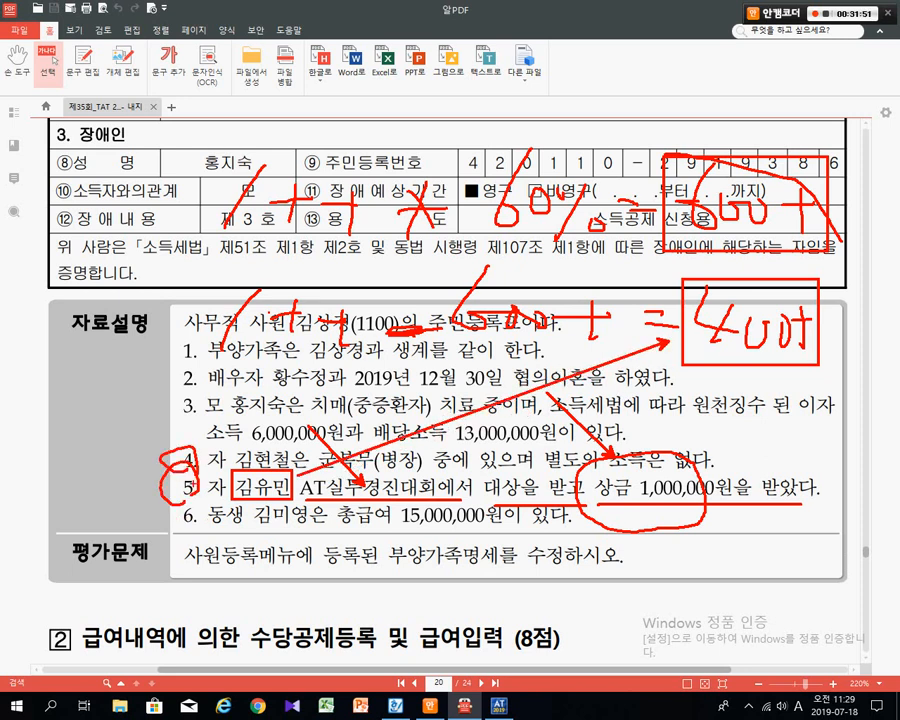
mouse_move(206, 533)
mouse_down()
mouse_move(512, 530)
mouse_move(327, 503)
mouse_up()
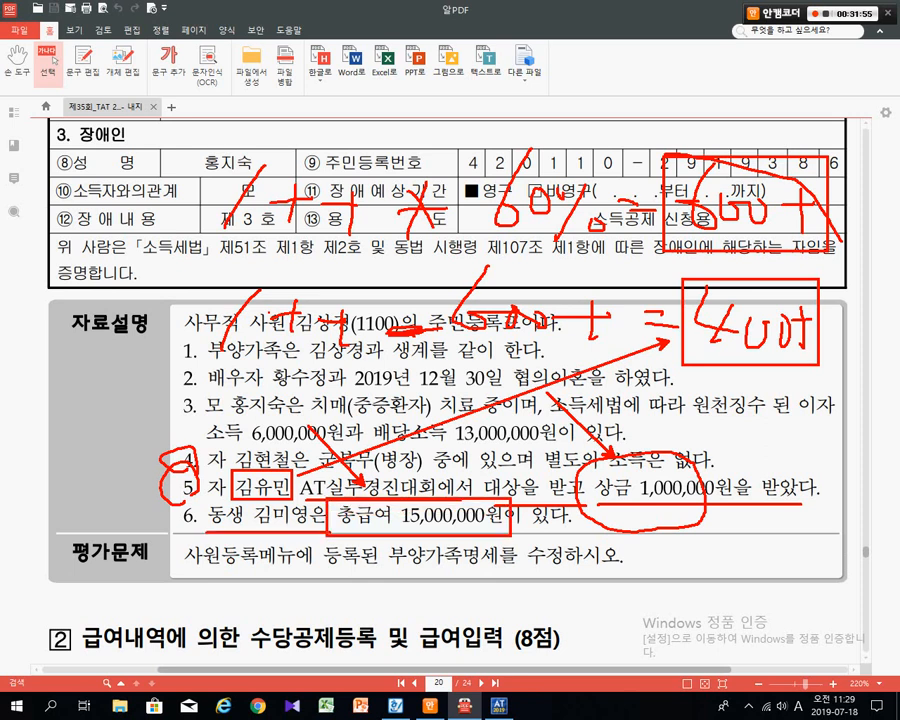
mouse_move(720, 566)
mouse_down()
mouse_move(653, 593)
mouse_move(667, 575)
mouse_move(760, 602)
mouse_up()
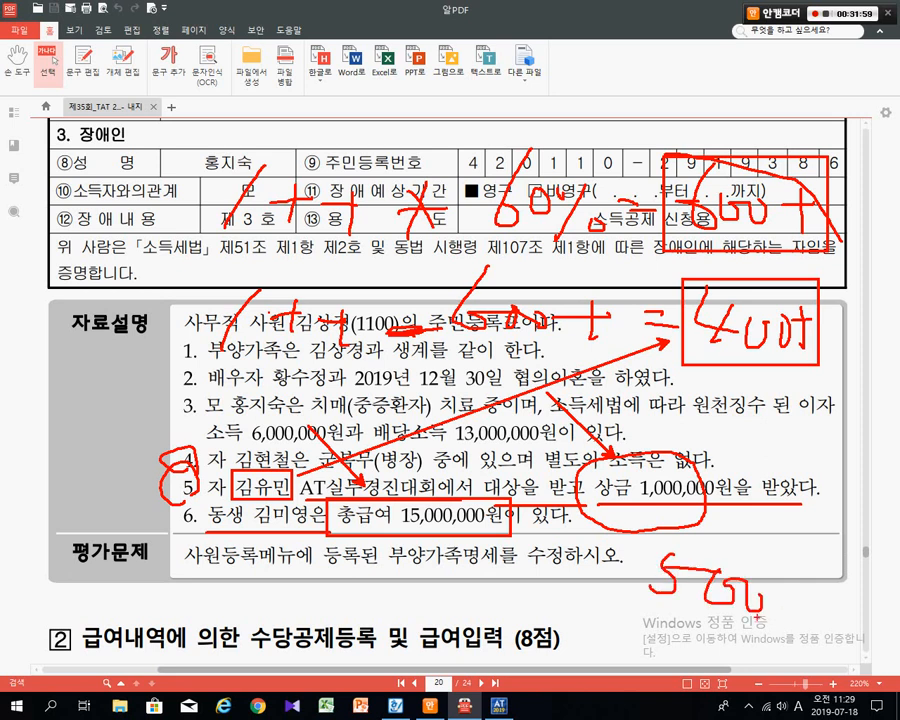
mouse_move(644, 546)
mouse_down()
mouse_move(824, 600)
mouse_move(809, 629)
mouse_up()
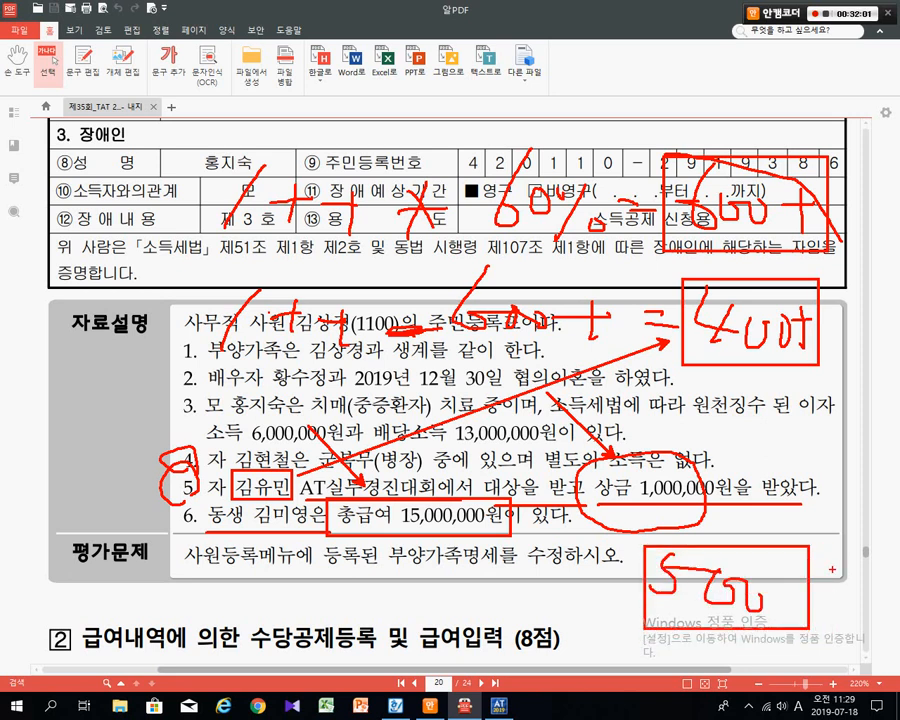
drag(835, 564, 840, 636)
- Clear the pen marks and select the cohabitation and spouse wording in items 1–2
key(Escape)
double_click(320, 433)
scroll(320, 433, up, 3)
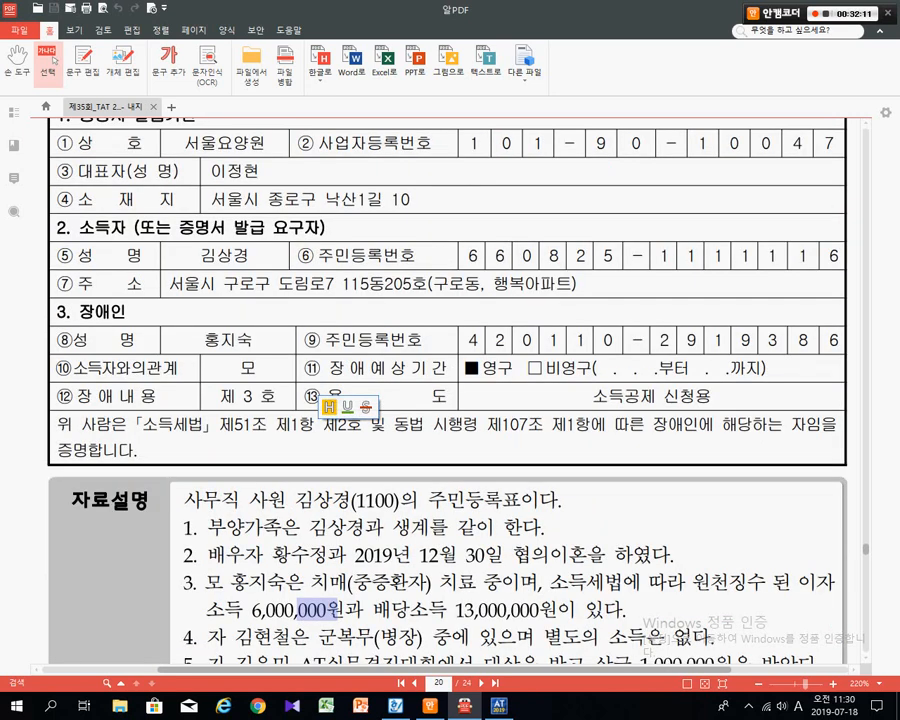
scroll(450, 390, up, 10)
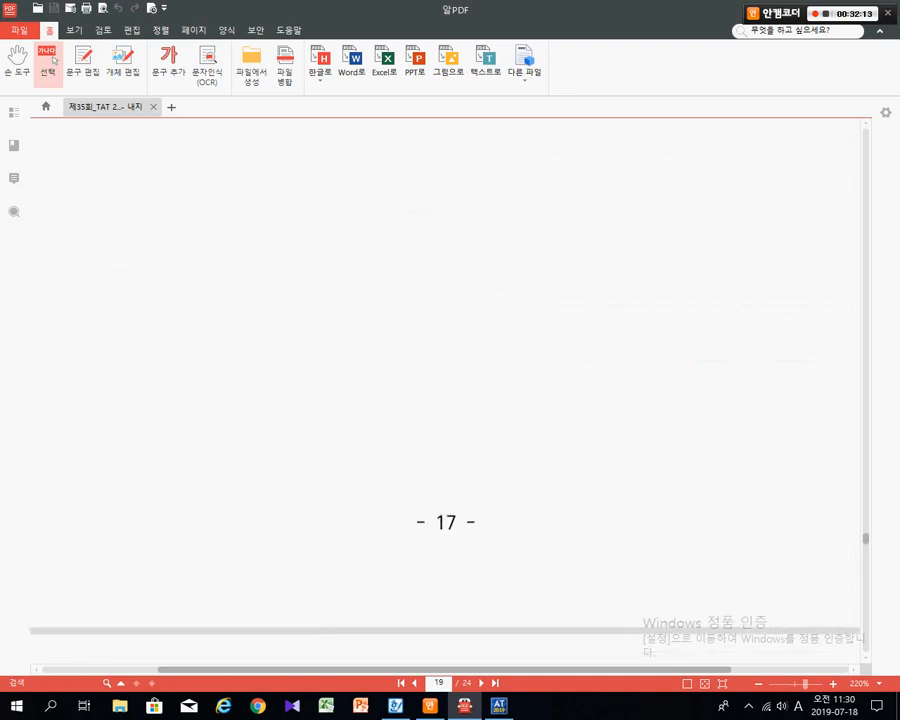
scroll(450, 390, down, 2)
scroll(450, 390, down, 6)
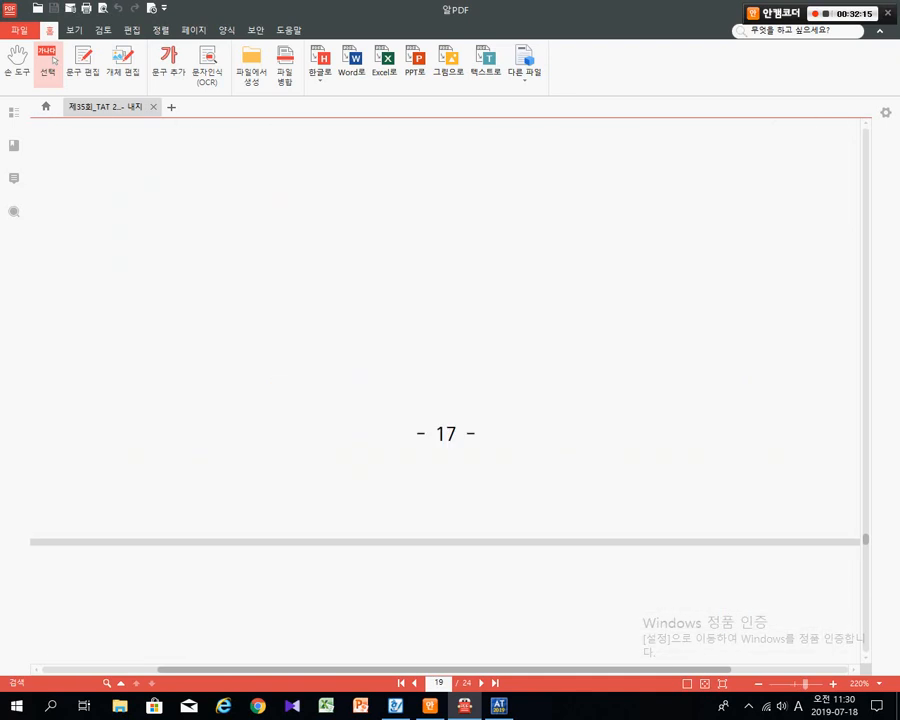
scroll(450, 390, up, 1)
scroll(450, 390, up, 3)
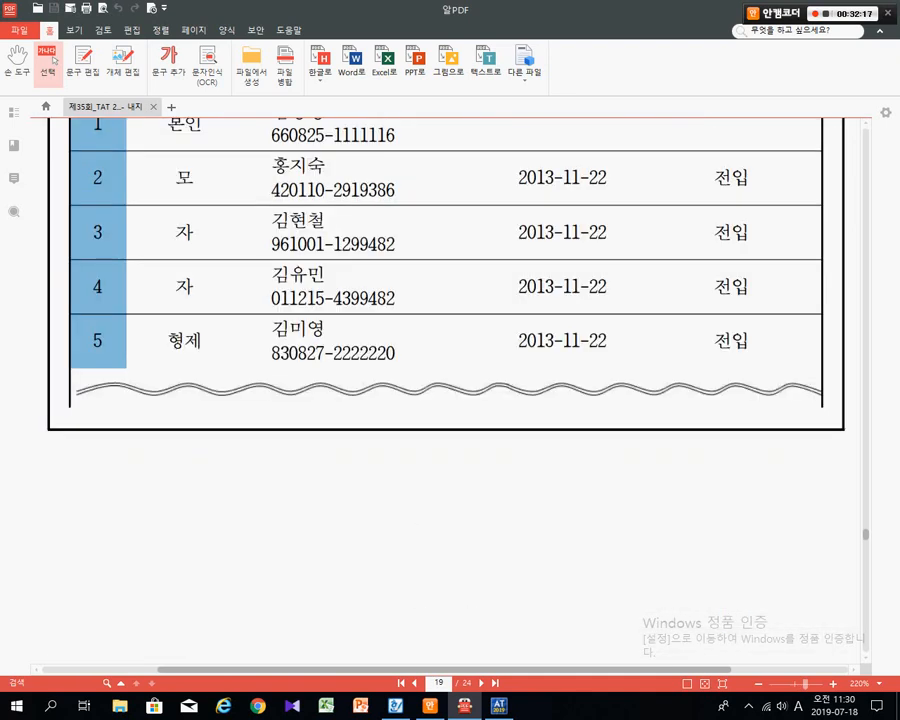
scroll(55, 60, down, 10)
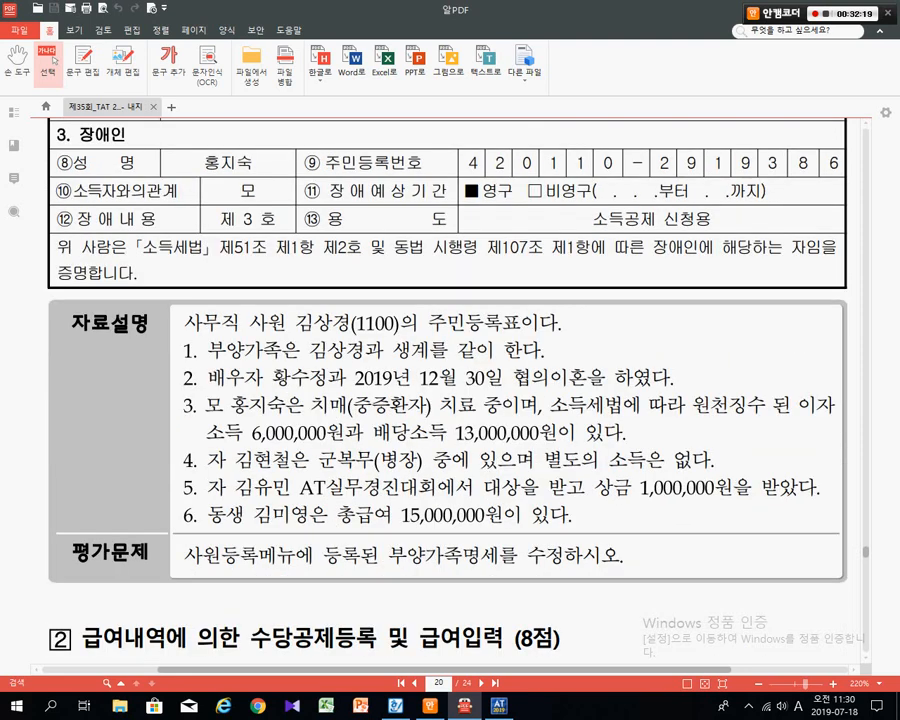
drag(208, 351, 384, 351)
drag(208, 378, 346, 378)
- On page 19's household register, box the employee's row and children's rows 3–4, circling 전입
scroll(55, 60, up, 10)
scroll(55, 60, up, 3)
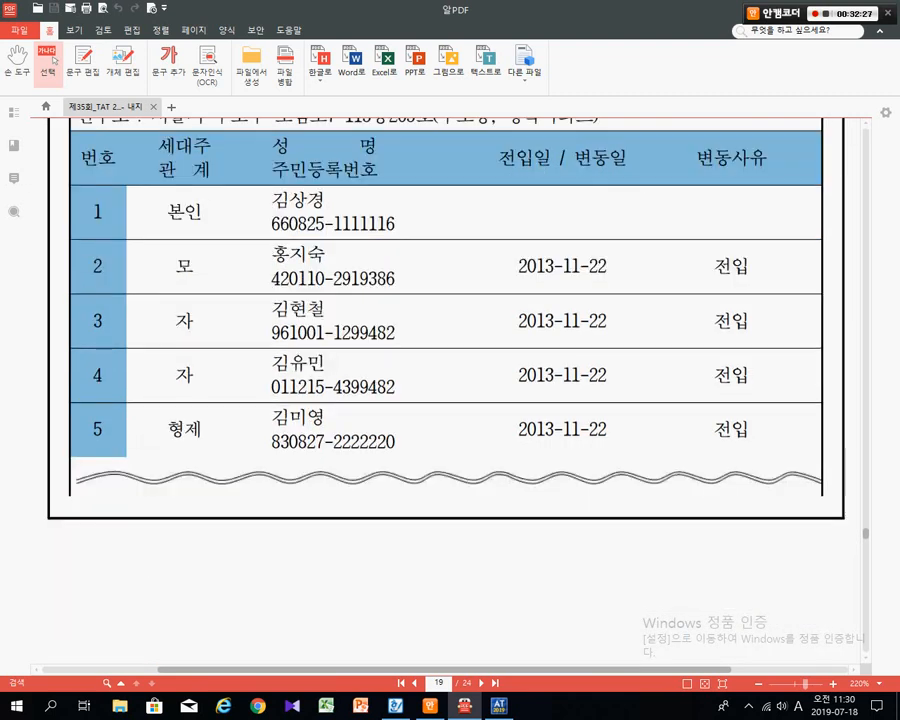
scroll(55, 60, down, 15)
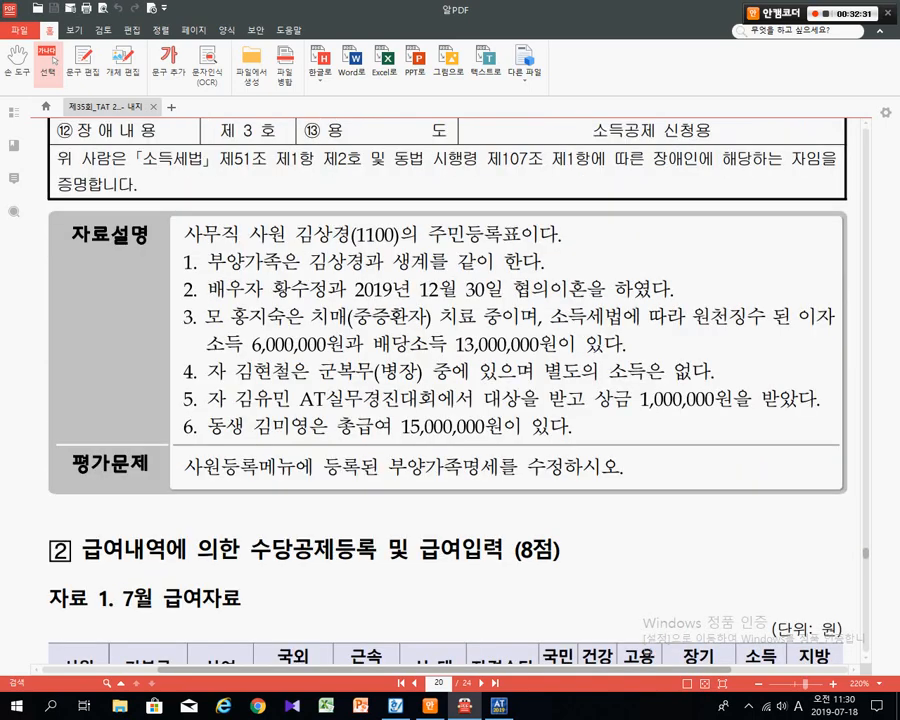
scroll(55, 60, up, 15)
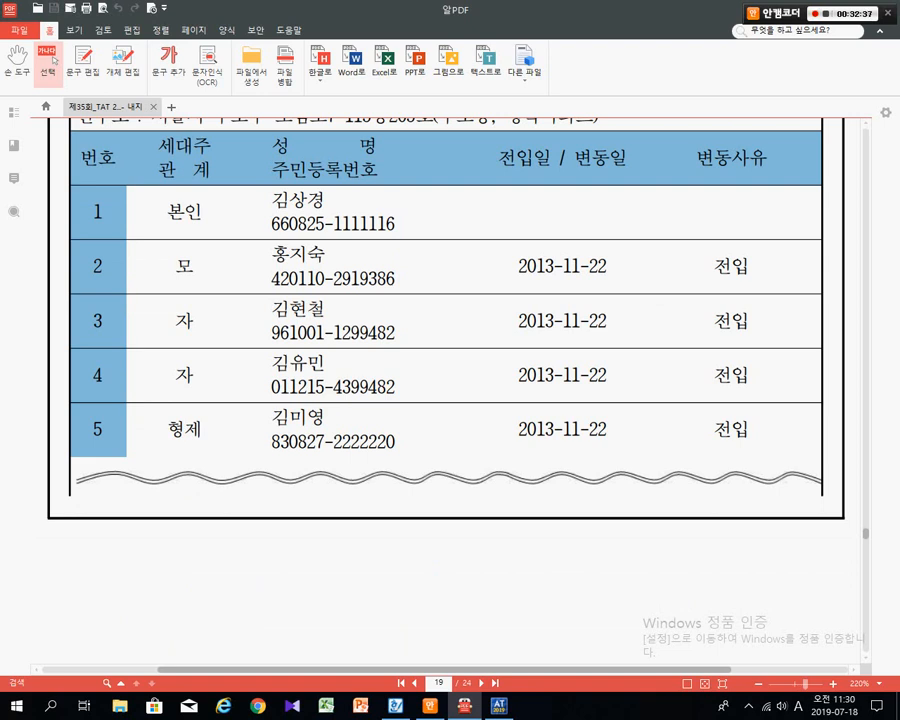
drag(253, 181, 375, 230)
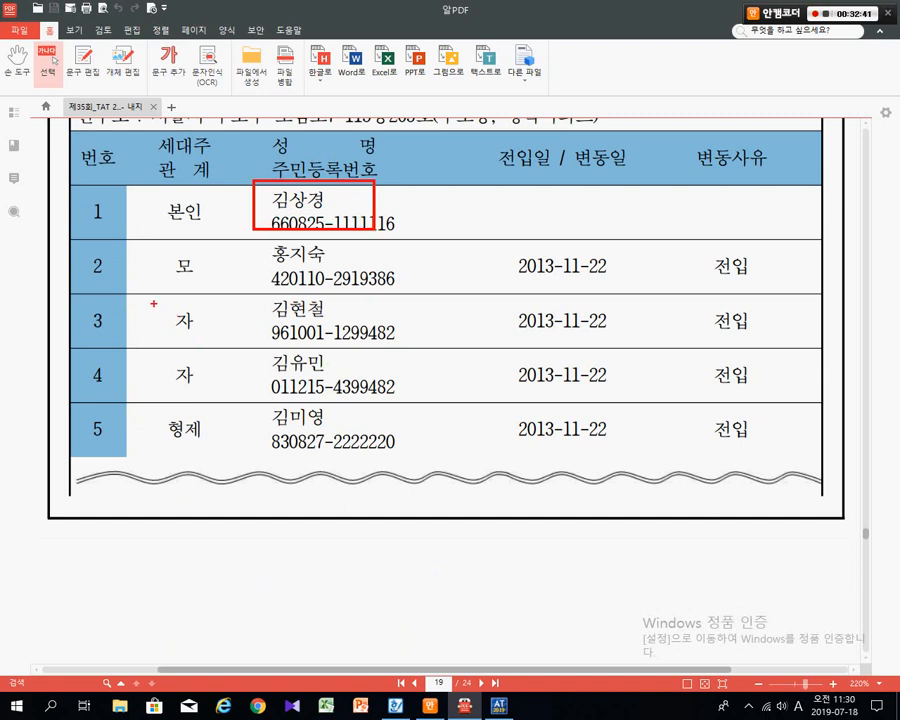
drag(155, 303, 223, 392)
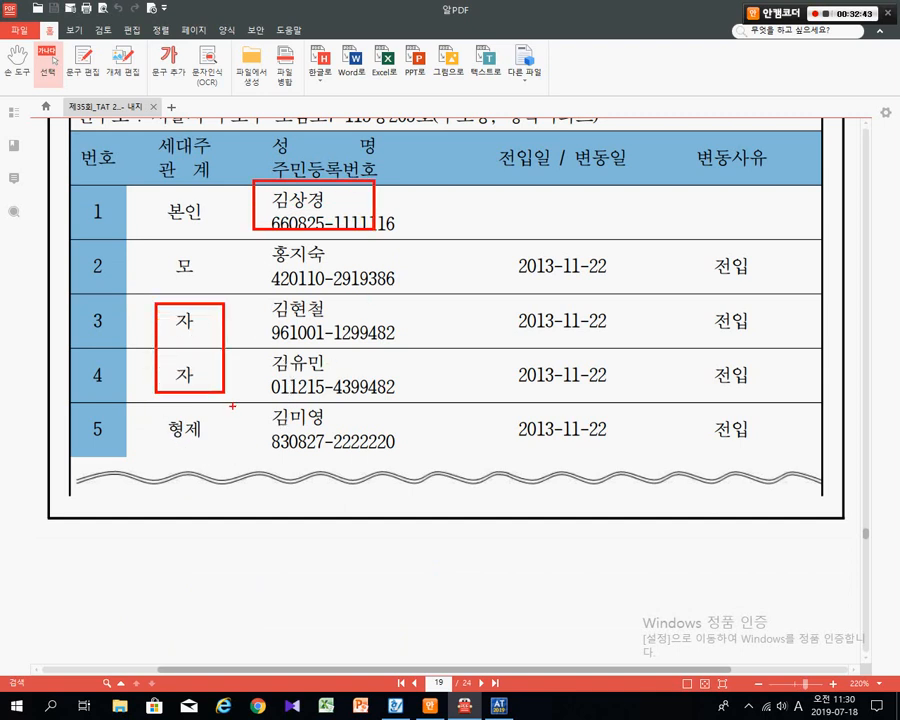
drag(253, 304, 793, 418)
drag(717, 319, 729, 341)
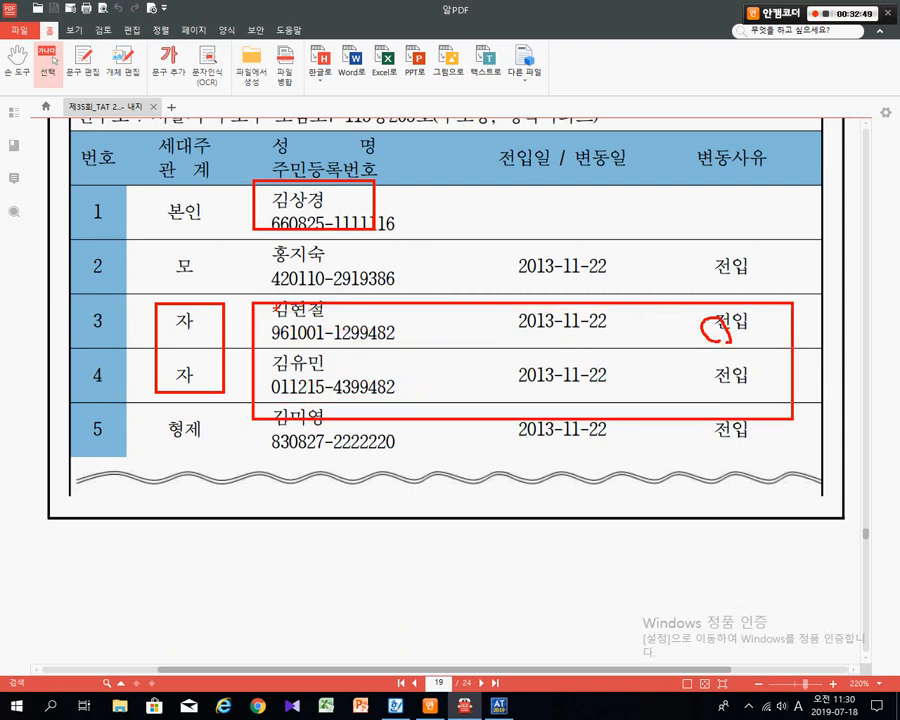
key(Escape)
key(alt+Tab)
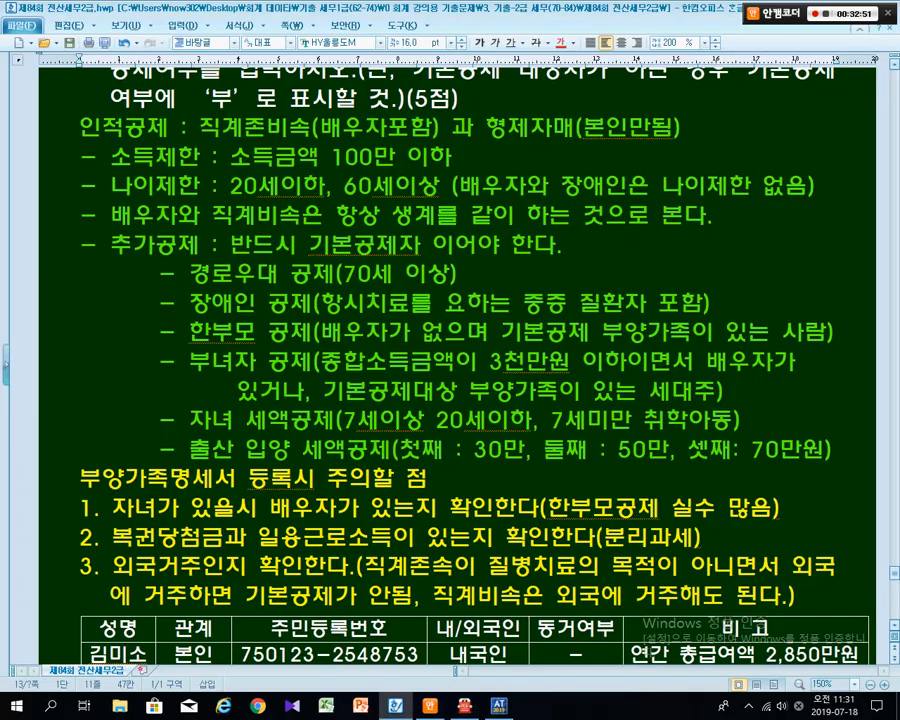
key(alt+Tab)
- Reread page 20 by selecting items 1–2 and the mother's interest and dividend amounts
scroll(450, 390, down, 15)
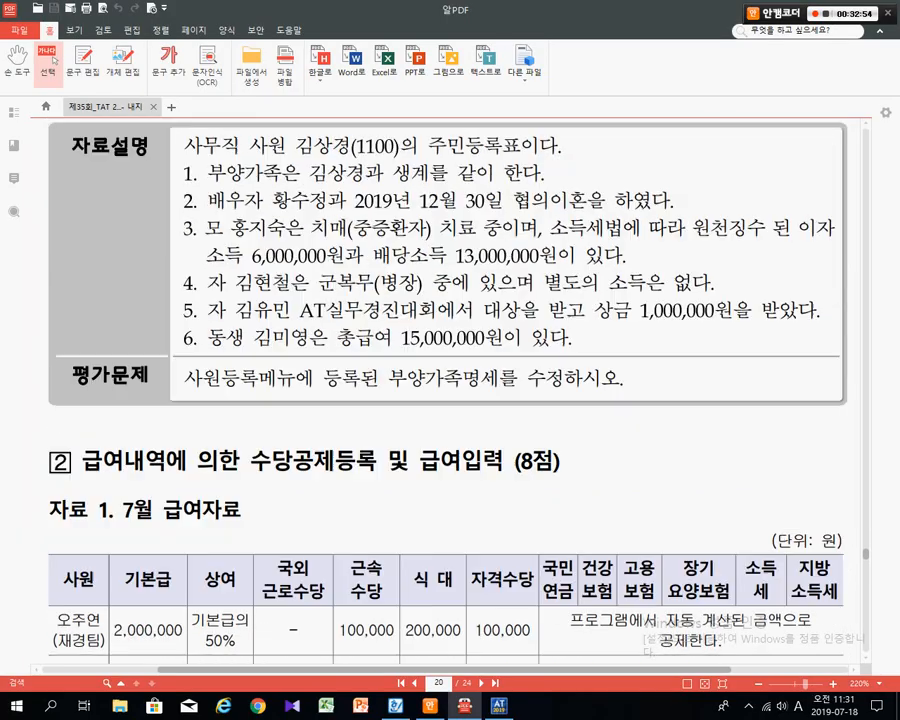
scroll(450, 390, up, 1)
drag(191, 262, 504, 289)
drag(331, 317, 346, 317)
drag(192, 317, 304, 317)
click(285, 317)
drag(252, 343, 551, 343)
drag(311, 317, 430, 317)
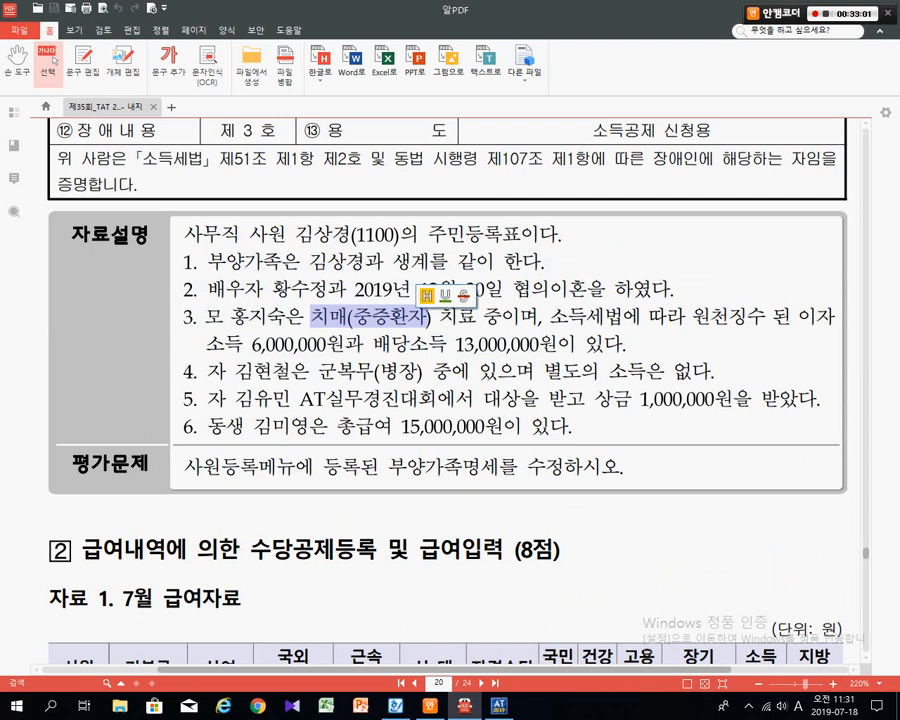
click(324, 323)
- Scroll back to page 19's register, then switch to the Smart A 사원등록 window
scroll(324, 323, up, 5)
scroll(450, 390, up, 5)
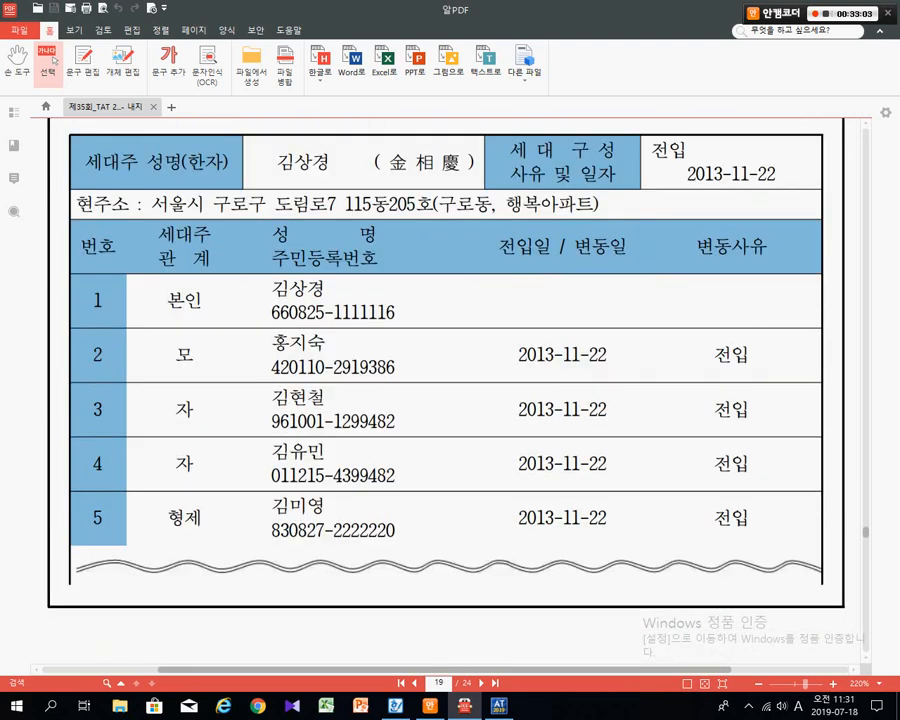
drag(308, 343, 324, 343)
scroll(324, 343, down, 1)
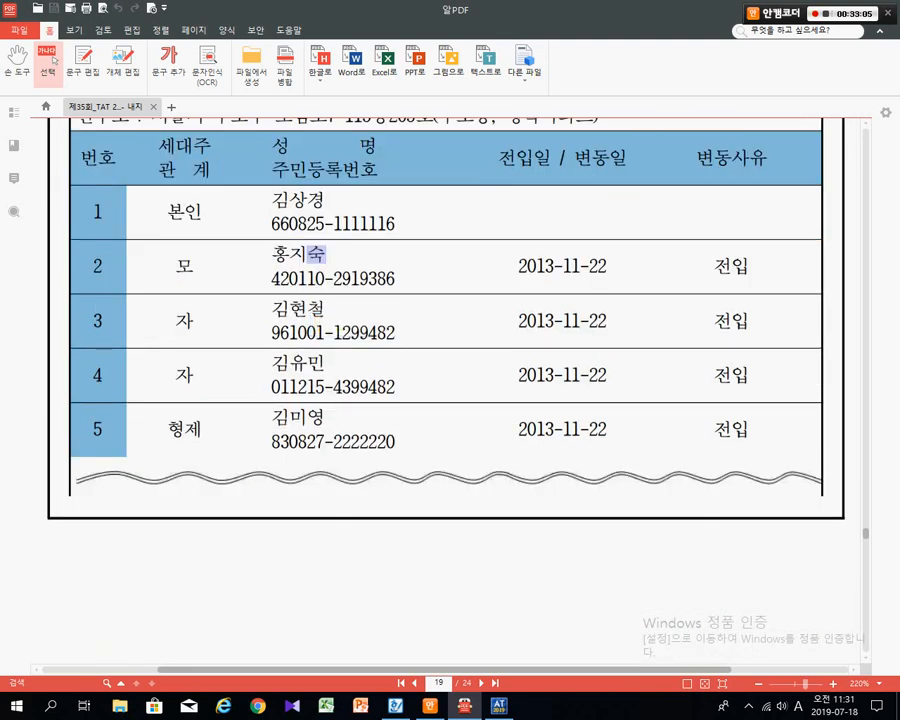
click(324, 343)
key(alt+Tab)
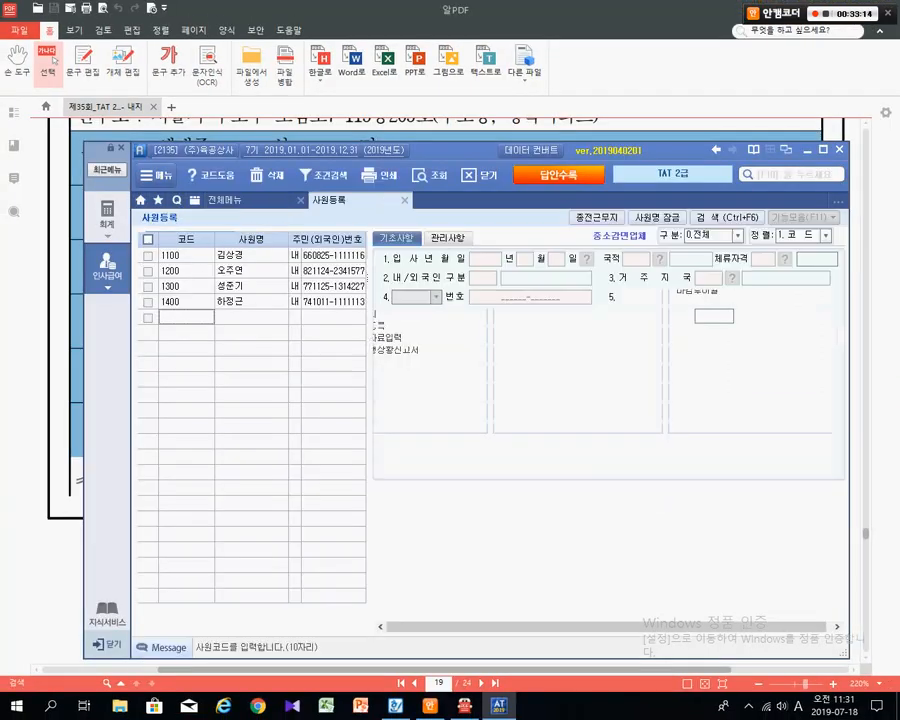
- Reposition the 사원등록 window, load employee 1100's record, and select dependants row 2
drag(453, 150, 444, 266)
click(444, 215)
scroll(444, 215, down, 1)
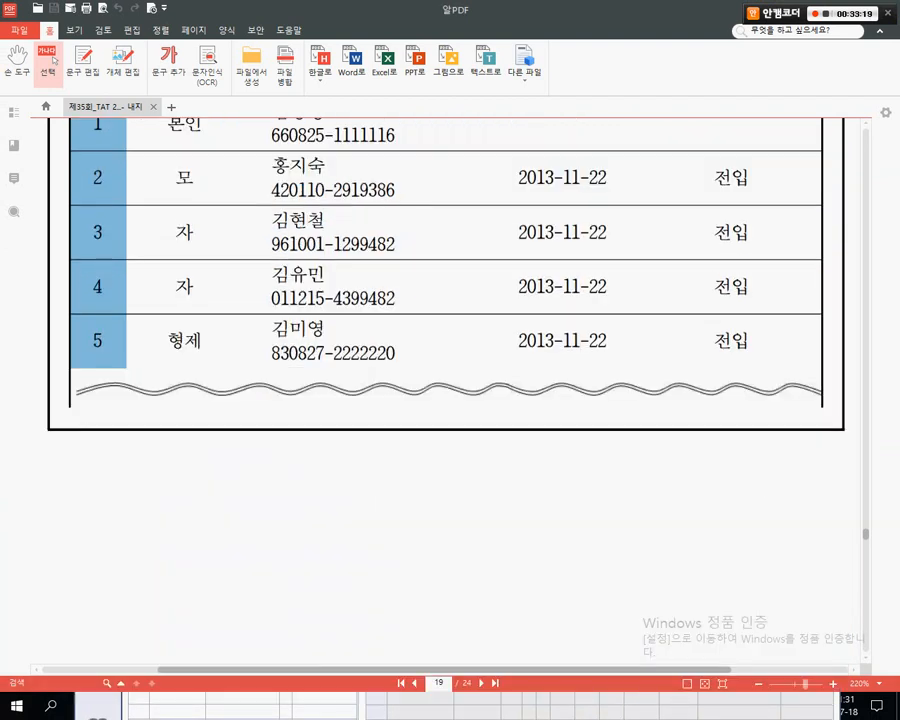
click(450, 706)
drag(447, 265, 450, 205)
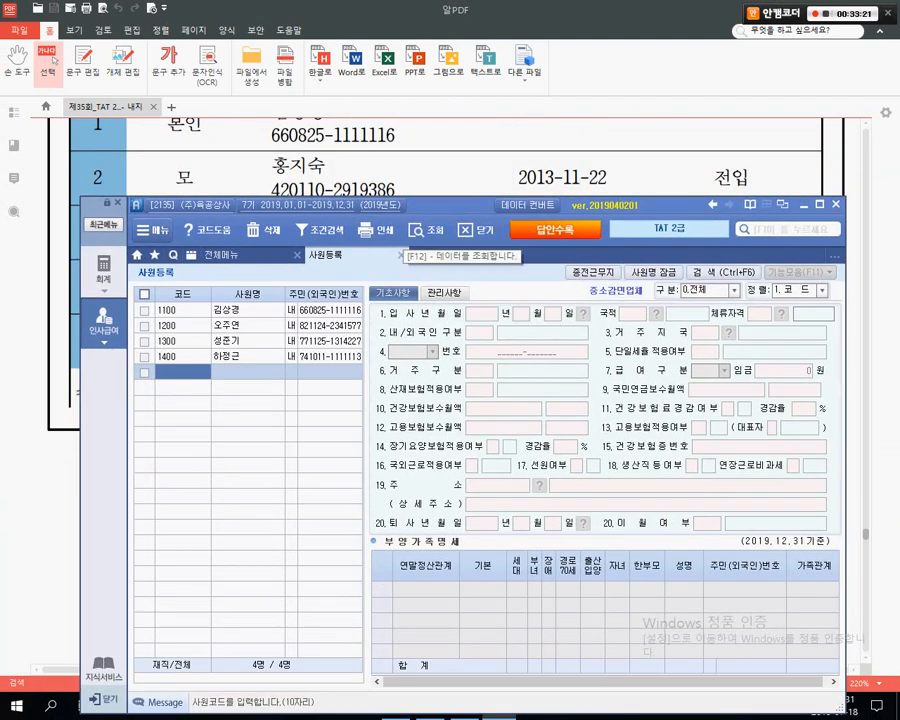
click(418, 230)
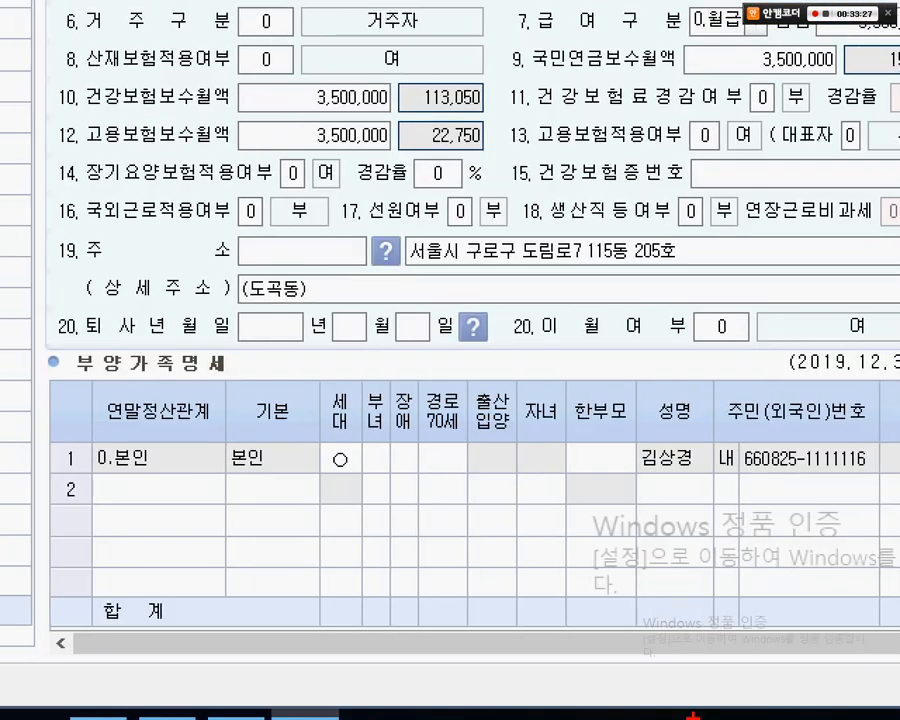
mouse_move(35, 354)
mouse_down()
mouse_move(896, 615)
mouse_move(873, 606)
mouse_up()
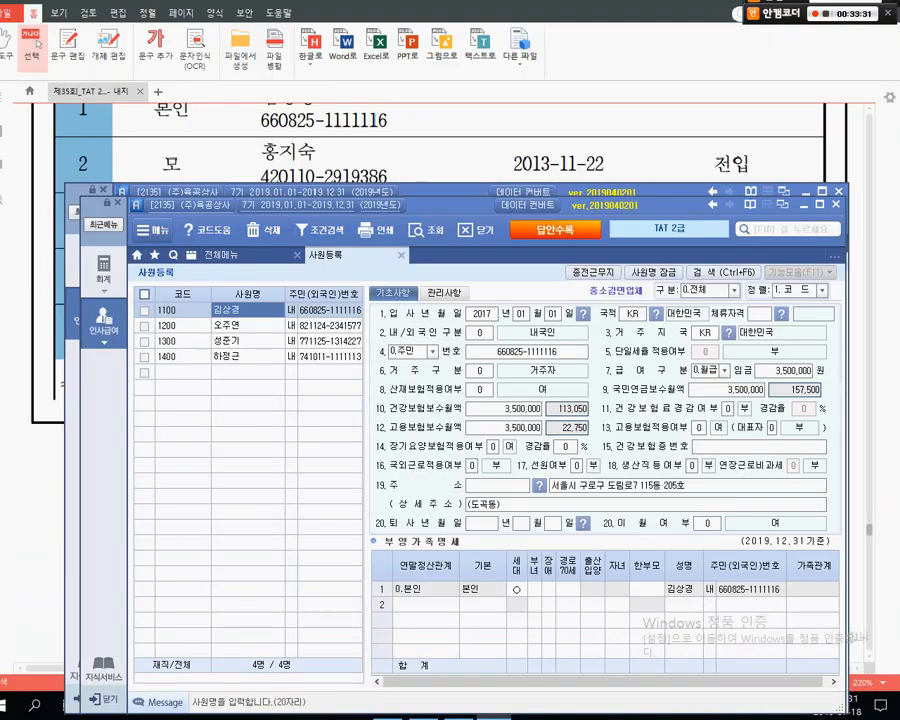
drag(406, 205, 405, 145)
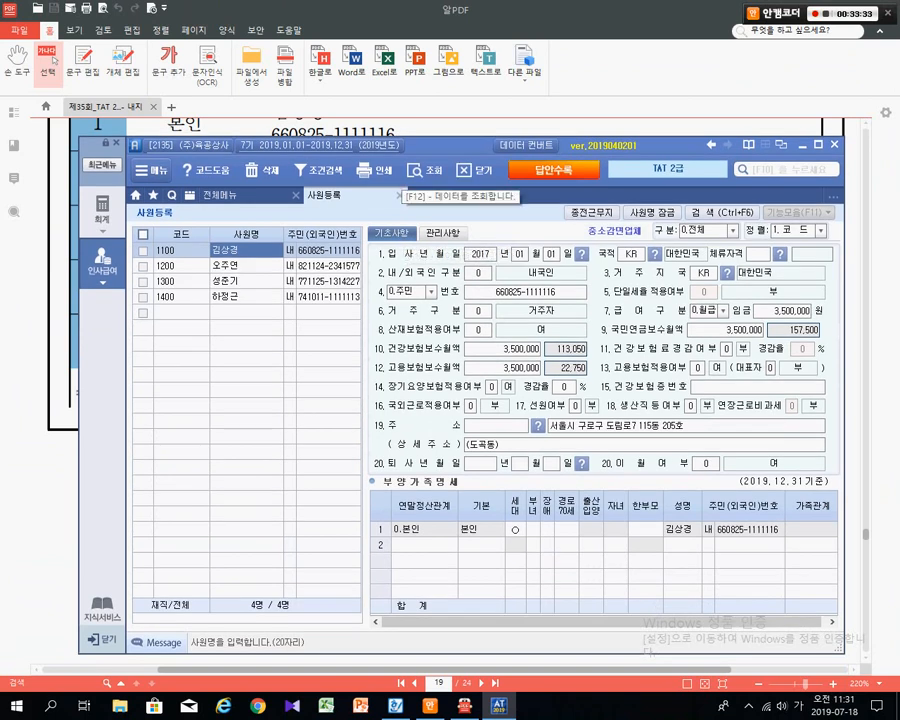
click(424, 545)
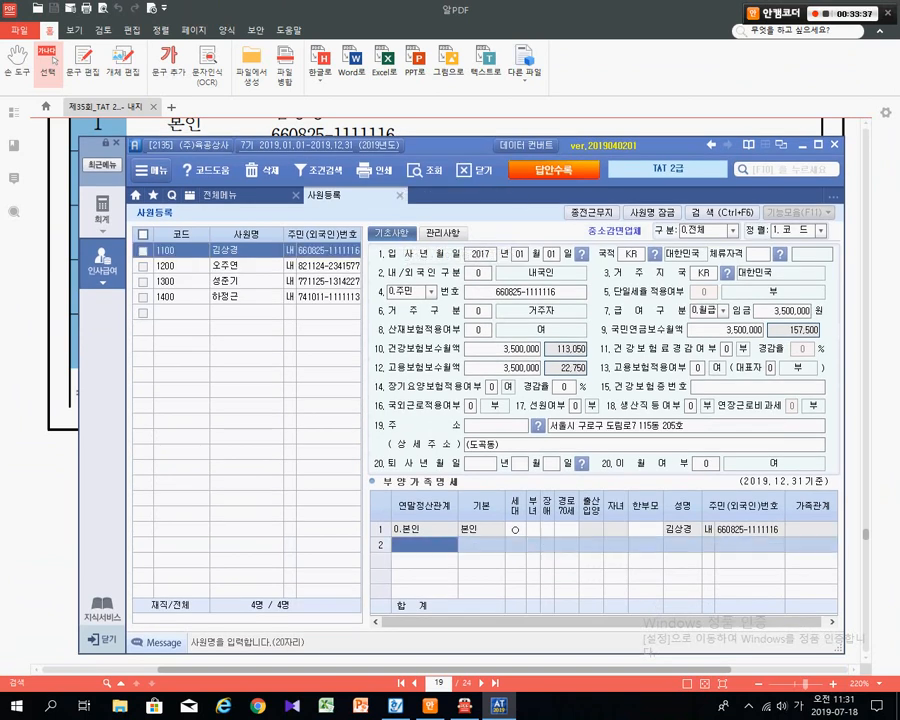
- Set dependant row 2's 연말정산관계 to 1.(소)직계존속 with basic deduction 60세이상
key(F2)
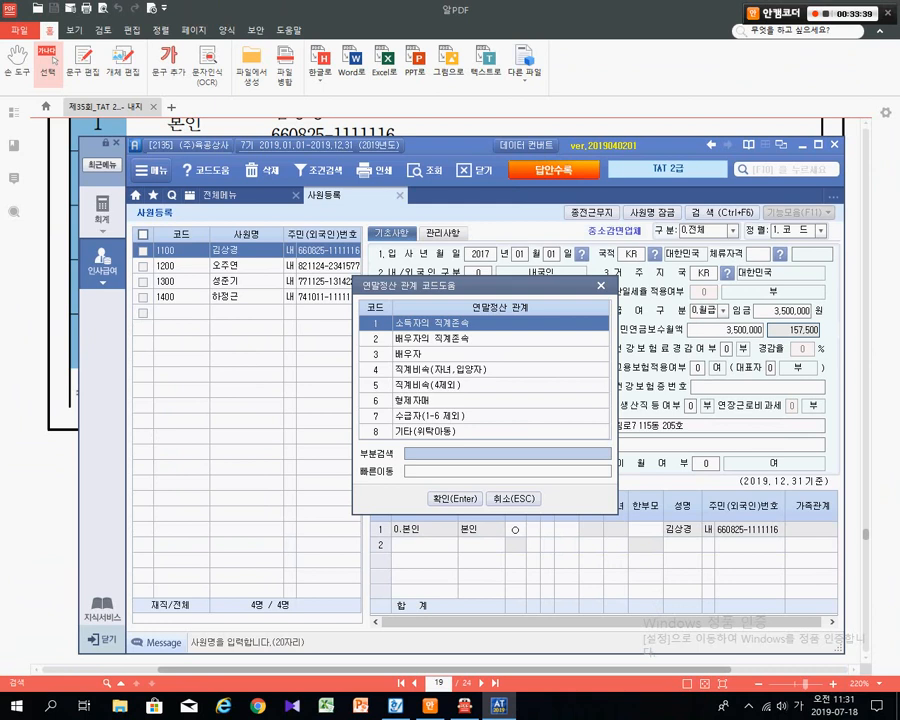
key(ctrl+1)
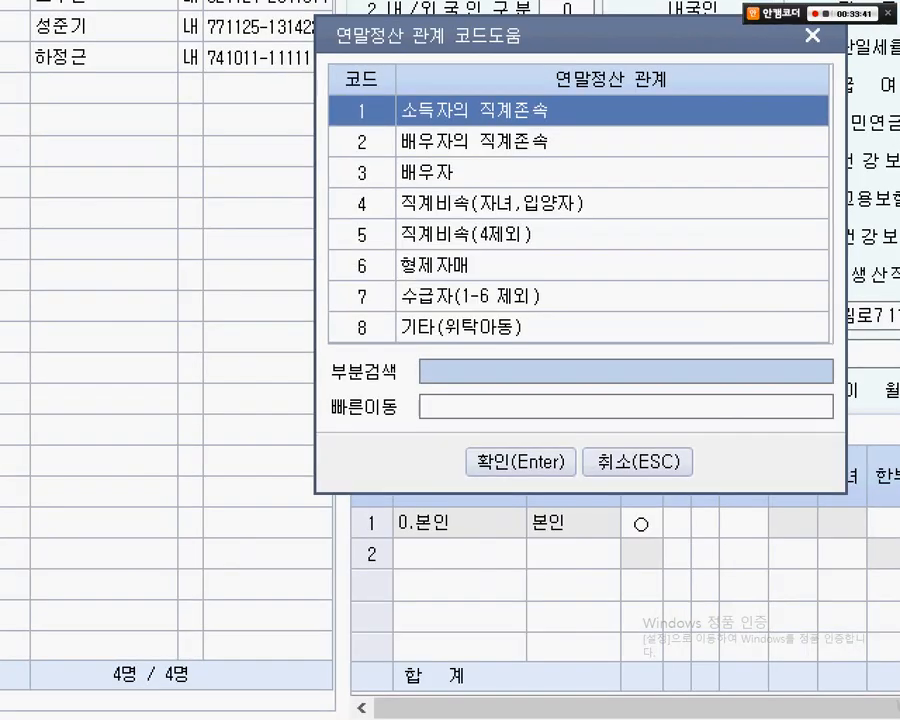
click(389, 536)
mouse_move(329, 89)
mouse_down()
mouse_move(443, 90)
mouse_move(592, 142)
mouse_move(689, 297)
mouse_up()
key(Escape)
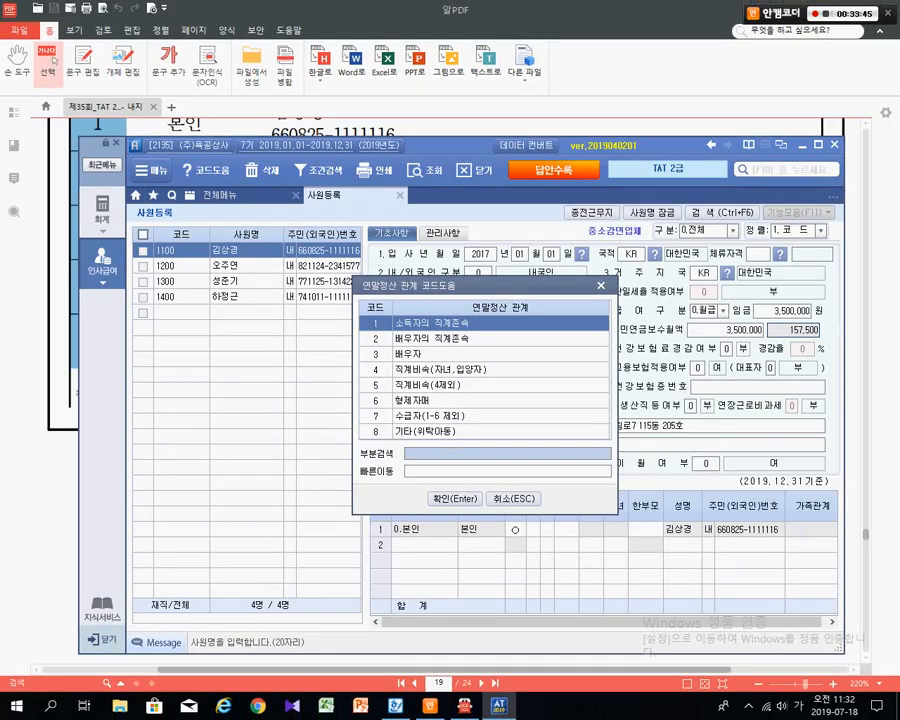
key(Return)
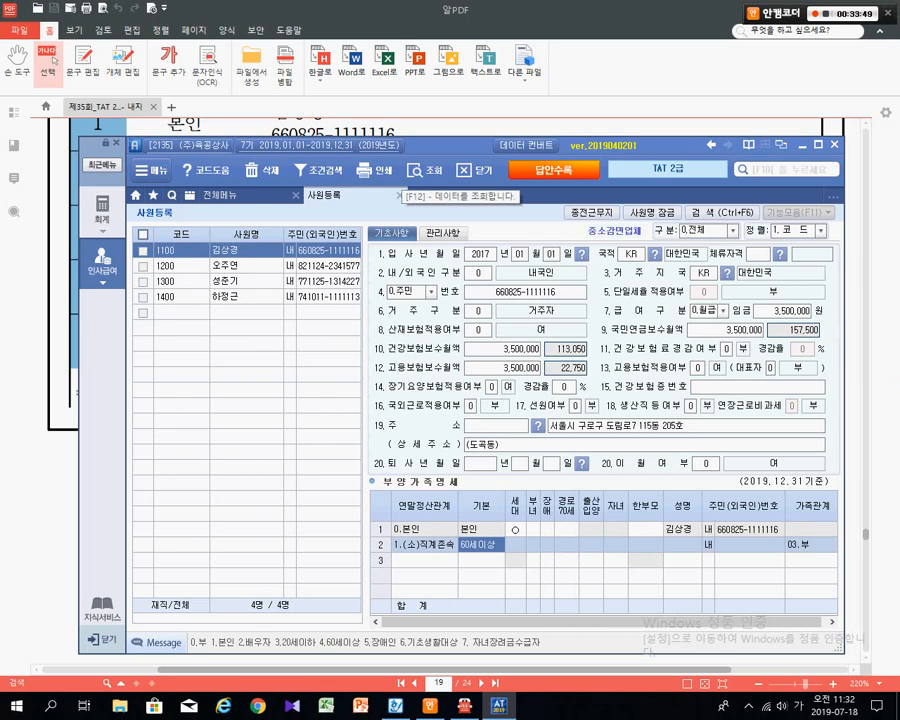
drag(330, 145, 314, 227)
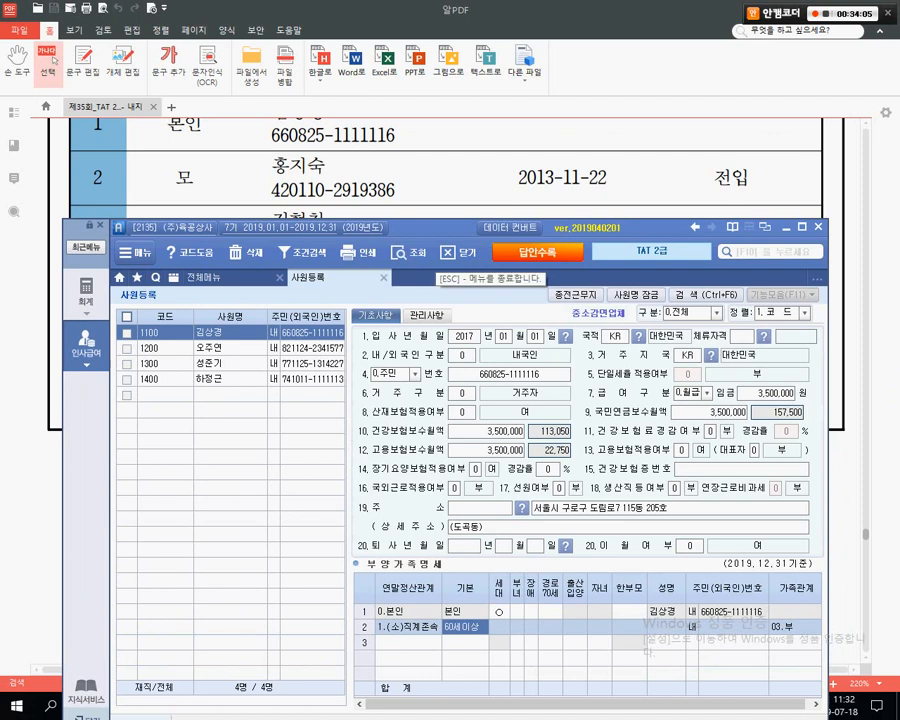
drag(425, 228, 419, 203)
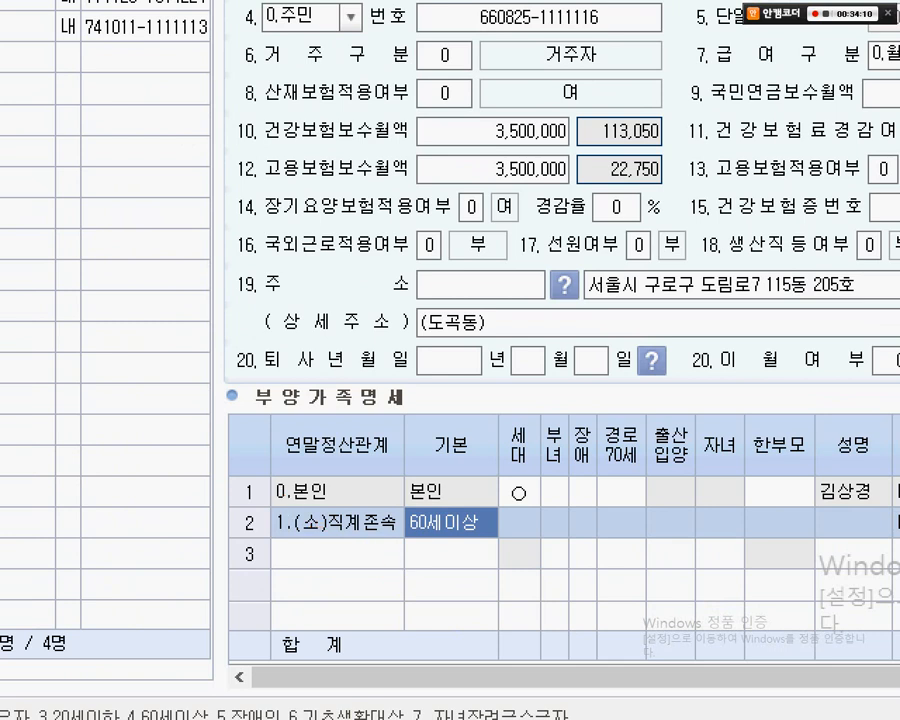
drag(289, 507, 473, 556)
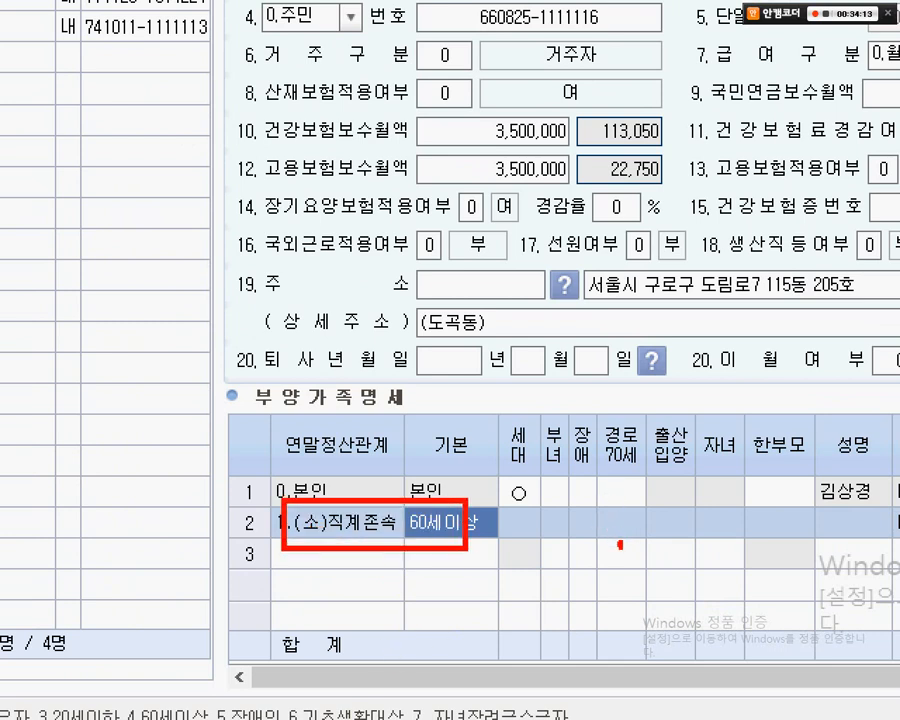
mouse_move(607, 533)
mouse_down()
mouse_move(621, 547)
mouse_move(640, 523)
mouse_move(629, 535)
mouse_move(564, 548)
mouse_move(597, 498)
mouse_move(591, 547)
mouse_up()
drag(528, 478, 578, 522)
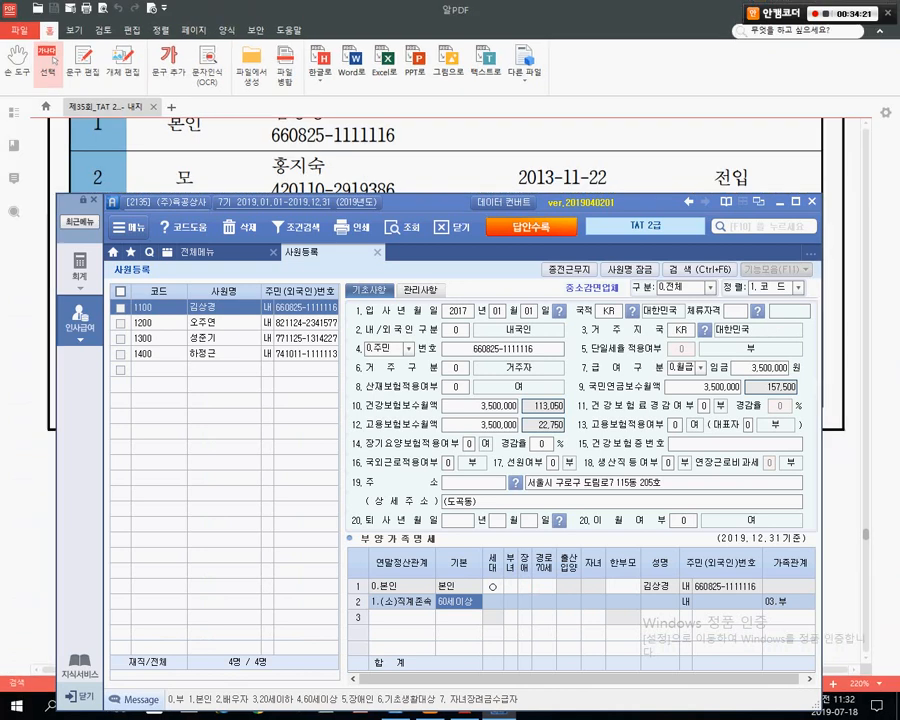
- Mark the father in dependant row 2 as 경로70세 (○) with code 1
click(544, 602)
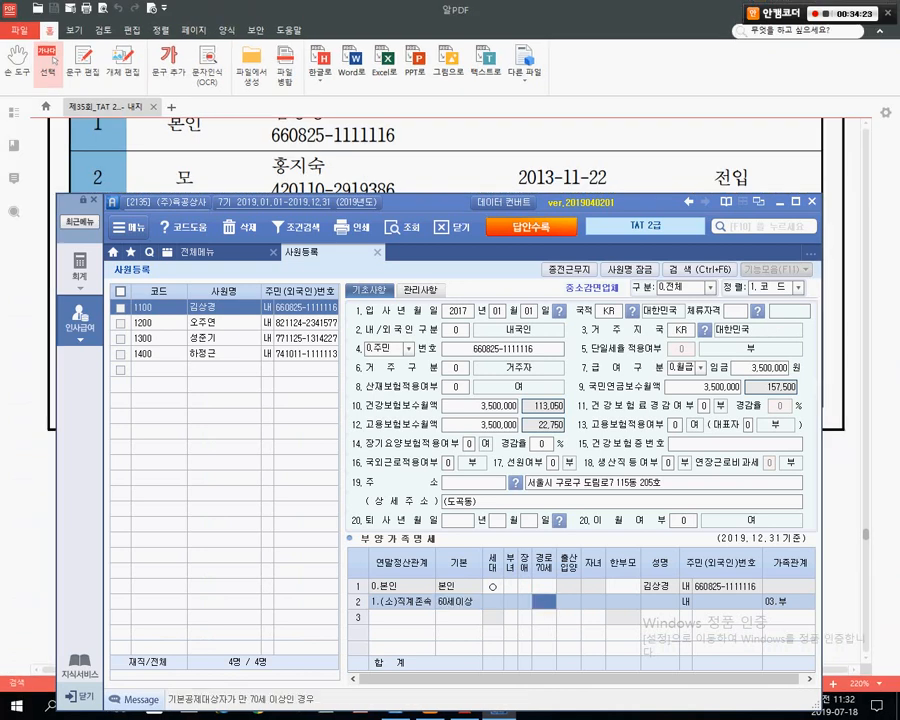
key(F2)
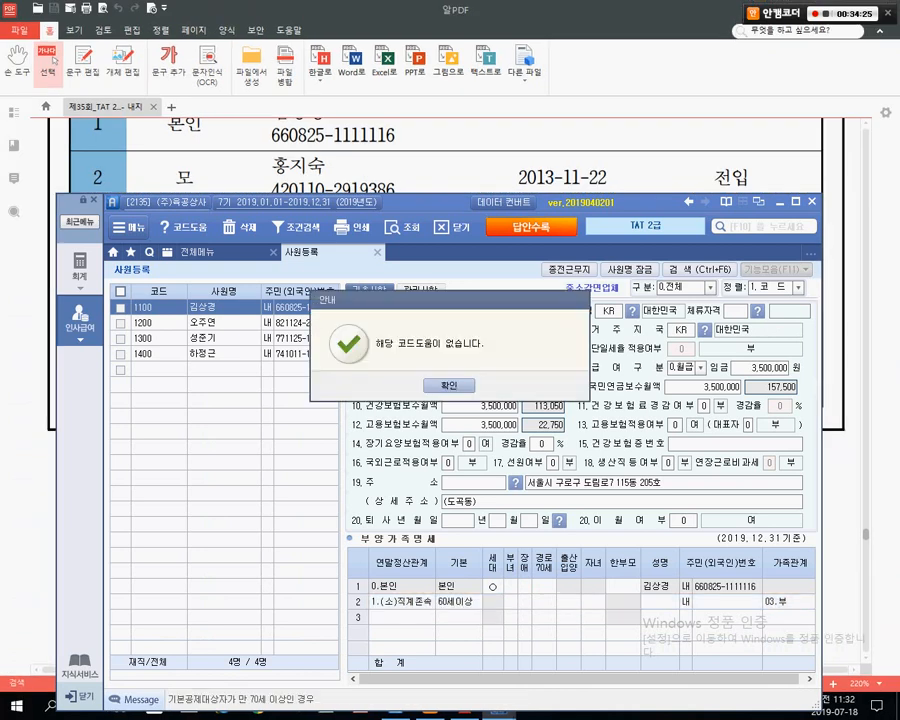
key(Return)
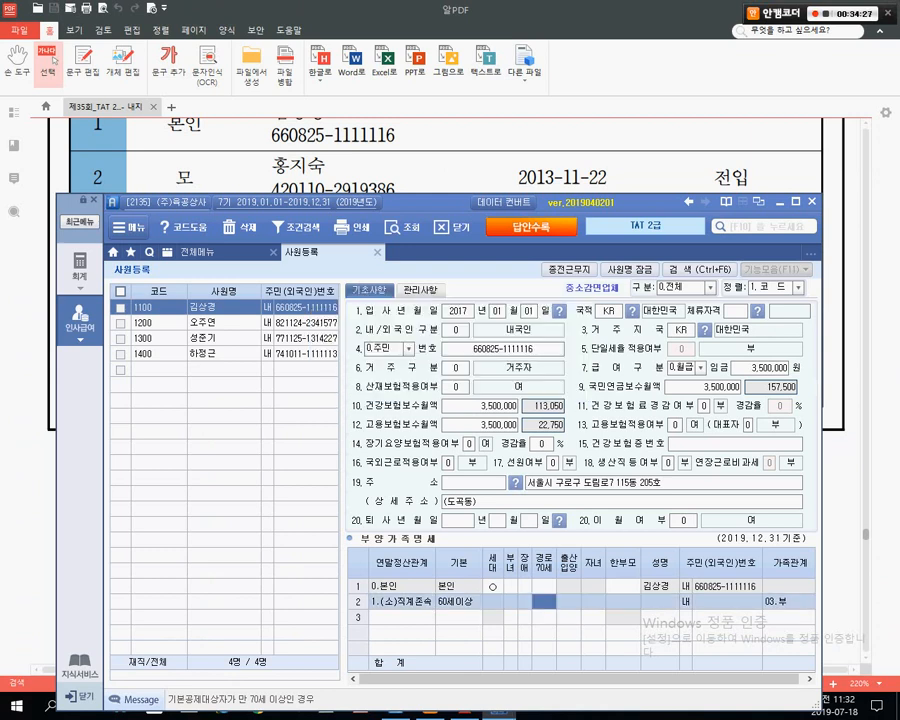
key(1)
key(Return)
- Move to row 2's 장애 cell, reposition the window and mark up the disability codes 1–3
click(525, 602)
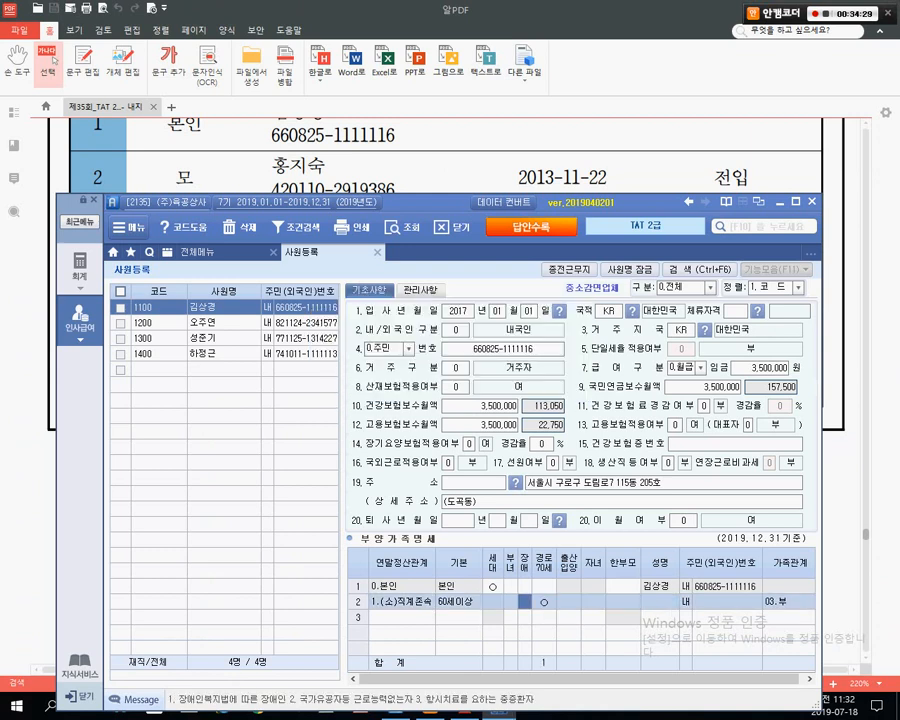
drag(432, 202, 426, 74)
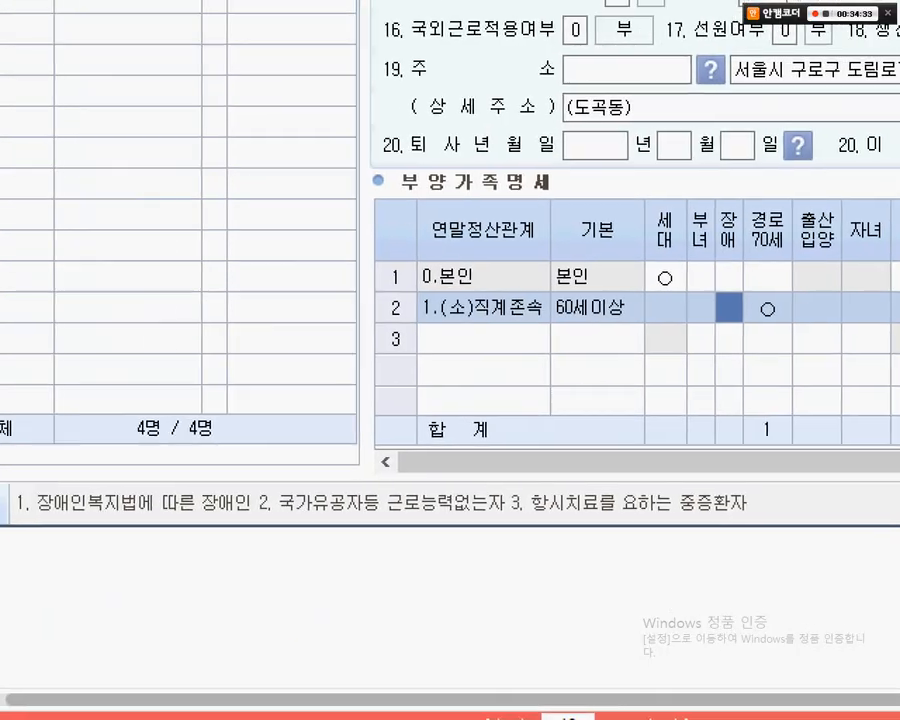
drag(10, 466, 267, 537)
drag(340, 245, 256, 466)
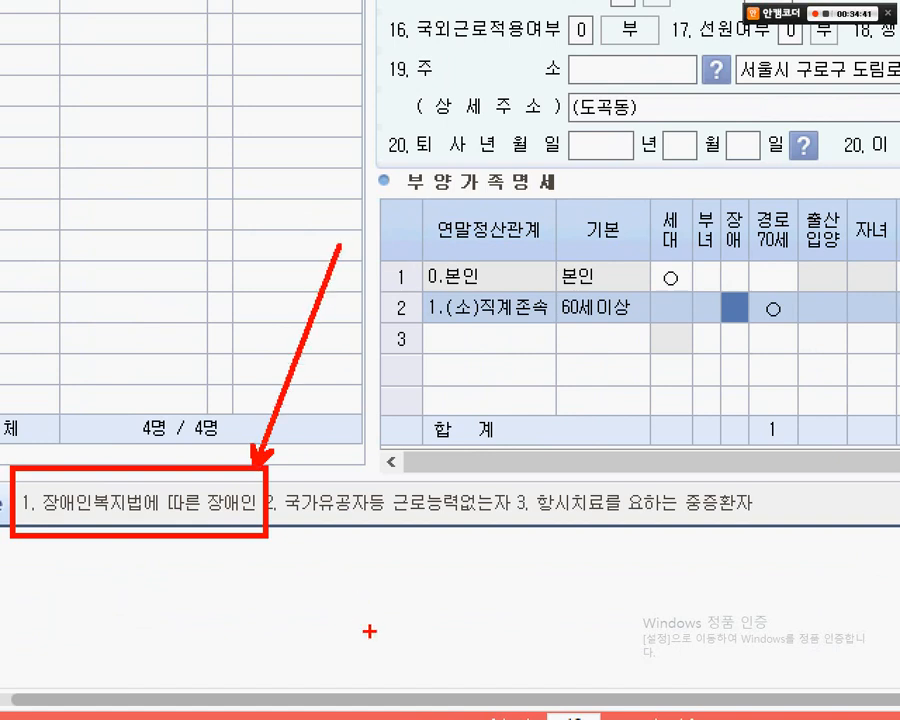
key(ctrl)
right_click(498, 464)
drag(500, 466, 780, 521)
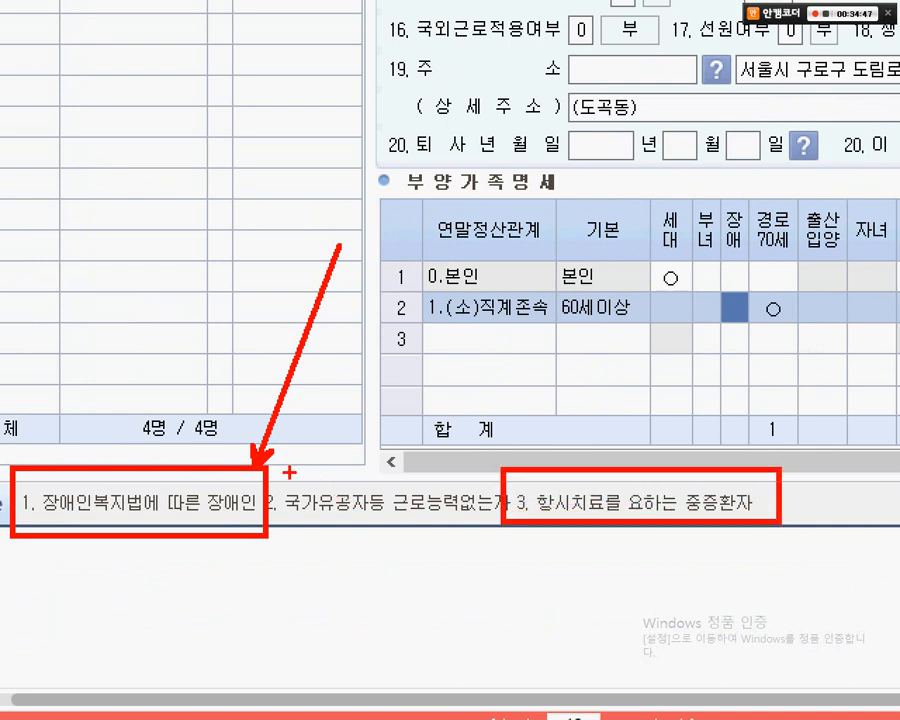
drag(289, 471, 472, 532)
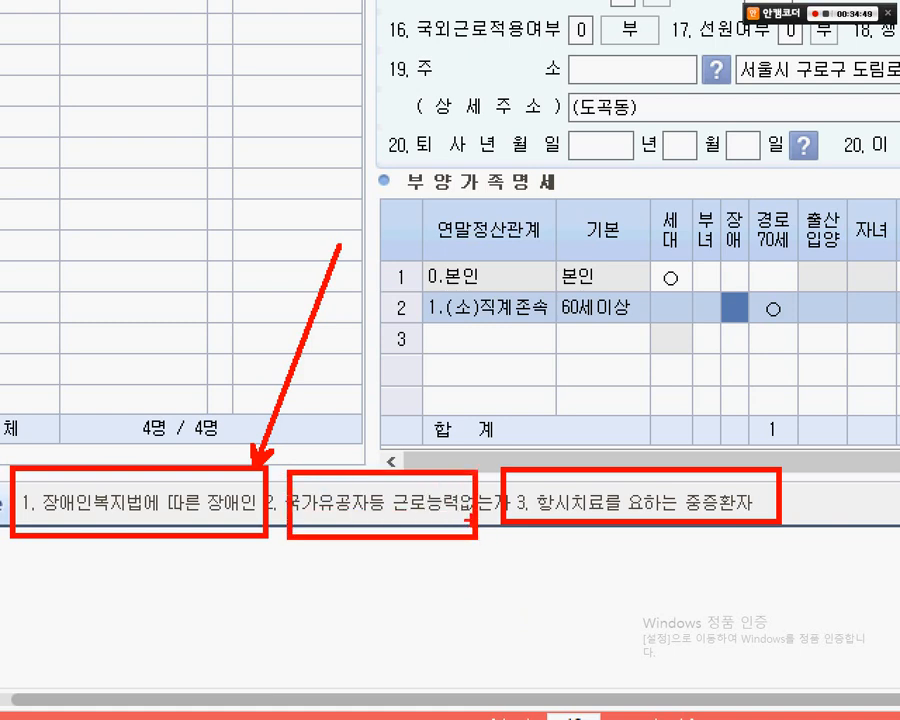
mouse_move(753, 344)
mouse_down()
mouse_move(717, 348)
mouse_move(765, 333)
mouse_up()
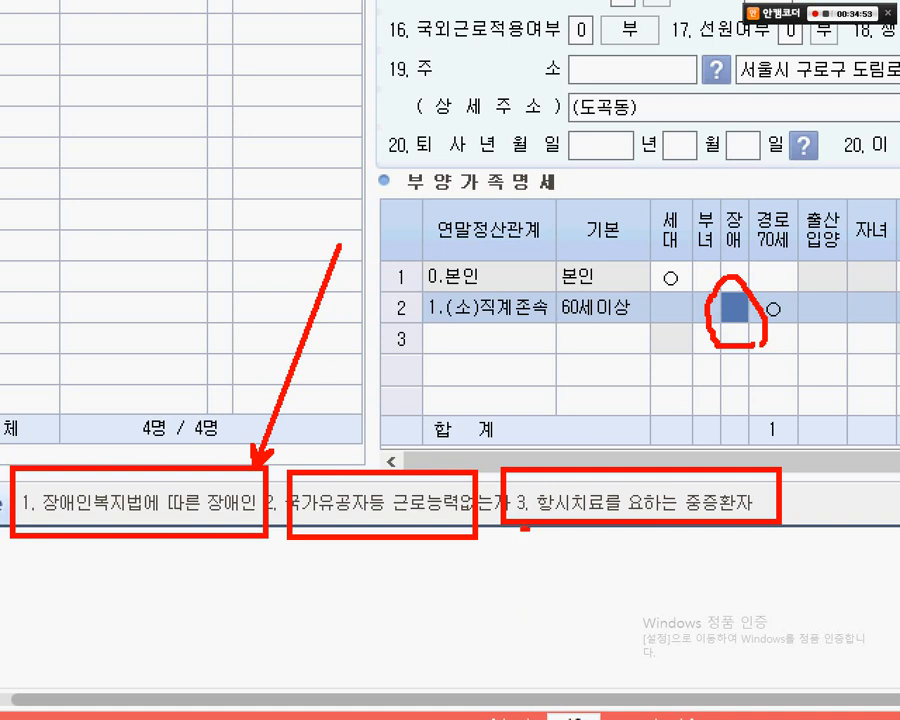
mouse_move(526, 527)
mouse_down()
mouse_move(484, 488)
mouse_move(528, 493)
mouse_move(528, 514)
mouse_up()
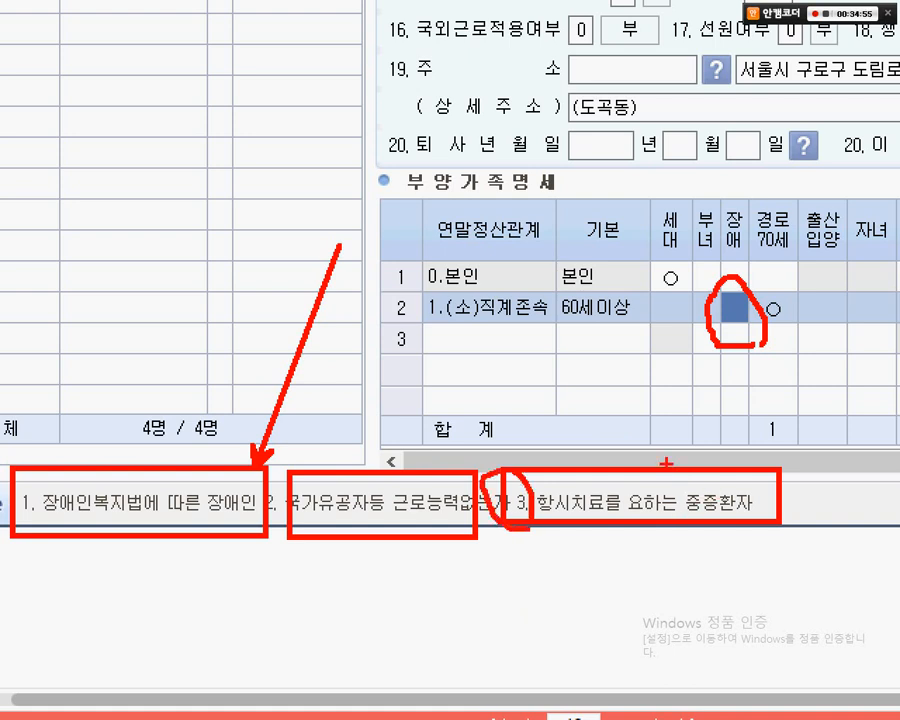
drag(651, 433, 781, 505)
drag(651, 468, 777, 549)
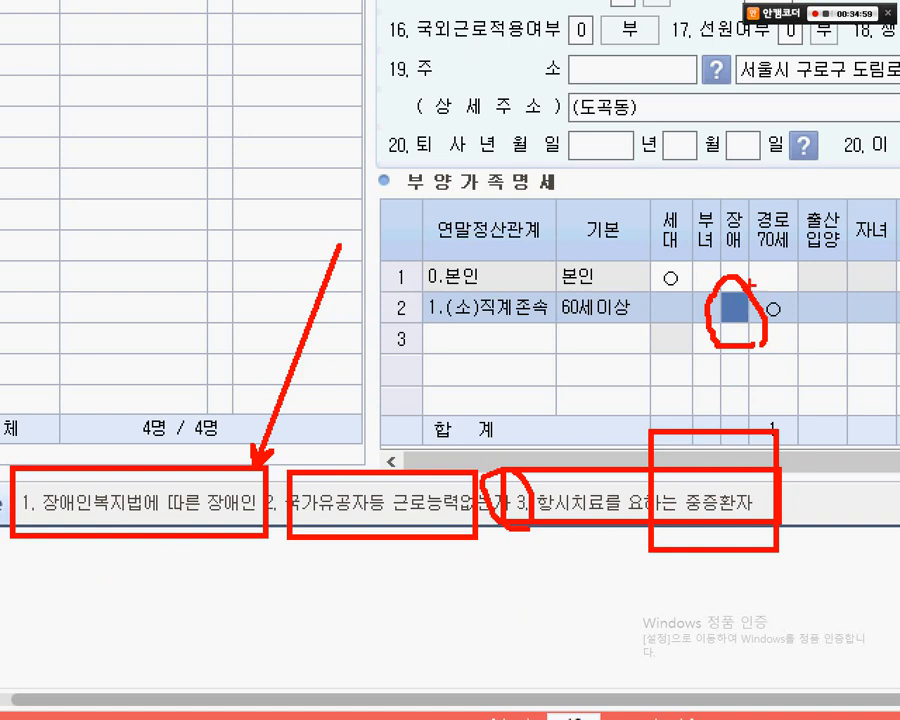
drag(746, 292, 715, 383)
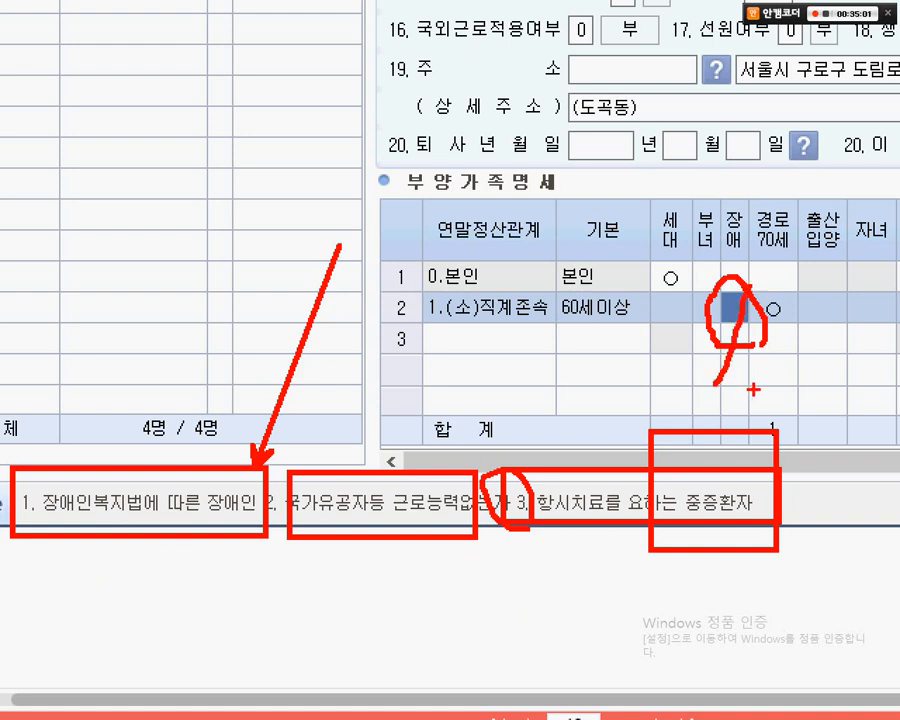
- Set row 2's disability code to 3
key(Escape)
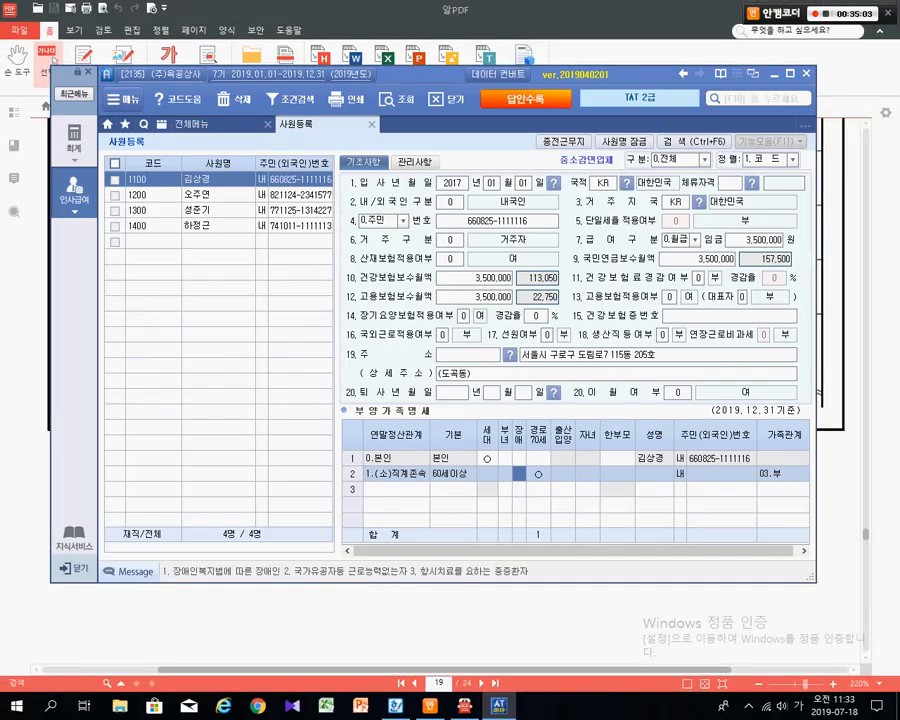
text(3)
key(Return)
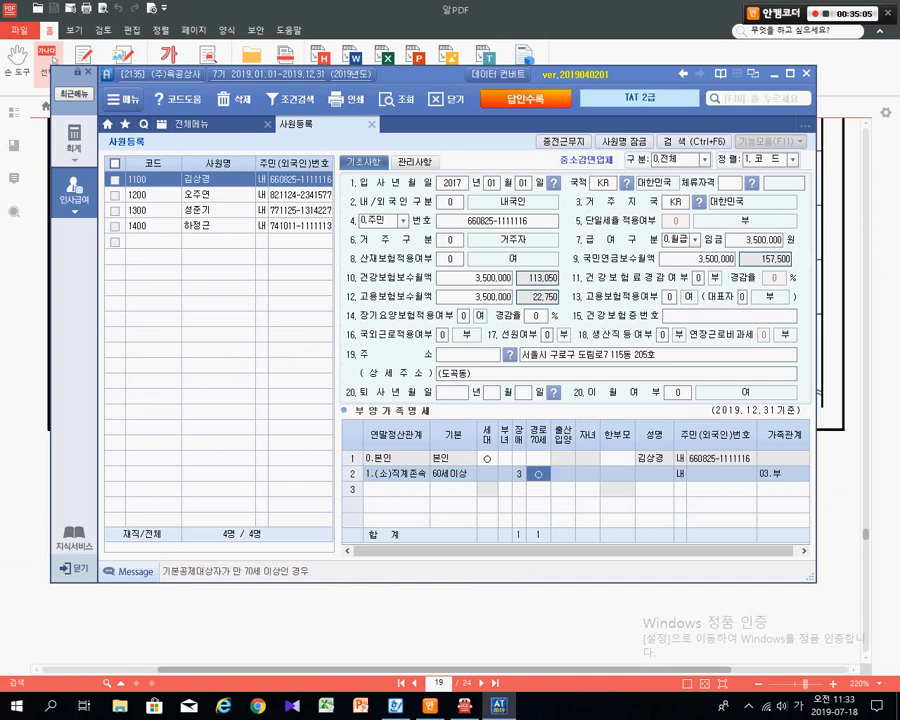
key(ctrl+1)
click(556, 558)
drag(465, 349, 509, 411)
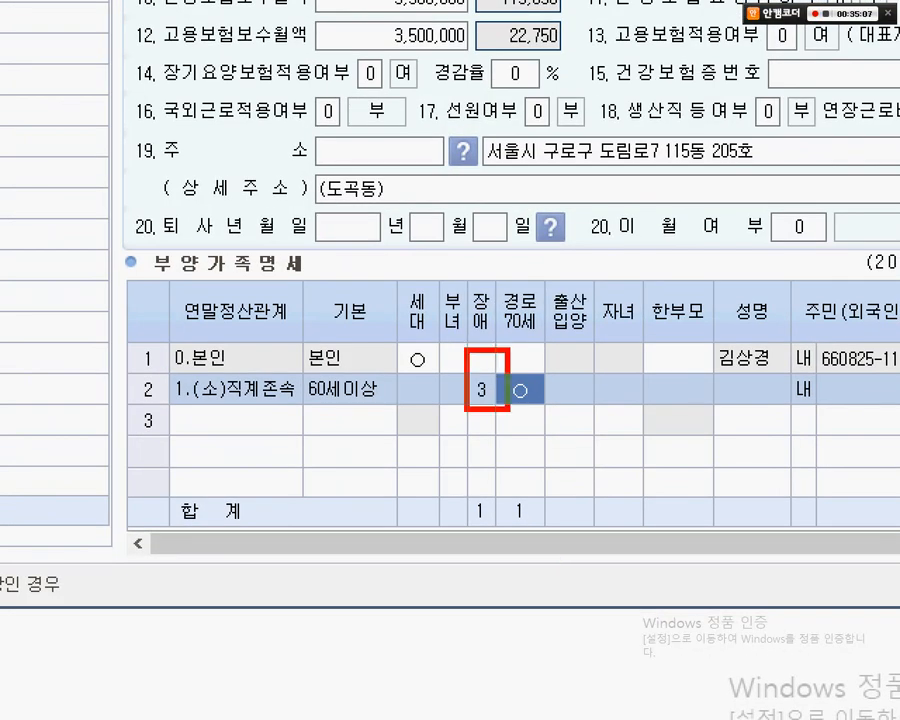
mouse_move(67, 545)
mouse_down()
mouse_move(462, 619)
mouse_move(815, 623)
mouse_move(562, 628)
mouse_up()
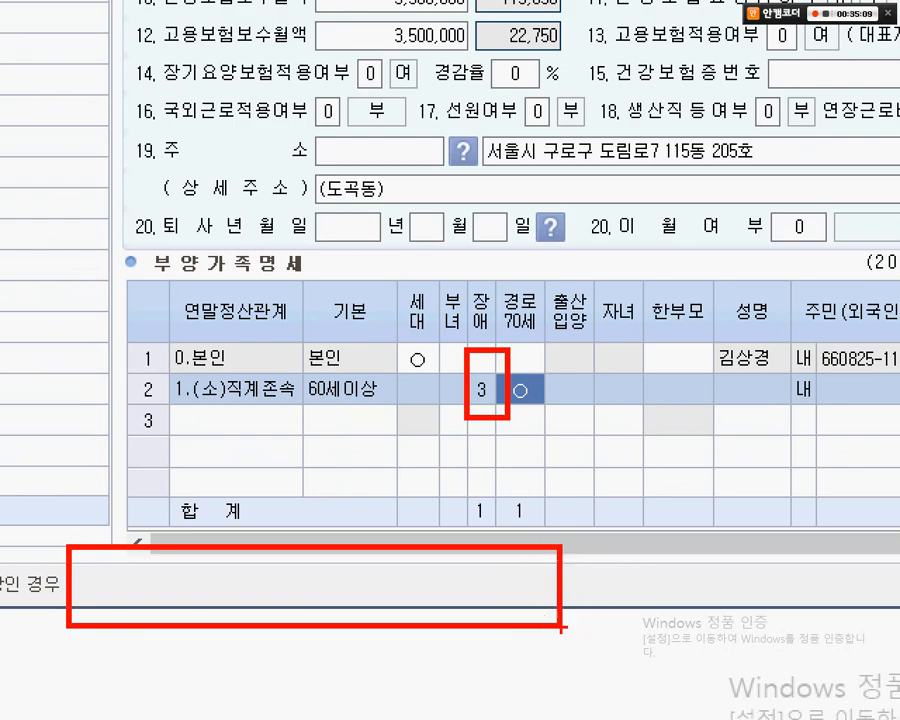
key(Escape)
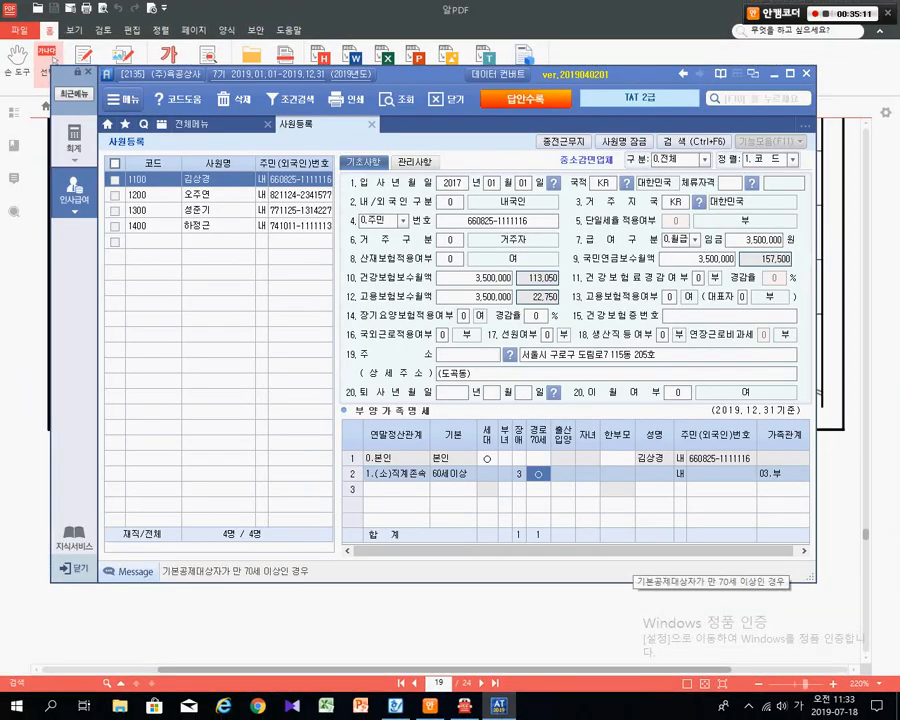
- Enter the mother's name and resident number in row 2, then bring up the exam PDF
key(Return)
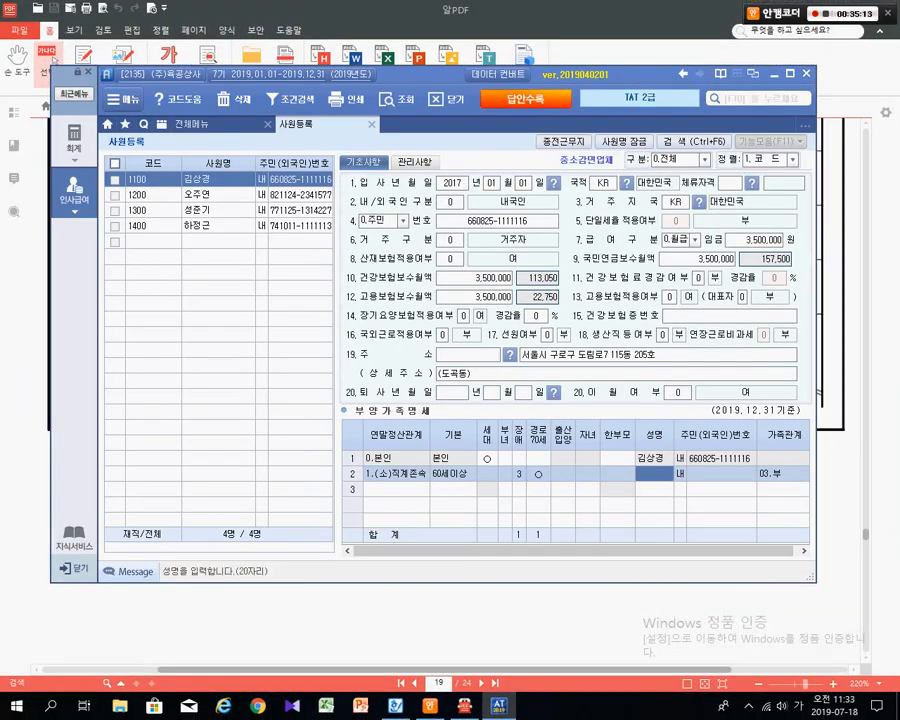
drag(430, 74, 415, 234)
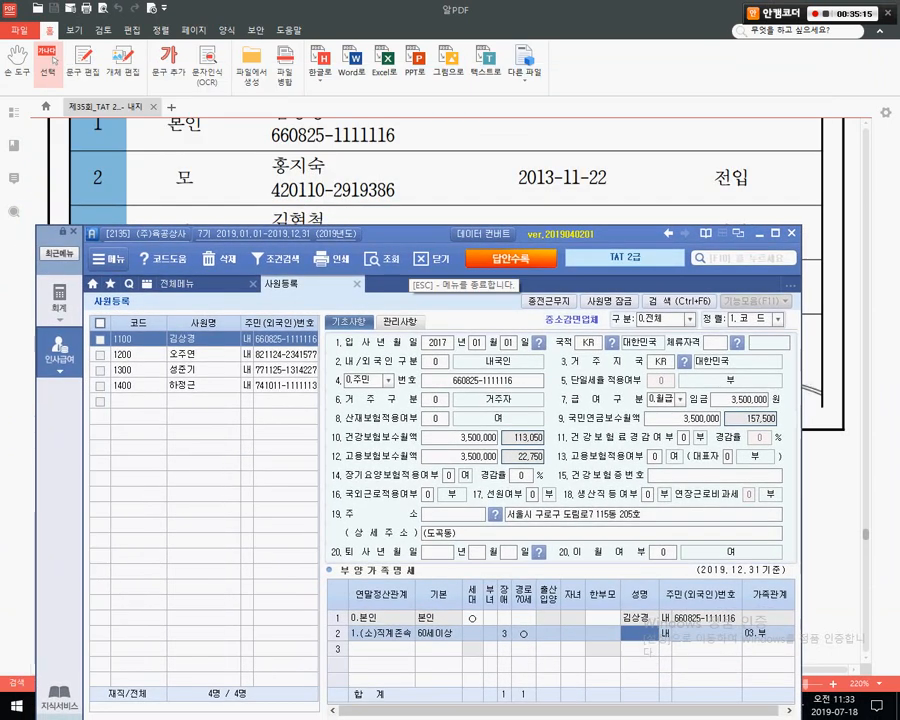
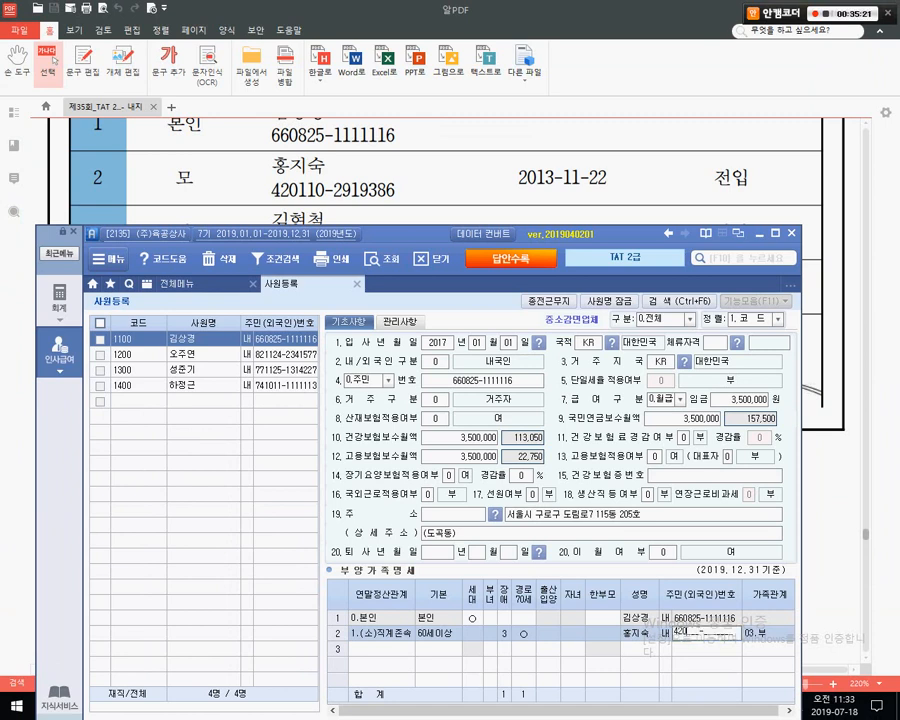
key(Return)
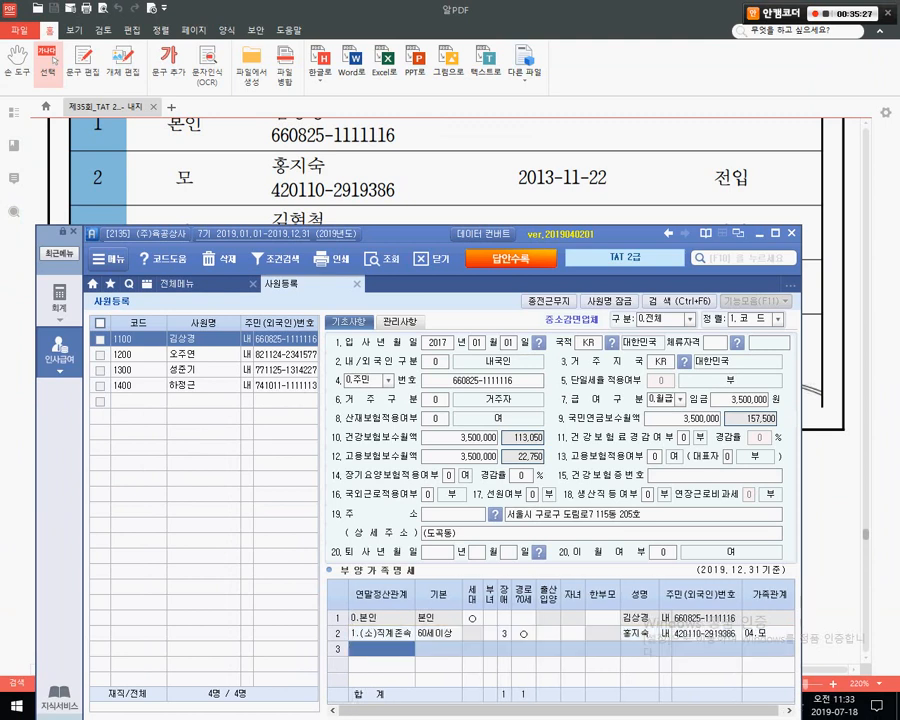
click(55, 60)
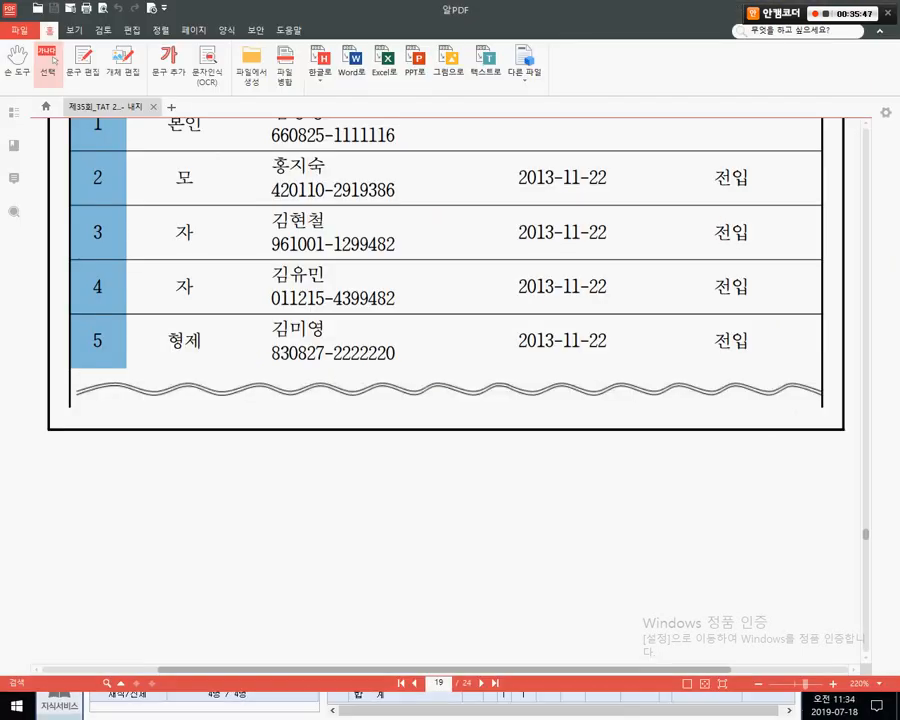
- Review and mark up rows 3–5 of the PDF household register (two 자 and 형제)
mouse_move(150, 204)
mouse_down()
mouse_move(741, 239)
mouse_move(786, 264)
mouse_up()
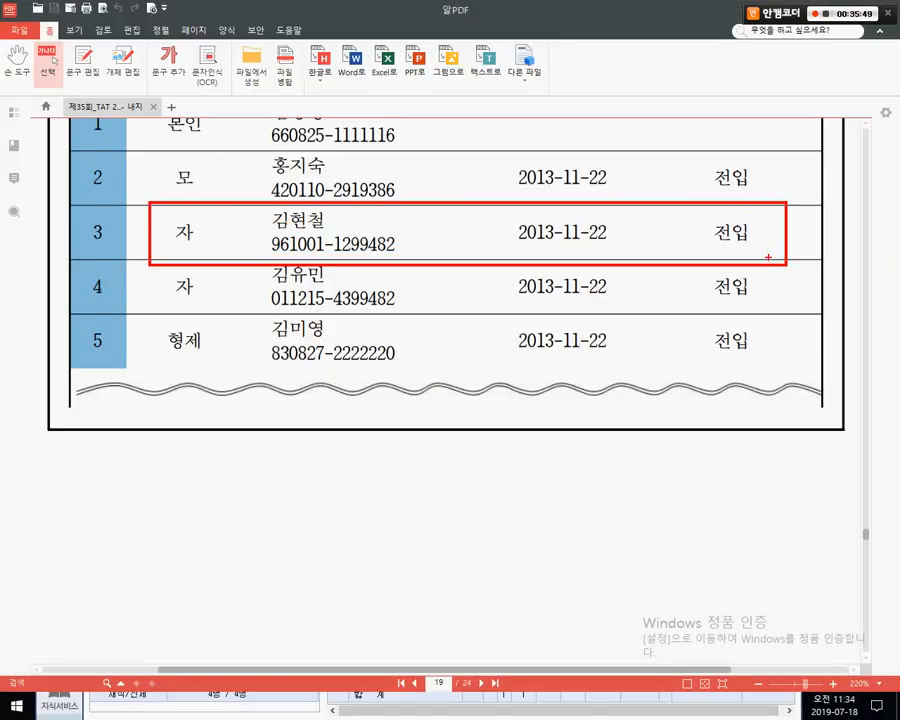
mouse_move(700, 208)
mouse_down()
mouse_move(670, 268)
mouse_move(710, 276)
mouse_up()
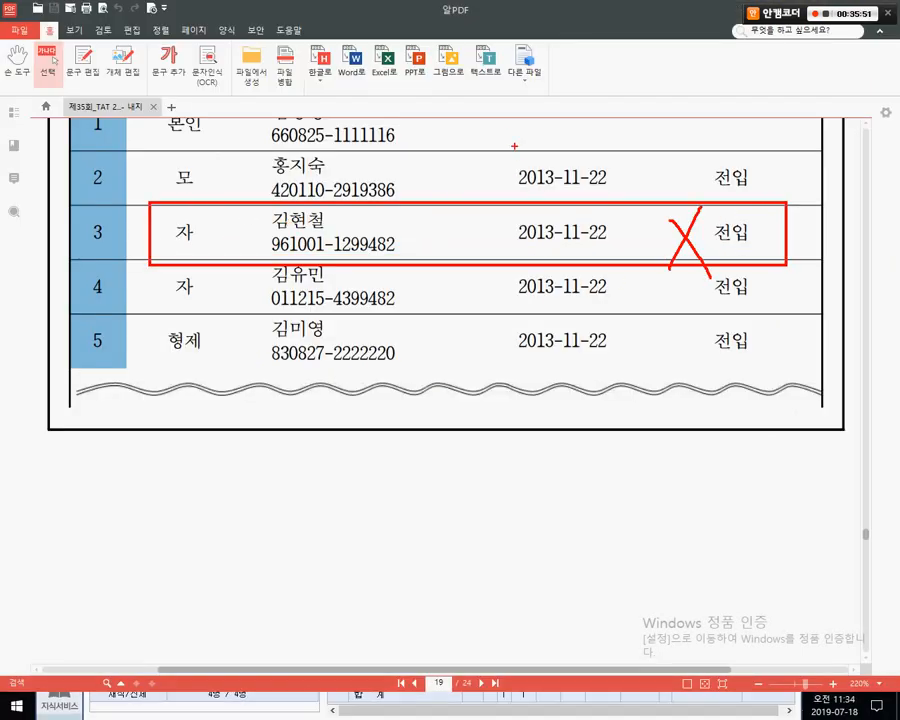
mouse_move(514, 144)
mouse_down()
mouse_move(516, 166)
mouse_move(546, 170)
mouse_move(581, 153)
mouse_move(604, 183)
mouse_up()
drag(594, 169, 613, 169)
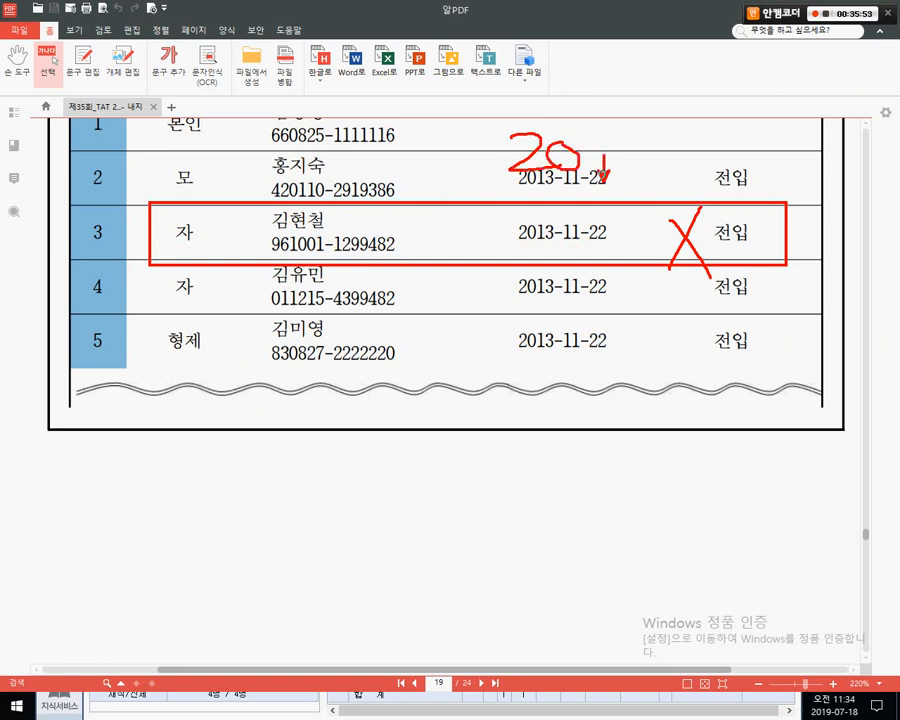
mouse_move(408, 224)
mouse_down()
mouse_move(432, 246)
mouse_move(458, 230)
mouse_move(452, 244)
mouse_move(440, 244)
mouse_up()
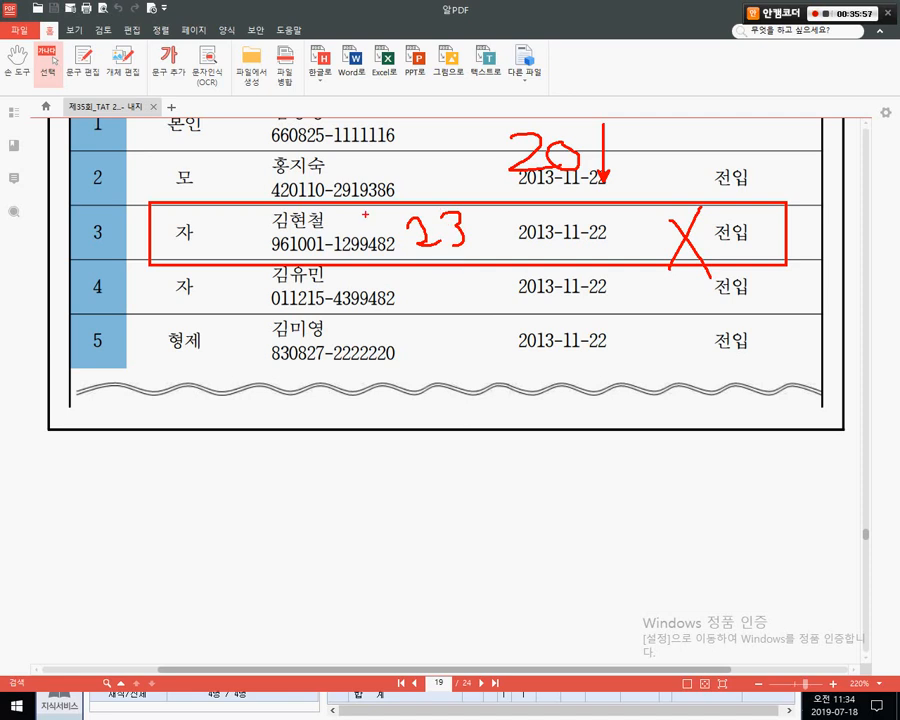
mouse_move(356, 208)
mouse_down()
mouse_move(323, 249)
mouse_move(360, 262)
mouse_up()
key(Escape)
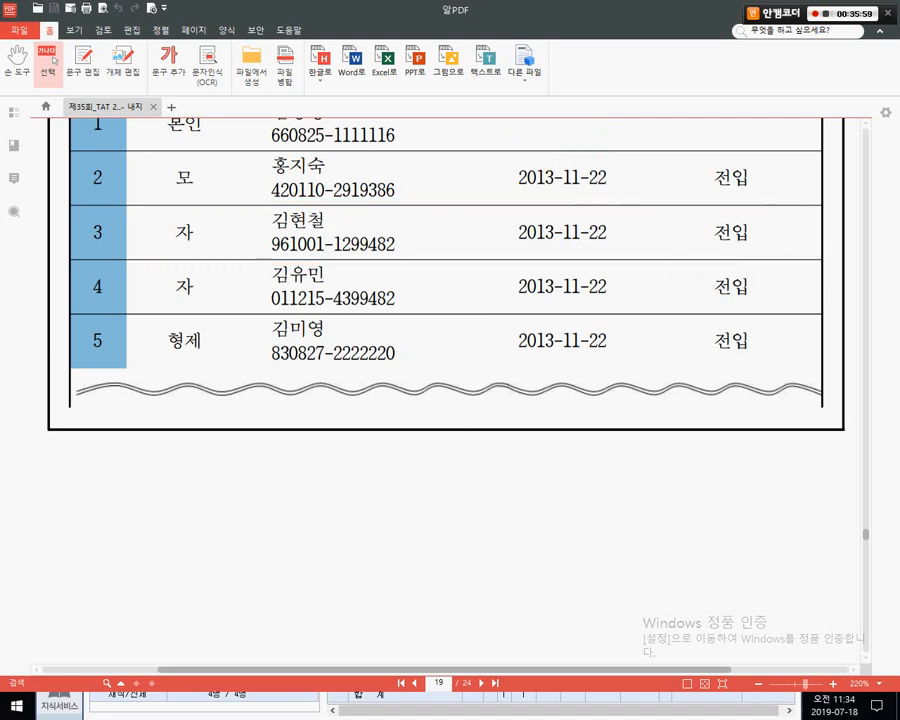
scroll(372, 262, down, 2)
- Set row 3's year-end settlement relation to 4.직계비속
key(alt+Tab)
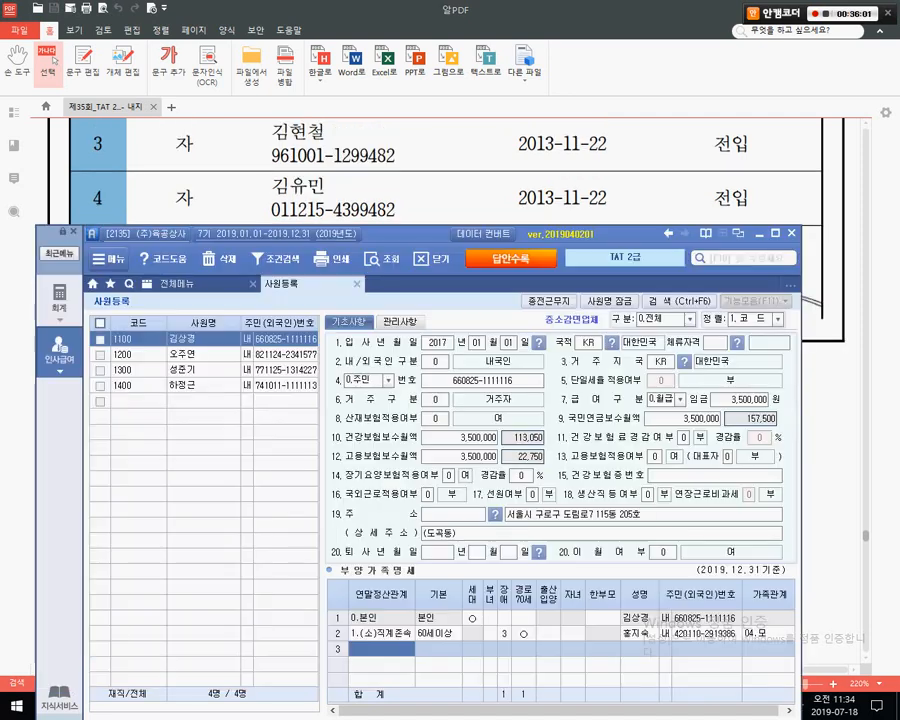
drag(360, 260, 392, 232)
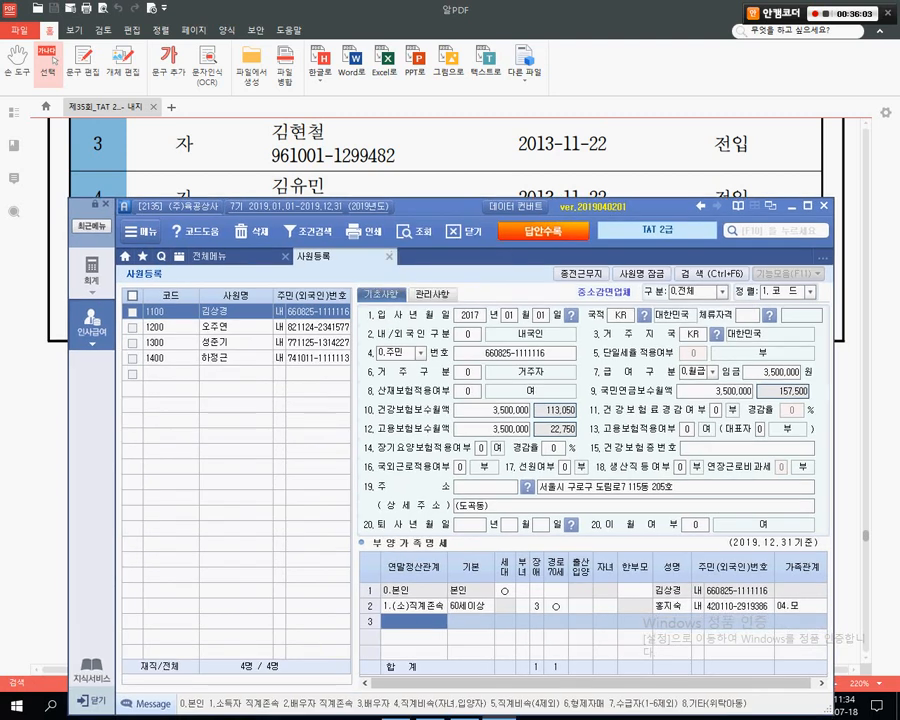
key(F2)
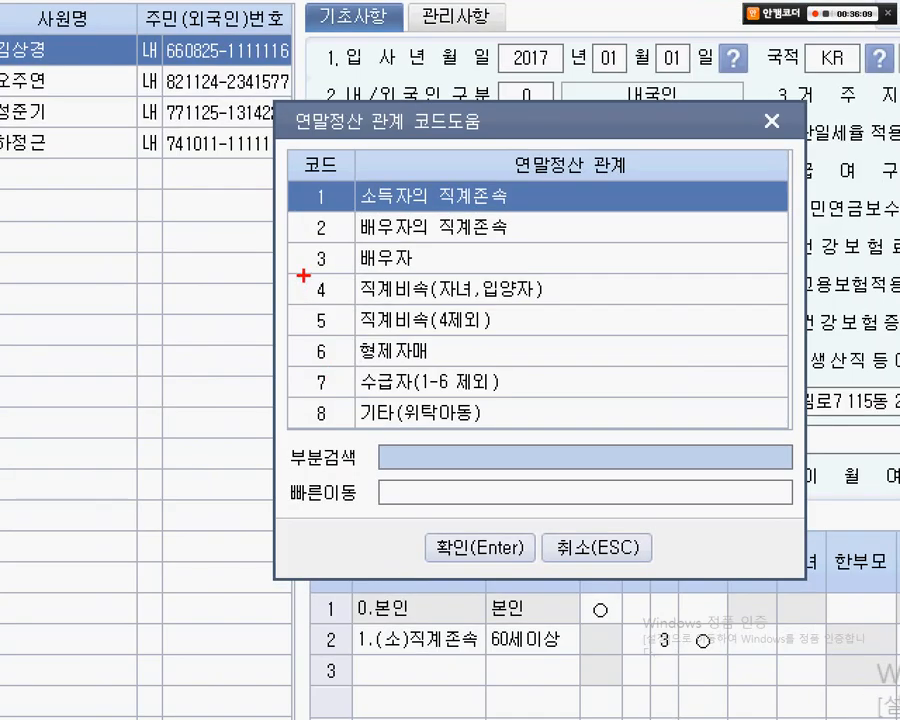
drag(344, 415, 499, 441)
key(Escape)
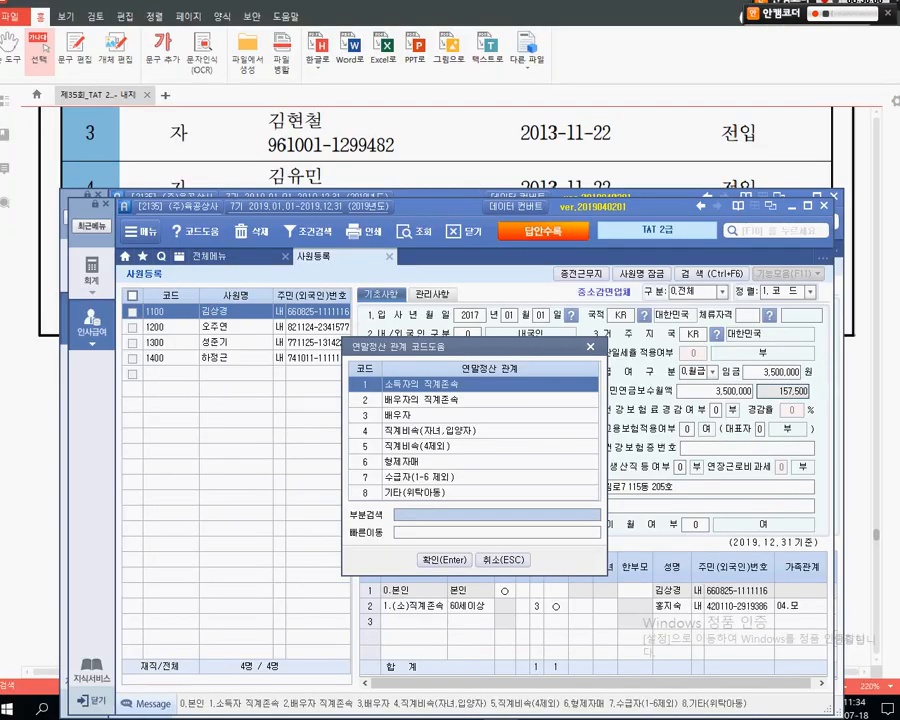
click(465, 431)
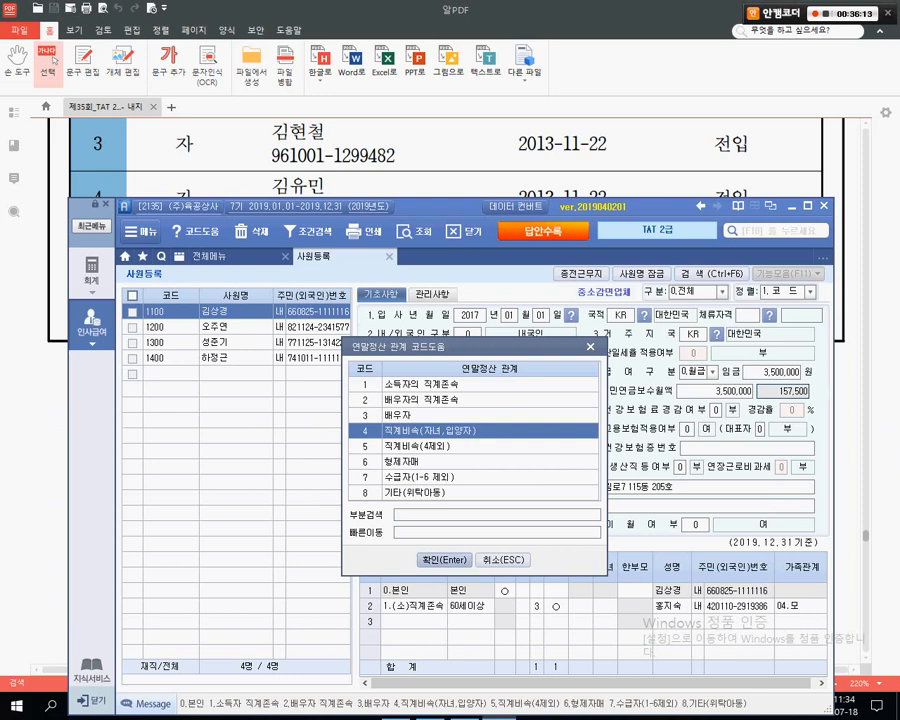
key(Return)
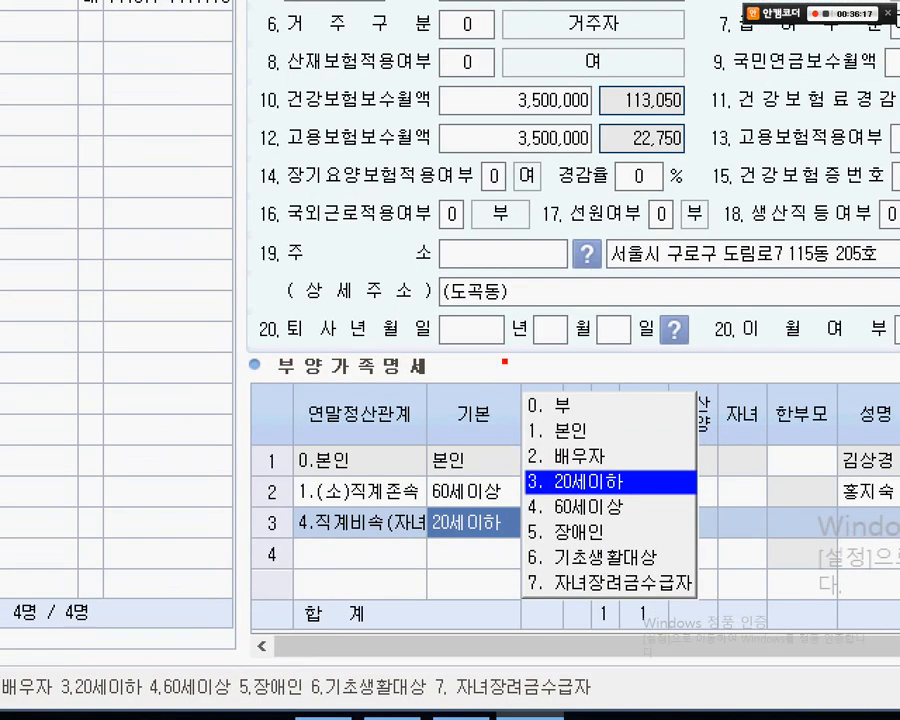
- Set row 3's basic deduction to 0.부, enter the son's name and keep 내 residency
drag(504, 362, 632, 423)
key(Escape)
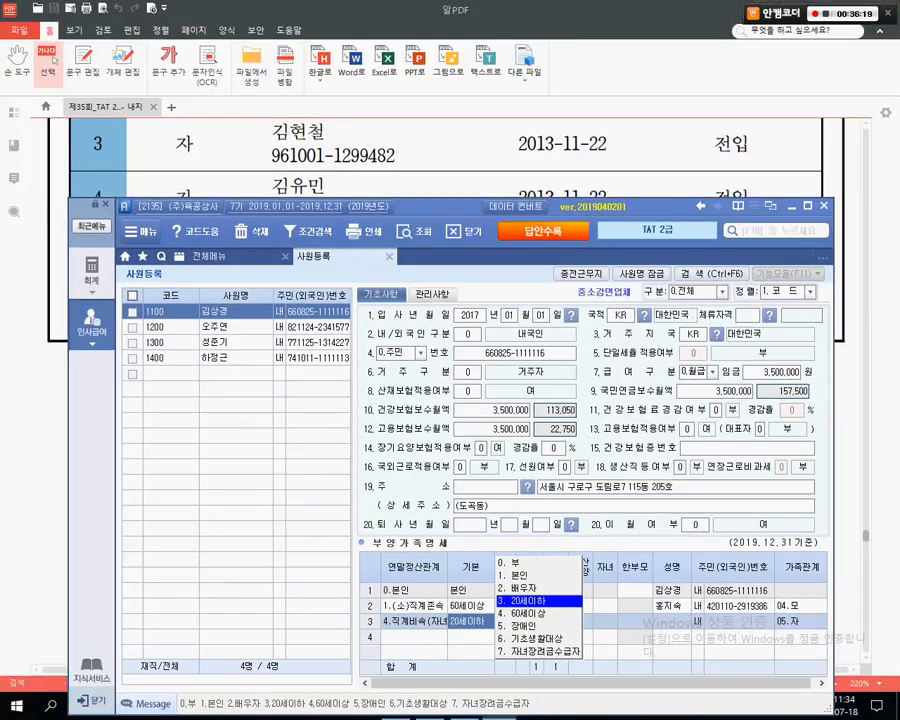
key(0)
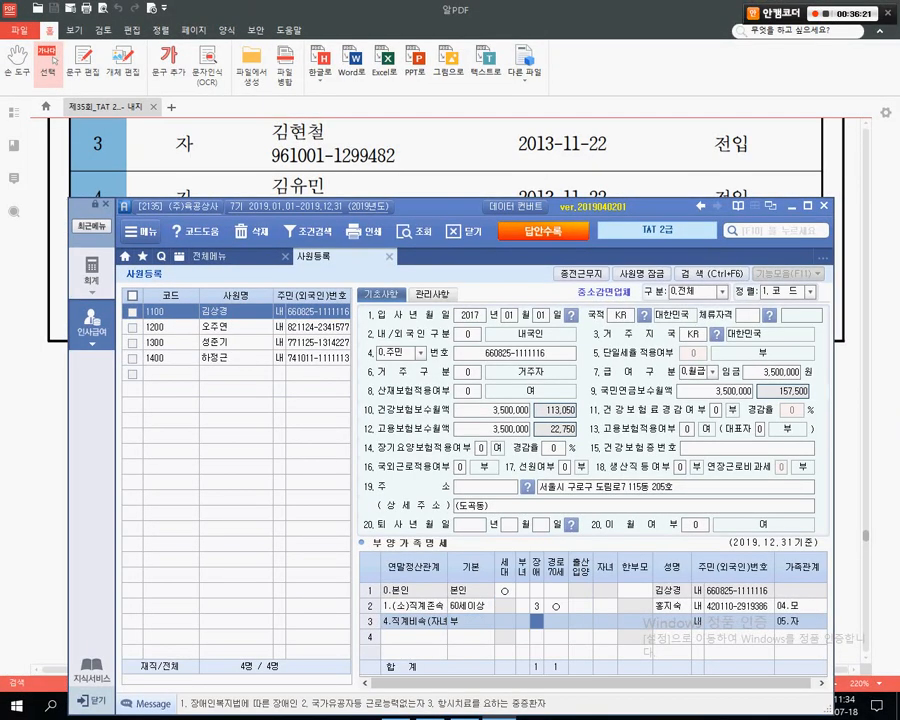
key(Return)
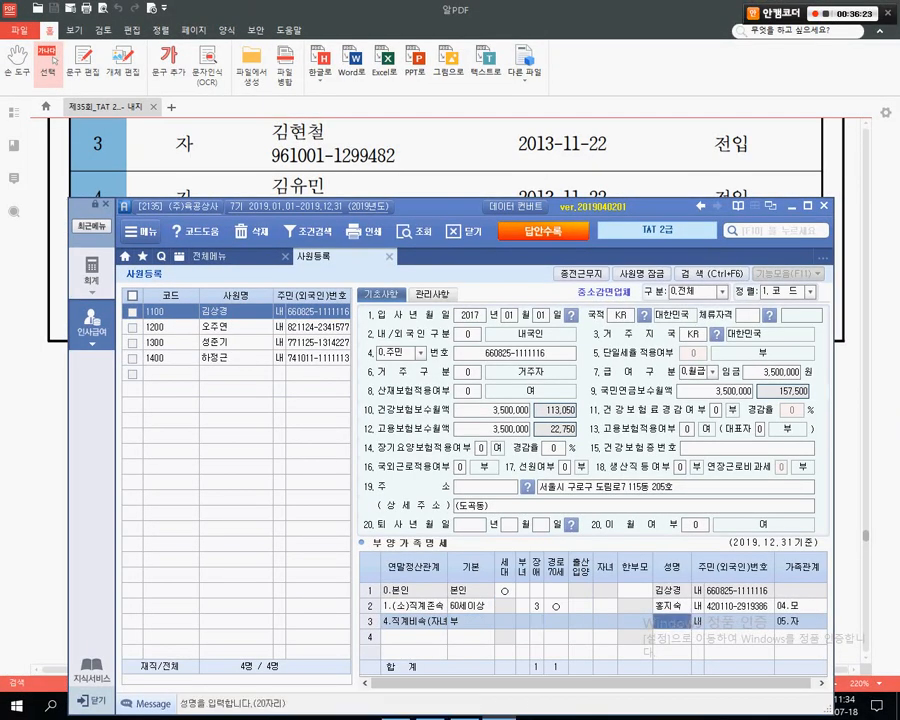
key(Return)
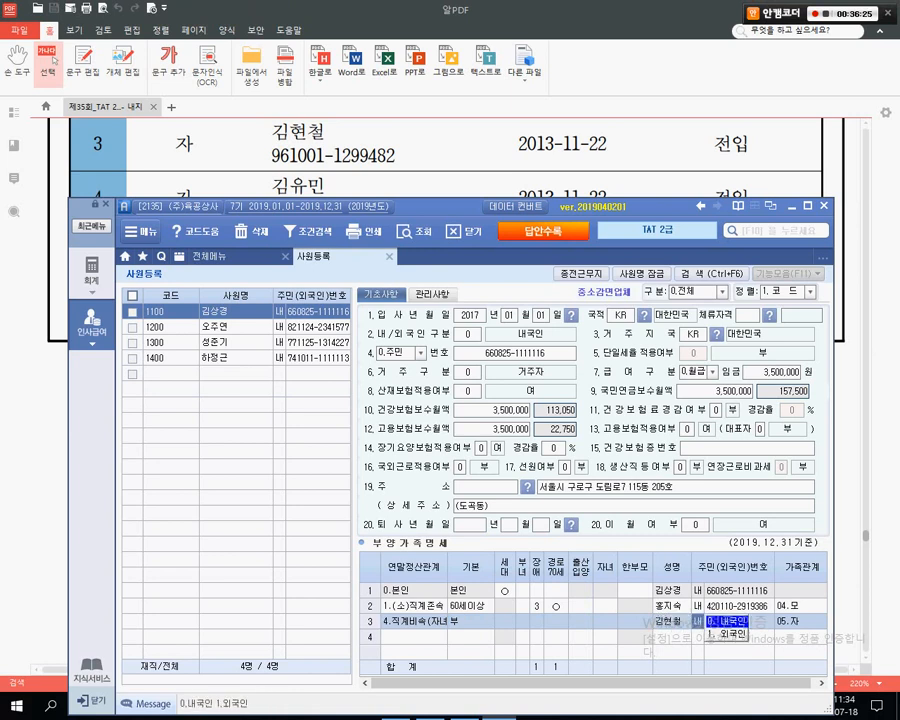
key(Return)
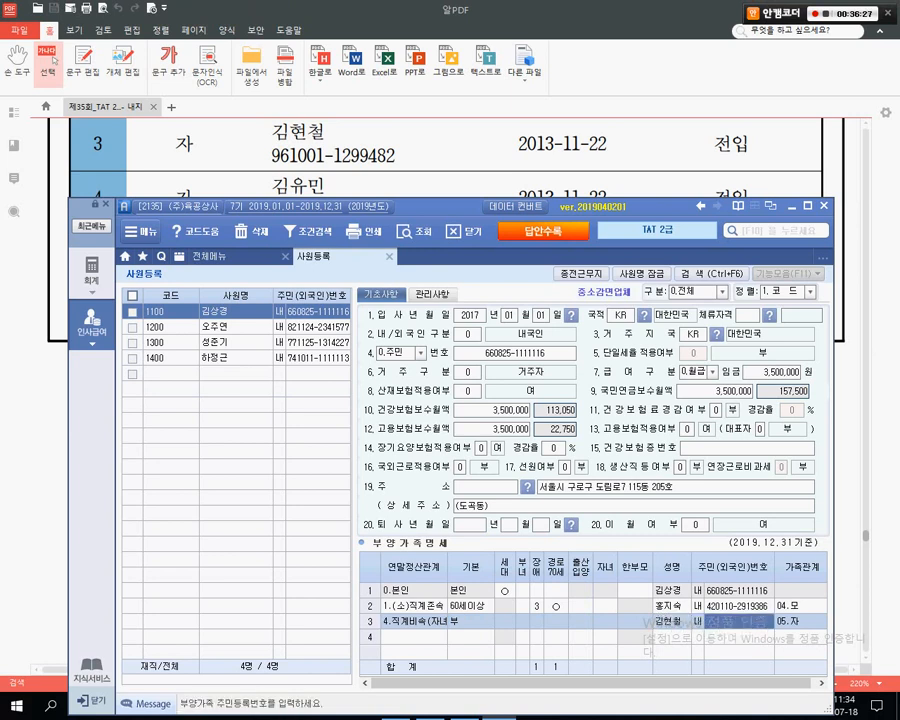
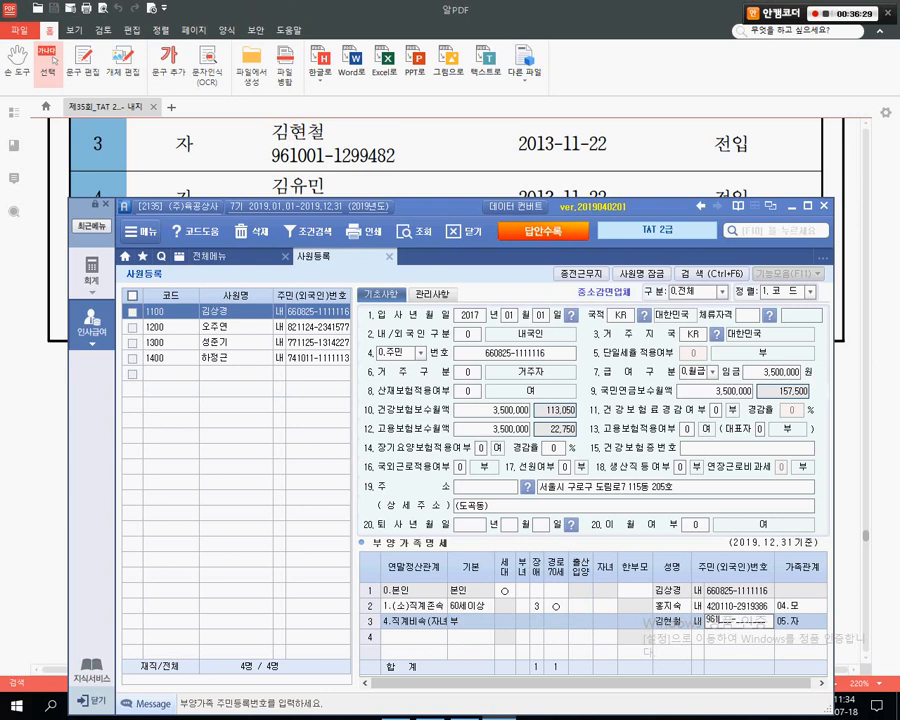
- Enter the son's resident number in row 3 and reopen it for correction
key(Return)
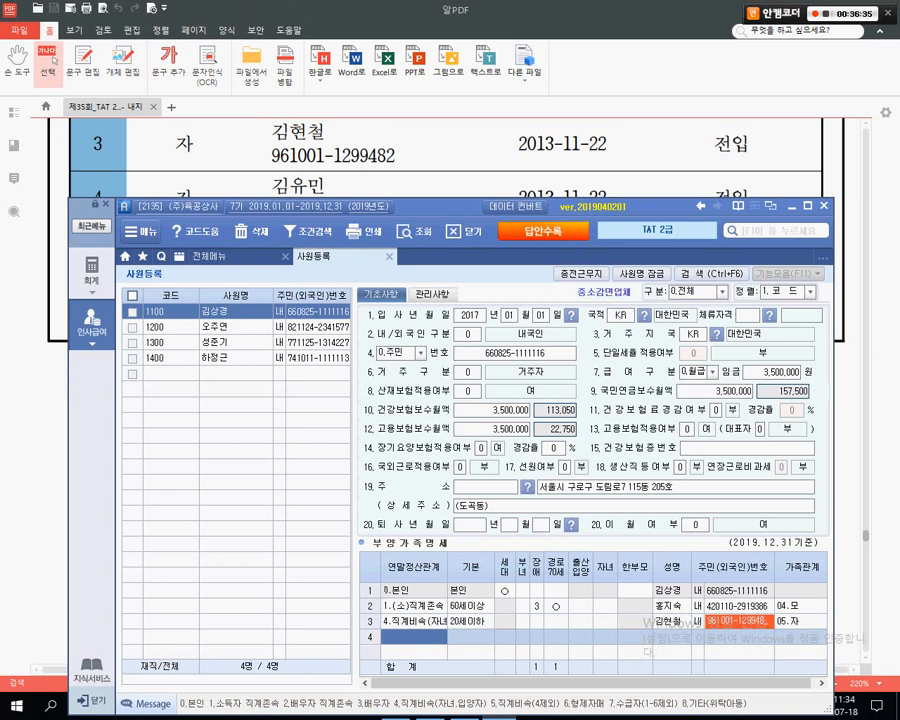
click(738, 621)
click(670, 591)
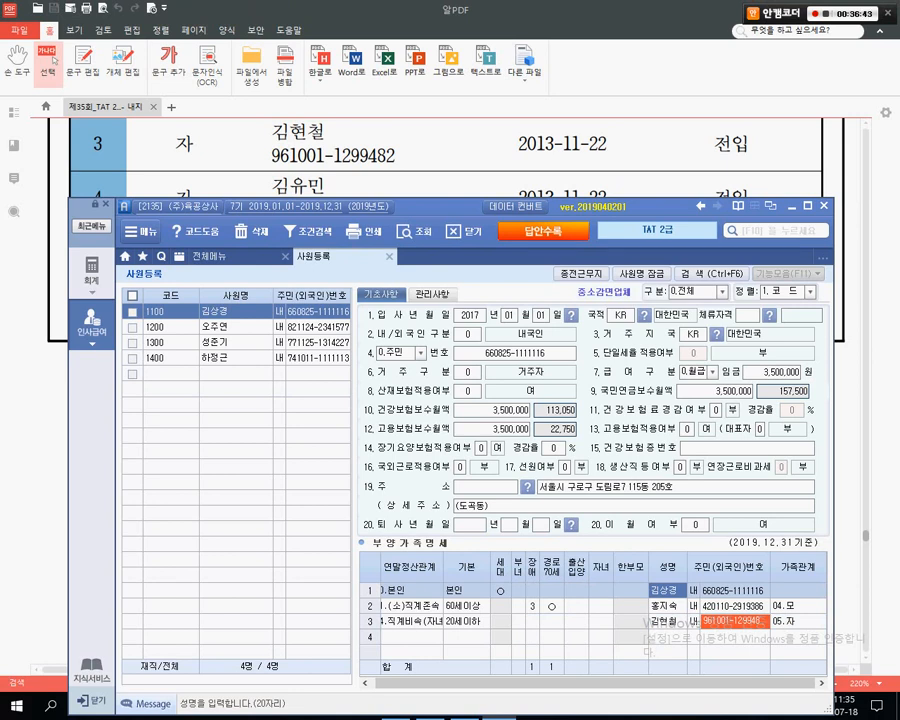
click(735, 621)
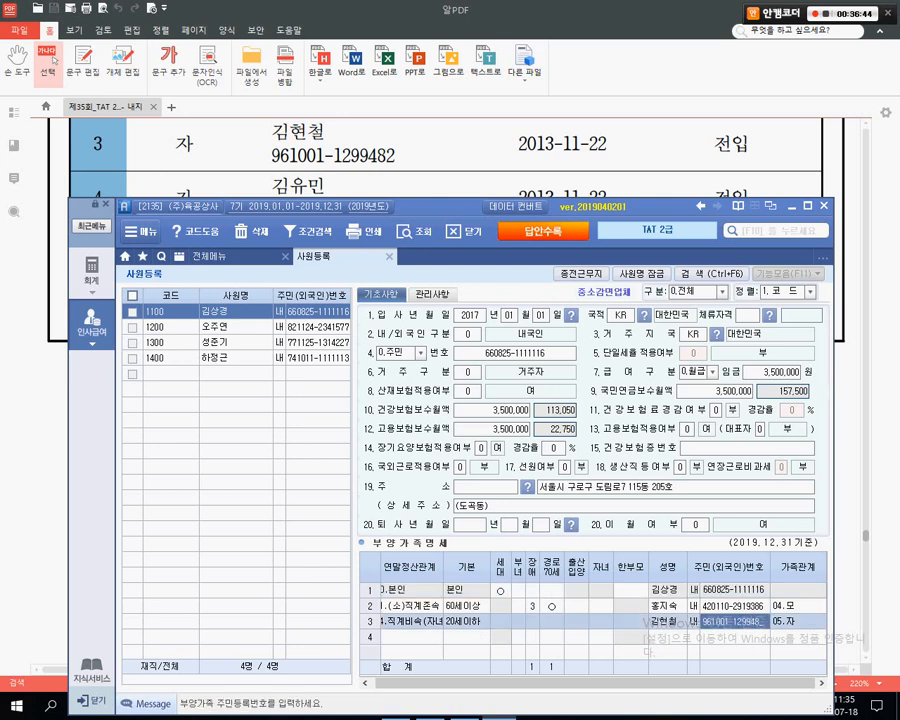
double_click(735, 621)
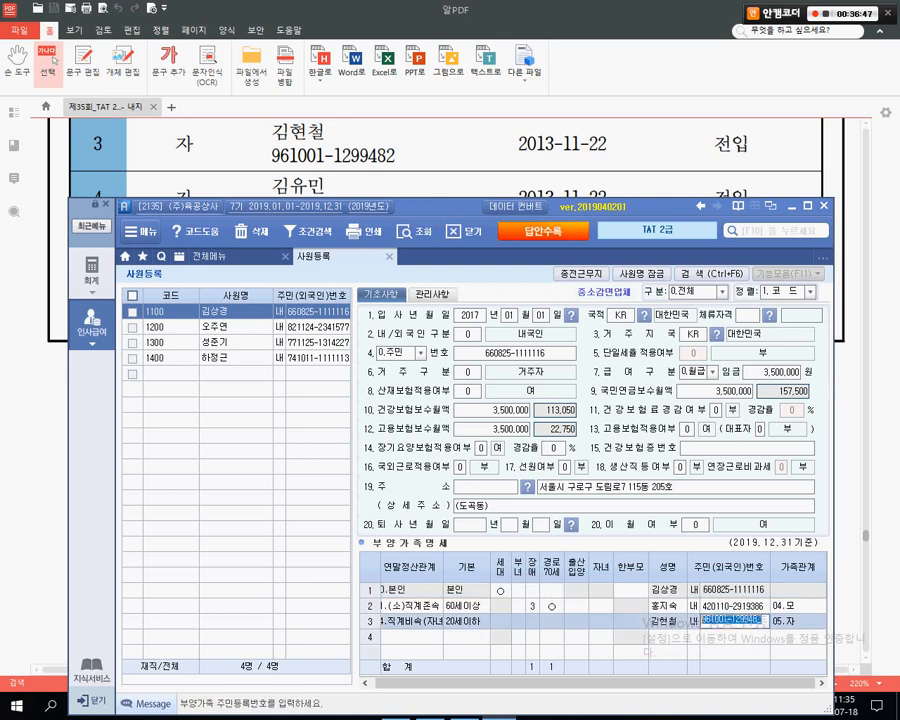
key(Return)
- Retype the son's full resident number so row 3's family relation reads 05.자
text(6)
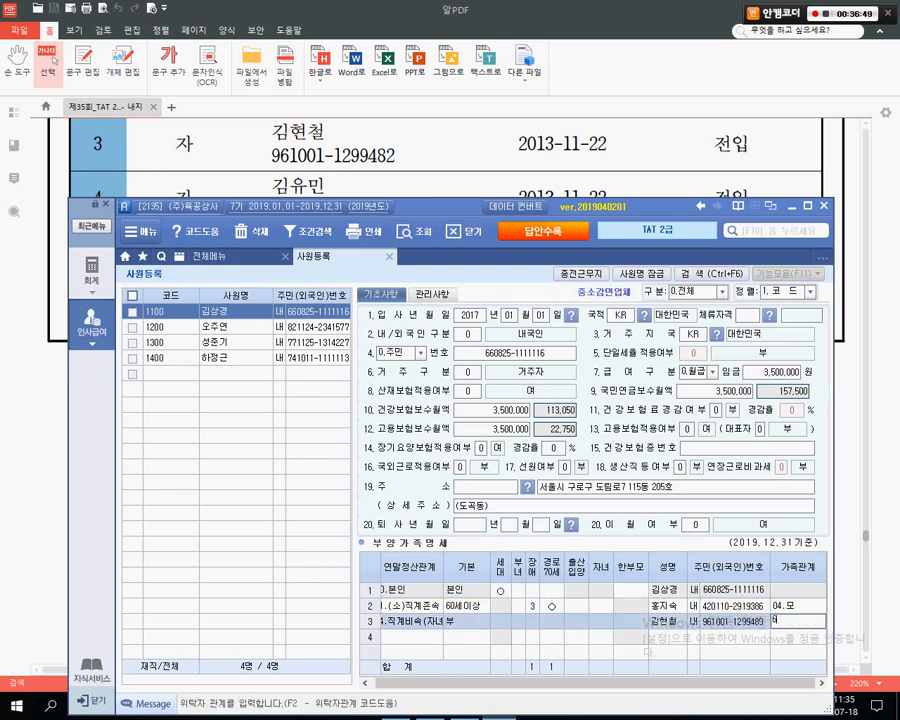
text(1)
key(Return)
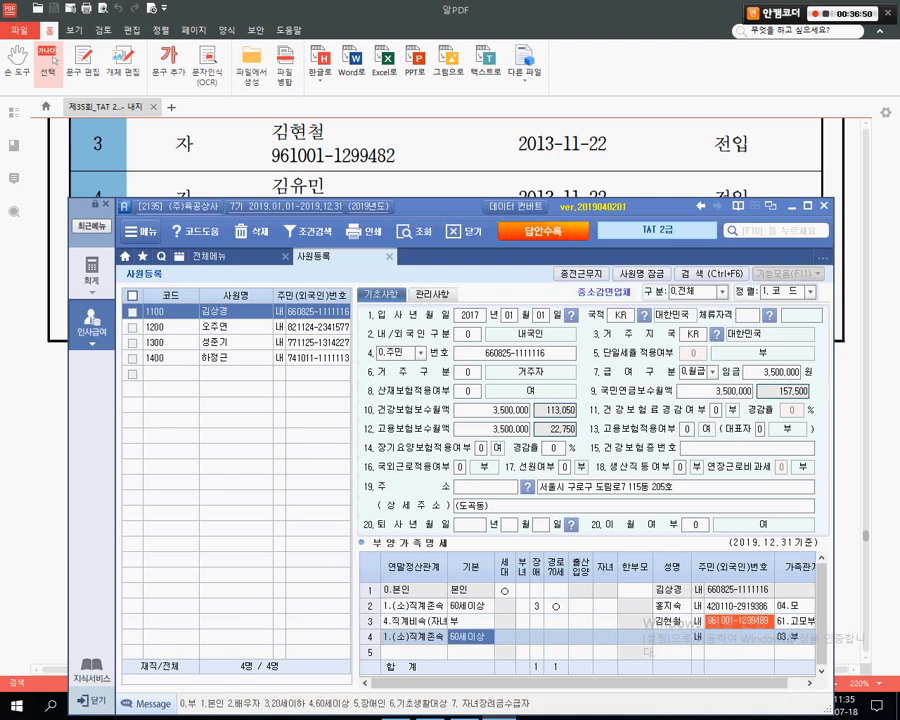
double_click(738, 621)
drag(706, 620, 767, 620)
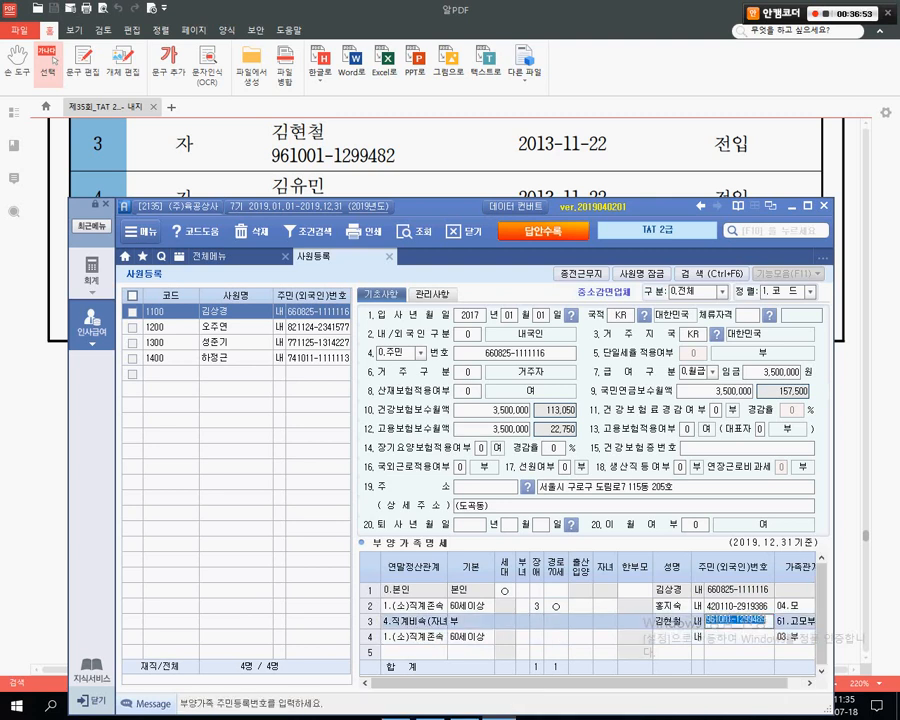
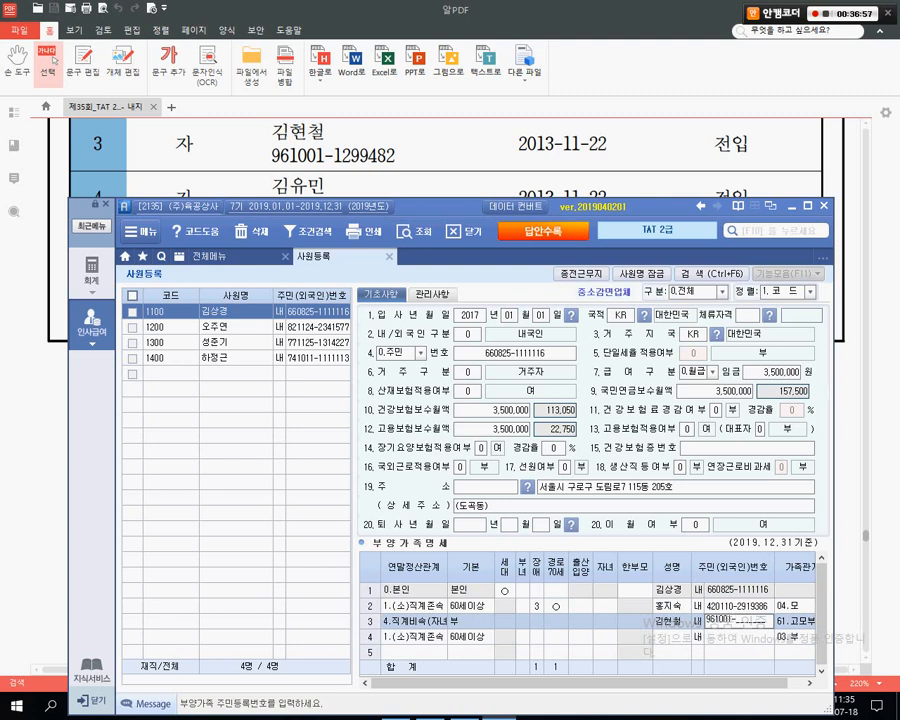
key(Return)
key(Return)
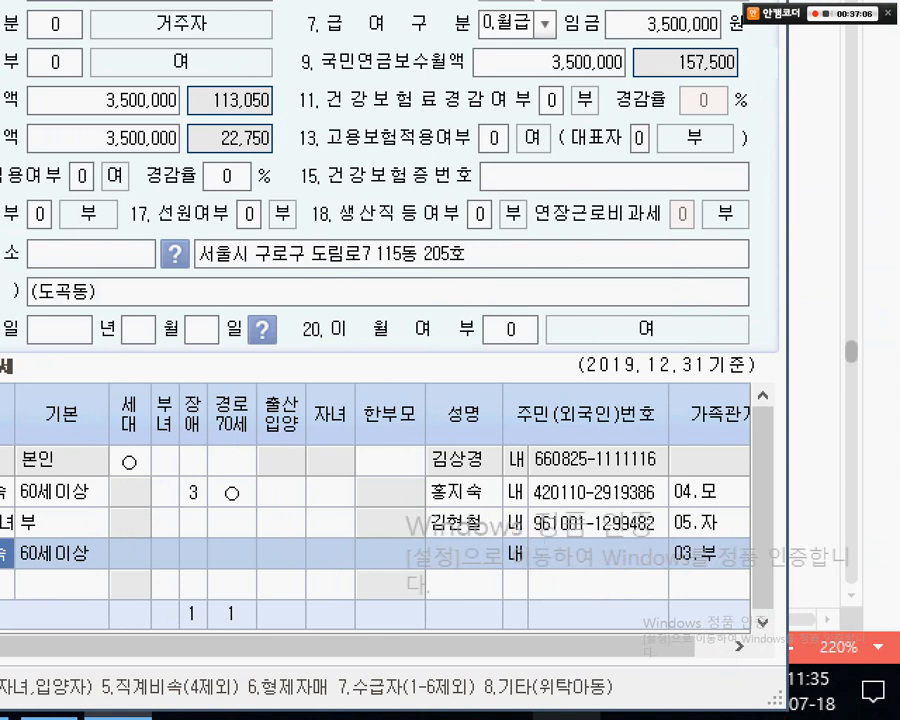
- Move to dependant row 4 and check the second child's resident number in the exam PDF
drag(516, 503, 692, 545)
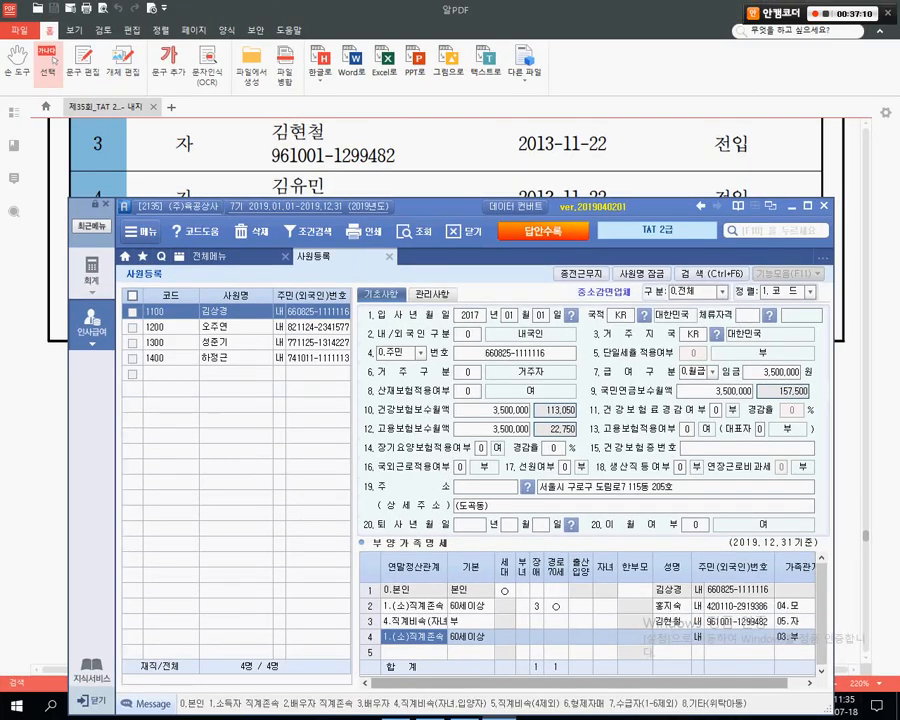
click(414, 652)
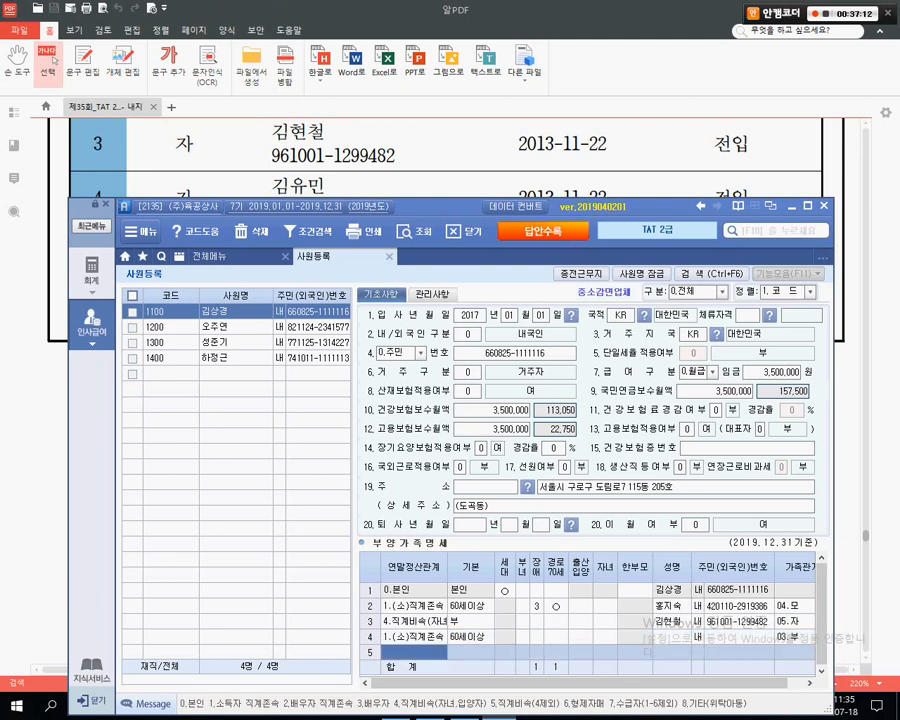
click(414, 637)
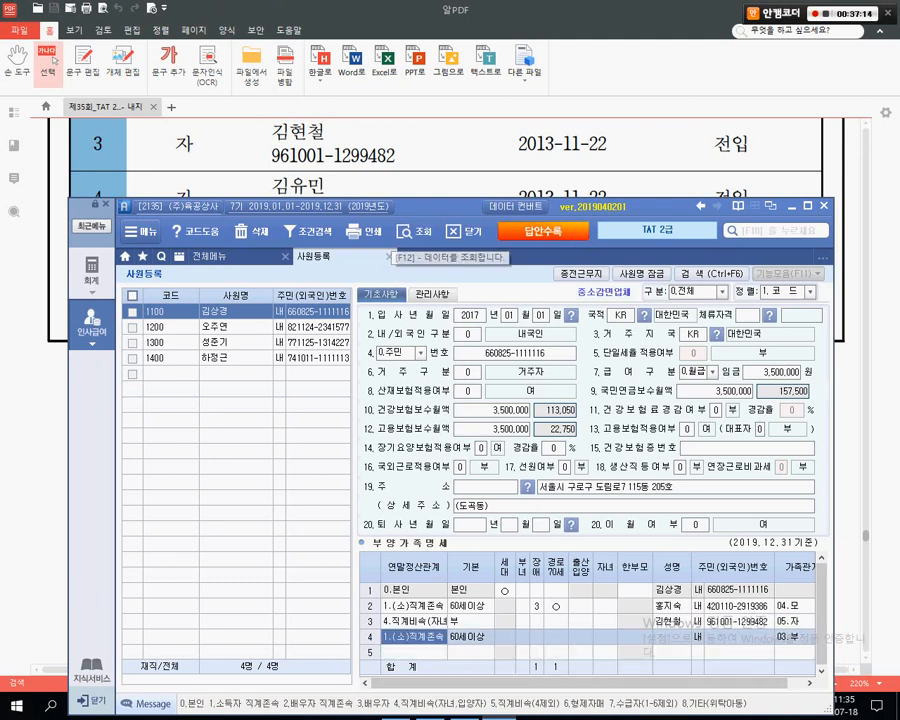
drag(430, 207, 432, 225)
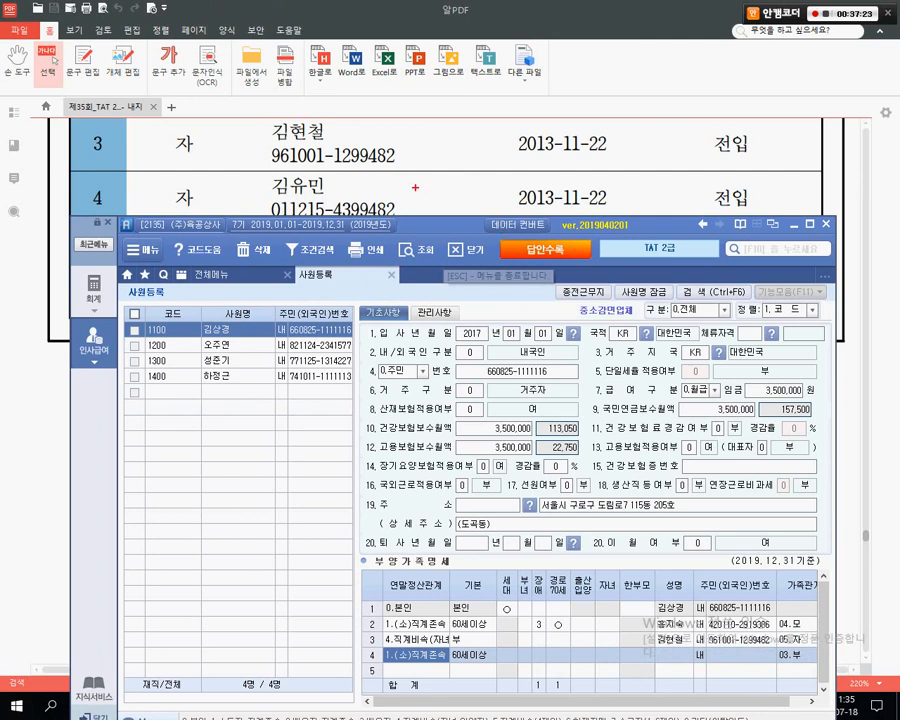
mouse_move(442, 145)
mouse_down()
mouse_move(414, 150)
mouse_move(422, 162)
mouse_up()
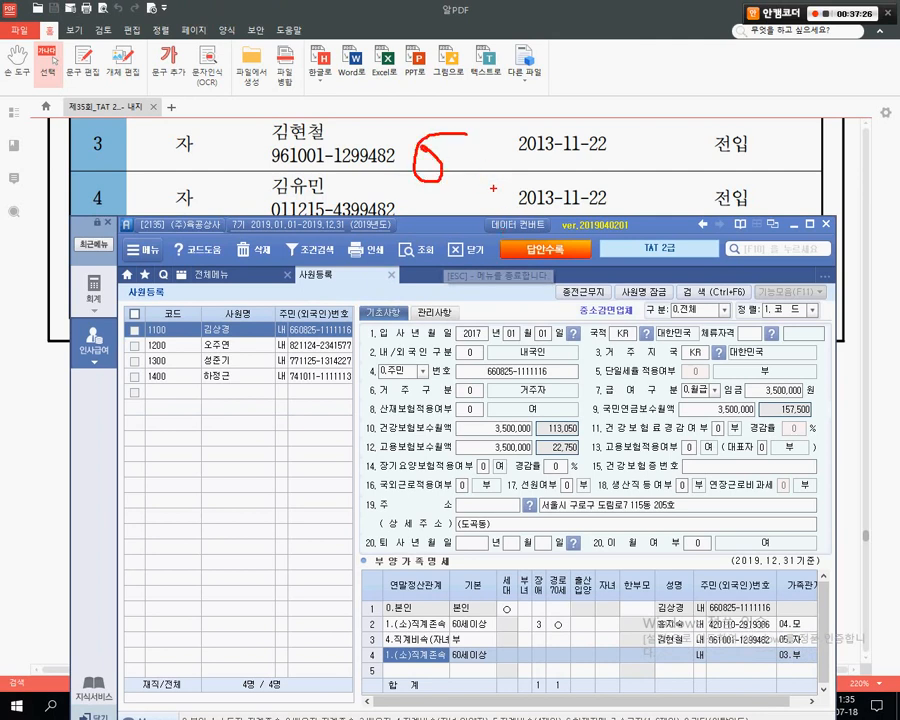
key(Escape)
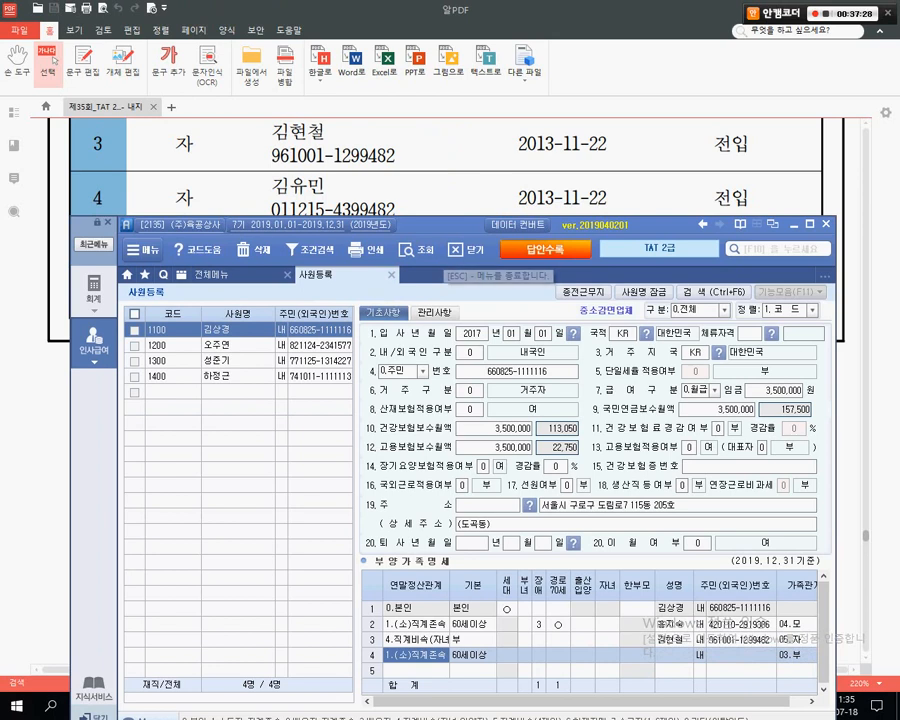
click(400, 195)
drag(272, 208, 361, 209)
click(361, 209)
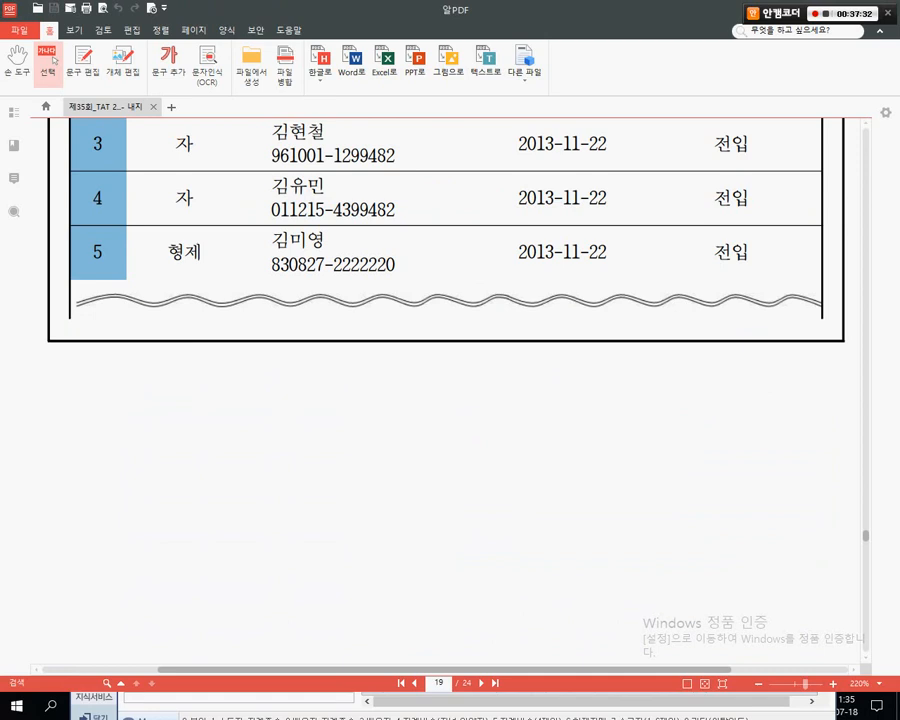
- Check the row 4 child's birth digits in the PDF, then return to the registration window
drag(272, 209, 306, 209)
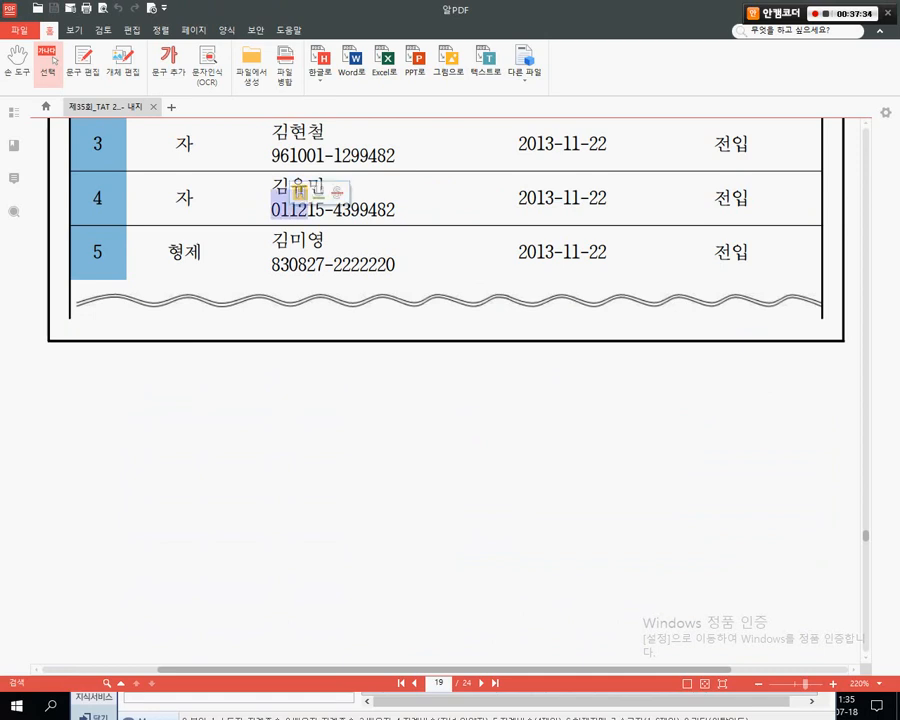
click(298, 188)
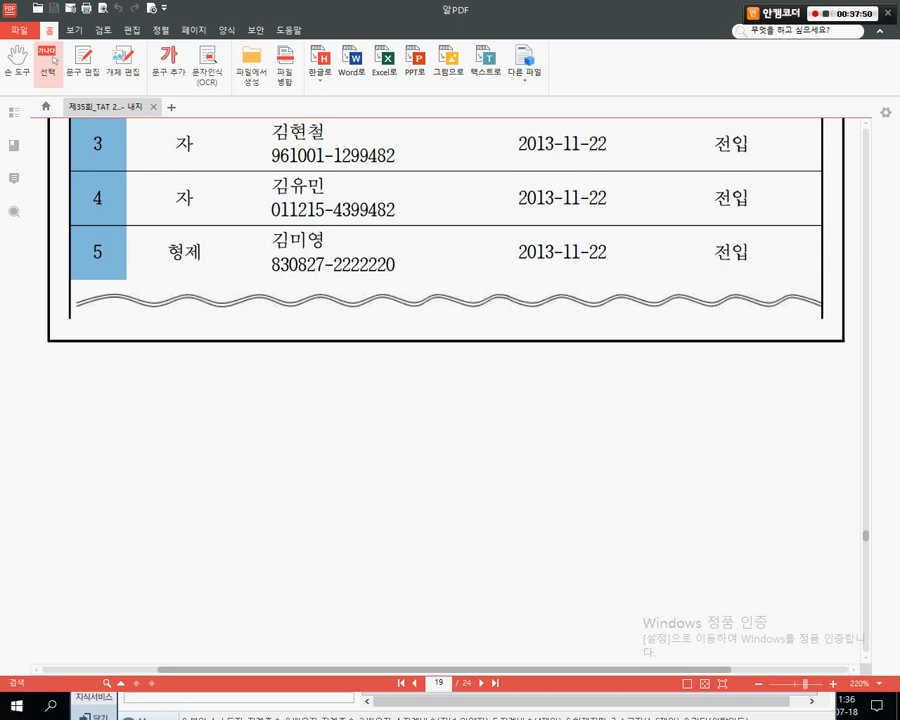
key(alt+Tab)
drag(416, 225, 398, 183)
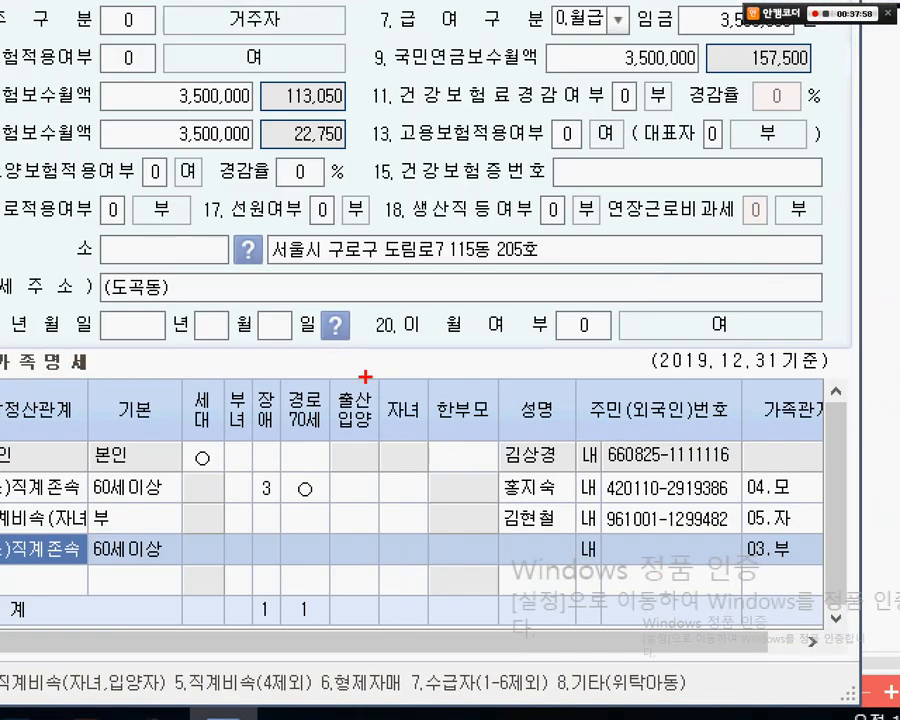
mouse_move(367, 374)
mouse_down()
mouse_move(455, 598)
mouse_move(437, 622)
mouse_up()
drag(392, 513, 425, 522)
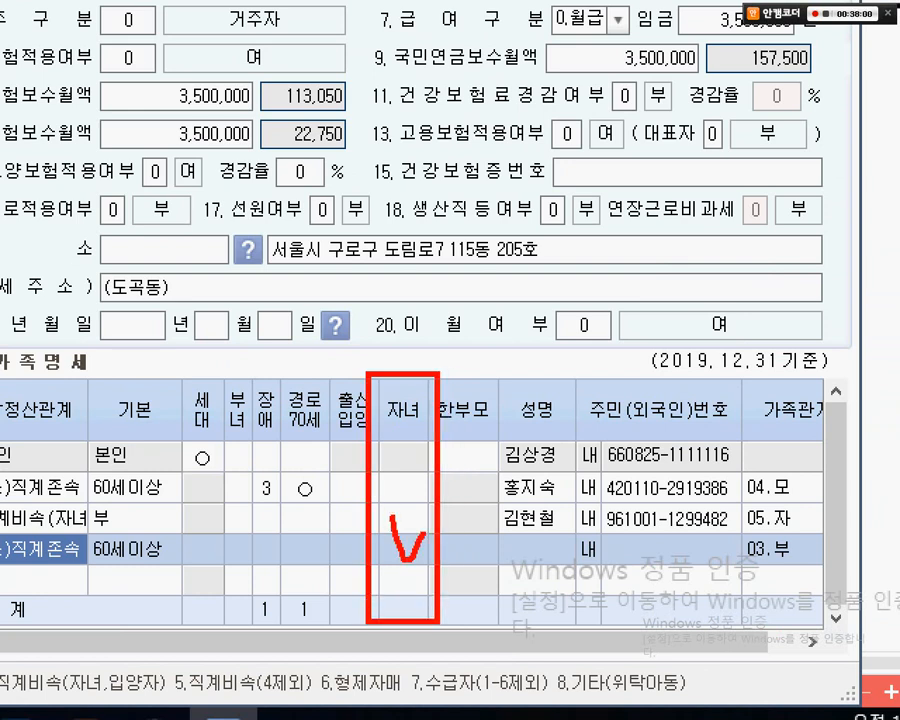
drag(424, 380, 497, 303)
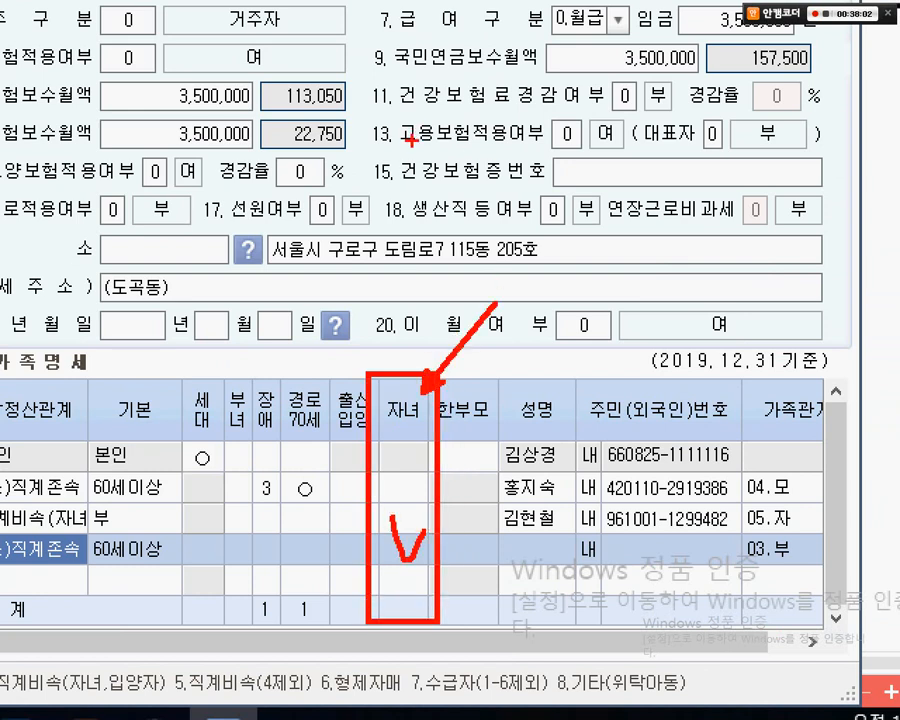
mouse_move(402, 124)
mouse_down()
mouse_move(376, 193)
mouse_move(414, 237)
mouse_up()
drag(445, 64, 445, 248)
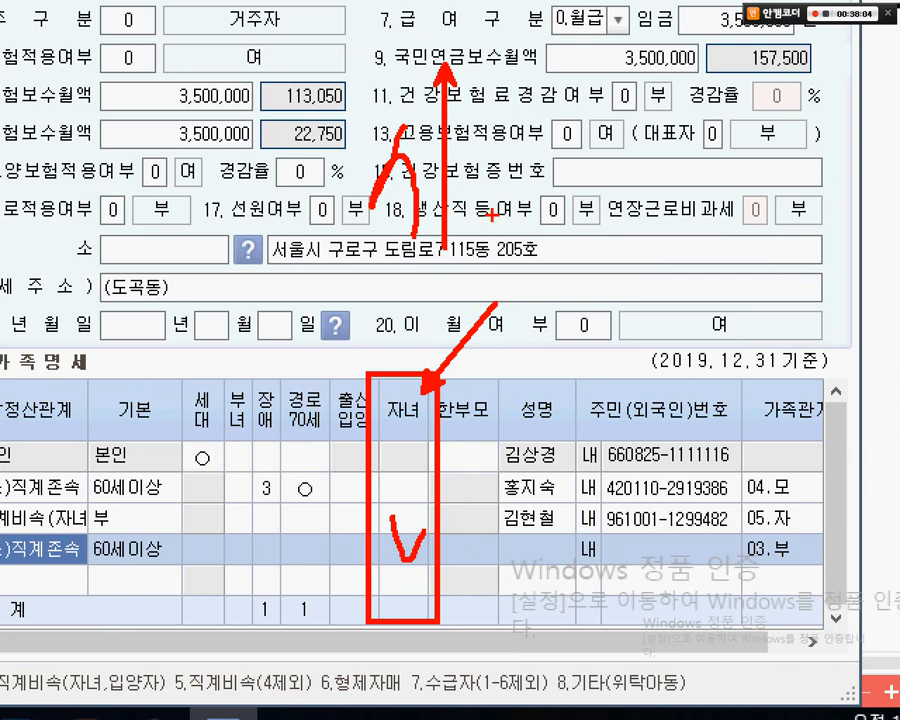
mouse_move(492, 215)
mouse_down()
mouse_move(514, 192)
mouse_move(550, 193)
mouse_up()
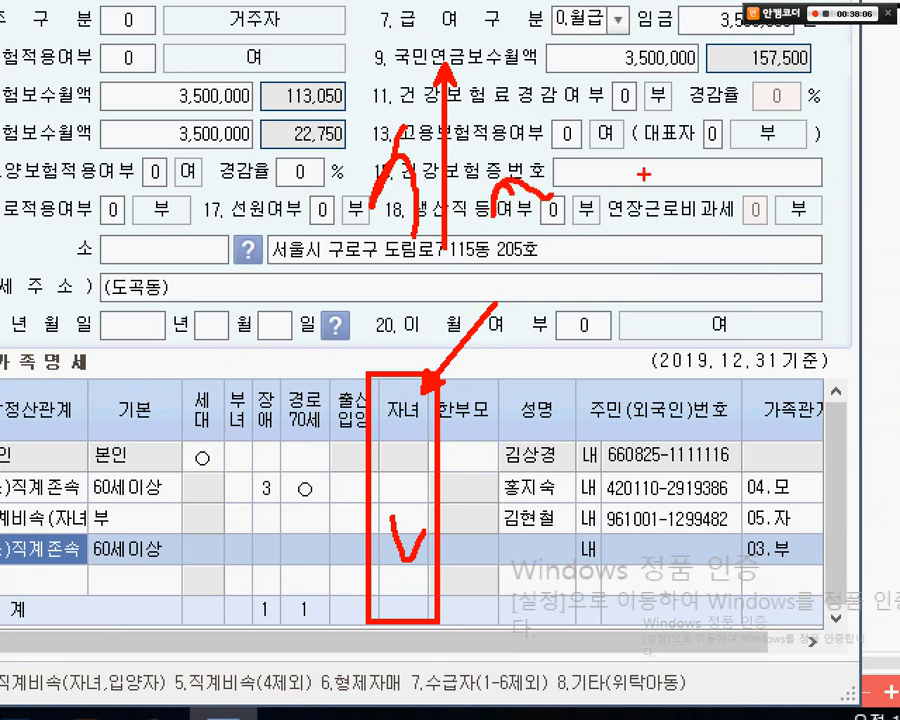
mouse_move(617, 145)
mouse_down()
mouse_move(618, 211)
mouse_move(678, 217)
mouse_up()
mouse_move(690, 168)
mouse_down()
mouse_move(668, 198)
mouse_move(693, 182)
mouse_up()
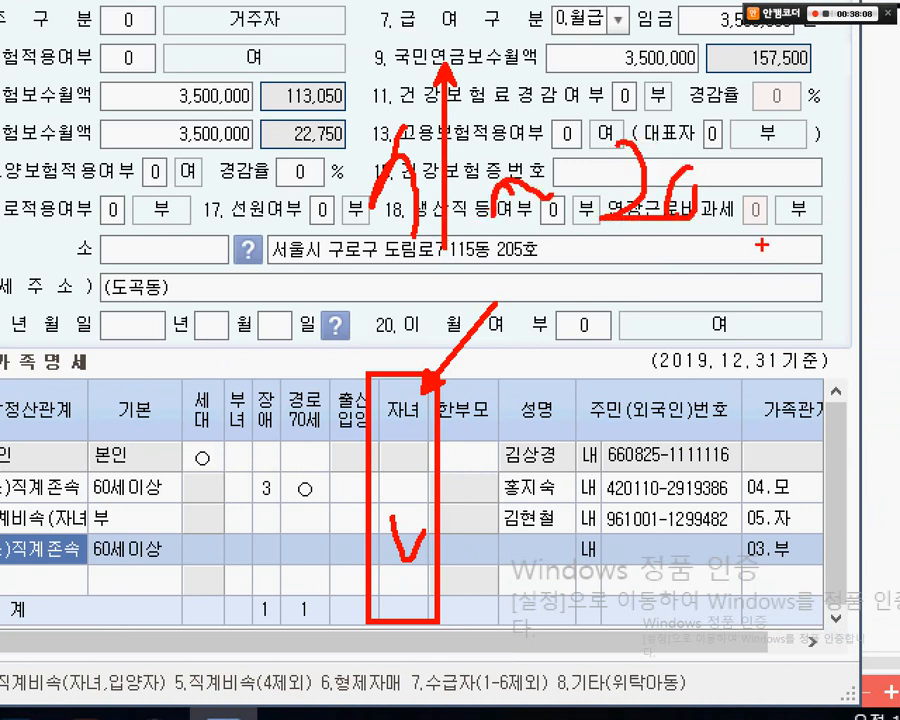
drag(762, 245, 751, 119)
key(Escape)
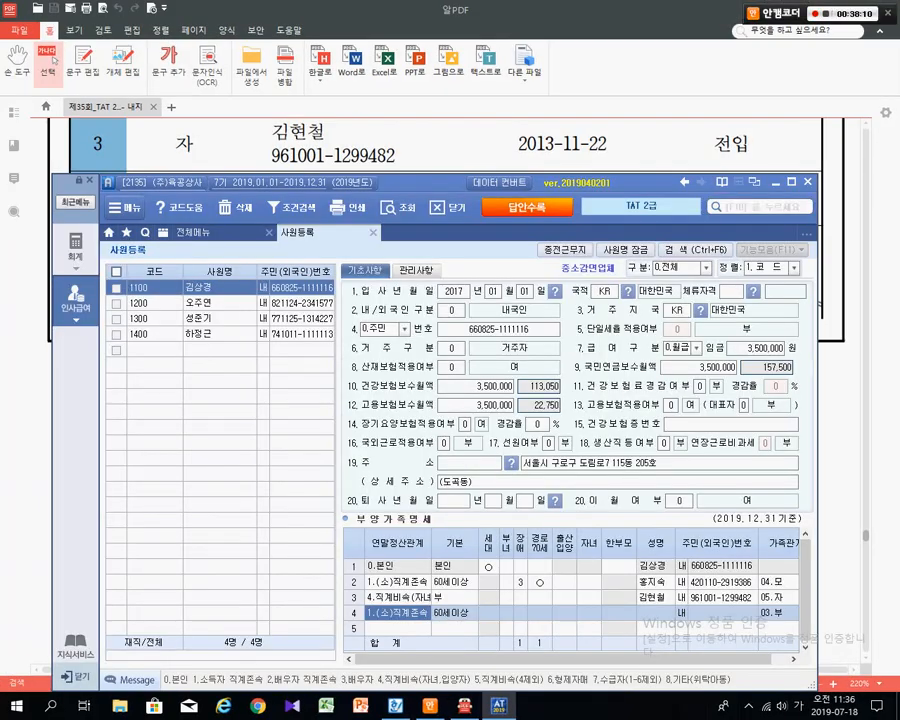
click(396, 706)
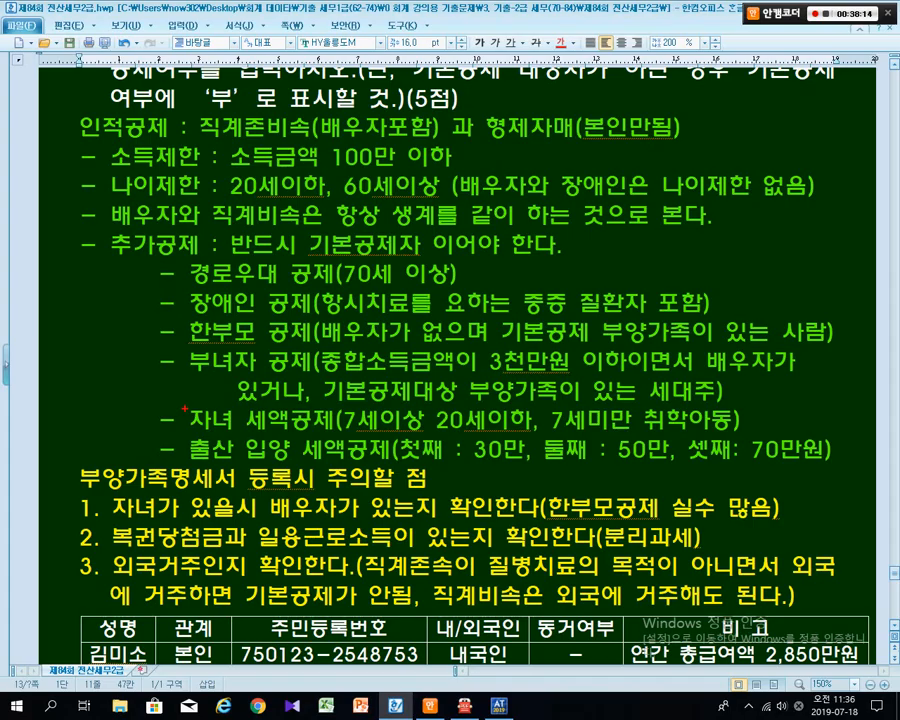
- Mark the child tax credit rule (ages 7 to 20) in the Hangul notes, then switch back
mouse_move(143, 399)
mouse_down()
mouse_move(331, 432)
mouse_move(682, 437)
mouse_up()
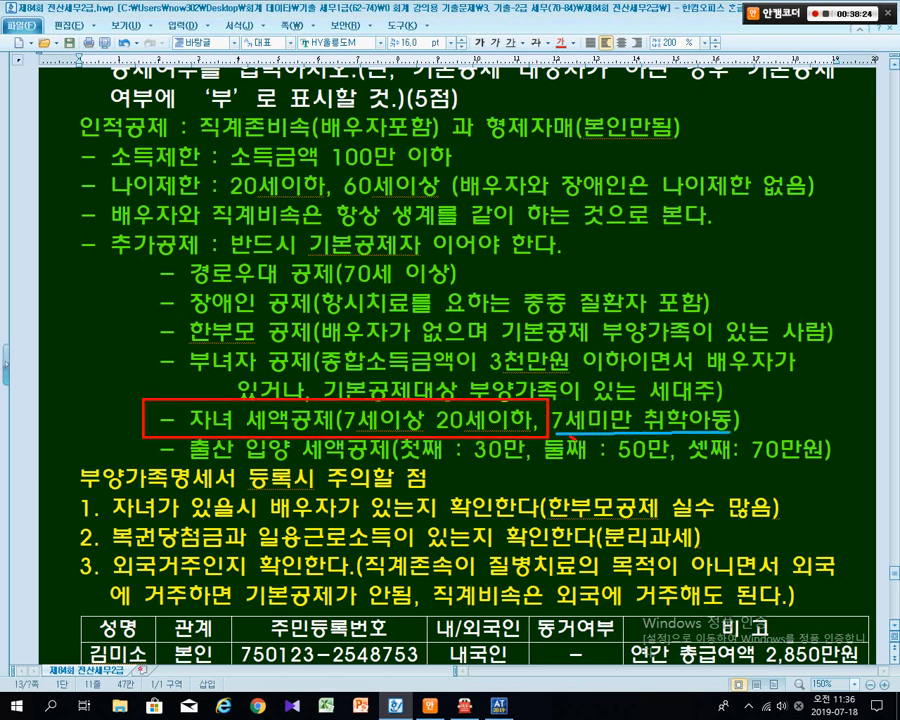
mouse_move(254, 430)
mouse_down()
mouse_move(230, 430)
mouse_move(258, 436)
mouse_up()
key(Escape)
key(alt+Tab)
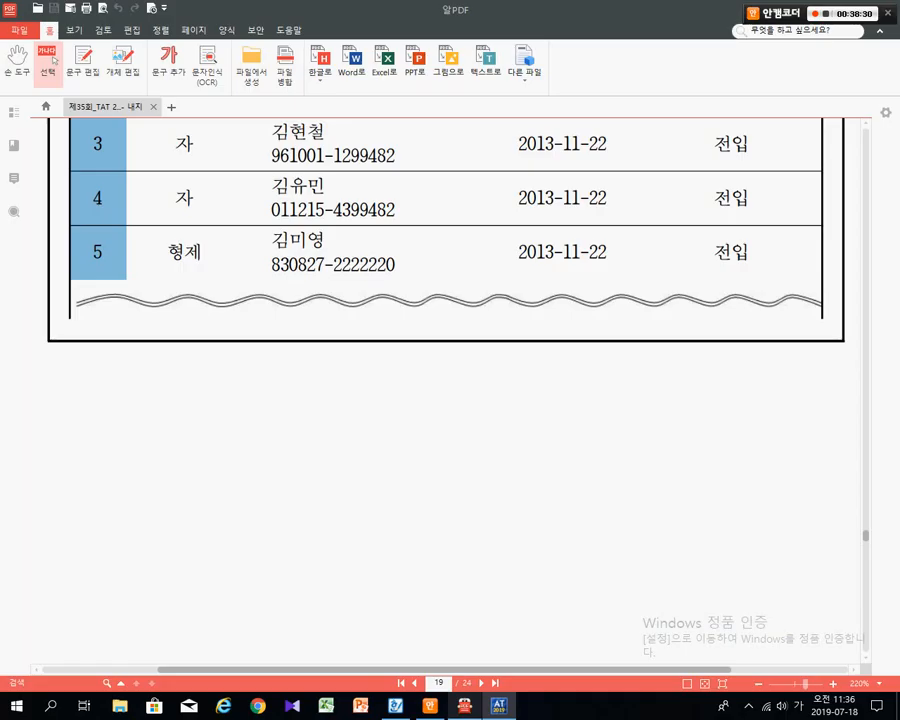
key(alt+Tab)
key(alt+Tab)
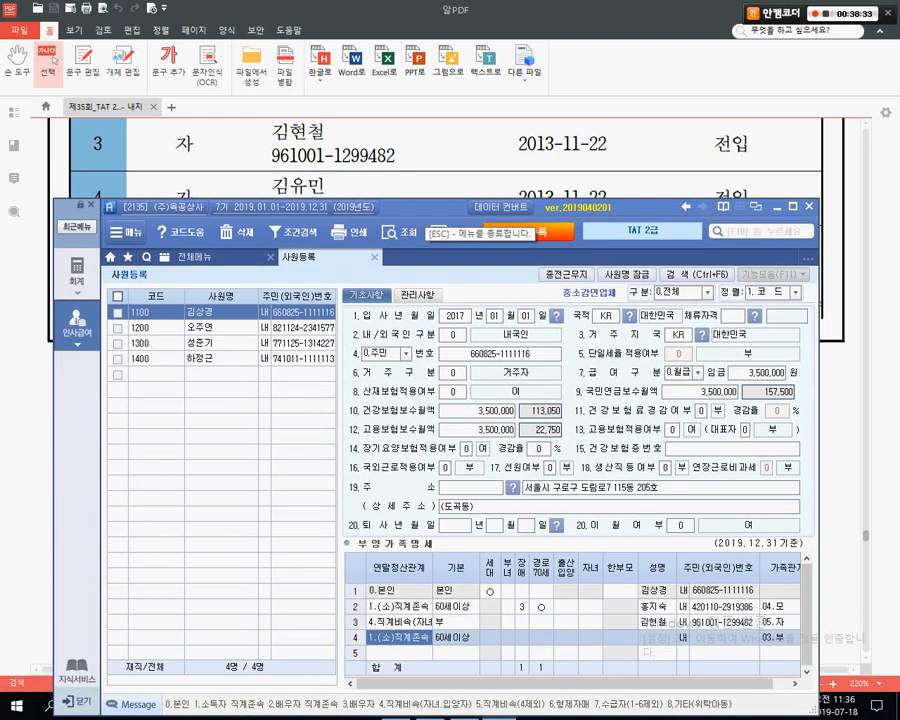
- Set row 4 to 4.직계비속(자녀,입양자), basic deduction 20세이하, and 자녀 credit ○
drag(427, 207, 430, 239)
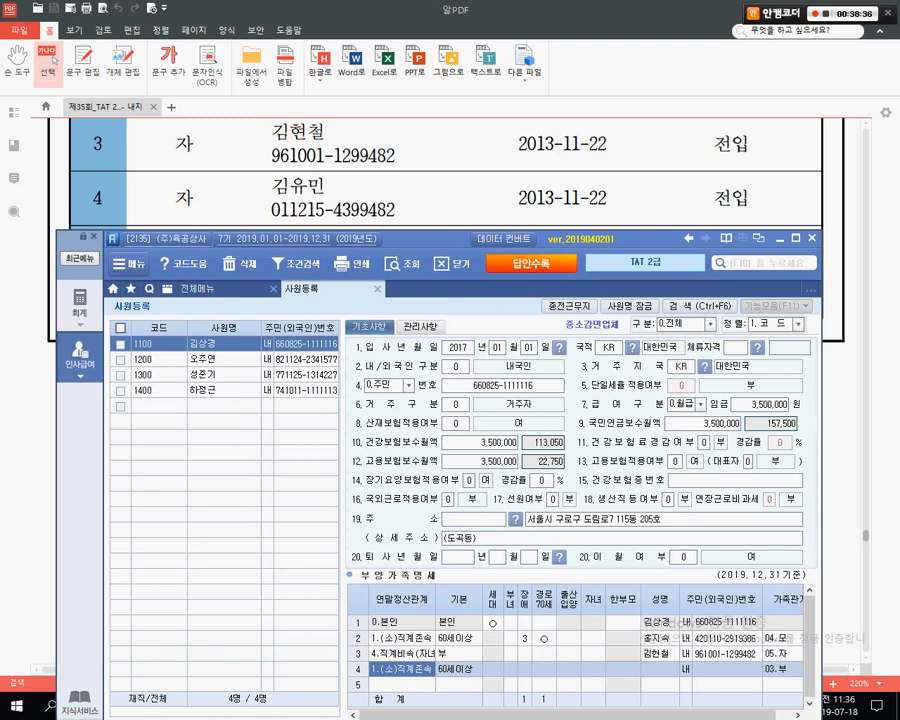
key(F2)
click(430, 463)
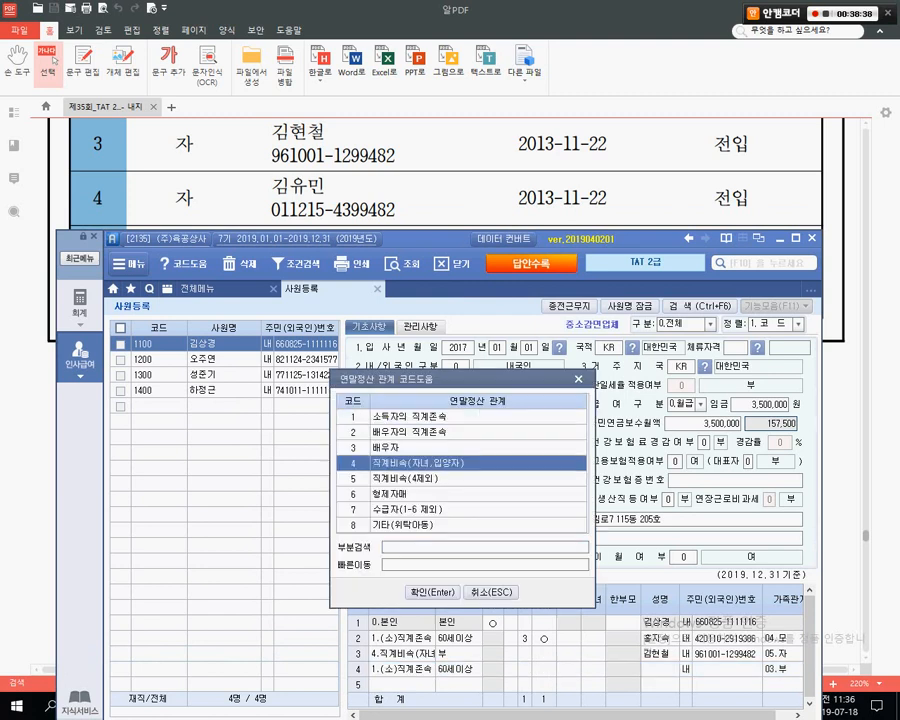
key(Return)
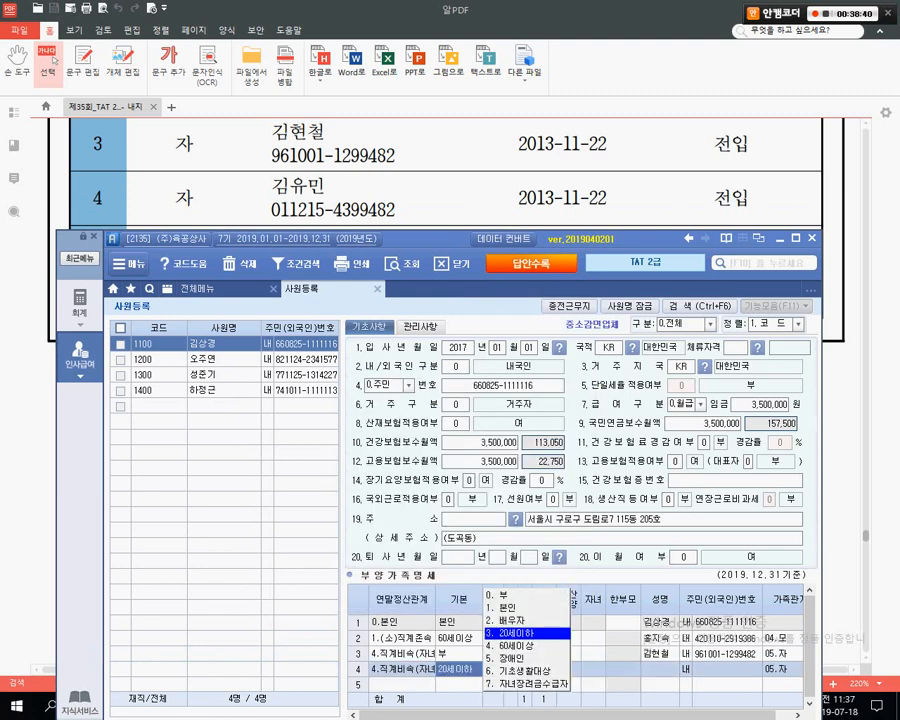
key(Return)
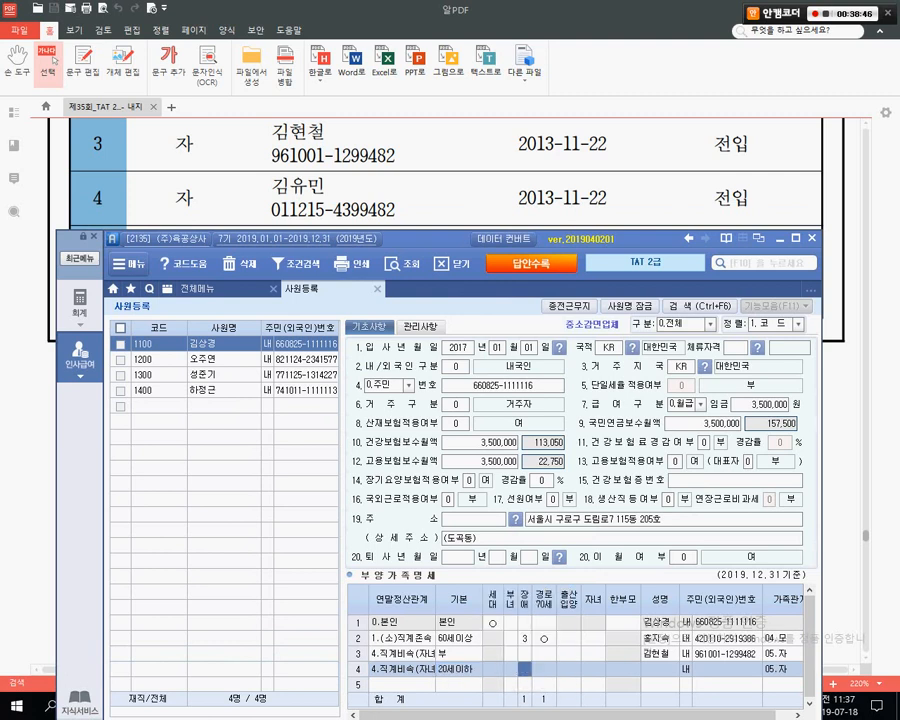
key(Return)
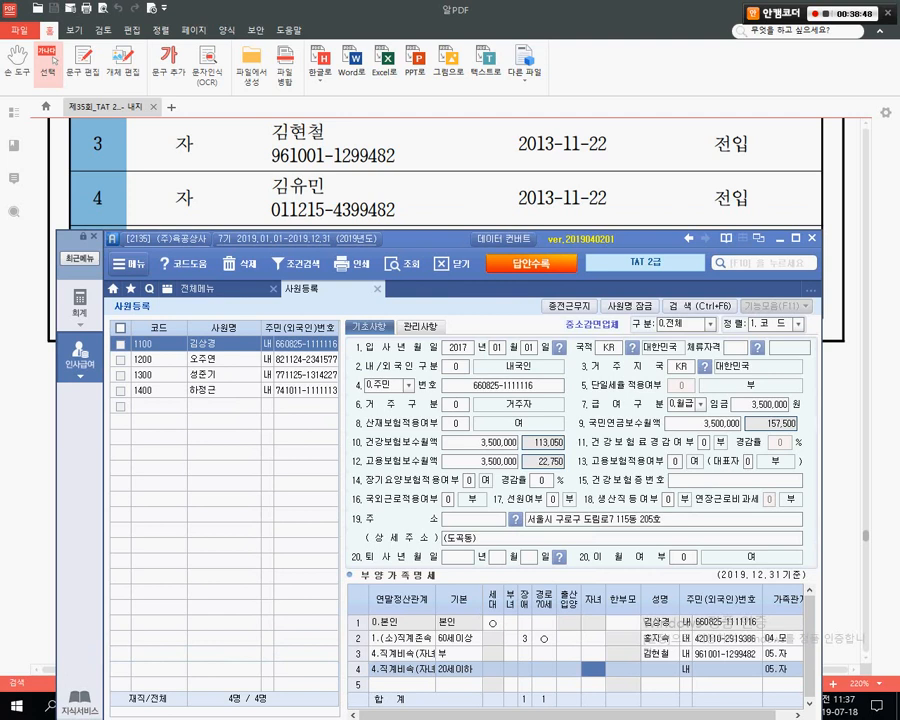
text(1)
key(Return)
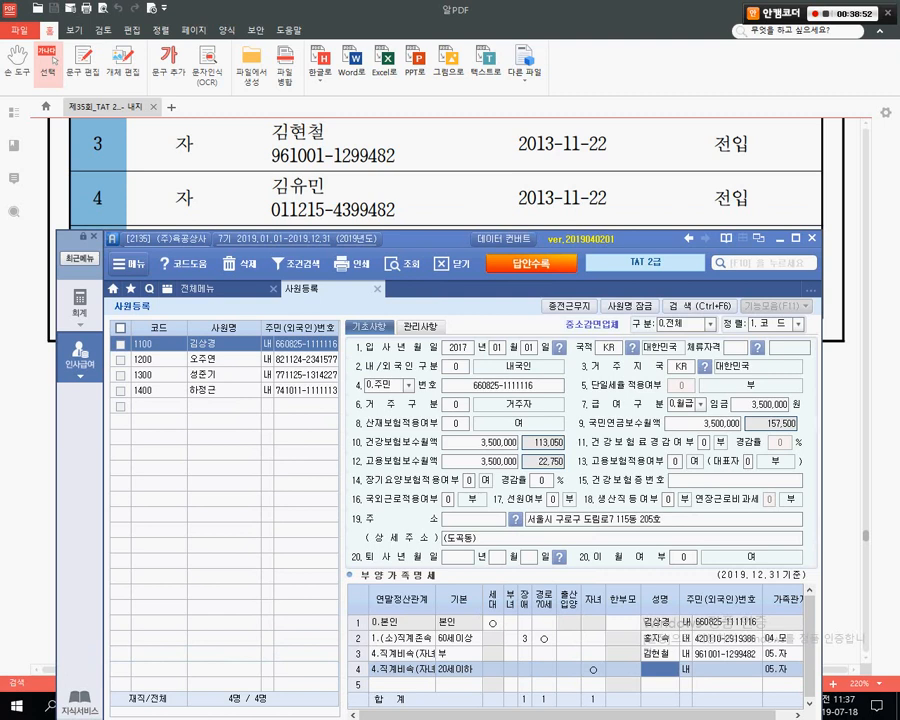
click(54, 60)
- Mark up the 부양가족명세서 registration cautions in the Hangul notes, highlighting the single-parent mistake
key(super)
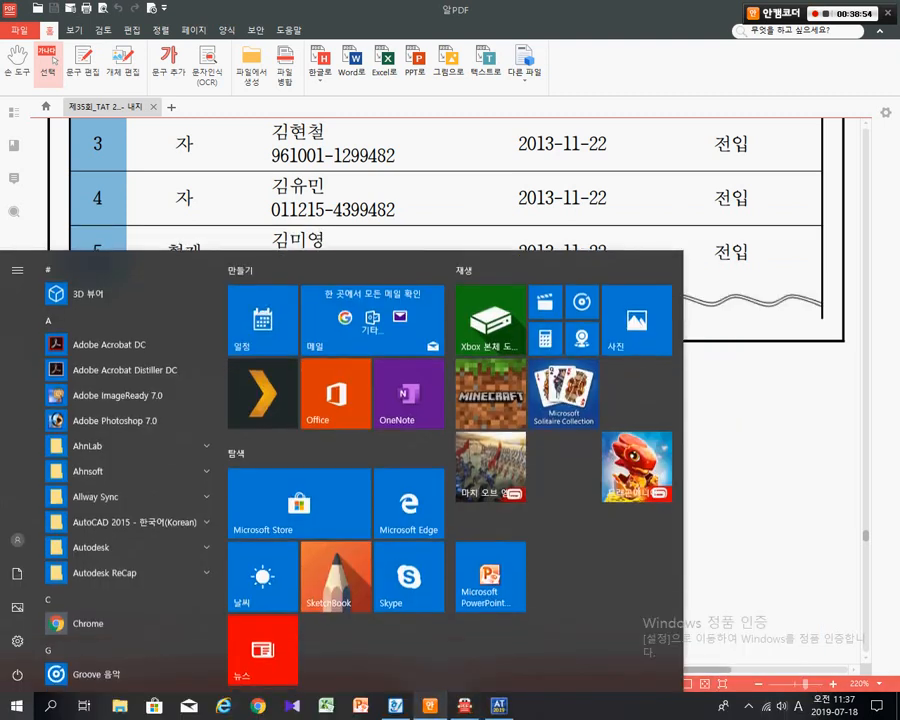
click(364, 703)
click(383, 426)
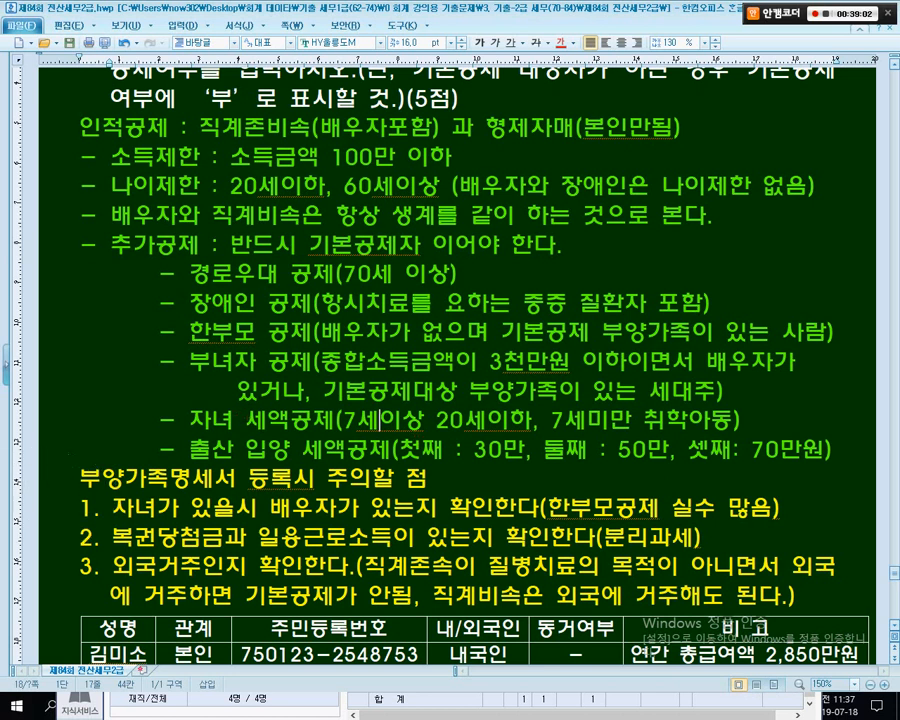
drag(205, 363, 178, 400)
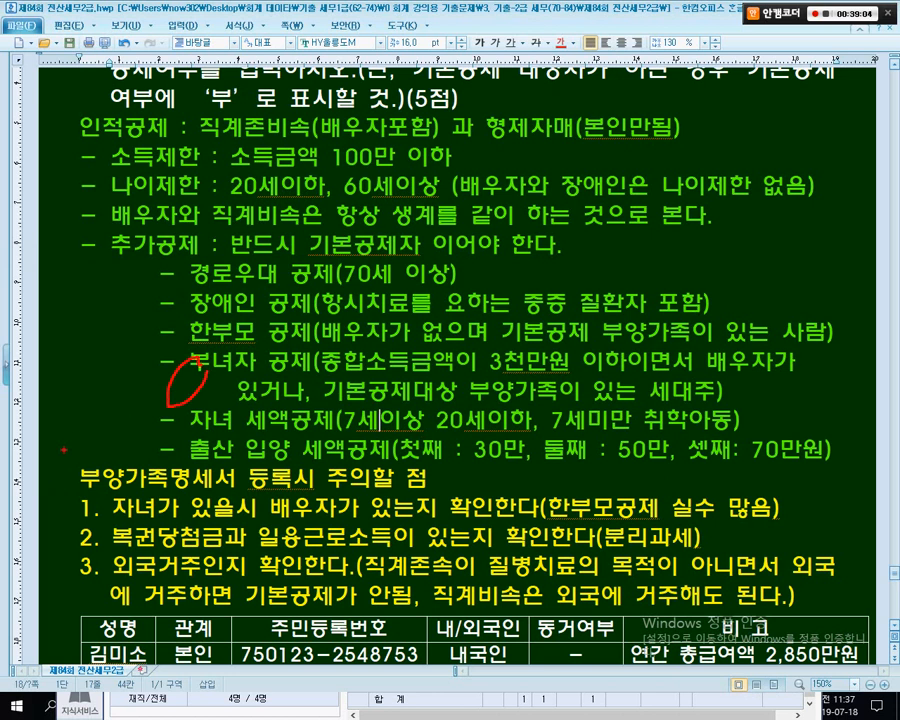
drag(63, 449, 440, 491)
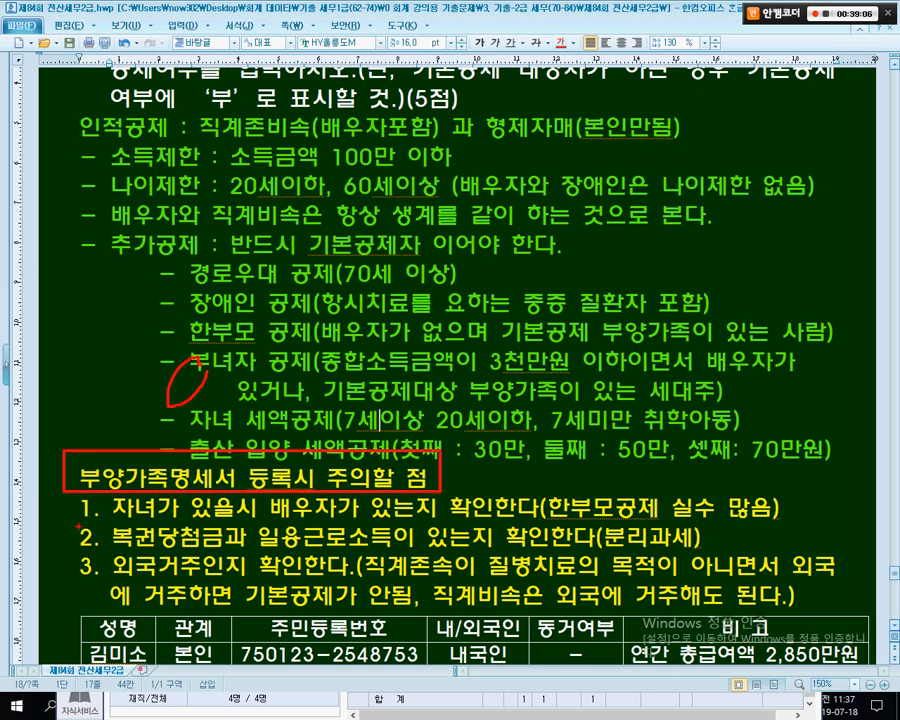
drag(78, 520, 797, 524)
drag(516, 476, 784, 524)
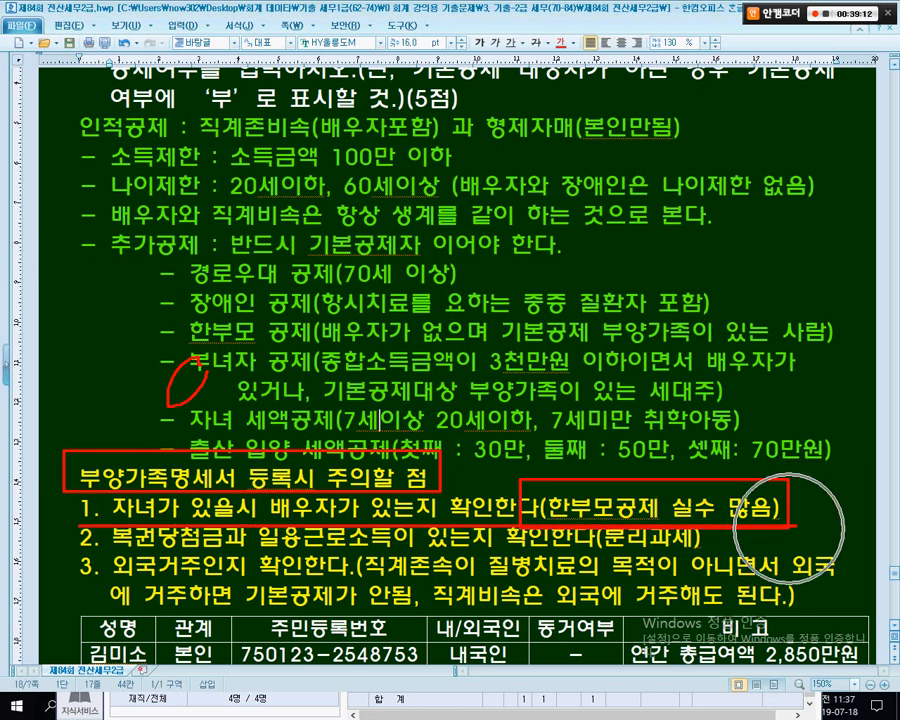
key(Escape)
- In Smart A, annotate the 한부모 column and row 4's 20세이하 deduction, then select its 자녀 cell
key(alt+Tab)
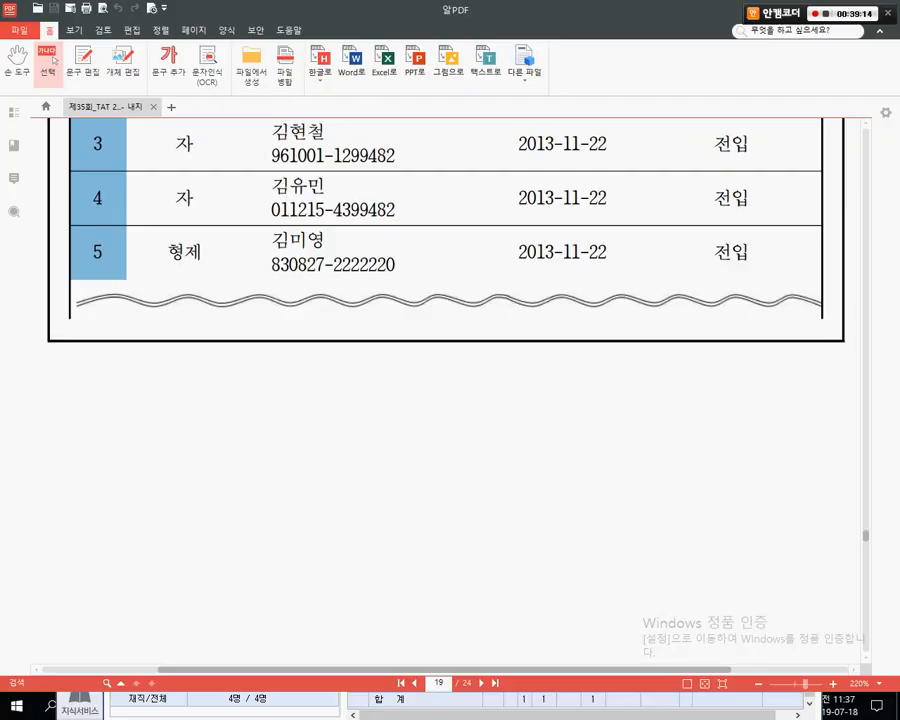
key(super)
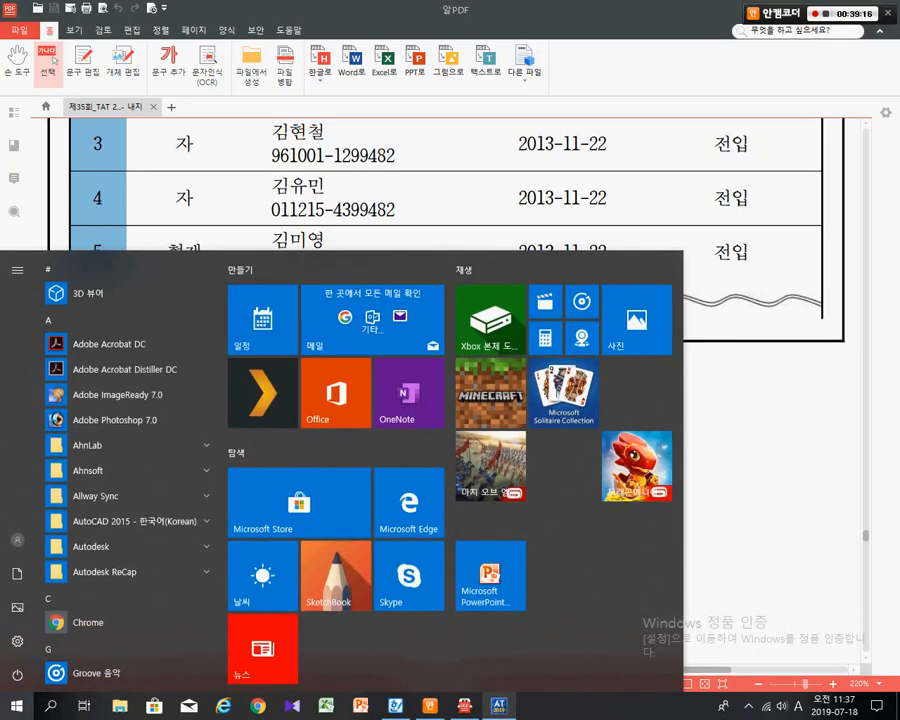
click(495, 704)
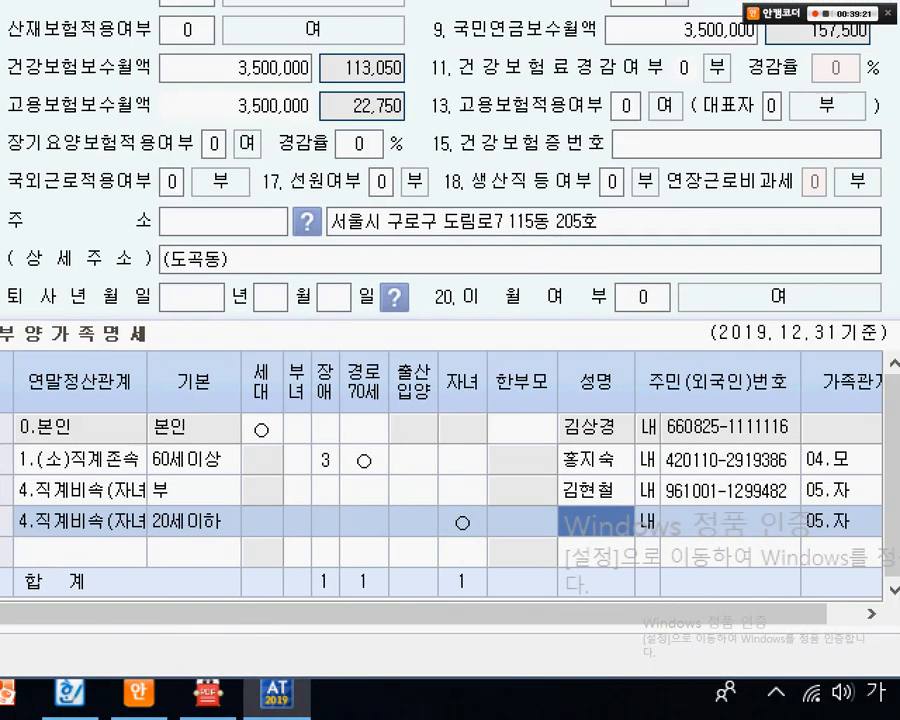
click(663, 533)
drag(477, 346, 628, 637)
drag(528, 490, 550, 455)
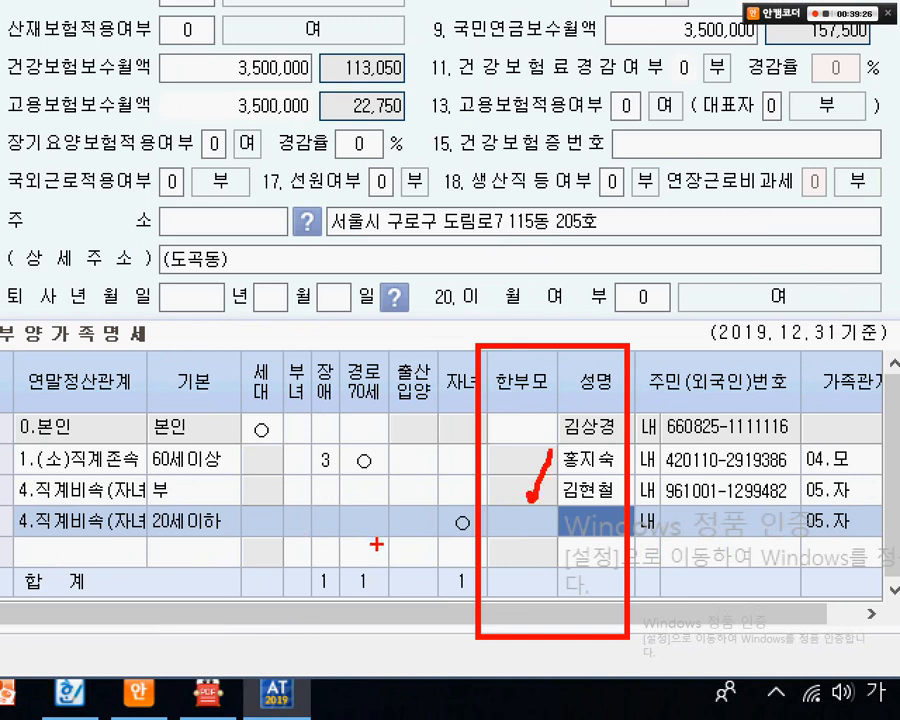
mouse_move(128, 508)
mouse_down()
mouse_move(144, 556)
mouse_move(185, 568)
mouse_up()
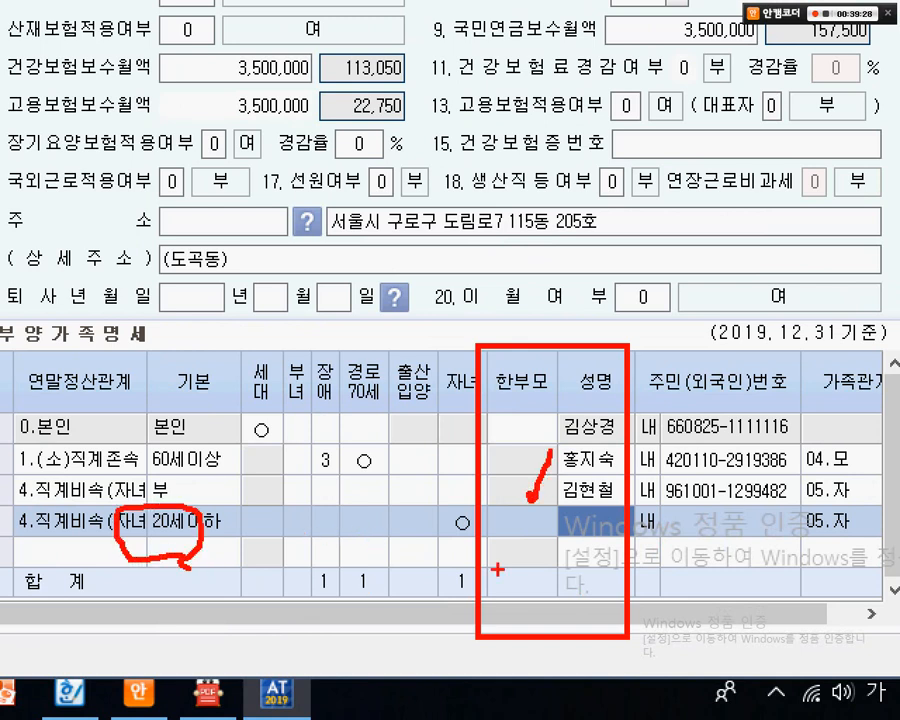
key(Escape)
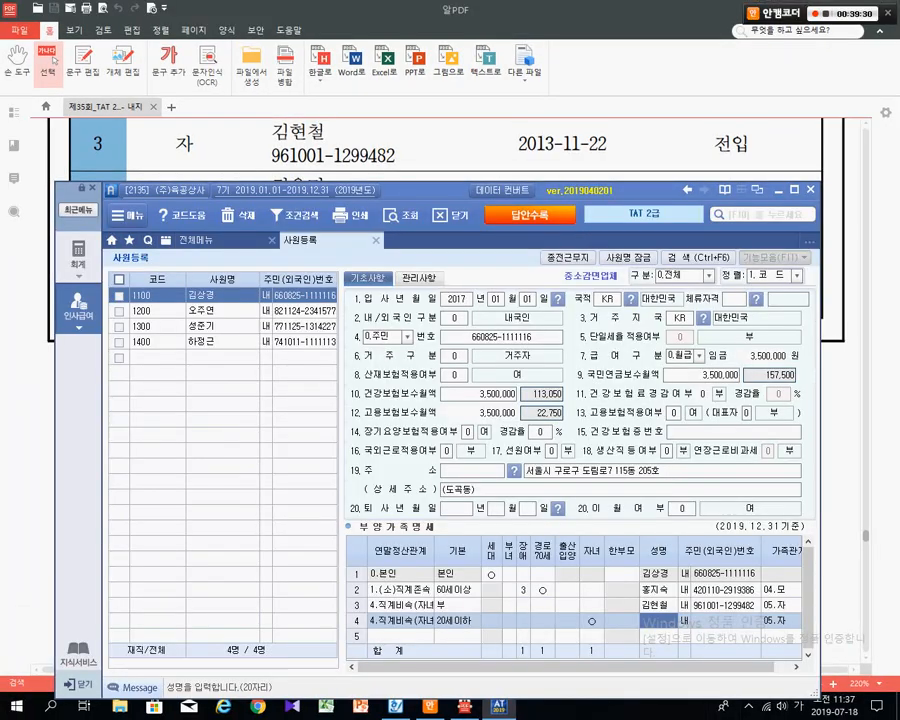
click(592, 621)
- Keep row 4's basic deduction as 20세이하 after stepping through its deduction fields
key(Right)
key(Left)
key(Left)
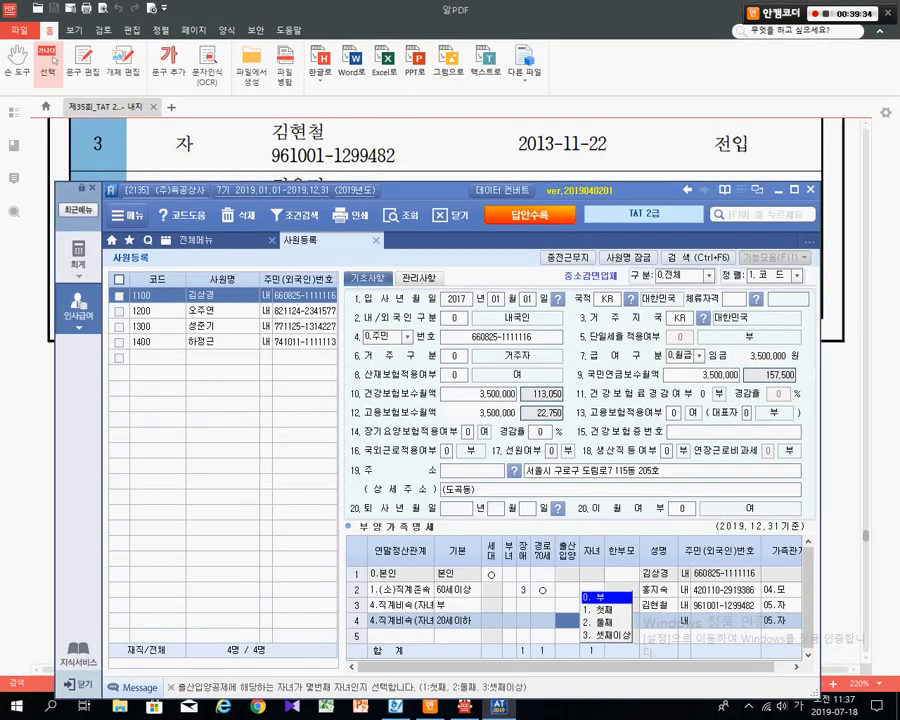
click(458, 621)
key(Return)
key(Return)
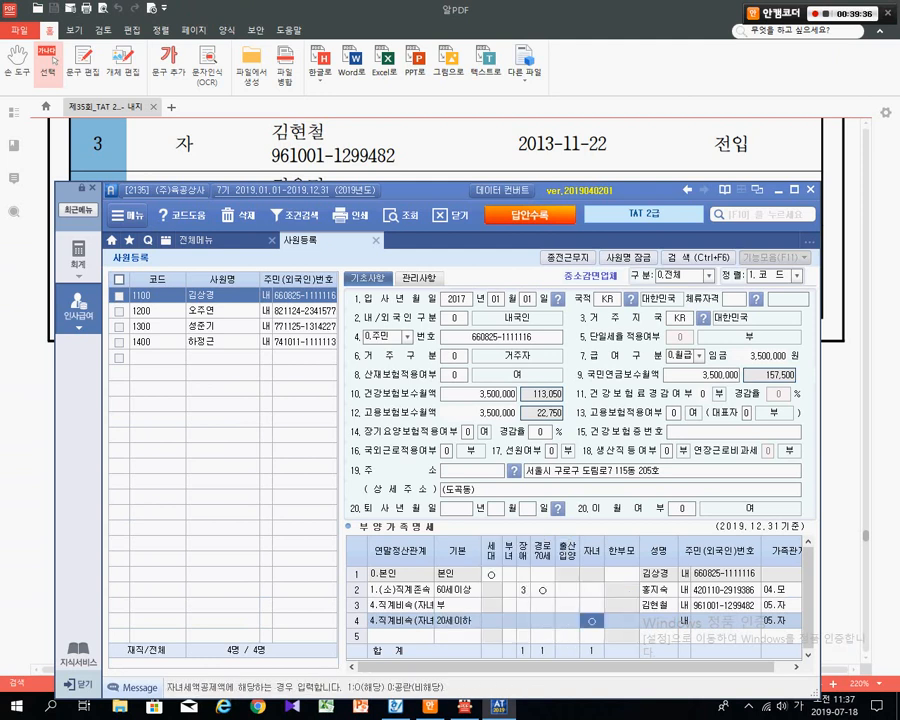
key(Left)
key(Left)
key(Left)
key(Left)
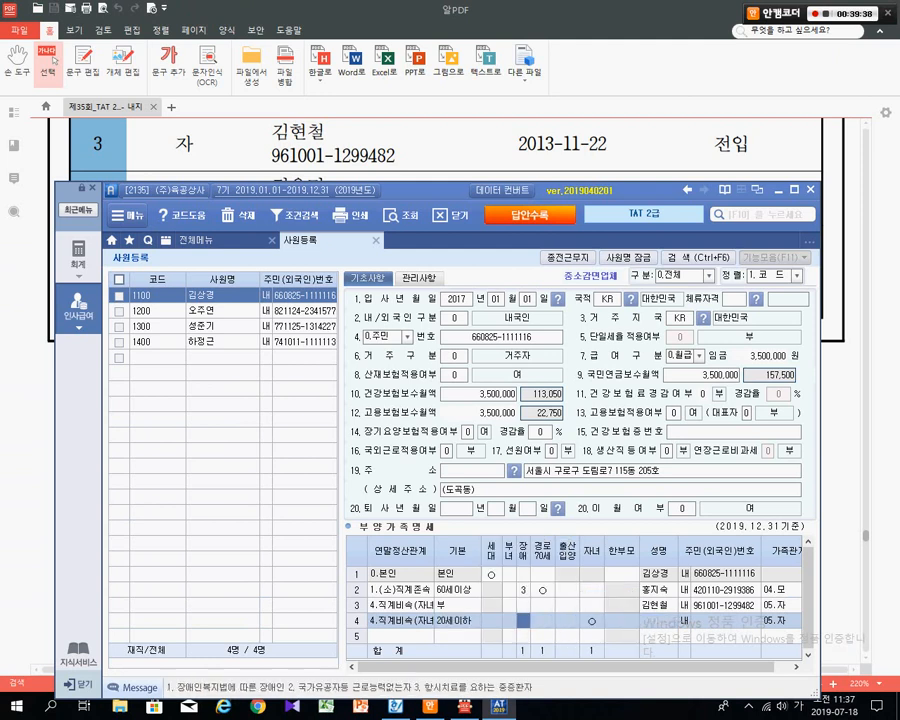
key(Left)
key(Left)
key(Left)
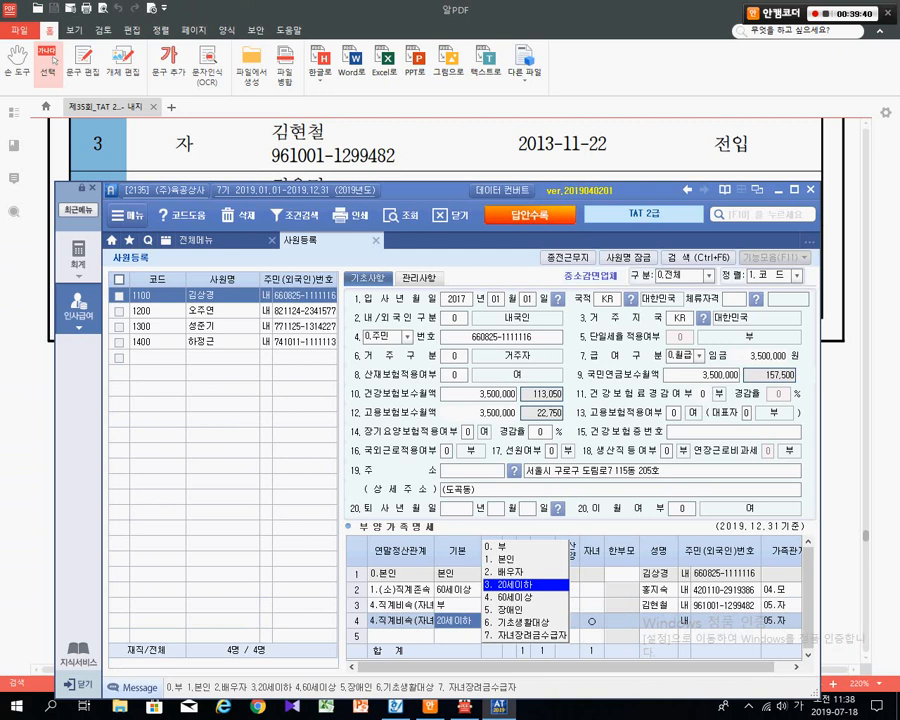
key(Return)
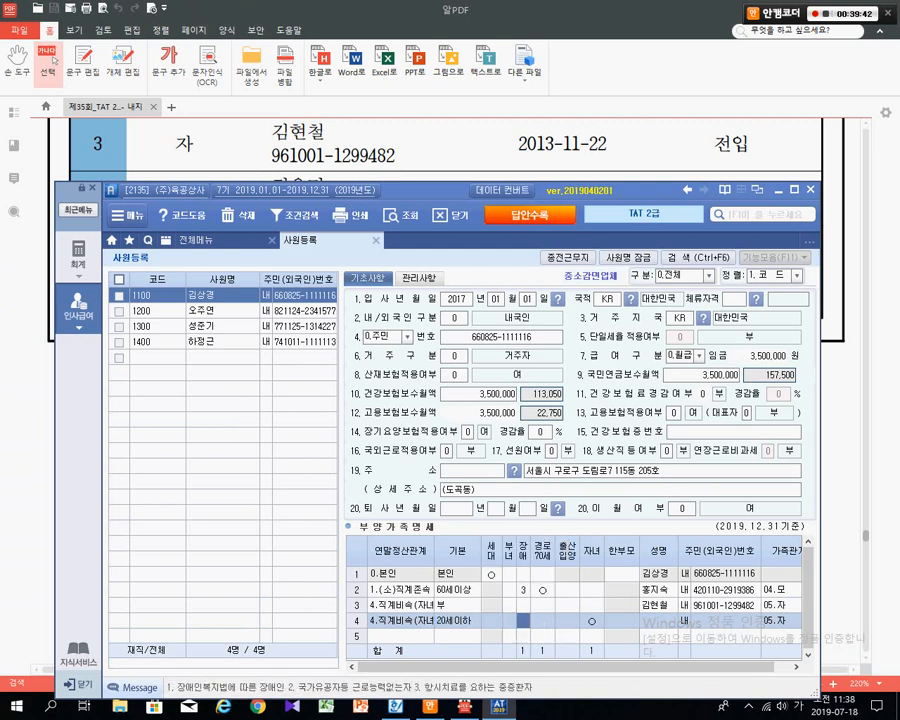
- Confirm row 4's child deduction mark, select row 5's relationship cell, and bring the exam PDF forward
key(Return)
key(Return)
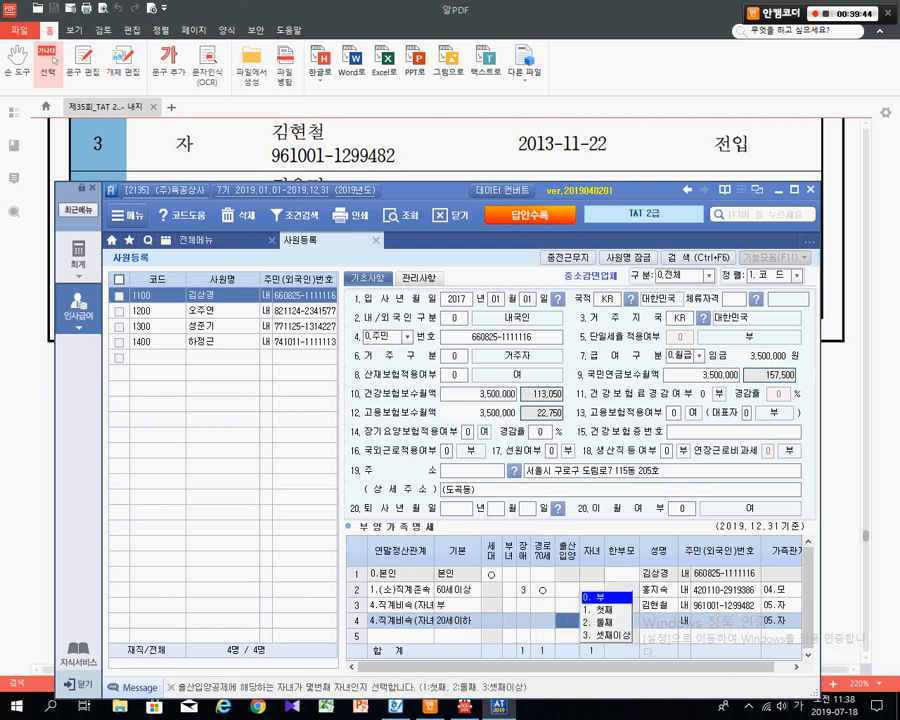
key(Return)
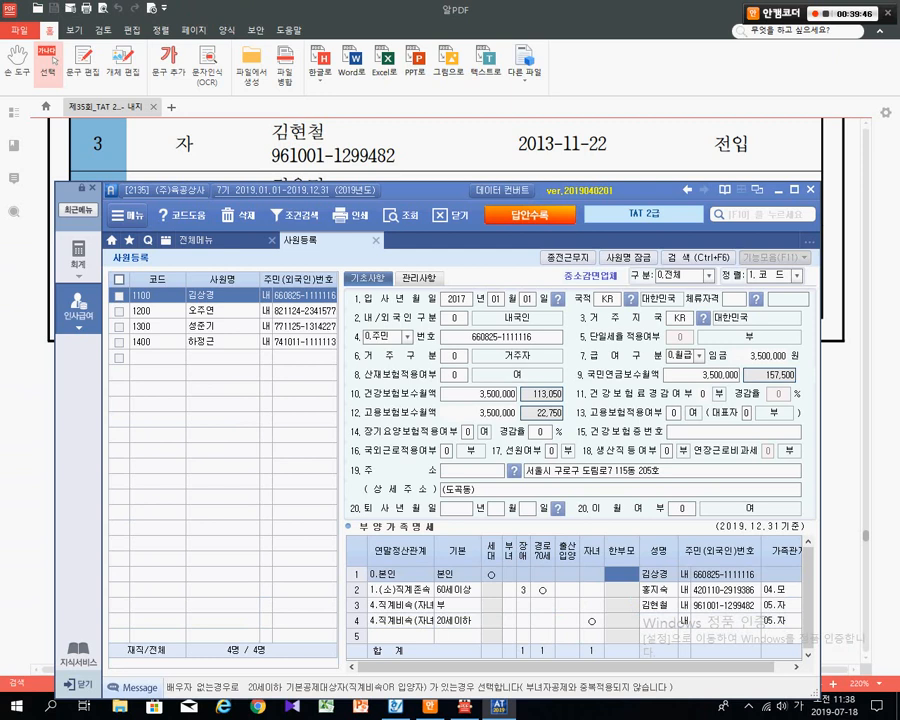
click(592, 621)
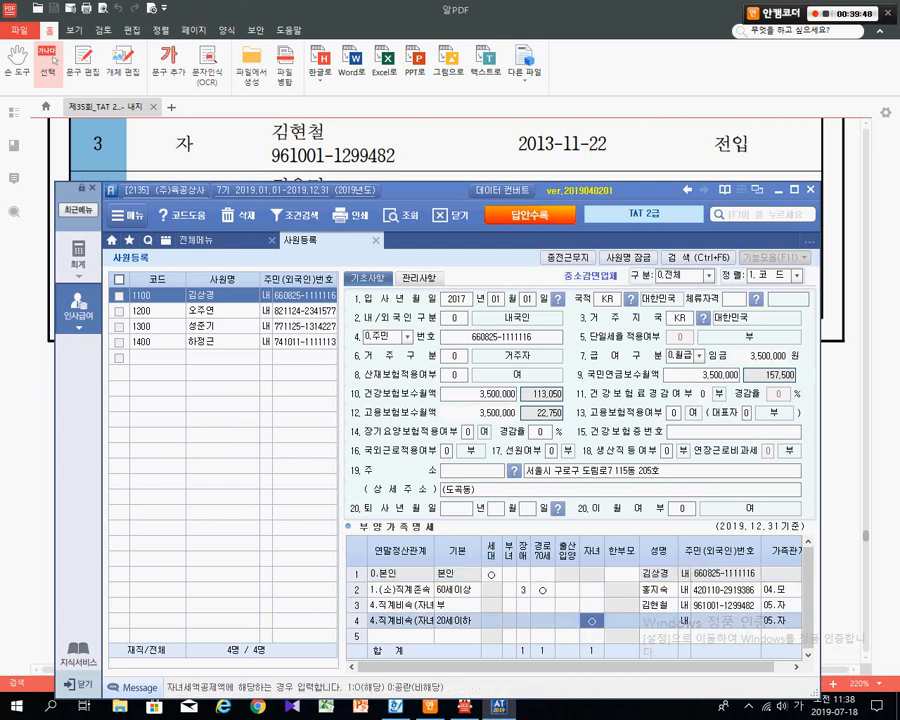
key(Return)
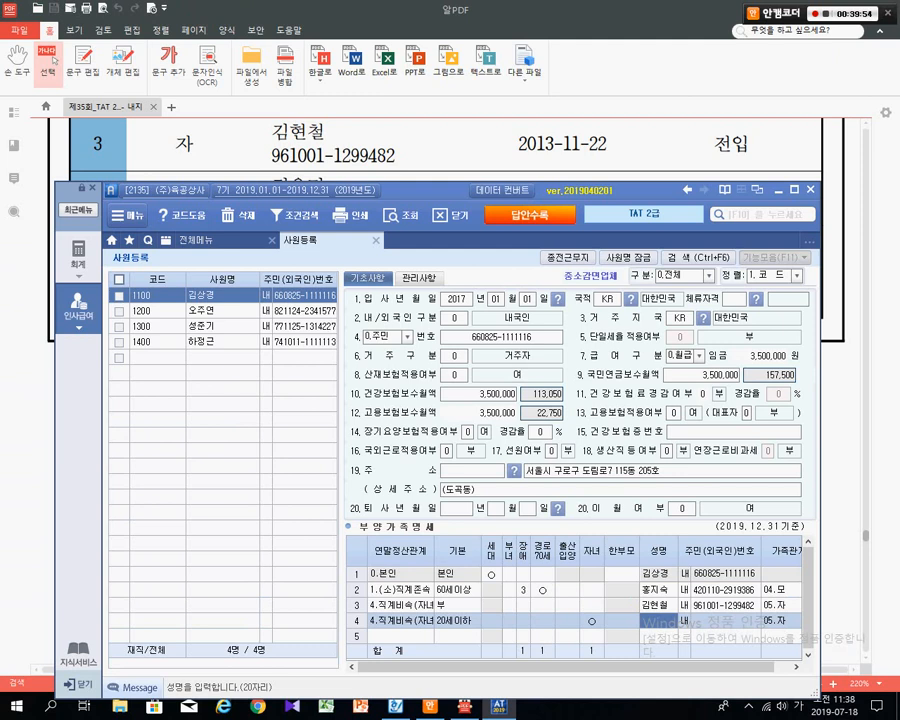
click(400, 636)
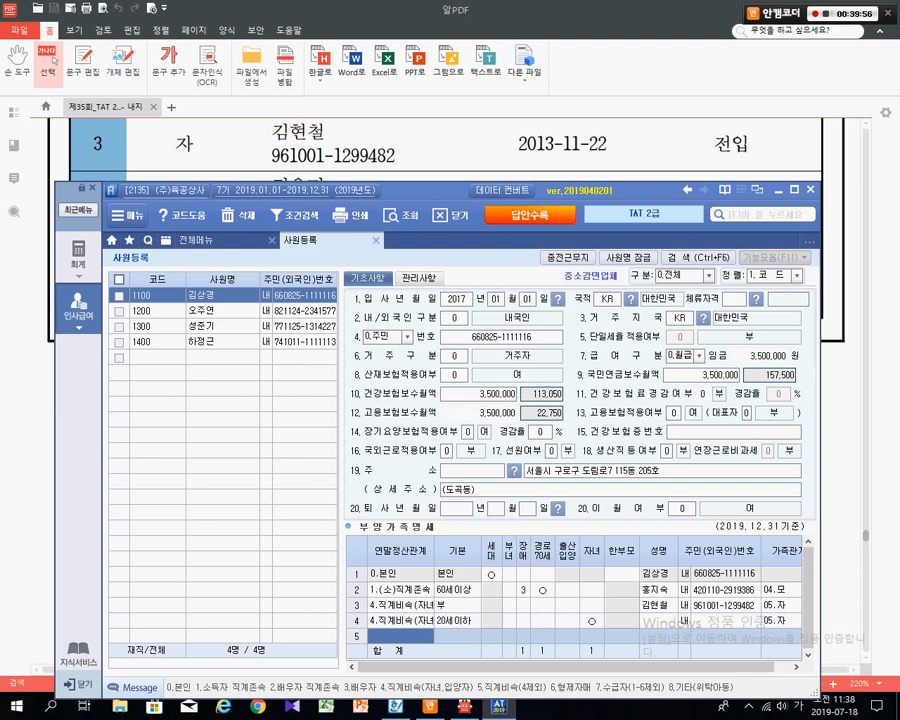
click(440, 155)
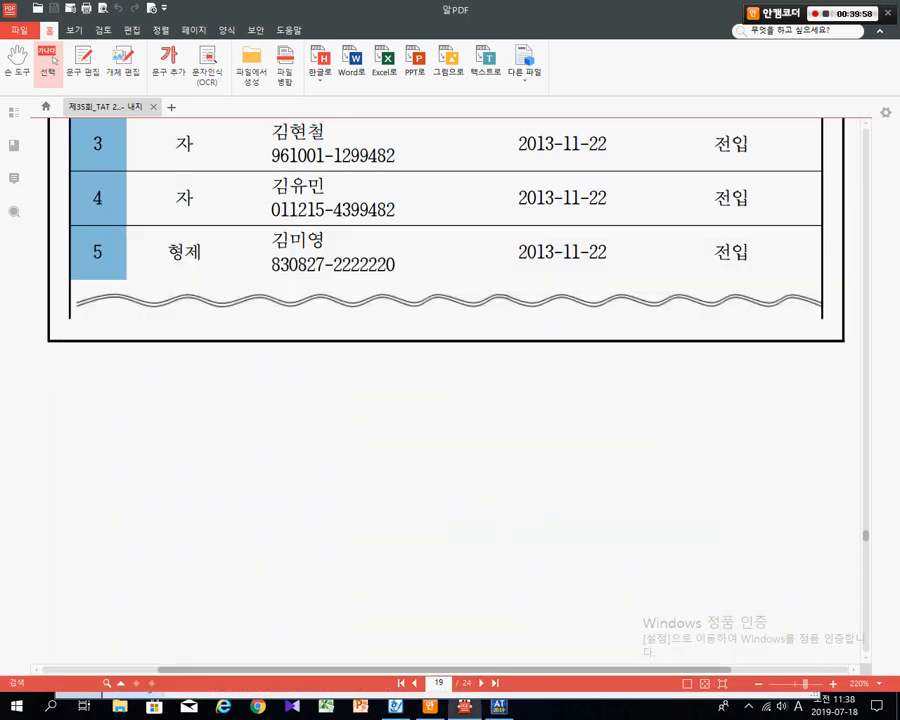
- Review the sibling (형제) entry in the PDF's family list, then return to Smart A
scroll(445, 250, down, 2)
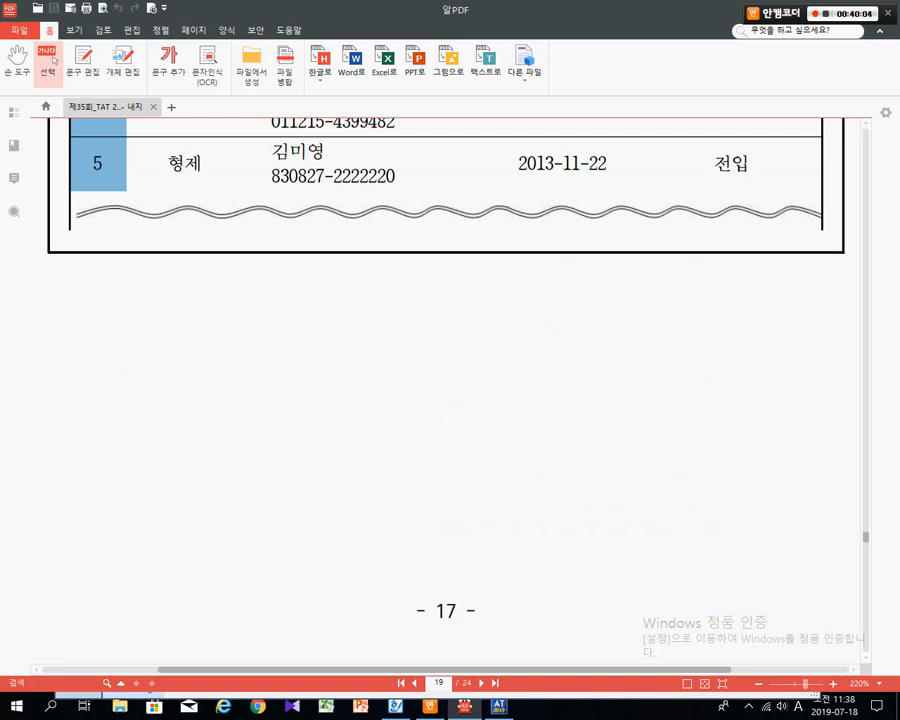
drag(271, 176, 300, 176)
click(300, 176)
key(alt+Tab)
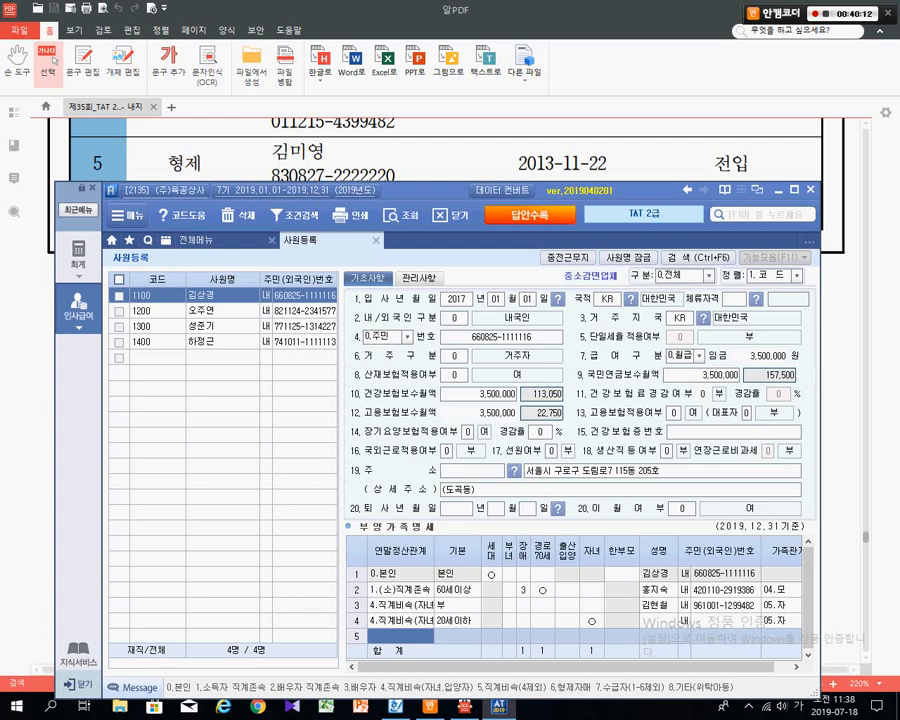
- Set row 5's year-end relationship to 6.형제자매 from the F2 code list
key(F2)
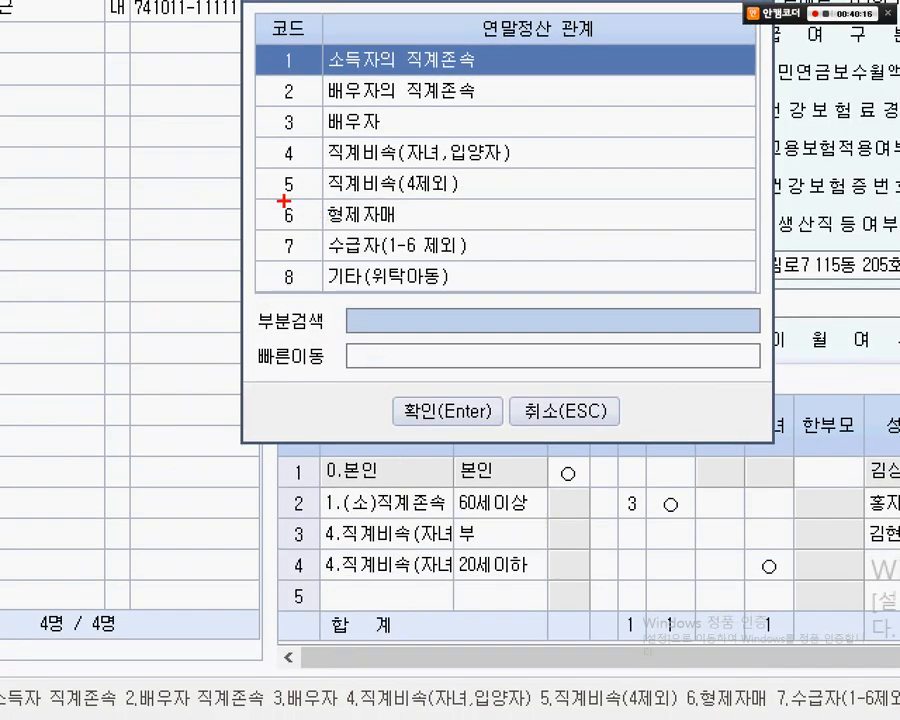
drag(262, 190, 455, 230)
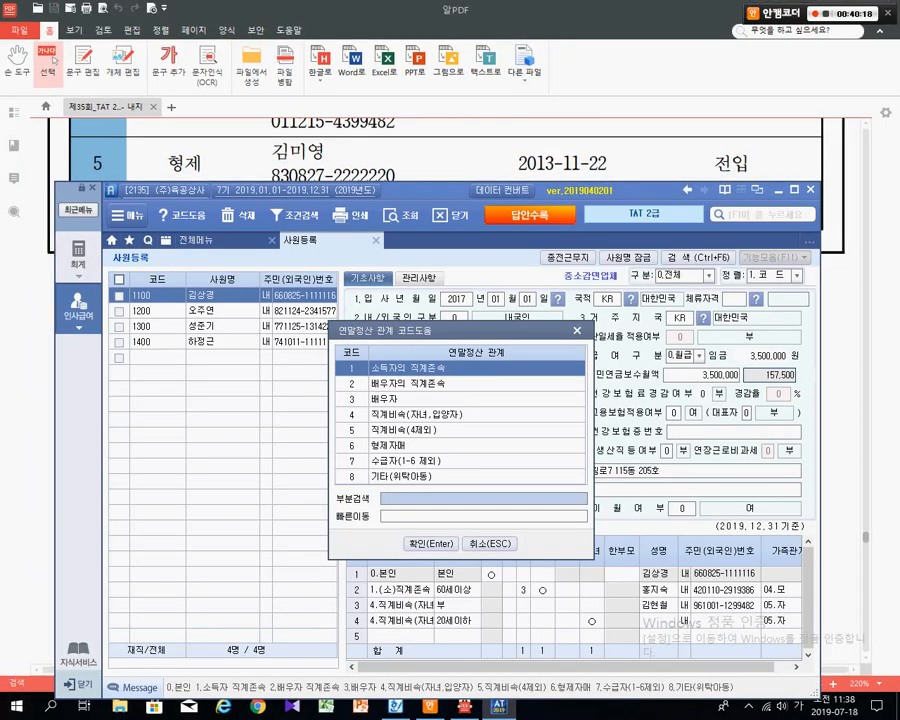
click(388, 445)
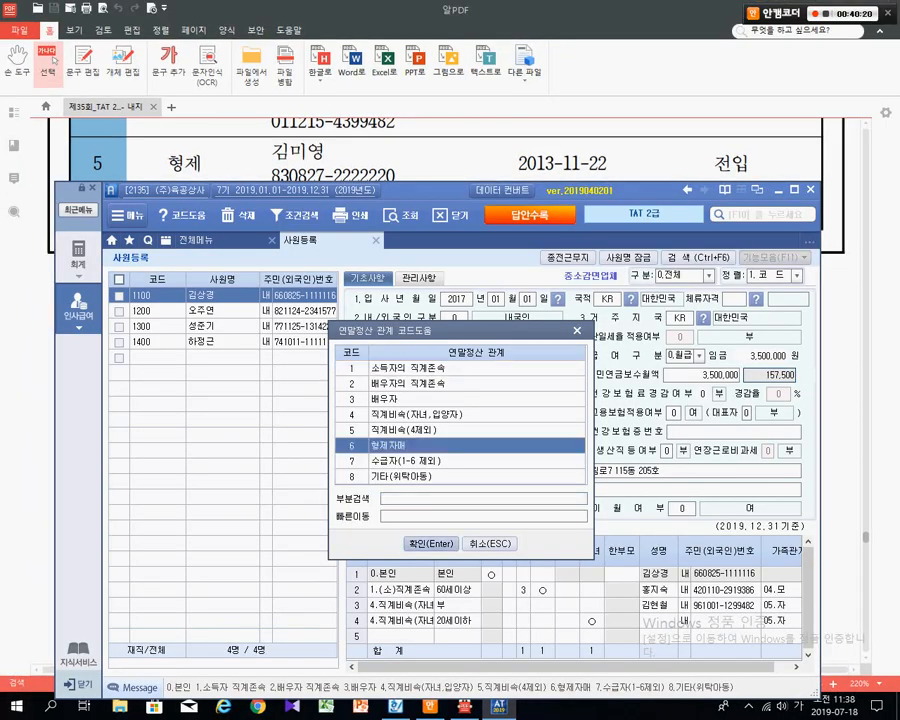
click(431, 544)
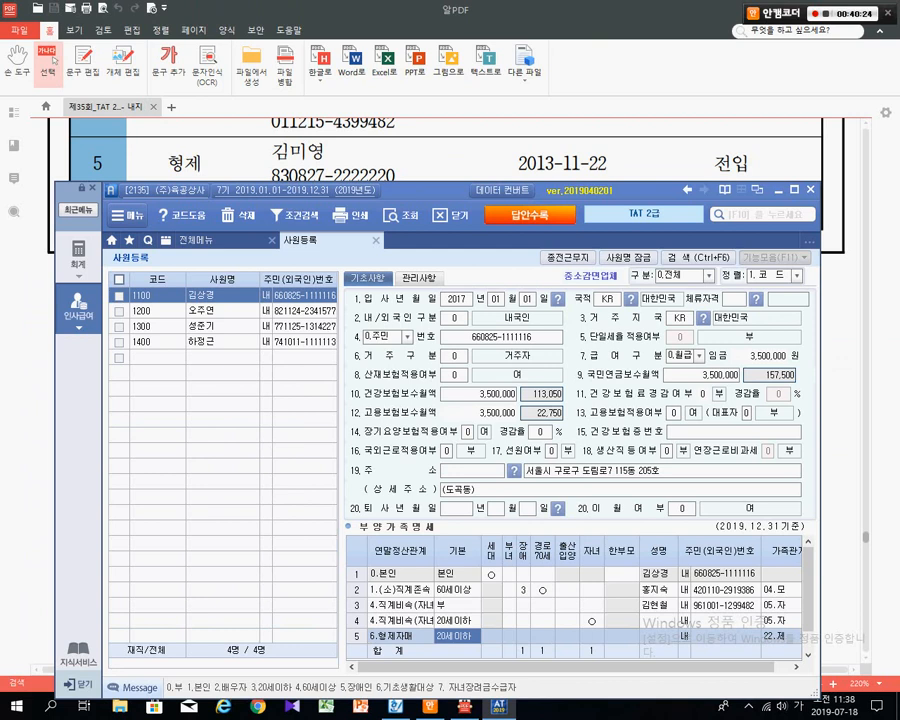
key(F1)
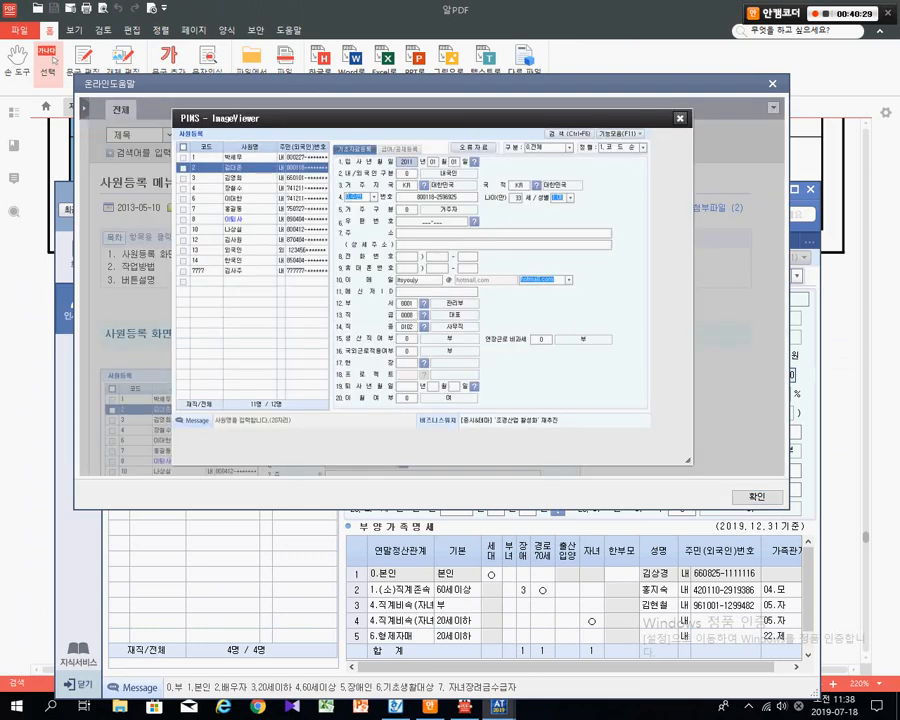
key(Escape)
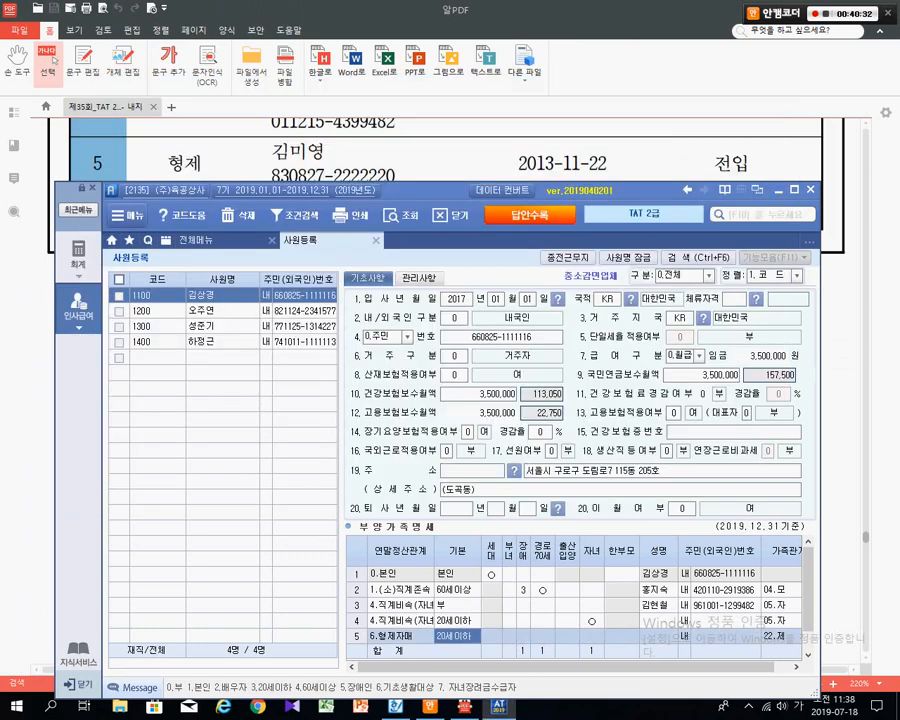
- Set row 5's basic deduction to 0.부 and check its remaining fields
text(0)
key(Return)
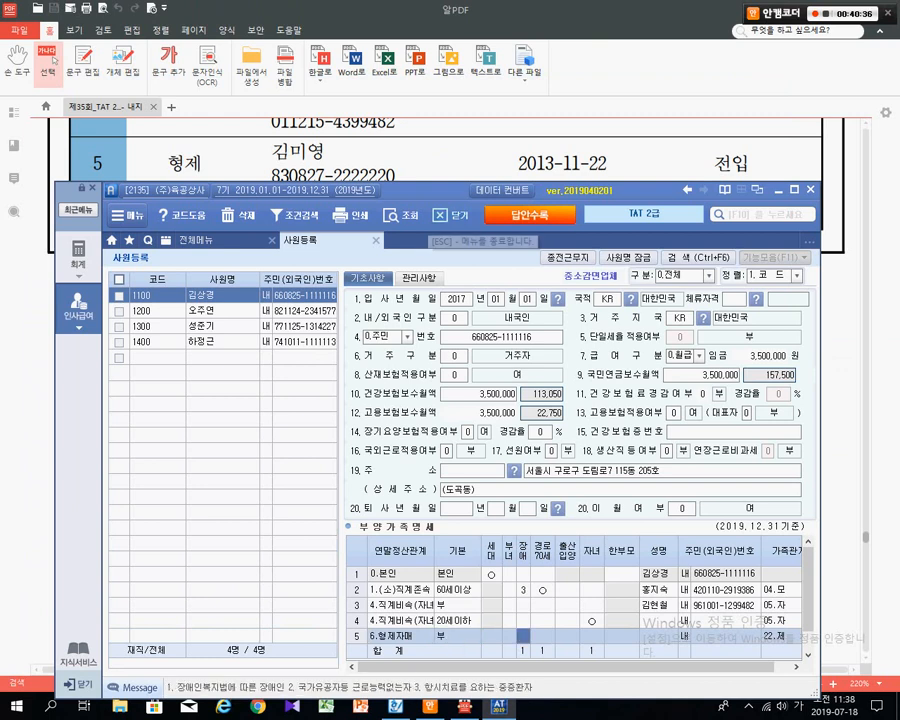
mouse_move(437, 190)
mouse_down()
mouse_move(430, 168)
mouse_move(430, 187)
mouse_up()
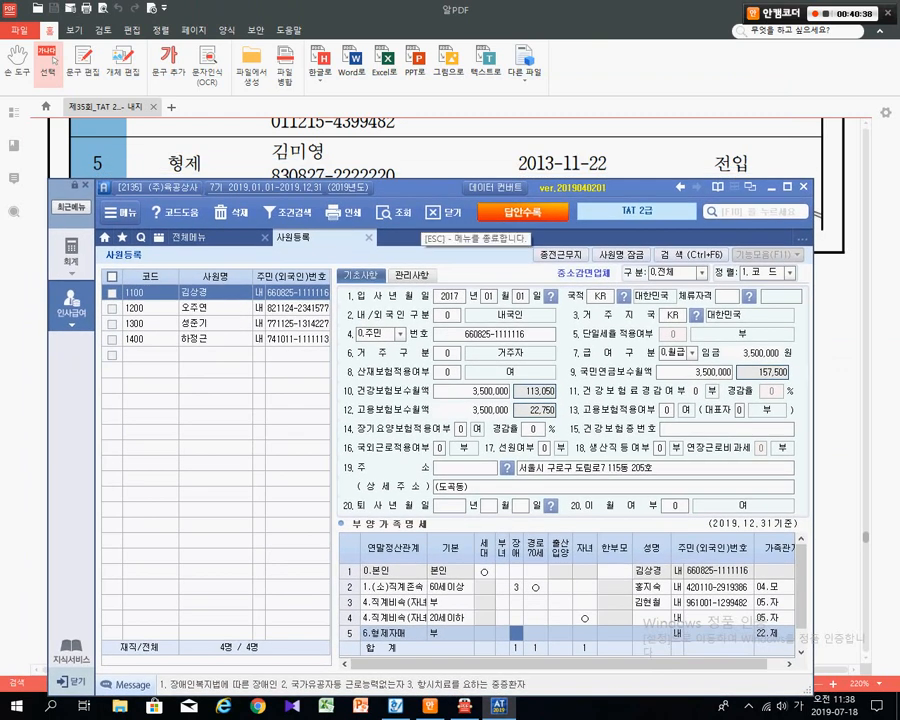
click(648, 618)
click(712, 633)
click(712, 618)
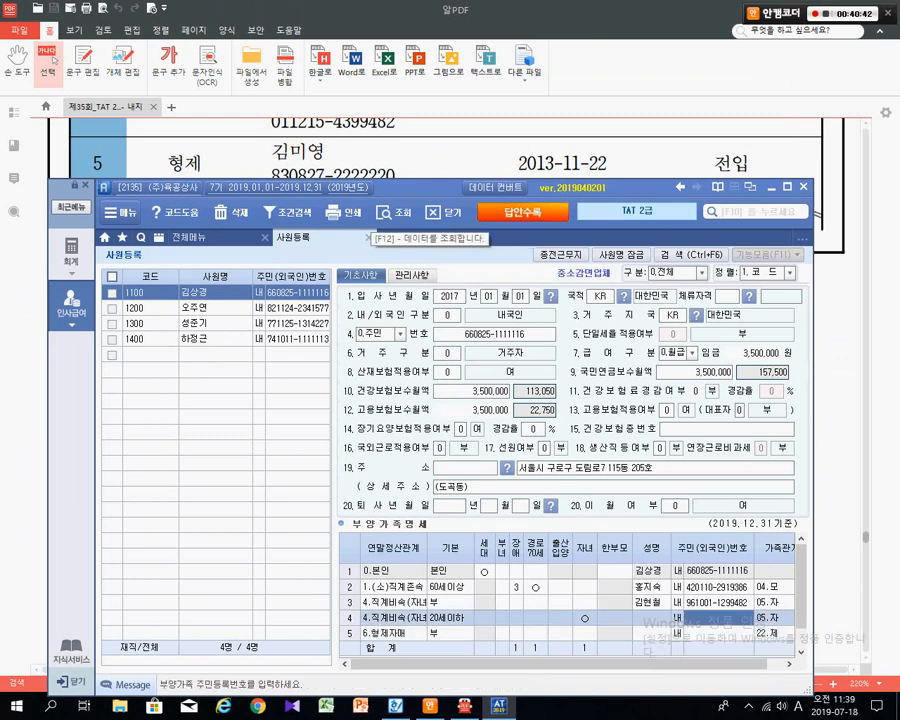
- Show the exam PDF's 자료설명 for employee 1100's dependants on page 20
drag(405, 188, 425, 234)
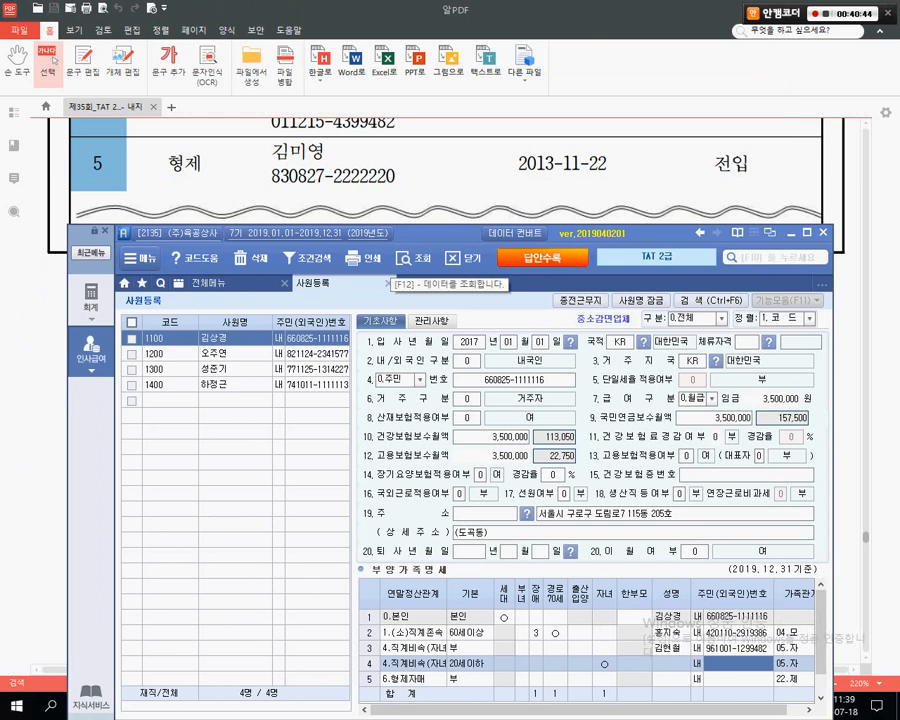
click(400, 196)
scroll(398, 228, down, 10)
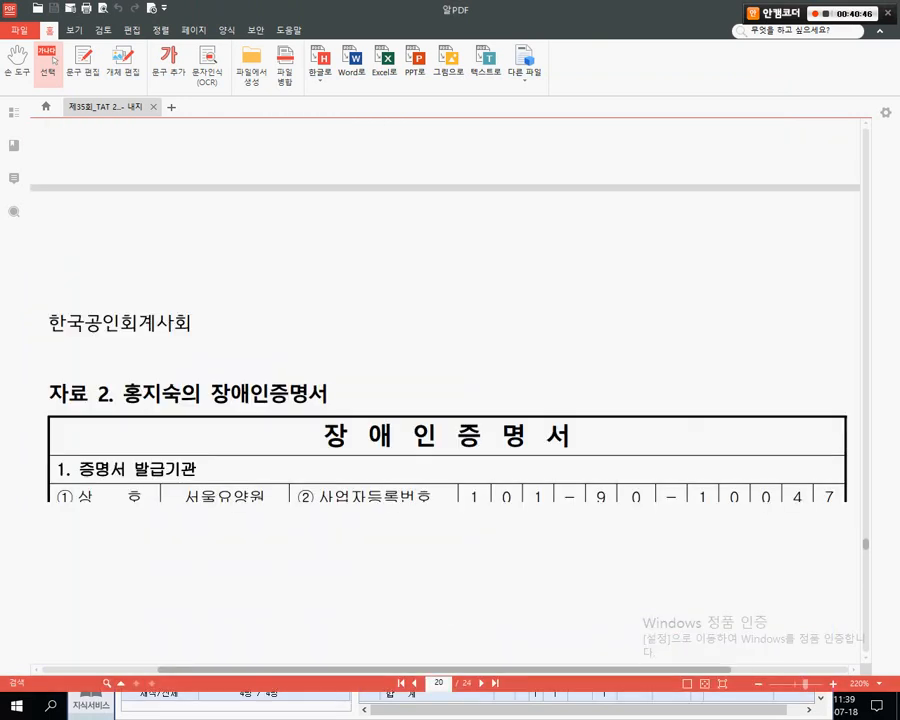
scroll(450, 400, down, 2)
scroll(450, 400, up, 3)
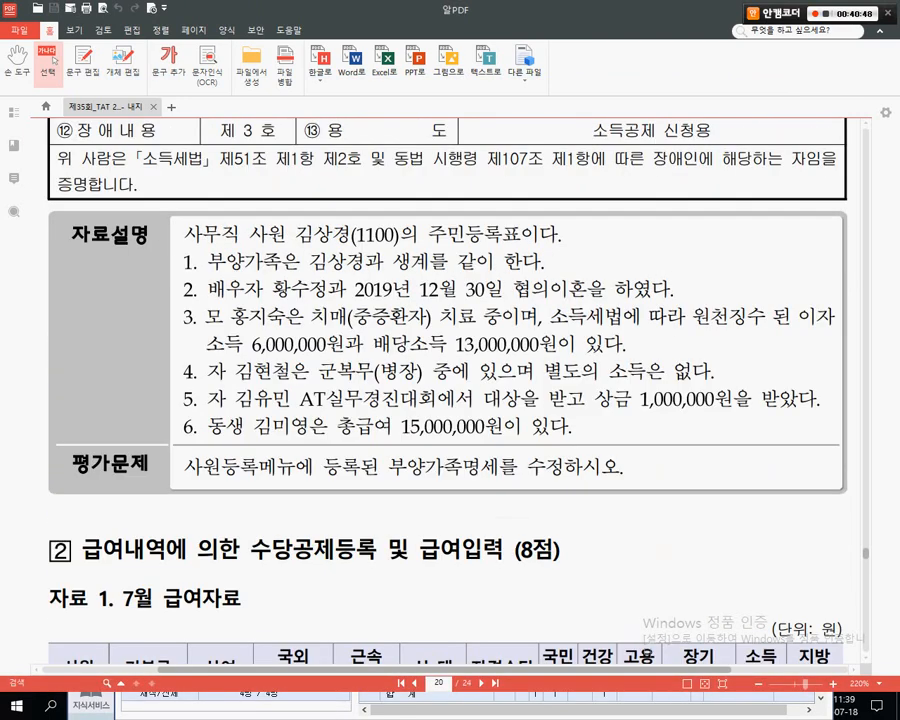